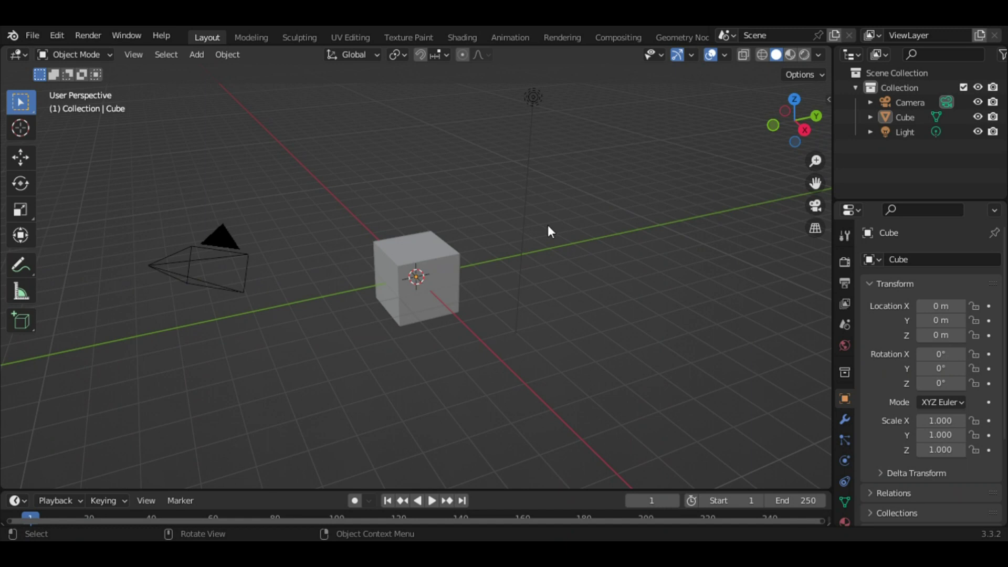
Select the default Cube and bring up the Render Properties panel
{"action": "left_click", "coordinate": [905, 117]}
{"action": "left_click", "coordinate": [845, 262]}
Set the render engine to Cycles and flatten the cube into an enlarged floor slab
{"action": "left_click", "coordinate": [961, 259]}
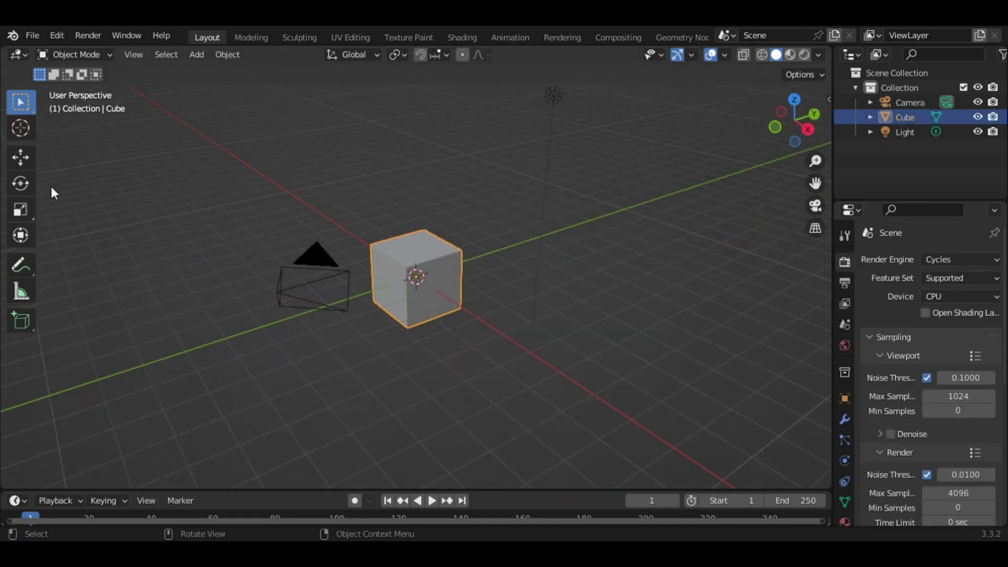
{"action": "key", "text": "s"}
{"action": "key", "text": "z"}
{"action": "key", "text": "Return"}
{"action": "key", "text": "s"}
{"action": "left_click", "coordinate": [676, 301]}
Add a Subdivision Surface modifier to the slab, then remove it again
{"action": "left_click", "coordinate": [844, 419]}
{"action": "left_click", "coordinate": [930, 260]}
{"action": "left_click", "coordinate": [743, 458]}
{"action": "left_click", "coordinate": [973, 283]}
Bevel the slab's edges and apply Shade Smooth to it
{"action": "key", "text": "Tab"}
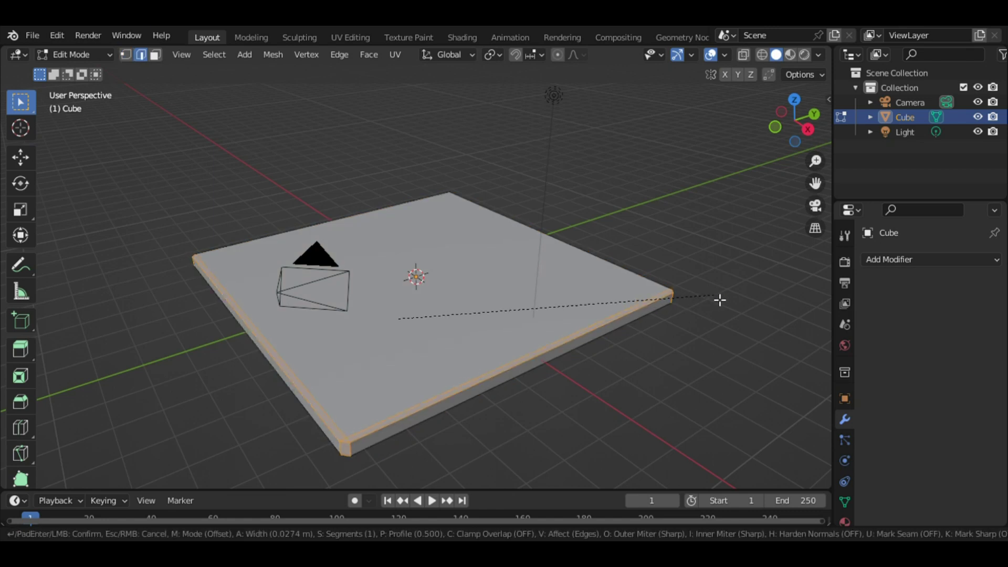
{"action": "left_click", "coordinate": [66, 476]}
{"action": "left_click", "coordinate": [74, 54]}
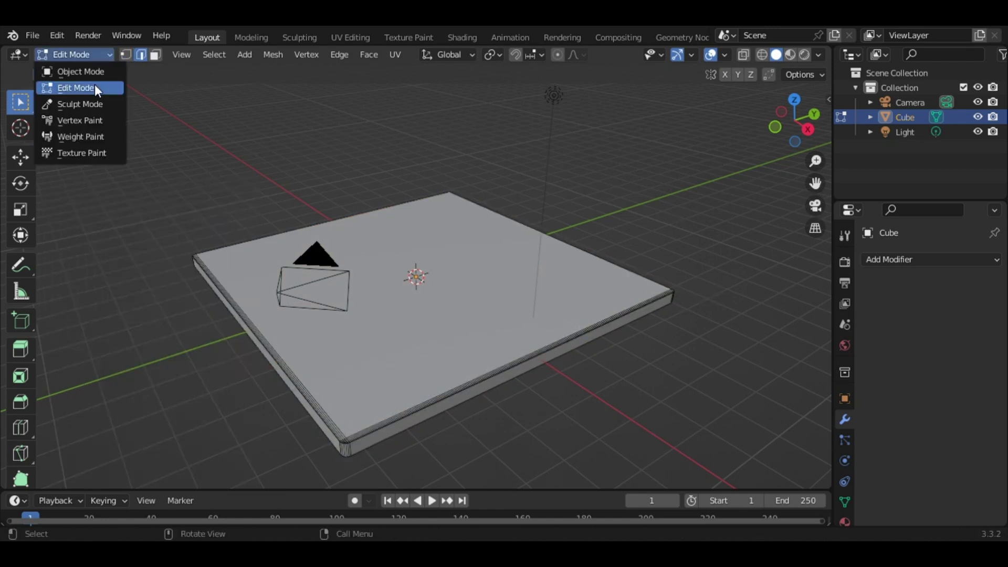
{"action": "right_click", "coordinate": [493, 269]}
{"action": "left_click", "coordinate": [493, 270]}
Duplicate the slab into an upright back wall (R X 90) and a side wall (R Z 90)
{"action": "key", "text": "shift+d"}
{"action": "type", "text": "rx90"}
{"action": "key", "text": "Return"}
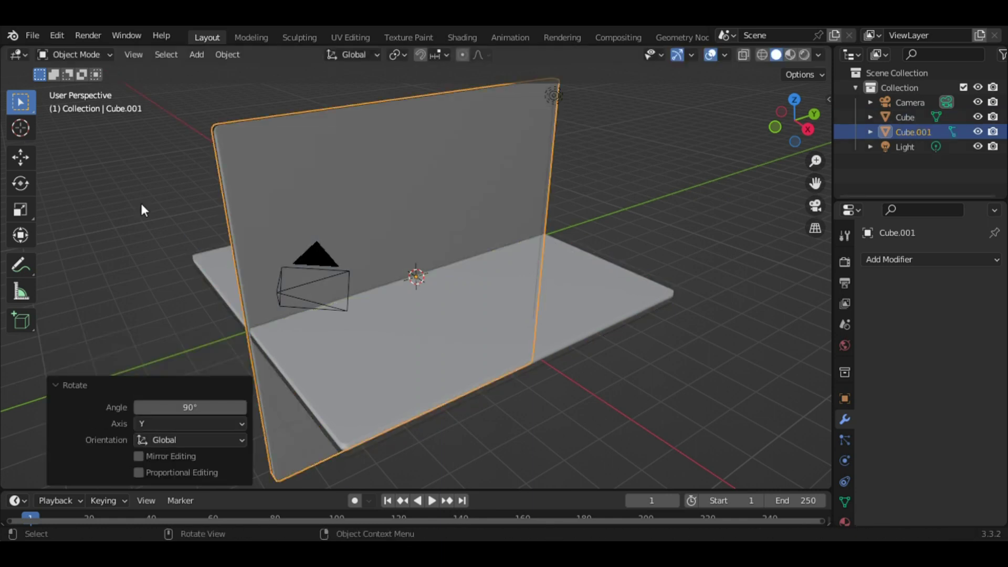
{"action": "key", "text": "shift+d"}
{"action": "key", "text": "Escape"}
{"action": "type", "text": "rz90"}
{"action": "key", "text": "Return"}
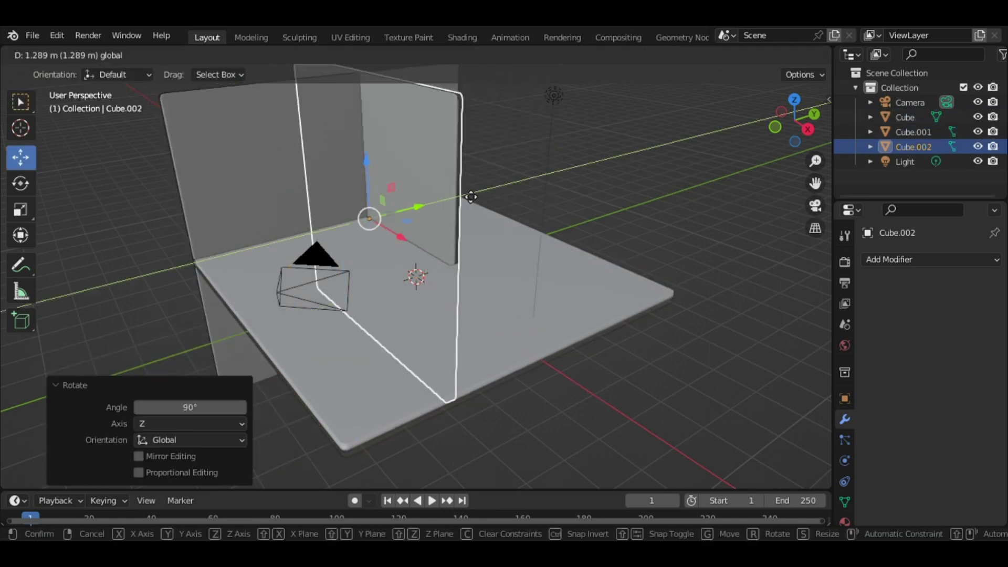
{"action": "left_click_drag", "start_coordinate": [427, 194], "coordinate": [581, 224]}
Select the back wall's geometry in Edit Mode using face selection
{"action": "middle_click_drag", "start_coordinate": [581, 223], "coordinate": [367, 263]}
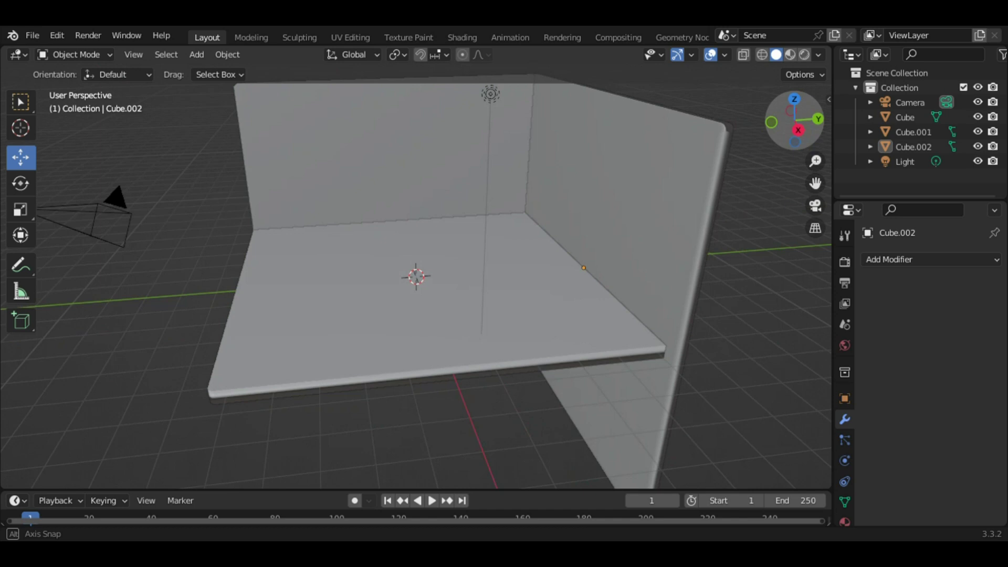
{"action": "left_click", "coordinate": [250, 369]}
{"action": "key", "text": "Tab"}
{"action": "middle_click_drag", "start_coordinate": [250, 369], "coordinate": [156, 314]}
{"action": "key", "text": "ctrl+r"}
{"action": "left_click", "coordinate": [158, 294]}
{"action": "key", "text": "3"}
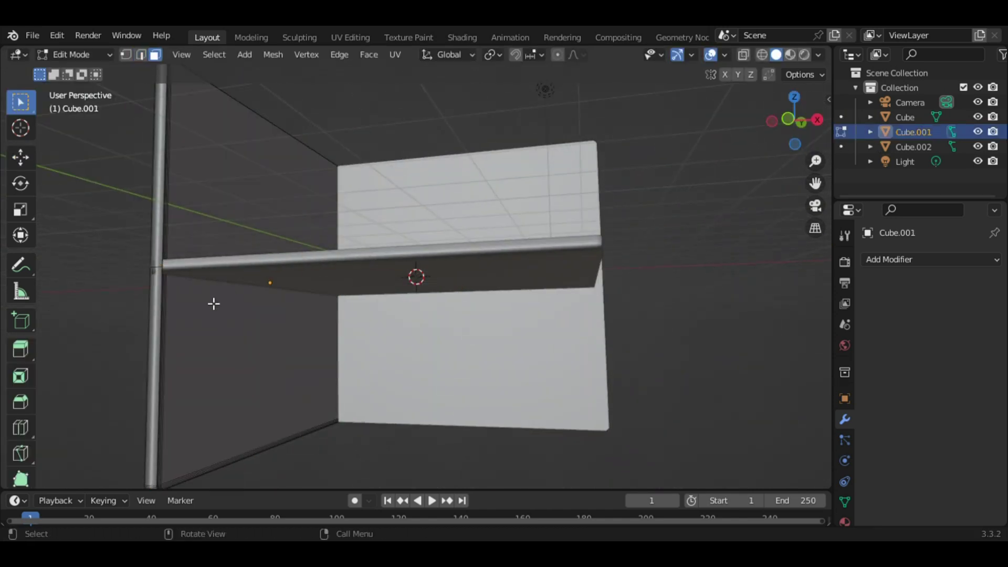
{"action": "key", "text": "c"}
Delete the back wall's overlapping end face and return to Object Mode
{"action": "left_click", "coordinate": [177, 344]}
{"action": "key", "text": "Escape"}
{"action": "key", "text": "x"}
{"action": "left_click", "coordinate": [279, 385]}
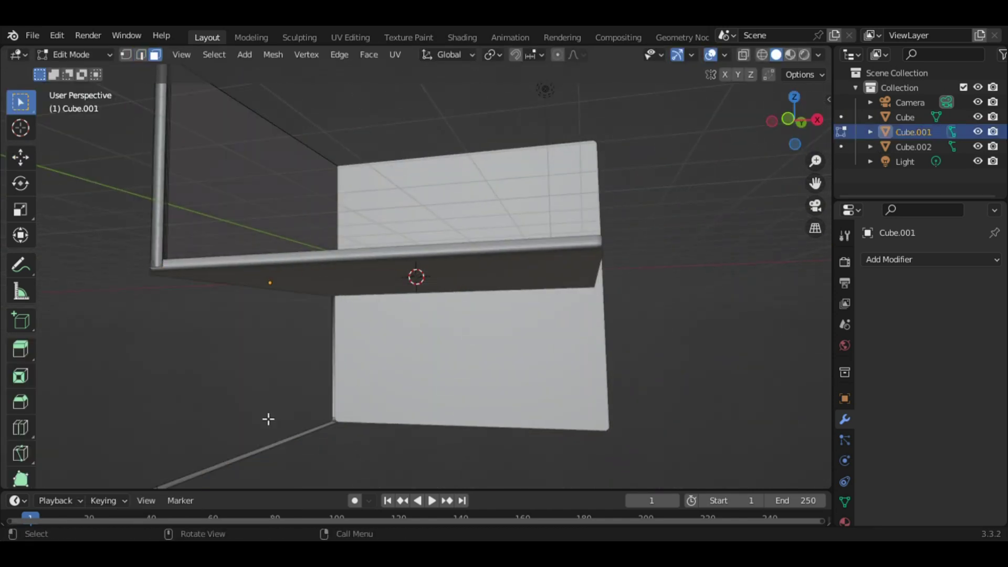
{"action": "middle_click_drag", "start_coordinate": [274, 456], "coordinate": [273, 219]}
{"action": "key", "text": "Tab"}
Select the right wall and inspect its geometry in Edit Mode
{"action": "left_click", "coordinate": [514, 354]}
{"action": "key", "text": "Tab"}
{"action": "key", "text": "Tab"}
{"action": "middle_click_drag", "start_coordinate": [383, 327], "coordinate": [493, 317]}
{"action": "key", "text": "ctrl+a"}
Apply the walls' scale and add an enlarged ground plane under the room
{"action": "key", "text": "shift+a"}
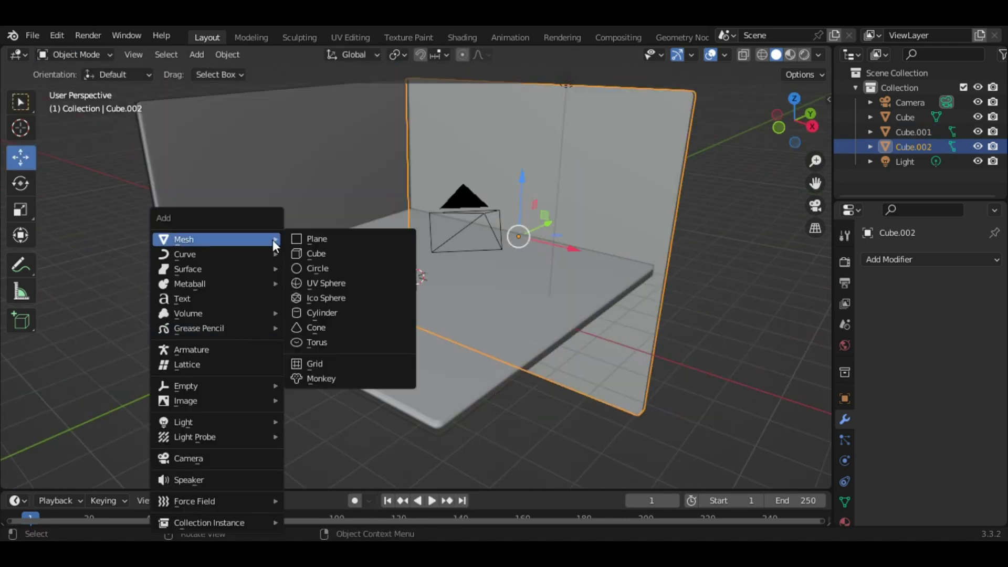
{"action": "left_click", "coordinate": [315, 239]}
{"action": "key", "text": "s"}
{"action": "left_click", "coordinate": [711, 406]}
{"action": "left_click", "coordinate": [584, 248]}
Lock the camera to the view, frame the room isometrically, then add a new cube
{"action": "left_click", "coordinate": [748, 130]}
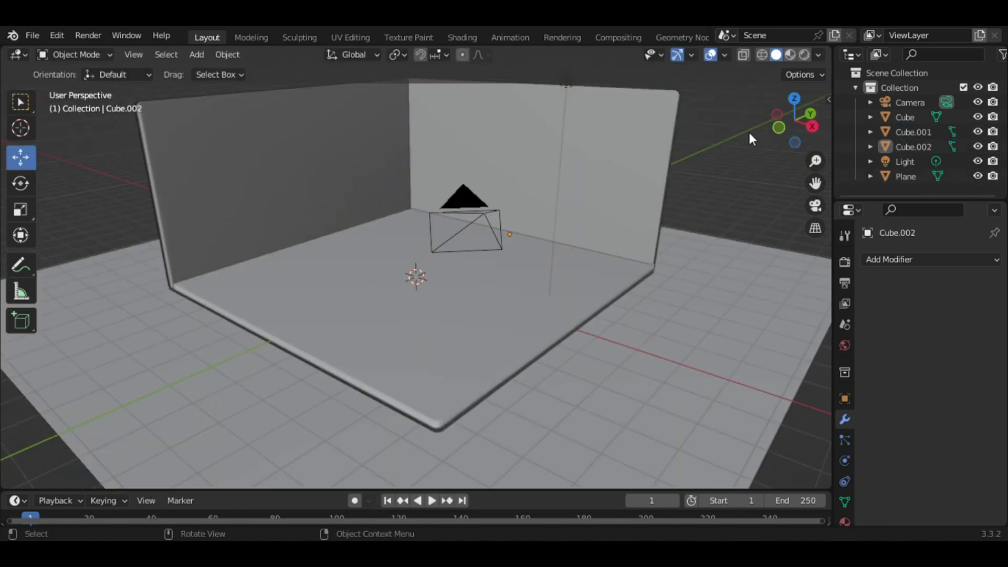
{"action": "left_click_drag", "start_coordinate": [777, 129], "coordinate": [795, 135]}
{"action": "key", "text": "KP_0"}
{"action": "key", "text": "n"}
{"action": "left_click", "coordinate": [770, 275]}
{"action": "key", "text": "n"}
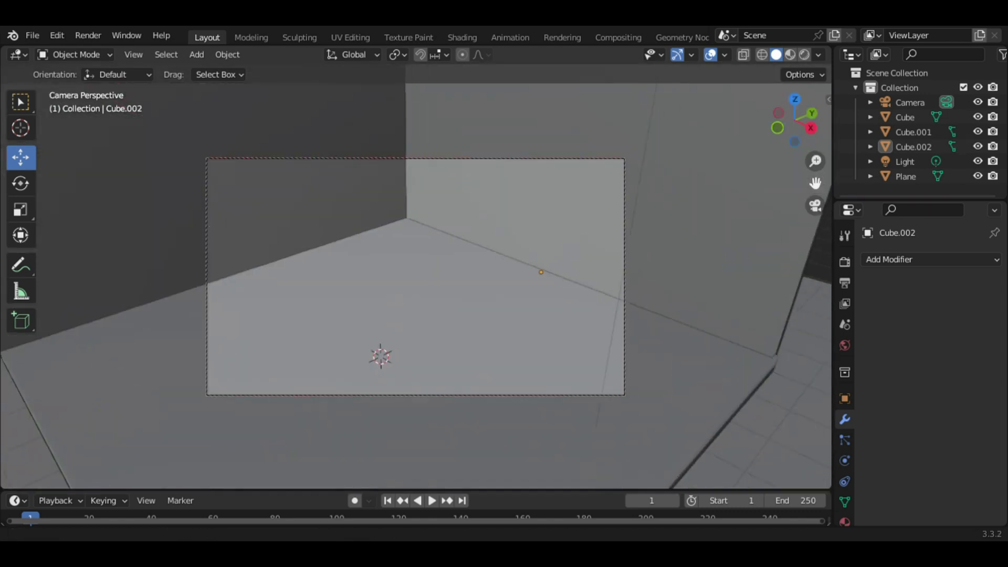
{"action": "left_click_drag", "start_coordinate": [815, 184], "coordinate": [826, 186]}
{"action": "left_click_drag", "start_coordinate": [795, 120], "coordinate": [803, 126]}
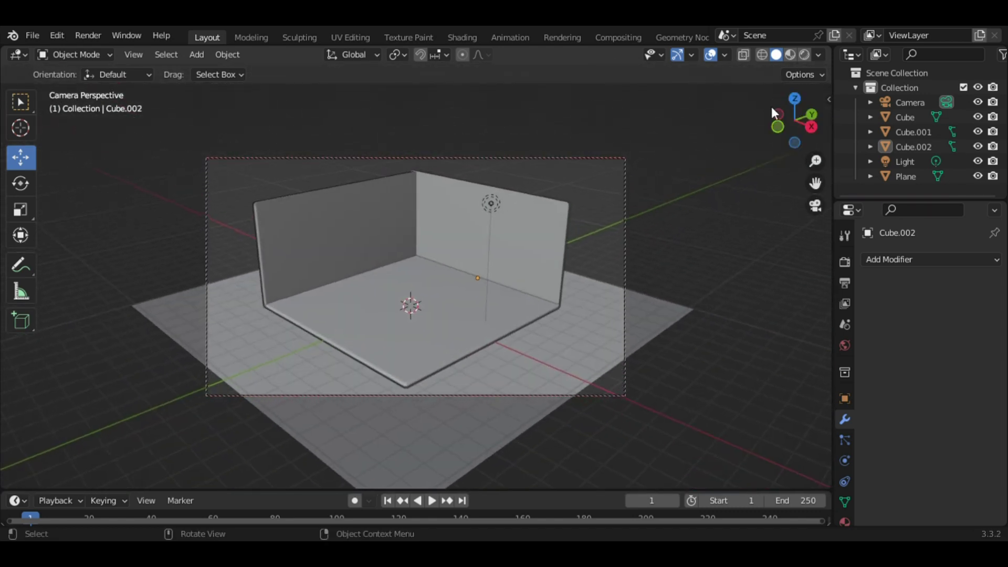
{"action": "middle_click_drag", "start_coordinate": [772, 111], "coordinate": [481, 340]}
{"action": "key", "text": "shift+a"}
{"action": "left_click", "coordinate": [528, 250]}
Raise the new cube and flatten it into a bed-base block
{"action": "left_click_drag", "start_coordinate": [407, 276], "coordinate": [410, 246]}
{"action": "scroll", "coordinate": [633, 305], "scroll_direction": "up", "scroll_amount": 2}
{"action": "key", "text": "s"}
{"action": "key", "text": "z"}
{"action": "left_click", "coordinate": [541, 292]}
{"action": "key", "text": "Tab"}
{"action": "key", "text": "alt+a"}
Move the bed-base block along Y toward the wall, checking from the side view
{"action": "left_click_drag", "start_coordinate": [795, 120], "coordinate": [793, 150]}
{"action": "key", "text": "3"}
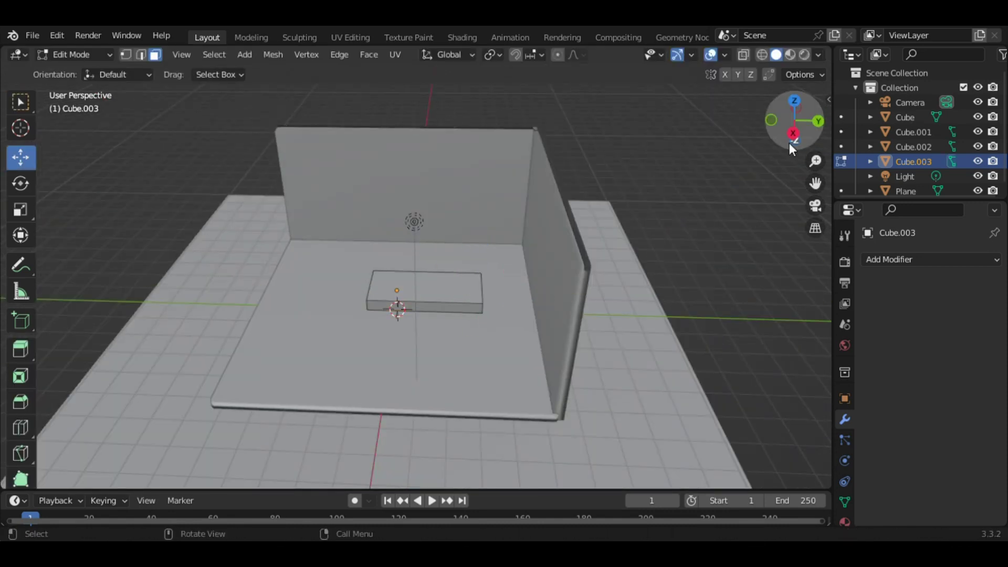
{"action": "key", "text": "g"}
{"action": "key", "text": "x"}
{"action": "key", "text": "Return"}
{"action": "key", "text": "Tab"}
{"action": "key", "text": "KP_3"}
{"action": "key", "text": "g"}
{"action": "key", "text": "y"}
{"action": "key", "text": "Return"}
{"action": "middle_click_drag", "start_coordinate": [530, 302], "coordinate": [501, 307]}
Bevel the bed base's edges and shade it smooth
{"action": "key", "text": "Tab"}
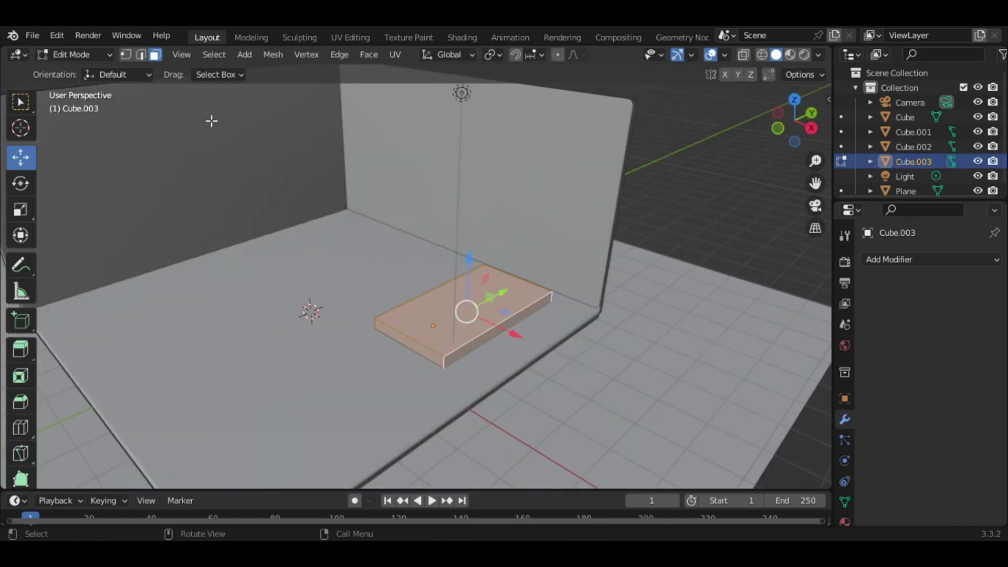
{"action": "left_click", "coordinate": [582, 314]}
{"action": "key", "text": "Tab"}
{"action": "right_click", "coordinate": [480, 317]}
{"action": "left_click", "coordinate": [480, 317]}
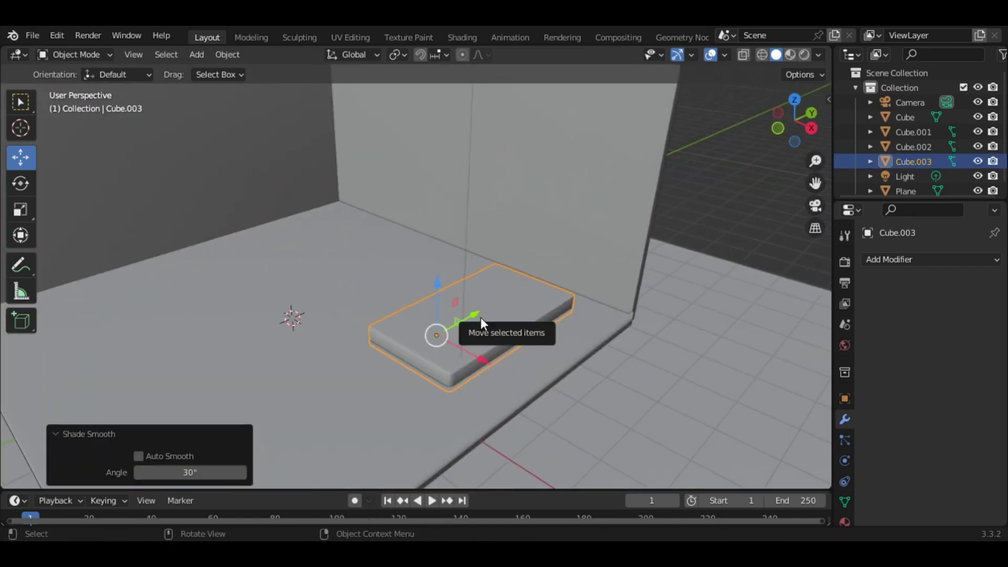
Duplicate the base into a slightly smaller, thinner mattress layer on top
{"action": "key", "text": "shift+d"}
{"action": "key", "text": "z"}
{"action": "key", "text": "s"}
{"action": "left_click", "coordinate": [683, 366]}
{"action": "key", "text": "s"}
{"action": "key", "text": "z"}
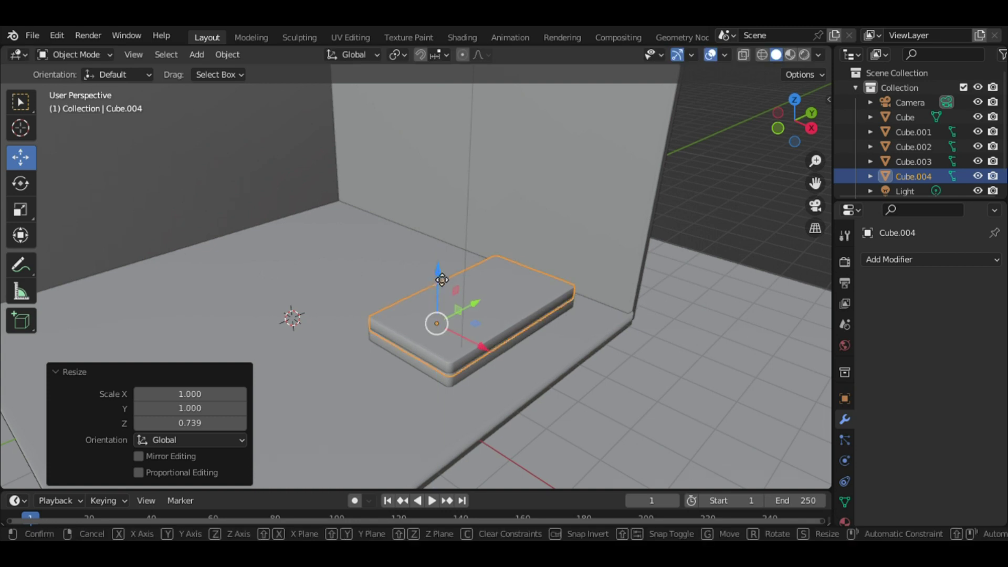
{"action": "left_click", "coordinate": [442, 280]}
{"action": "key", "text": "Tab"}
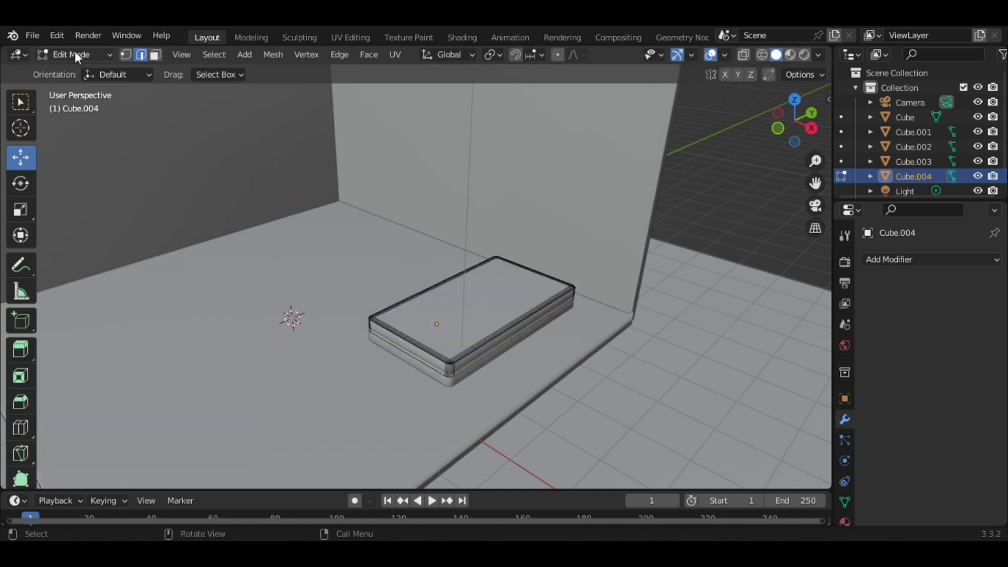
{"action": "key", "text": "Tab"}
Add a Subdivision Surface modifier to soften the mattress
{"action": "left_click", "coordinate": [893, 259]}
{"action": "left_click", "coordinate": [729, 513]}
{"action": "key", "text": "s"}
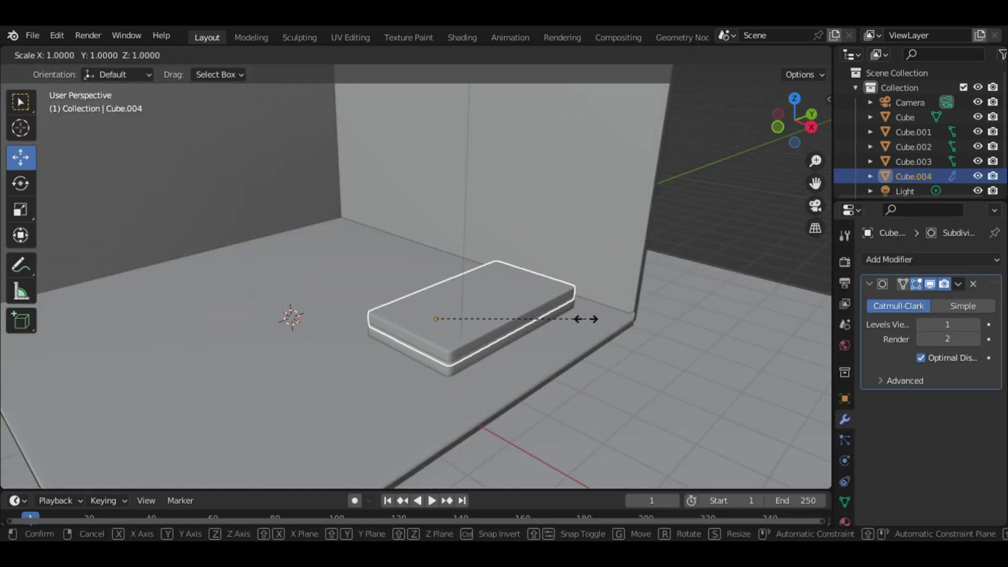
{"action": "left_click", "coordinate": [592, 318]}
Add a cube scaled thin on Y as a headboard panel against the back wall
{"action": "key", "text": "shift+a"}
{"action": "left_click", "coordinate": [425, 248]}
{"action": "key", "text": "s"}
{"action": "key", "text": "y"}
{"action": "left_click", "coordinate": [314, 300]}
{"action": "key", "text": "g"}
{"action": "left_click", "coordinate": [499, 279]}
{"action": "key", "text": "g"}
{"action": "left_click", "coordinate": [541, 273]}
Reposition the bed layers and headboard so they sit together against the wall
{"action": "middle_click_drag", "start_coordinate": [541, 273], "coordinate": [670, 292]}
{"action": "left_click", "coordinate": [561, 305]}
{"action": "left_click", "coordinate": [515, 336]}
{"action": "key", "text": "g"}
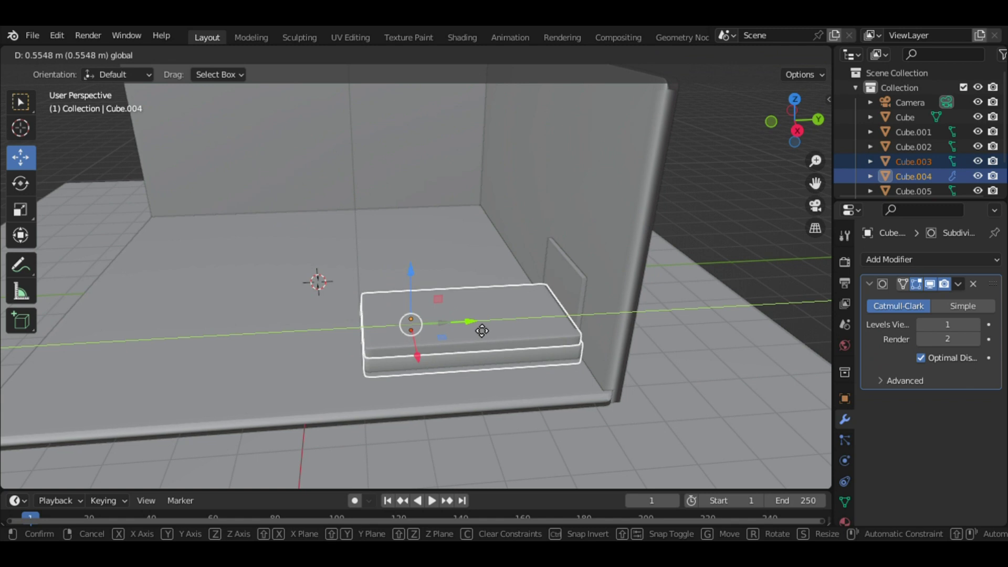
{"action": "left_click", "coordinate": [482, 330]}
{"action": "left_click", "coordinate": [547, 266]}
{"action": "key", "text": "g"}
{"action": "left_click", "coordinate": [641, 286]}
{"action": "middle_click_drag", "start_coordinate": [641, 286], "coordinate": [553, 237]}
{"action": "key", "text": "g"}
{"action": "left_click", "coordinate": [554, 238]}
{"action": "left_click_drag", "start_coordinate": [798, 129], "coordinate": [324, 176]}
{"action": "left_click", "coordinate": [323, 176]}
Join the floor and both walls into one object and shade it smooth
{"action": "left_click", "coordinate": [276, 339], "text": "shift"}
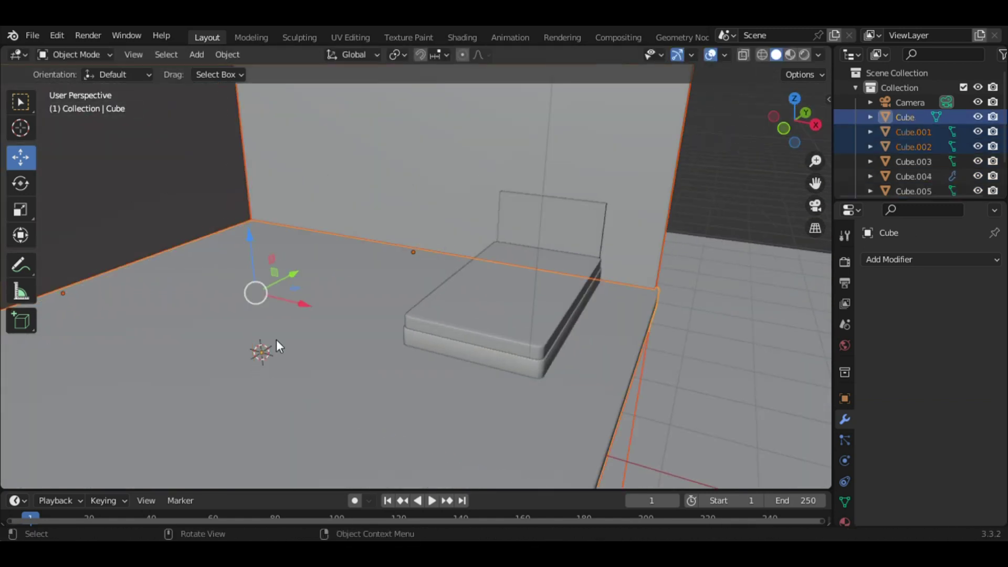
{"action": "key", "text": "ctrl+j"}
{"action": "scroll", "coordinate": [276, 339], "scroll_direction": "down", "scroll_amount": 5}
{"action": "right_click", "coordinate": [238, 264]}
{"action": "left_click", "coordinate": [304, 275]}
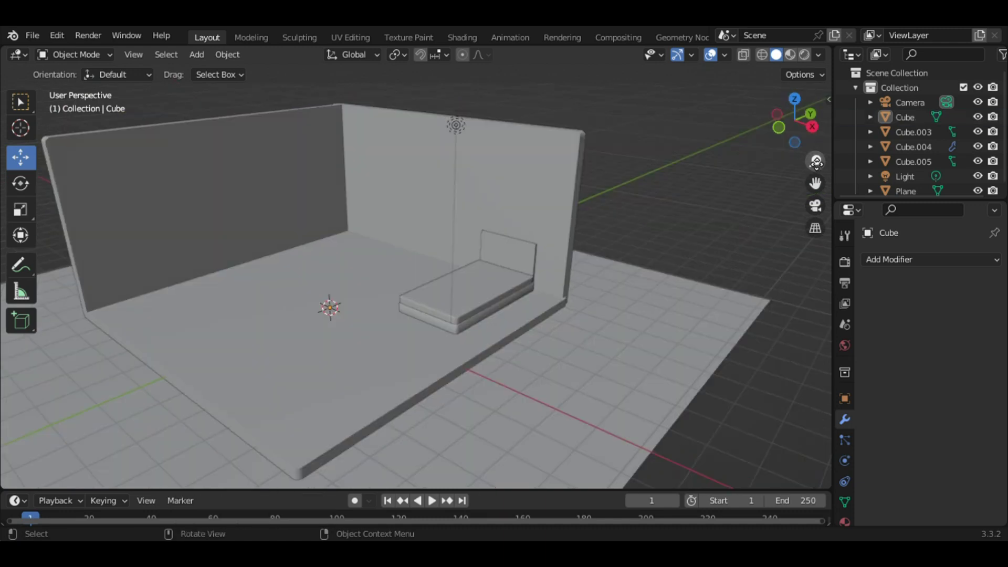
{"action": "scroll", "coordinate": [506, 249], "scroll_direction": "up", "scroll_amount": 5}
Give the headboard an arched top by cutting it and lifting its top middle vertices
{"action": "left_click", "coordinate": [506, 250]}
{"action": "key", "text": "Tab"}
{"action": "left_click", "coordinate": [525, 220]}
{"action": "mouse_move", "coordinate": [562, 252]}
{"action": "middle_mouse_down"}
{"action": "mouse_move", "coordinate": [525, 226]}
{"action": "mouse_move", "coordinate": [533, 280]}
{"action": "middle_mouse_up"}
{"action": "key", "text": "g"}
{"action": "left_click", "coordinate": [569, 204]}
{"action": "left_click", "coordinate": [483, 314]}
{"action": "left_click", "coordinate": [519, 220]}
{"action": "left_click_drag", "start_coordinate": [524, 174], "coordinate": [597, 235]}
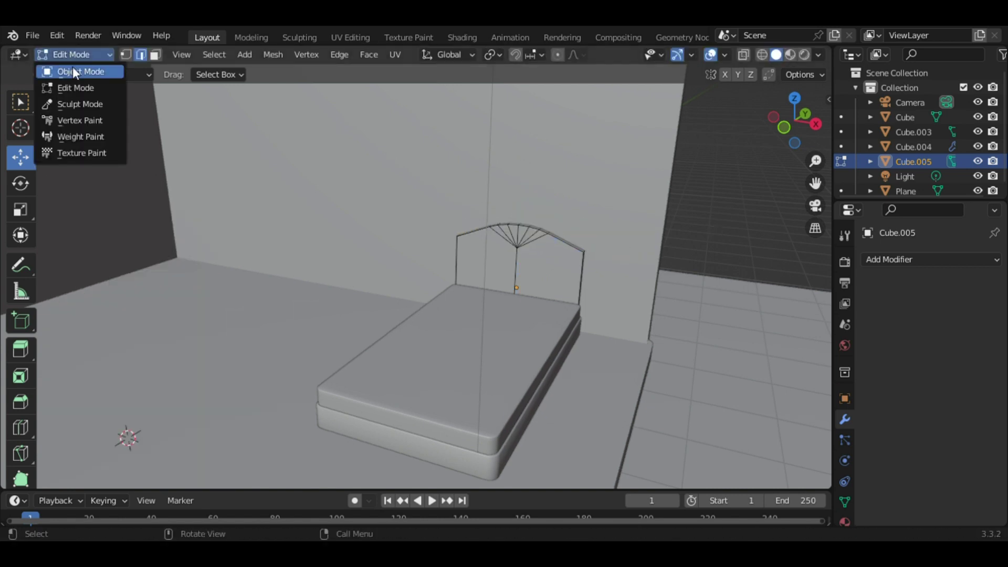
{"action": "left_click", "coordinate": [74, 71]}
{"action": "left_click", "coordinate": [454, 338]}
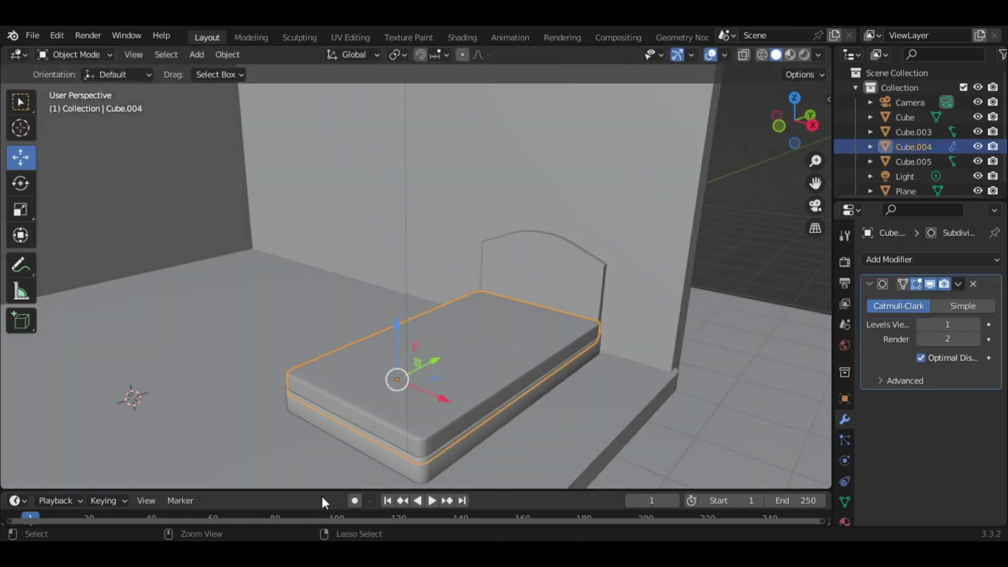
{"action": "key", "text": "shift+a"}
Scale a new cube along Y into a thin panel and set it against the wall
{"action": "left_click", "coordinate": [368, 251]}
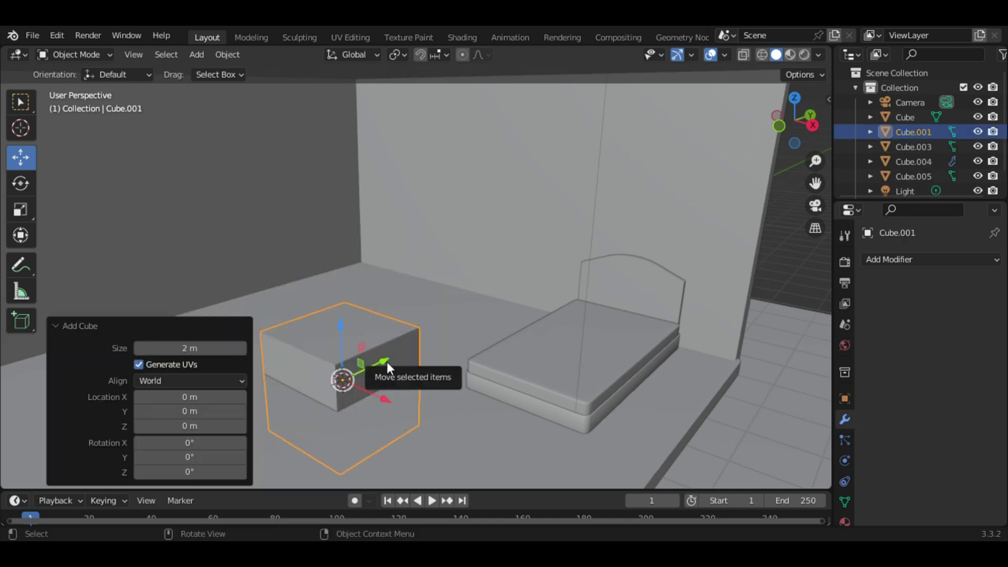
{"action": "key", "text": "s"}
{"action": "key", "text": "y"}
{"action": "key", "text": "Return"}
{"action": "key", "text": "KP_3"}
{"action": "key", "text": "g"}
{"action": "key", "text": "y"}
{"action": "key", "text": "Return"}
{"action": "key", "text": "KP_1"}
{"action": "key", "text": "g"}
{"action": "key", "text": "x"}
{"action": "key", "text": "Return"}
Narrow the panel into a side upright and slide it into place along X
{"action": "middle_click_drag", "start_coordinate": [399, 263], "coordinate": [472, 236]}
{"action": "mouse_move", "coordinate": [804, 131]}
{"action": "left_mouse_down"}
{"action": "mouse_move", "coordinate": [785, 120]}
{"action": "mouse_move", "coordinate": [736, 121]}
{"action": "left_mouse_up"}
{"action": "key", "text": "s"}
{"action": "key", "text": "y"}
{"action": "key", "text": "Return"}
{"action": "key", "text": "g"}
{"action": "key", "text": "x"}
{"action": "key", "text": "Return"}
In Edit Mode, raise the upright's top face and slide a copied upright right
{"action": "key", "text": "Tab"}
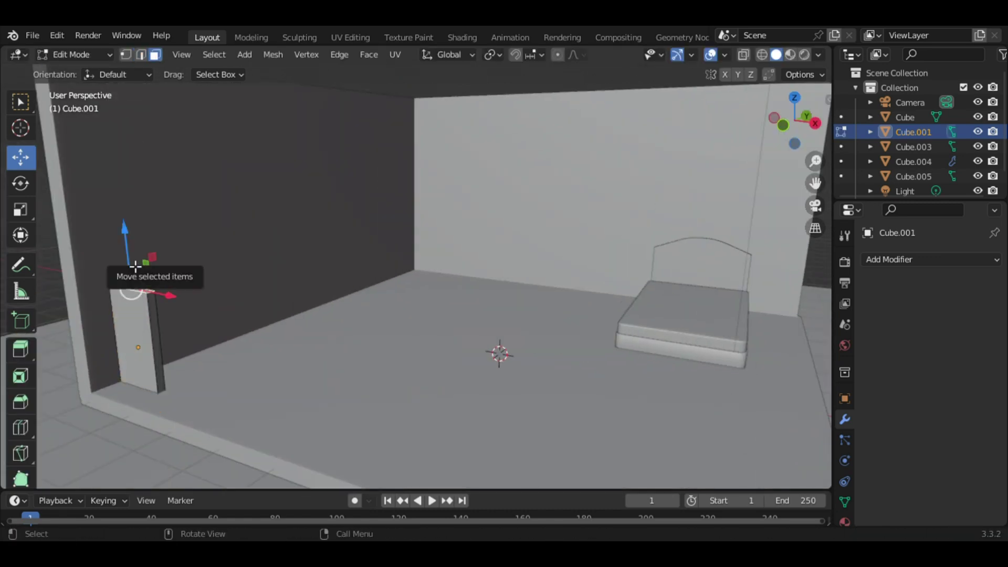
{"action": "left_click_drag", "start_coordinate": [135, 267], "coordinate": [117, 165]}
{"action": "middle_click_drag", "start_coordinate": [315, 236], "coordinate": [391, 218]}
{"action": "left_click_drag", "start_coordinate": [272, 247], "coordinate": [360, 229]}
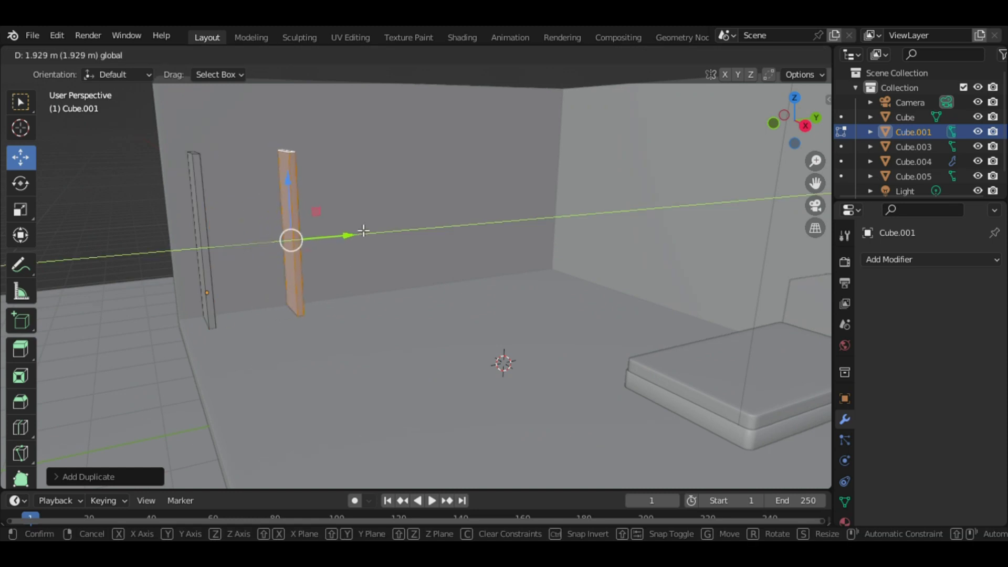
Copy the linked upright into a horizontal shelf board and resize it
{"action": "key", "text": "l"}
{"action": "key", "text": "g"}
{"action": "key", "text": "Return"}
{"action": "key", "text": "s"}
{"action": "left_click", "coordinate": [385, 252]}
{"action": "key", "text": "s"}
{"action": "key", "text": "y"}
{"action": "left_click", "coordinate": [396, 257]}
Fit the shelf board between the uprights, thin it on Z, and lift it slightly
{"action": "key", "text": "s"}
{"action": "key", "text": "y"}
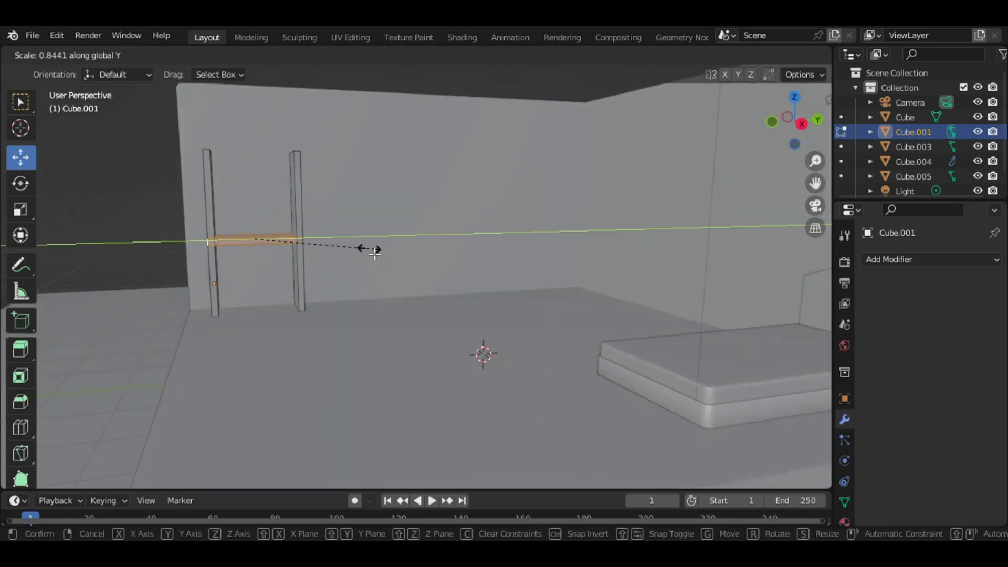
{"action": "key", "text": "g"}
{"action": "key", "text": "Return"}
{"action": "key", "text": "s"}
{"action": "key", "text": "z"}
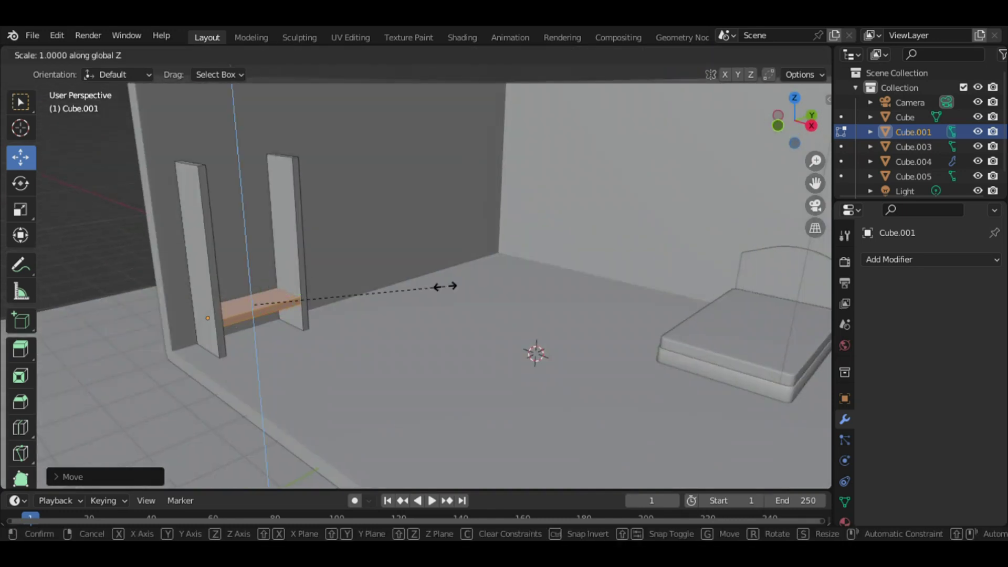
{"action": "left_click", "coordinate": [257, 286]}
{"action": "key", "text": "KP_3"}
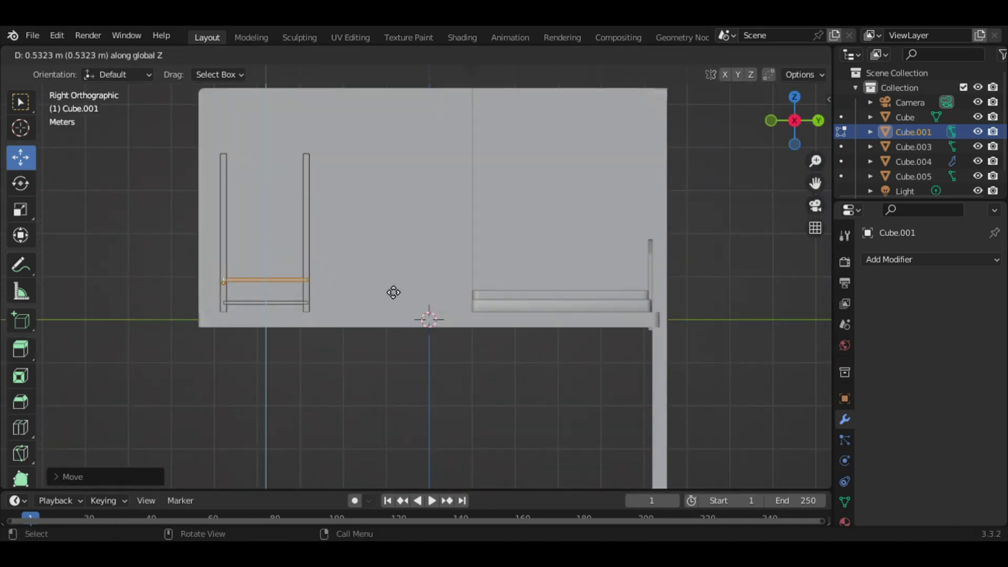
{"action": "left_click_drag", "start_coordinate": [272, 281], "coordinate": [273, 277]}
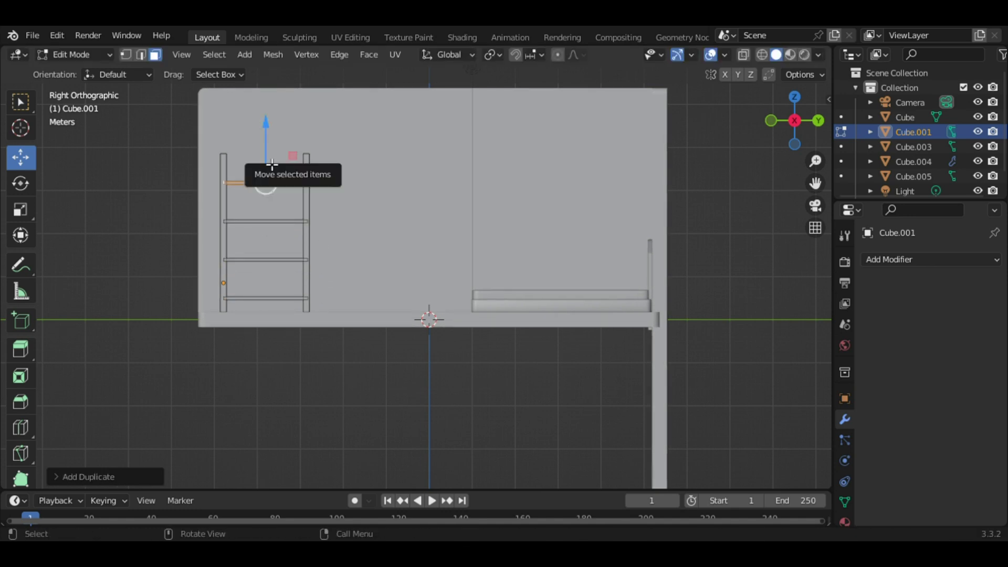
{"action": "middle_click_drag", "start_coordinate": [525, 221], "coordinate": [717, 192]}
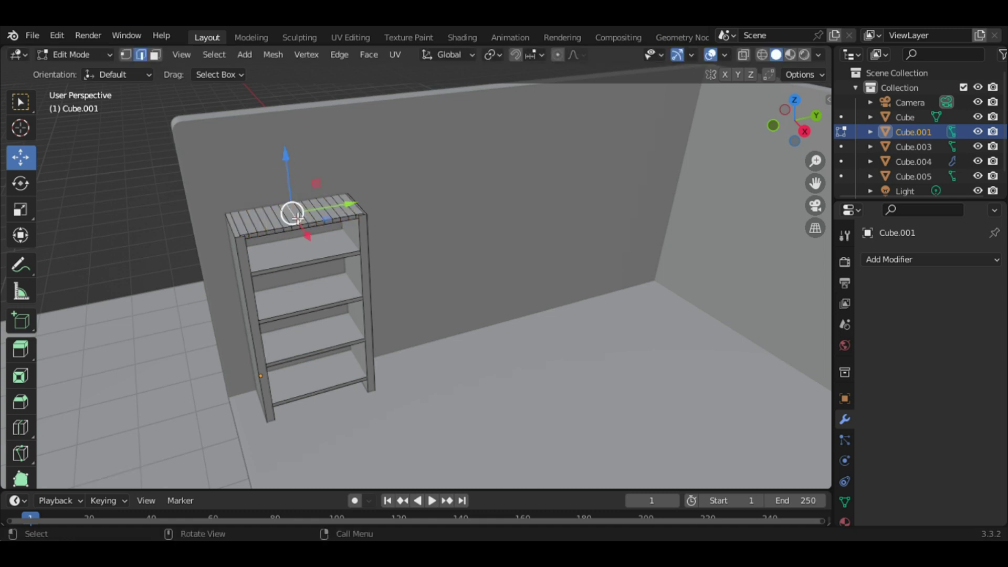
Use proportional editing to arch the top edge, then bevel the shelf and arch edges
{"action": "key", "text": "o"}
{"action": "left_click_drag", "start_coordinate": [319, 200], "coordinate": [316, 168]}
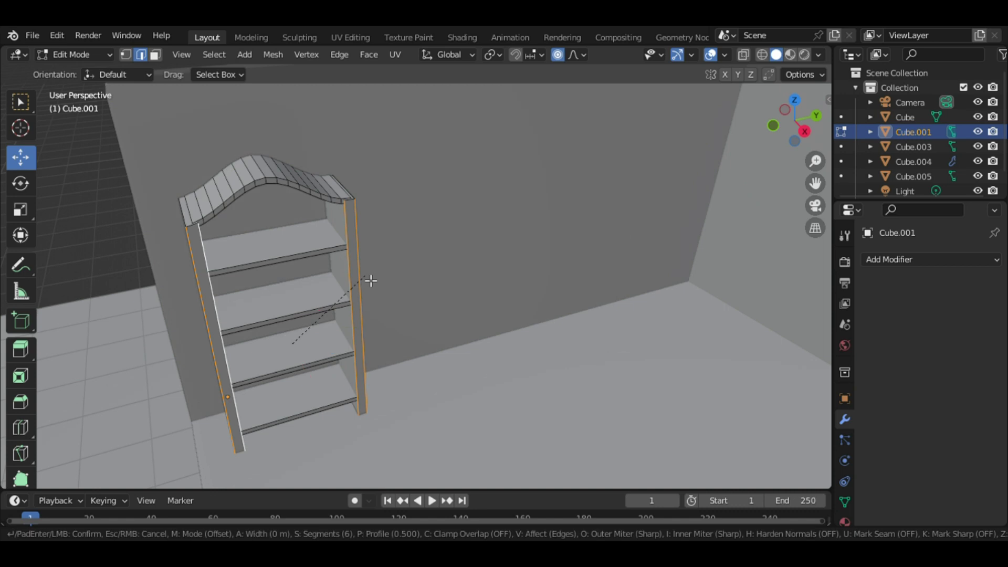
{"action": "left_click", "coordinate": [319, 365], "text": "shift"}
{"action": "left_click", "coordinate": [321, 412], "text": "shift"}
{"action": "key", "text": "ctrl+b"}
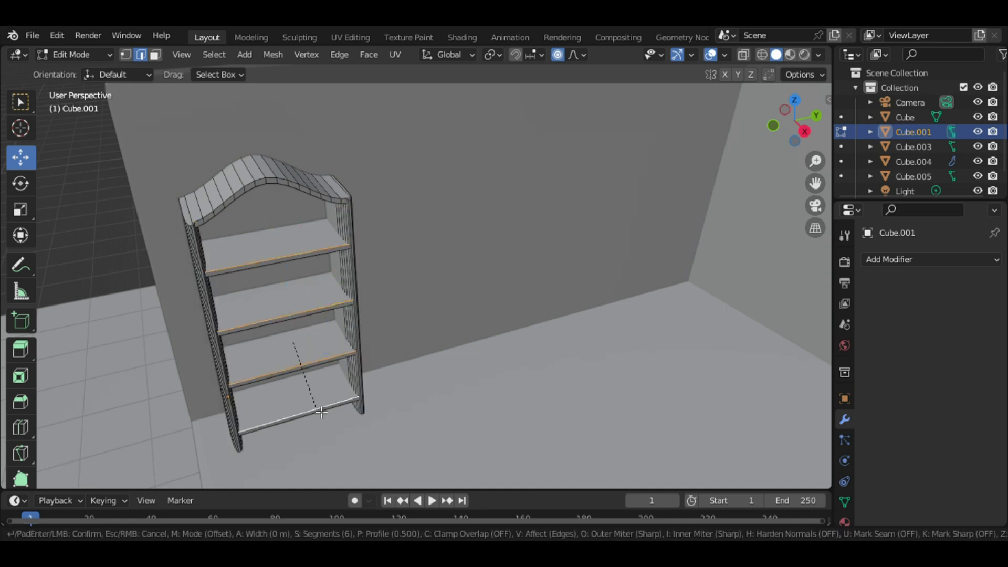
{"action": "key", "text": "l"}
{"action": "key", "text": "ctrl+b"}
Return the bookshelf to Object Mode and shade it smooth
{"action": "key", "text": "Escape"}
{"action": "left_click", "coordinate": [73, 55]}
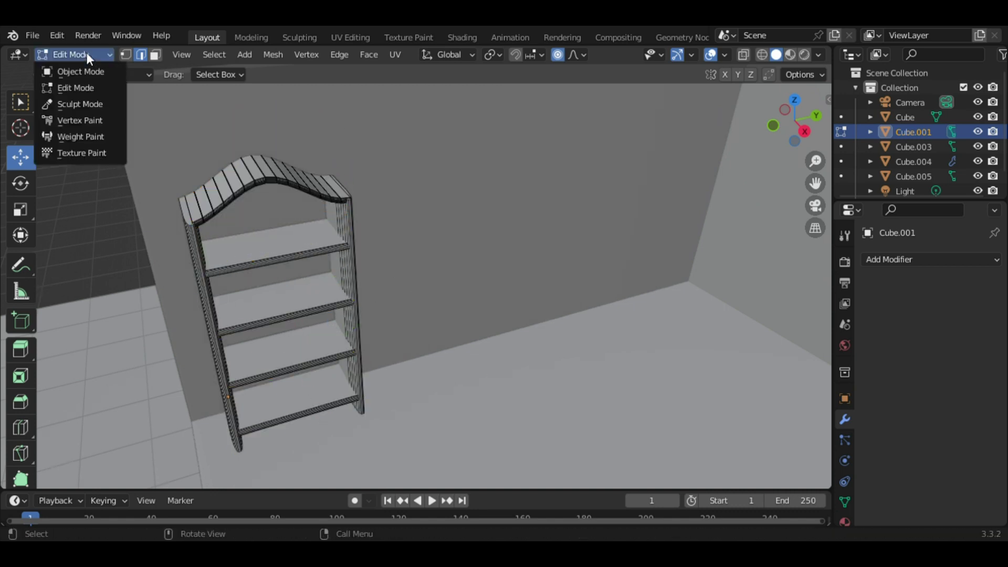
{"action": "right_click", "coordinate": [272, 275]}
{"action": "left_click", "coordinate": [272, 275]}
{"action": "right_click", "coordinate": [253, 243]}
{"action": "left_click", "coordinate": [253, 243]}
Try a Subdivision Surface modifier on the bookshelf, remove it, and deselect everything
{"action": "left_click", "coordinate": [903, 260]}
{"action": "left_click", "coordinate": [741, 459]}
{"action": "left_click", "coordinate": [973, 284]}
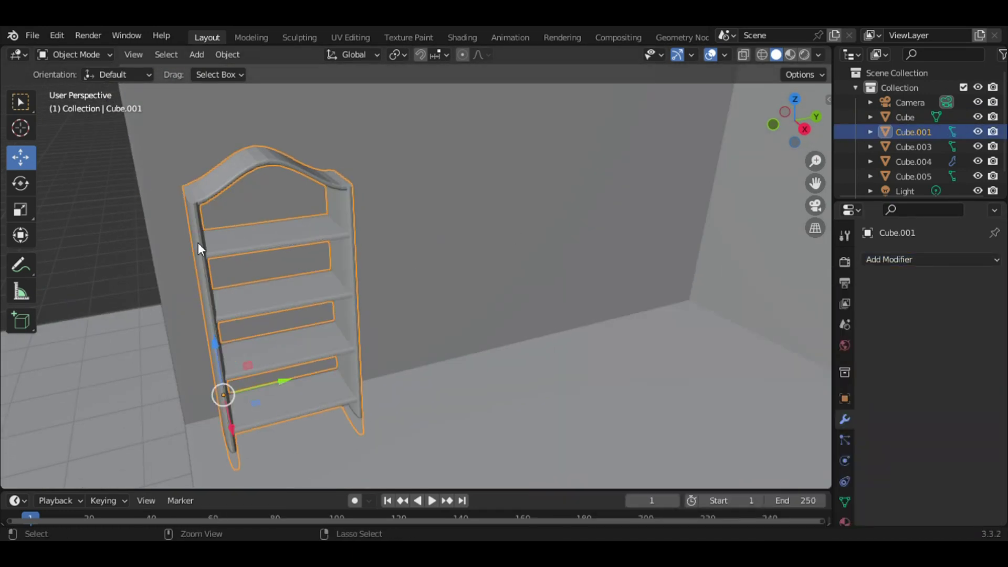
{"action": "key", "text": "Tab"}
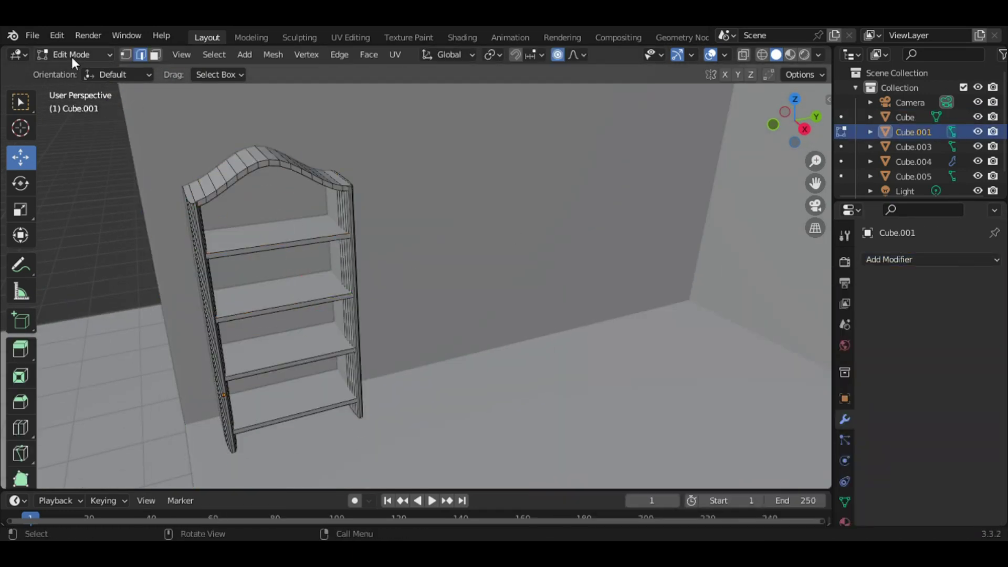
{"action": "key", "text": "Tab"}
{"action": "key", "text": "ctrl+1"}
{"action": "key", "text": "ctrl+z"}
{"action": "key", "text": "alt+a"}
From the camera view, add a cube, raise it into the room, and thin it along Y
{"action": "key", "text": "KP_0"}
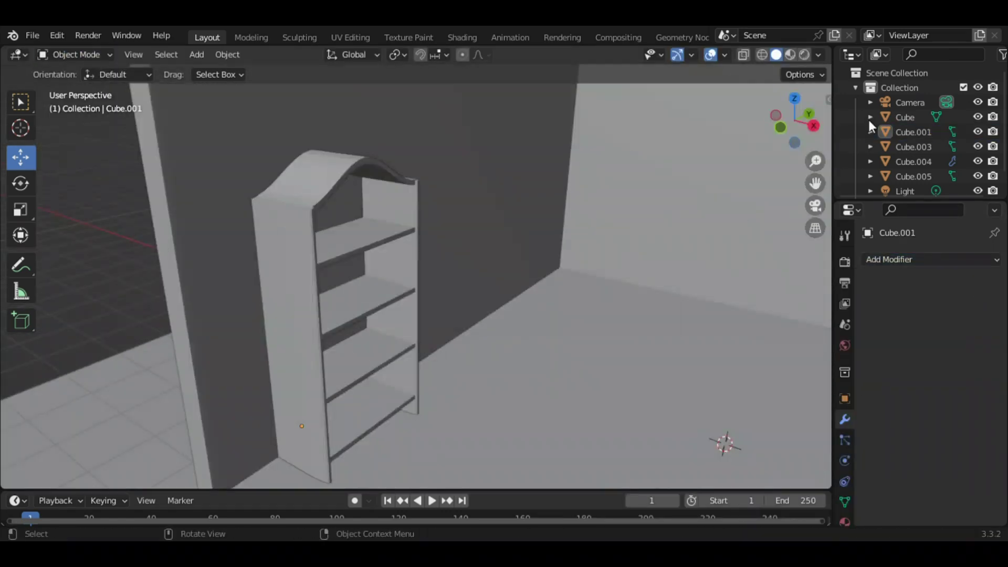
{"action": "middle_click_drag", "start_coordinate": [666, 206], "coordinate": [427, 298]}
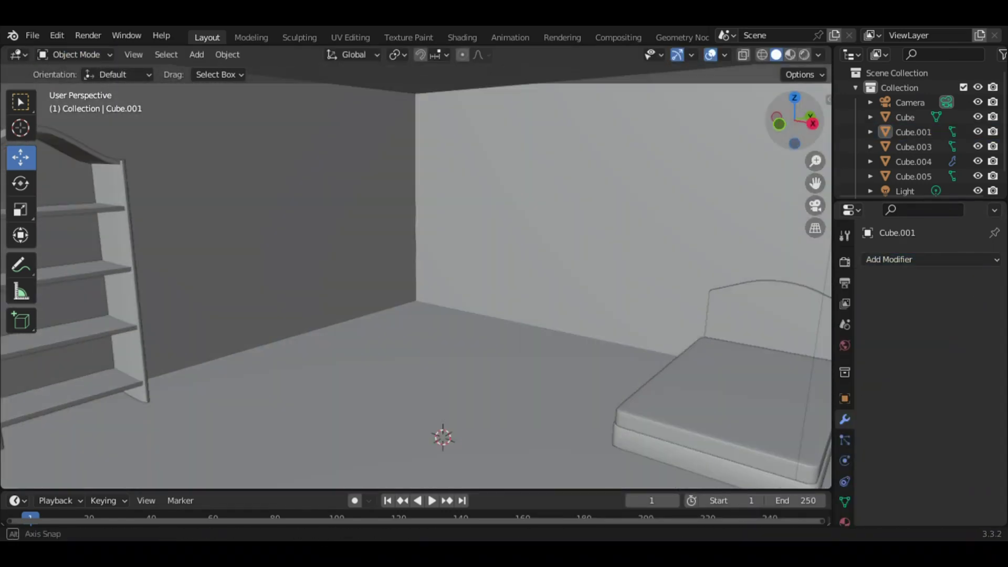
{"action": "key", "text": "shift+a"}
{"action": "left_click", "coordinate": [557, 254]}
{"action": "key", "text": "g"}
{"action": "left_click", "coordinate": [604, 239]}
{"action": "key", "text": "s"}
{"action": "key", "text": "y"}
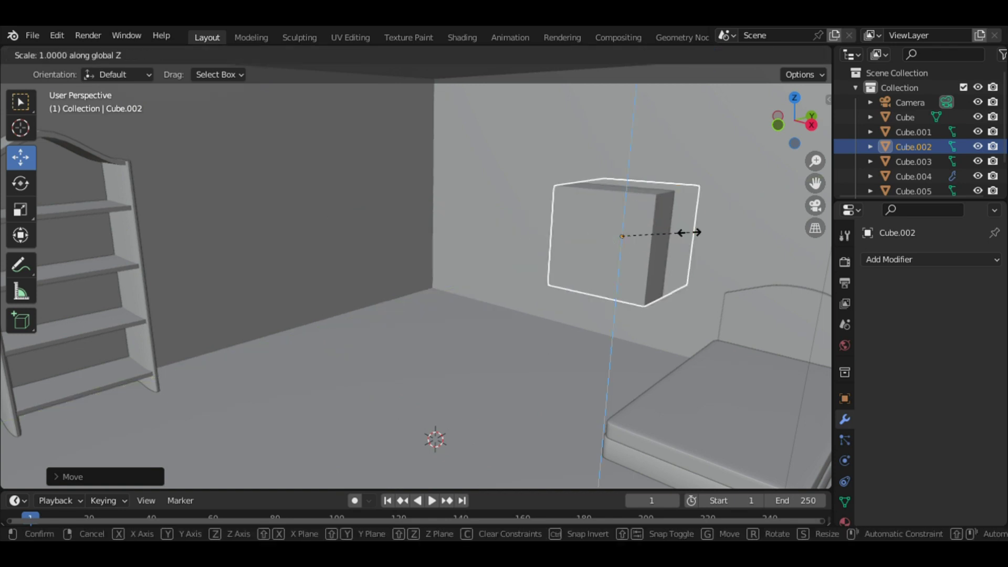
{"action": "left_click", "coordinate": [671, 237]}
Subdivide the block at level 4 and add horizontal and vertical loop cuts
{"action": "key", "text": "ctrl+4"}
{"action": "key", "text": "s"}
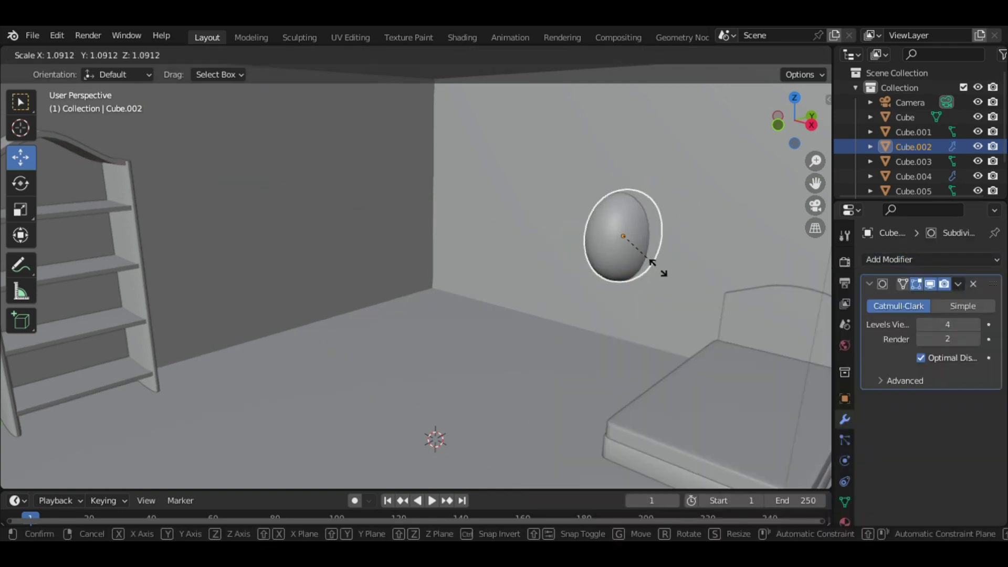
{"action": "key", "text": "Escape"}
{"action": "key", "text": "Tab"}
{"action": "key", "text": "ctrl+r"}
{"action": "left_click", "coordinate": [549, 266]}
{"action": "left_click", "coordinate": [547, 287]}
{"action": "key", "text": "ctrl+r"}
{"action": "left_click", "coordinate": [624, 247]}
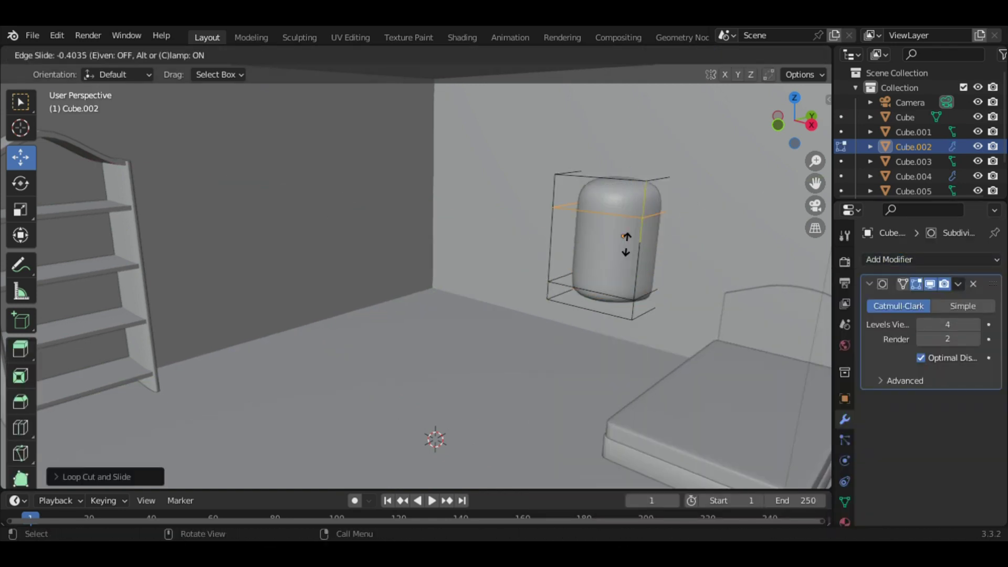
{"action": "key", "text": "ctrl+r"}
{"action": "left_click", "coordinate": [614, 273]}
Finish the loop cut and add a Boolean modifier to the room walls
{"action": "left_click", "coordinate": [581, 274]}
{"action": "key", "text": "Tab"}
{"action": "left_click", "coordinate": [648, 244]}
{"action": "left_click", "coordinate": [925, 260]}
{"action": "key", "text": "ctrl+z"}
{"action": "left_click", "coordinate": [893, 260]}
Set the Boolean to Difference with Cube.002 as cutter, then hide Cube.002
{"action": "left_click", "coordinate": [683, 312]}
{"action": "left_click", "coordinate": [973, 342]}
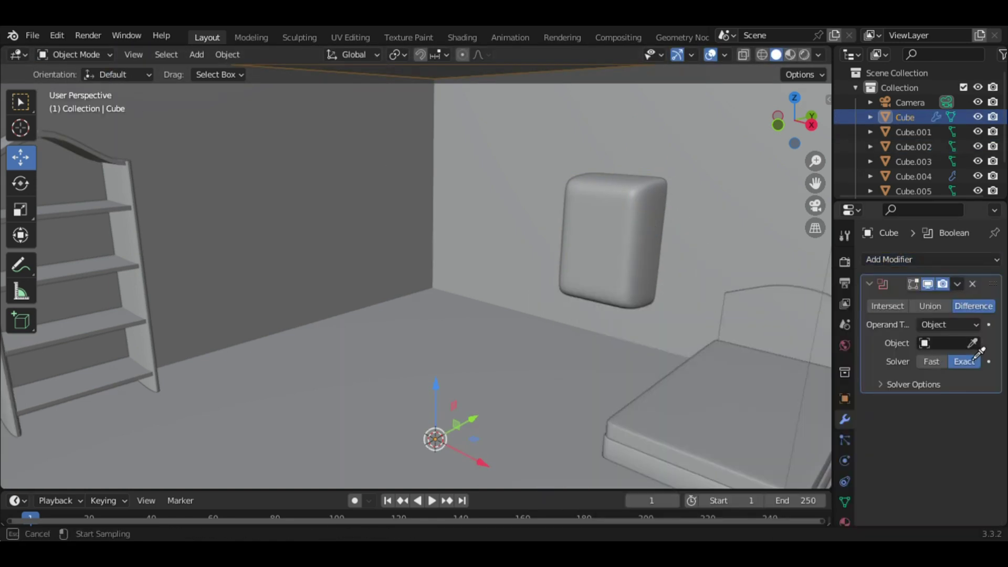
{"action": "left_click", "coordinate": [905, 306]}
{"action": "left_click", "coordinate": [969, 306]}
{"action": "left_click", "coordinate": [914, 147]}
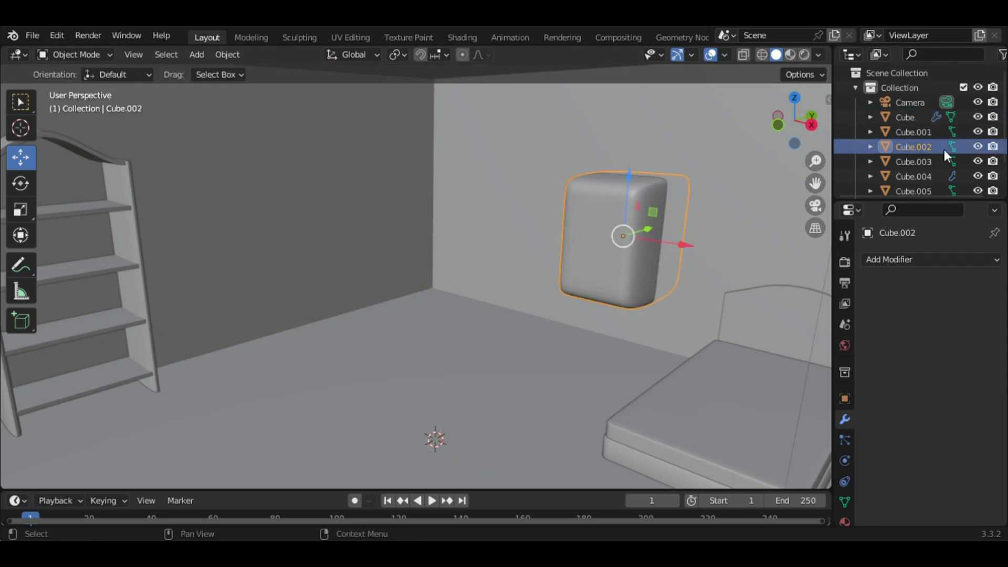
{"action": "key", "text": "h"}
Unhide Cube.002, reposition it, hide it again, and save the file
{"action": "middle_click_drag", "start_coordinate": [436, 284], "coordinate": [473, 284]}
{"action": "left_click", "coordinate": [978, 147]}
{"action": "key", "text": "g"}
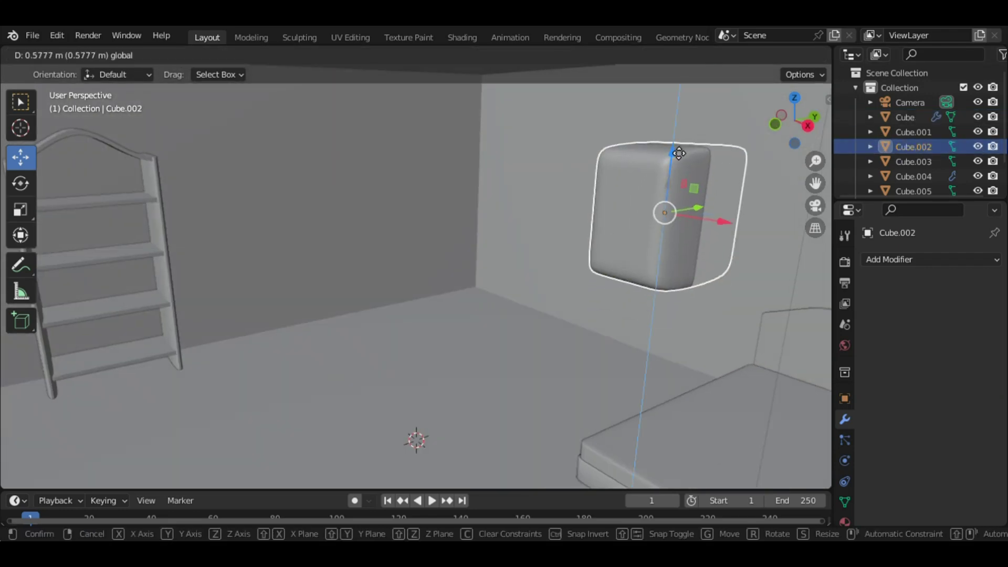
{"action": "left_click", "coordinate": [679, 152]}
{"action": "right_click", "coordinate": [763, 307]}
{"action": "key", "text": "h"}
{"action": "key", "text": "ctrl+s"}
Apply the Boolean cut to the room walls and check the whole room
{"action": "left_click", "coordinate": [625, 321]}
{"action": "key", "text": "ctrl+a"}
{"action": "scroll", "coordinate": [761, 274], "scroll_direction": "down", "scroll_amount": 5}
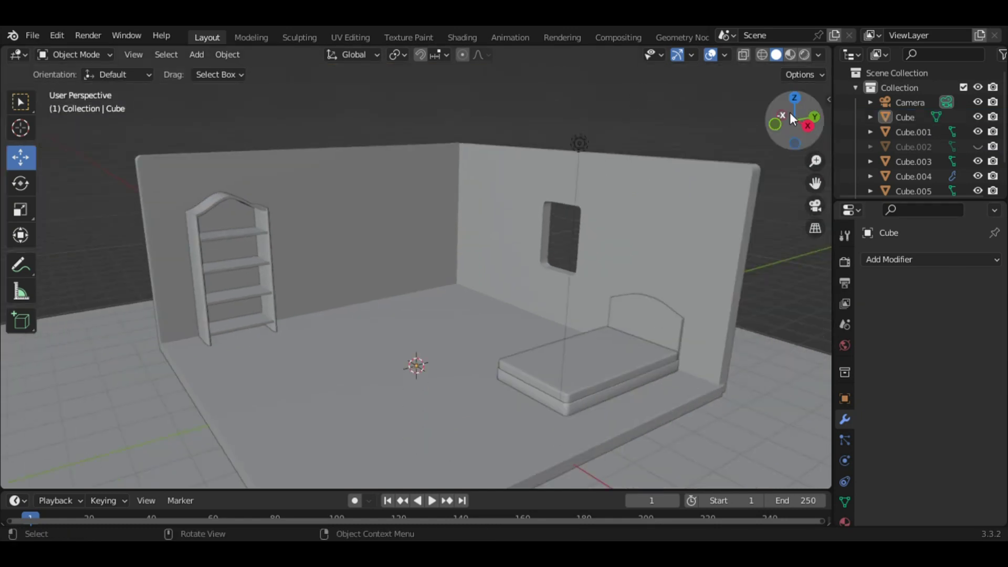
{"action": "left_click_drag", "start_coordinate": [790, 112], "coordinate": [737, 199]}
{"action": "key", "text": "s"}
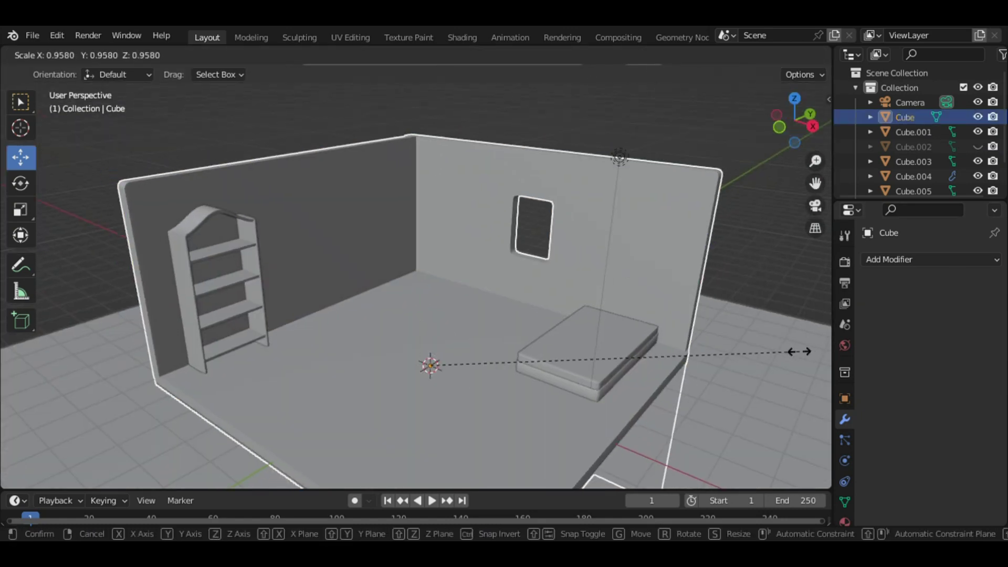
{"action": "right_click", "coordinate": [798, 352]}
{"action": "left_click", "coordinate": [780, 259]}
{"action": "left_click", "coordinate": [76, 88]}
Inspect the room mesh in side and front views and circle-select the back wall face
{"action": "key", "text": "KP_3"}
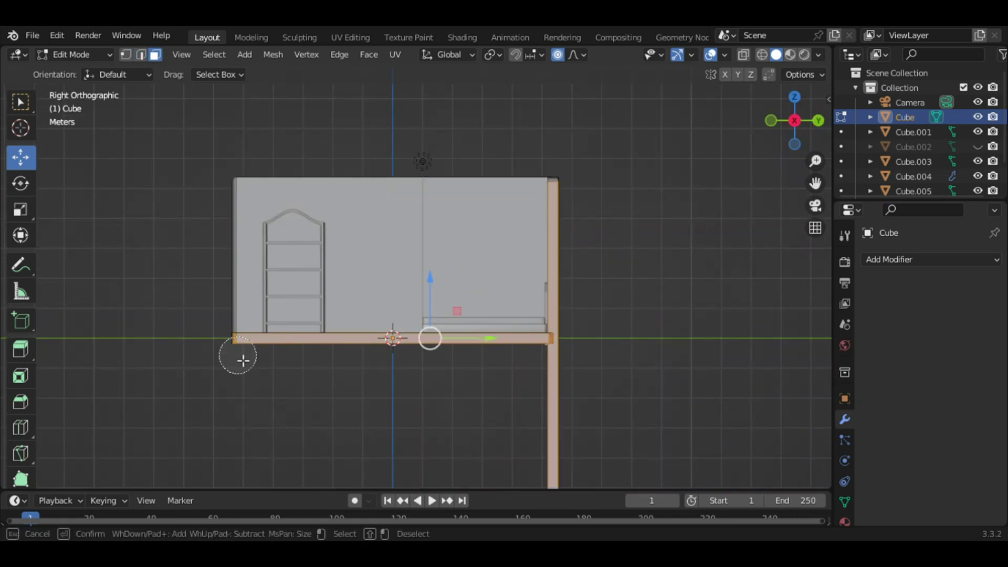
{"action": "middle_click_drag", "start_coordinate": [242, 360], "coordinate": [634, 405]}
{"action": "left_click_drag", "start_coordinate": [792, 113], "coordinate": [777, 132]}
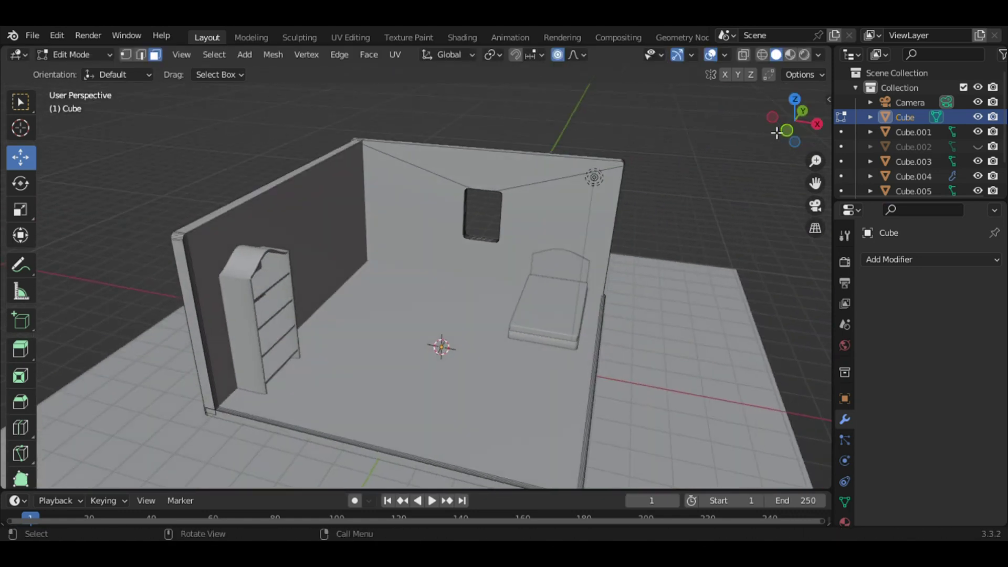
{"action": "left_click", "coordinate": [784, 132]}
{"action": "key", "text": "c"}
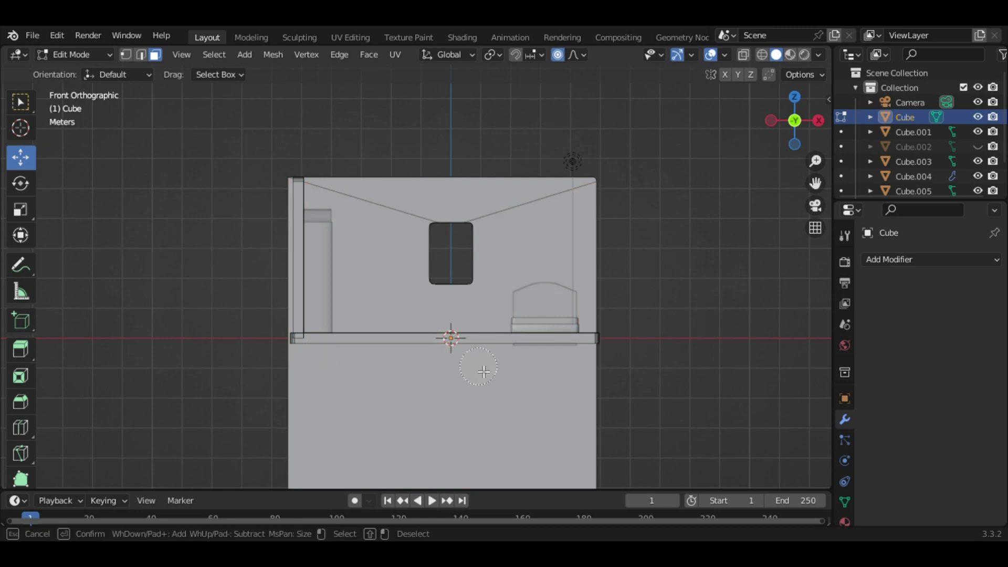
{"action": "left_click", "coordinate": [302, 303]}
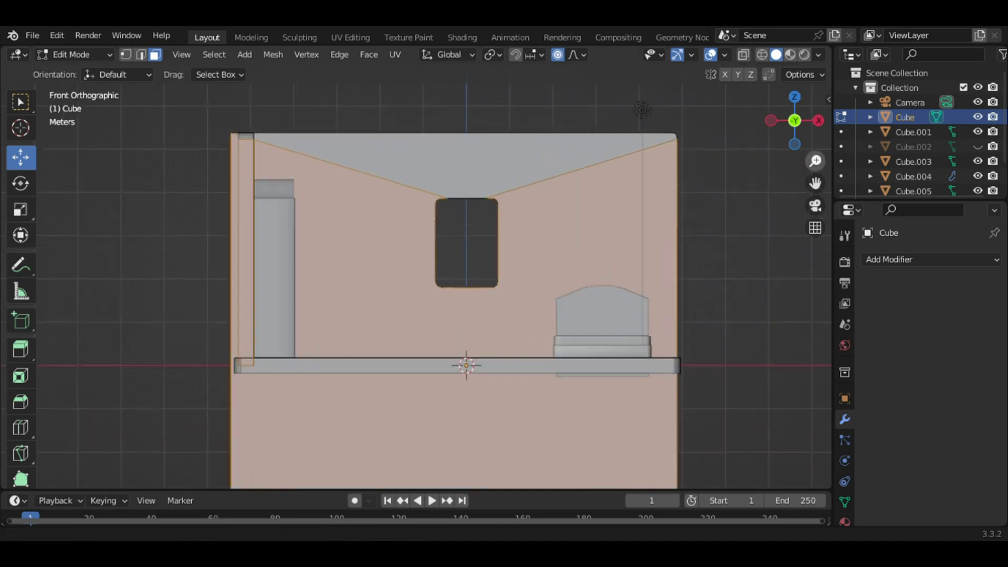
{"action": "scroll", "coordinate": [177, 424], "scroll_direction": "up", "scroll_amount": 3}
{"action": "middle_click_drag", "start_coordinate": [786, 181], "coordinate": [675, 140], "text": "shift"}
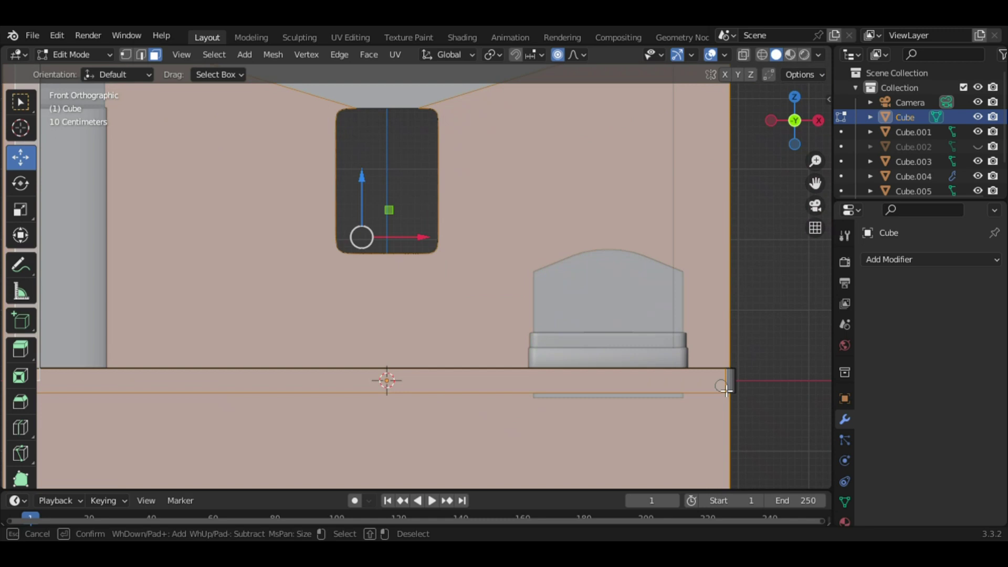
{"action": "middle_click_drag", "start_coordinate": [476, 287], "coordinate": [577, 252]}
{"action": "scroll", "coordinate": [578, 252], "scroll_direction": "down", "scroll_amount": 5}
Leave Edit Mode and add a new cube in the middle of the room
{"action": "key", "text": "g"}
{"action": "key", "text": "Escape"}
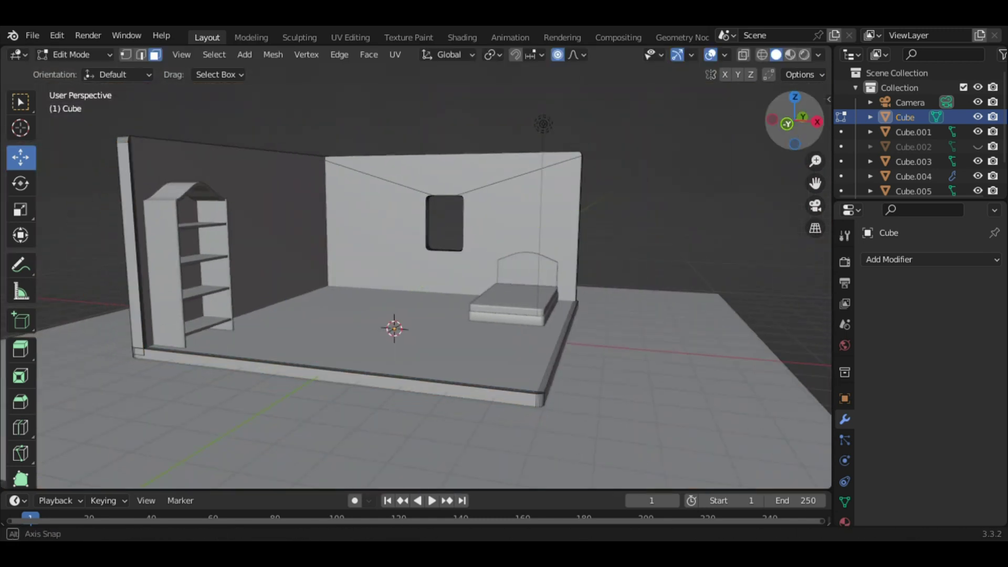
{"action": "key", "text": "Tab"}
{"action": "key", "text": "shift+a"}
{"action": "left_click", "coordinate": [471, 251]}
Flatten the new cube along Z into a thin slab and position it
{"action": "key", "text": "s"}
{"action": "key", "text": "z"}
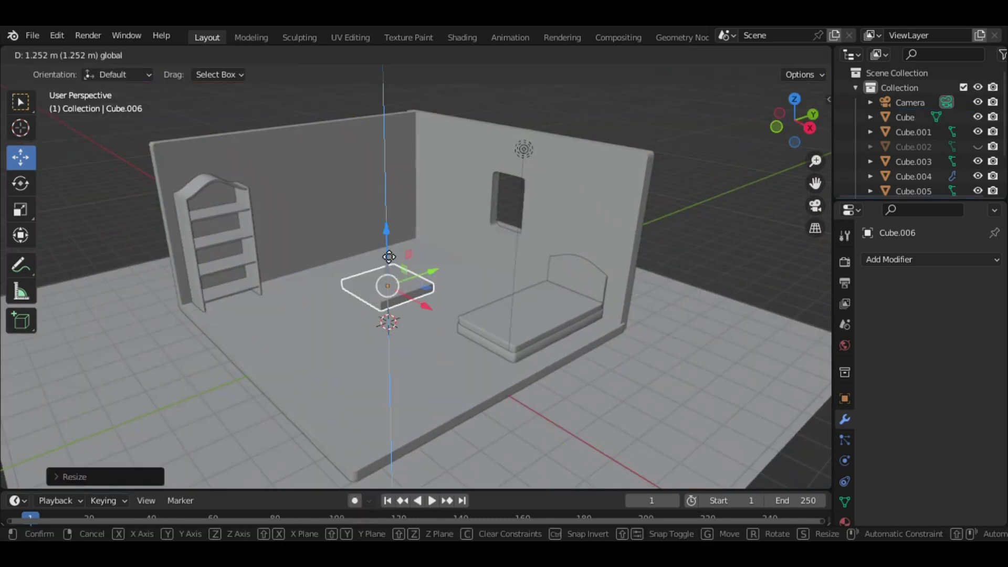
{"action": "left_click", "coordinate": [389, 257]}
{"action": "scroll", "coordinate": [389, 256], "scroll_direction": "up", "scroll_amount": 2}
{"action": "key", "text": "s"}
{"action": "key", "text": "z"}
{"action": "left_click", "coordinate": [552, 236]}
{"action": "left_click", "coordinate": [809, 128]}
Raise the slab vertically to tabletop height and narrow its depth along Y
{"action": "key", "text": "g"}
{"action": "key", "text": "z"}
{"action": "left_click", "coordinate": [492, 240]}
{"action": "key", "text": "s"}
{"action": "key", "text": "y"}
{"action": "left_click", "coordinate": [662, 298]}
{"action": "middle_click_drag", "start_coordinate": [662, 297], "coordinate": [367, 341]}
Slide the slab sideways along X and adjust its depth along Y
{"action": "key", "text": "g"}
{"action": "key", "text": "x"}
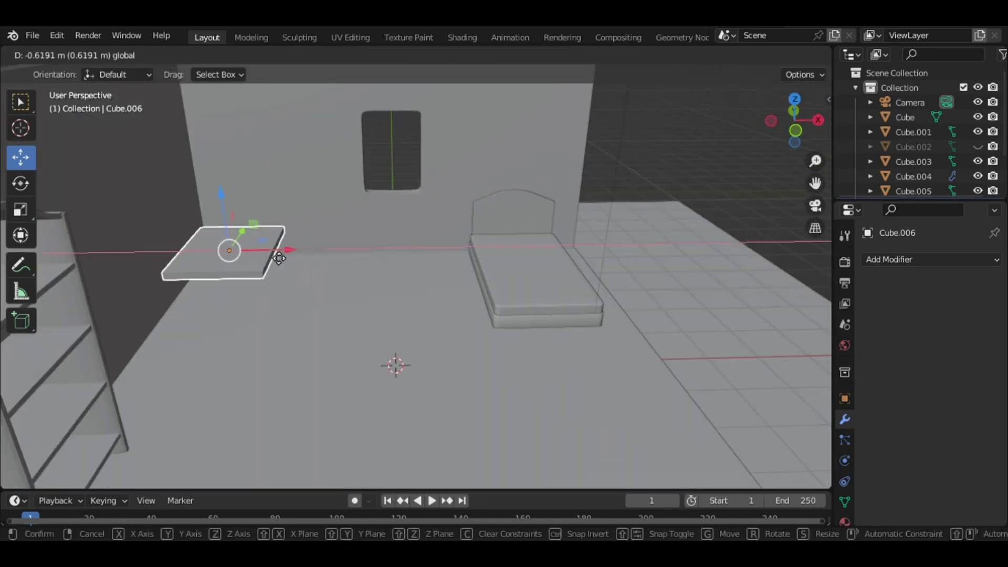
{"action": "left_click", "coordinate": [454, 259]}
{"action": "mouse_move", "coordinate": [670, 163]}
{"action": "middle_mouse_down"}
{"action": "mouse_move", "coordinate": [817, 174]}
{"action": "mouse_move", "coordinate": [534, 219]}
{"action": "middle_mouse_up"}
{"action": "key", "text": "s"}
{"action": "key", "text": "y"}
{"action": "left_click", "coordinate": [617, 150]}
Duplicate the slab and place the copy just above it along Z
{"action": "key", "text": "shift+d"}
{"action": "middle_click_drag", "start_coordinate": [472, 263], "coordinate": [367, 273]}
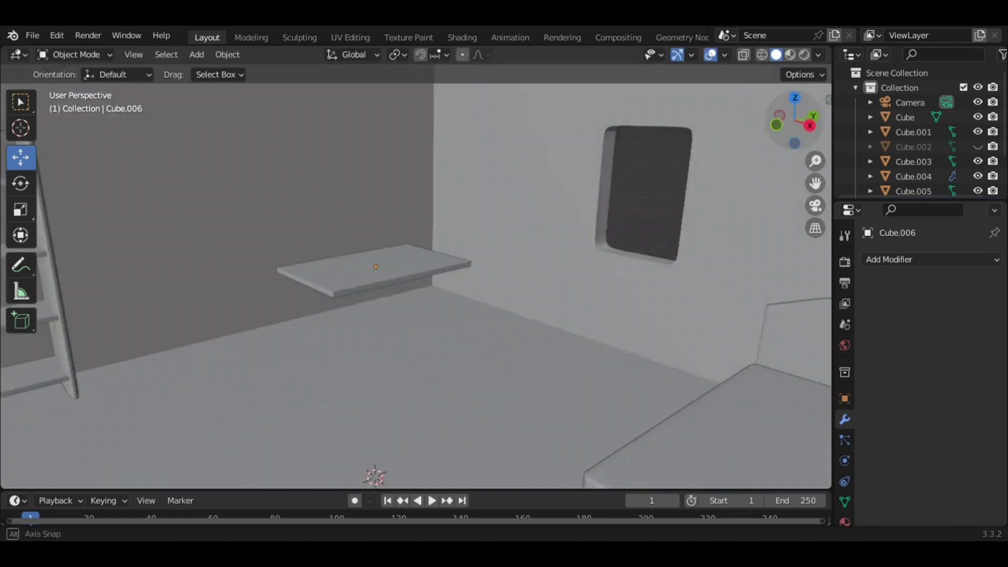
{"action": "key", "text": "z"}
{"action": "left_click", "coordinate": [341, 262]}
{"action": "left_click_drag", "start_coordinate": [341, 263], "coordinate": [341, 256]}
{"action": "key", "text": "s"}
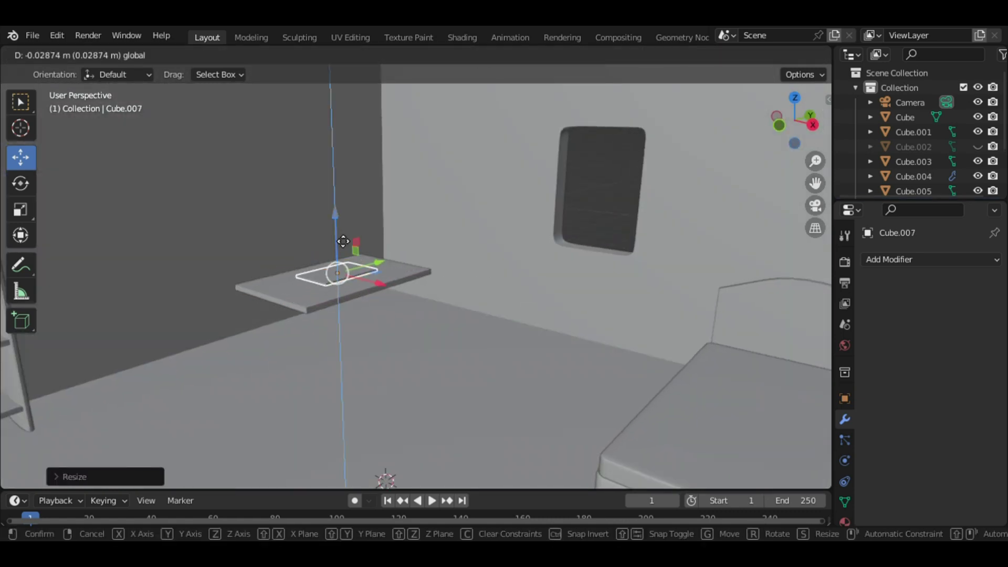
Rotate the copy slightly about its vertical axis and scale it smaller
{"action": "left_click", "coordinate": [342, 241]}
{"action": "middle_click_drag", "start_coordinate": [343, 242], "coordinate": [248, 297]}
{"action": "key", "text": "shift+space"}
{"action": "key", "text": "r"}
{"action": "left_click_drag", "start_coordinate": [294, 310], "coordinate": [265, 318]}
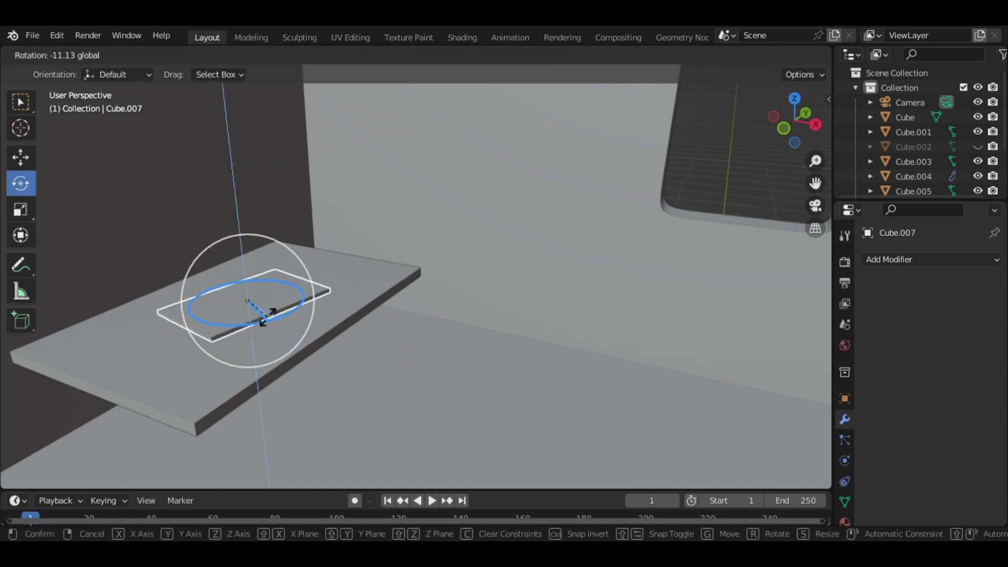
{"action": "left_click", "coordinate": [421, 339]}
Bevel the copy's edges, then select the tabletop's front corner edge in edge mode
{"action": "key", "text": "Tab"}
{"action": "key", "text": "ctrl+b"}
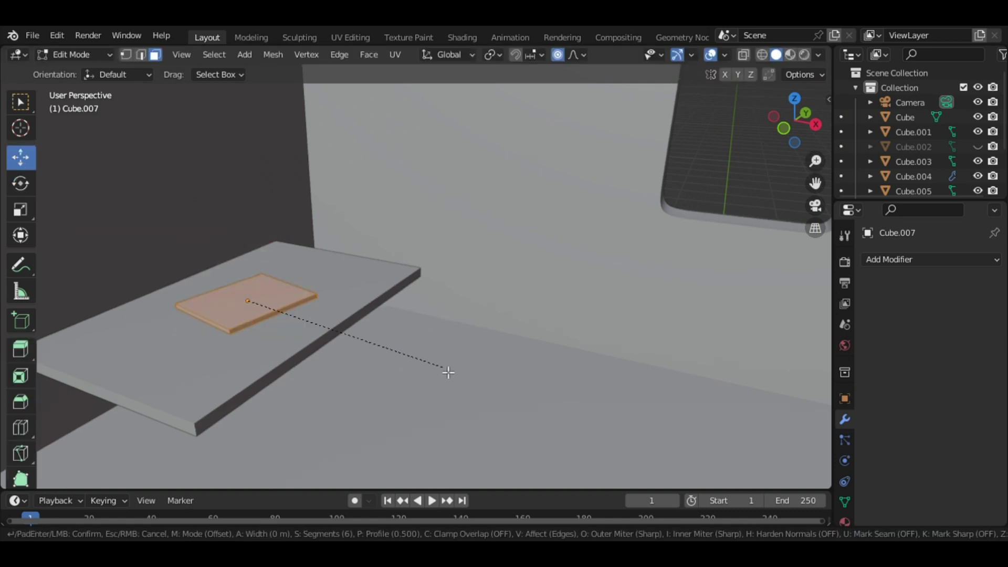
{"action": "left_click", "coordinate": [62, 71]}
{"action": "left_click", "coordinate": [315, 368]}
{"action": "key", "text": "Tab"}
{"action": "key", "text": "2"}
{"action": "left_click", "coordinate": [196, 431]}
Add a new cube and scale it down small
{"action": "scroll", "coordinate": [779, 153], "scroll_direction": "down", "scroll_amount": 3}
{"action": "key", "text": "shift+a"}
{"action": "left_click", "coordinate": [604, 298]}
{"action": "scroll", "coordinate": [603, 298], "scroll_direction": "down", "scroll_amount": 4}
{"action": "key", "text": "s"}
{"action": "left_click", "coordinate": [497, 407]}
Raise the small cube toward the tabletop and stretch it vertically into a leg
{"action": "key", "text": "g"}
{"action": "key", "text": "z"}
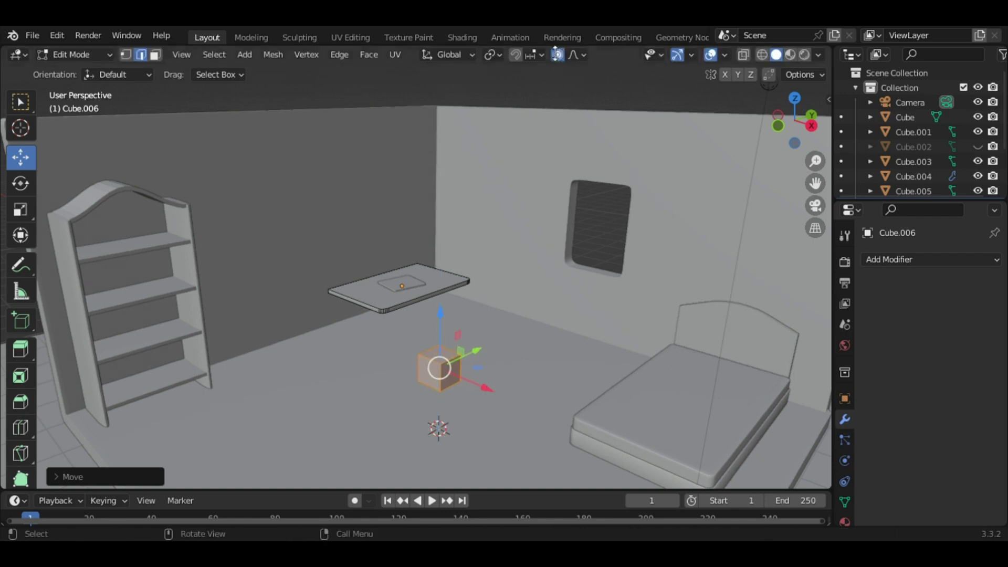
{"action": "left_click_drag", "start_coordinate": [404, 326], "coordinate": [433, 315]}
{"action": "key", "text": "s"}
{"action": "left_click", "coordinate": [453, 342]}
{"action": "key", "text": "s"}
{"action": "key", "text": "z"}
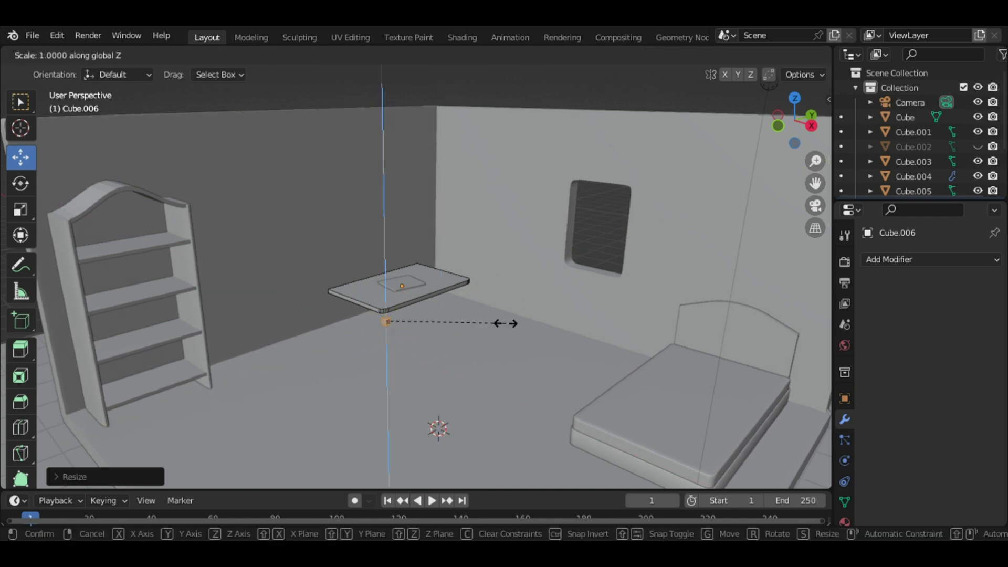
{"action": "left_click", "coordinate": [300, 107]}
Slide the leg forward along Y under the tabletop and set its height
{"action": "scroll", "coordinate": [387, 315], "scroll_direction": "up", "scroll_amount": 3}
{"action": "left_click_drag", "start_coordinate": [504, 451], "coordinate": [531, 452]}
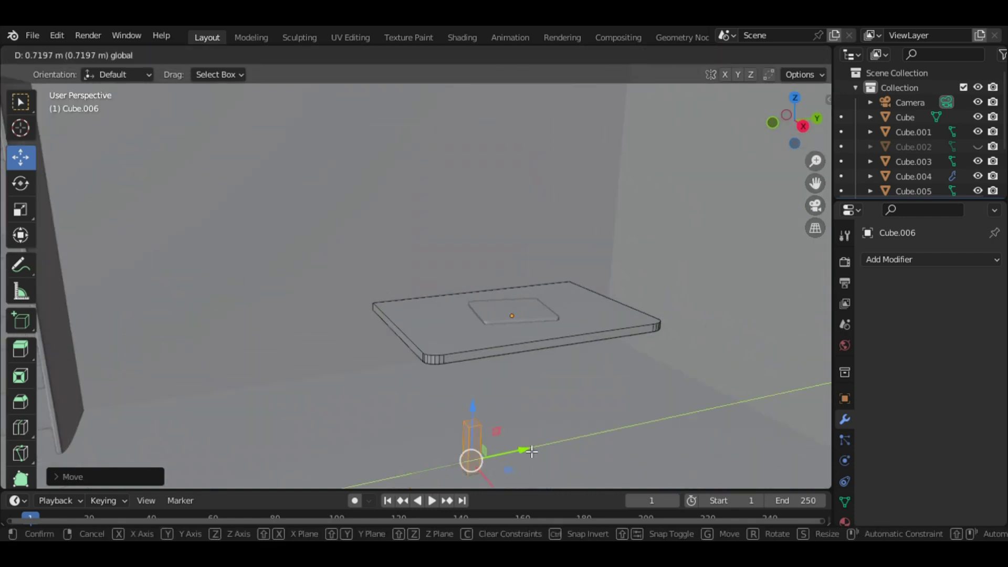
{"action": "key", "text": "y"}
{"action": "left_click", "coordinate": [495, 383]}
{"action": "middle_click_drag", "start_coordinate": [495, 383], "coordinate": [548, 430]}
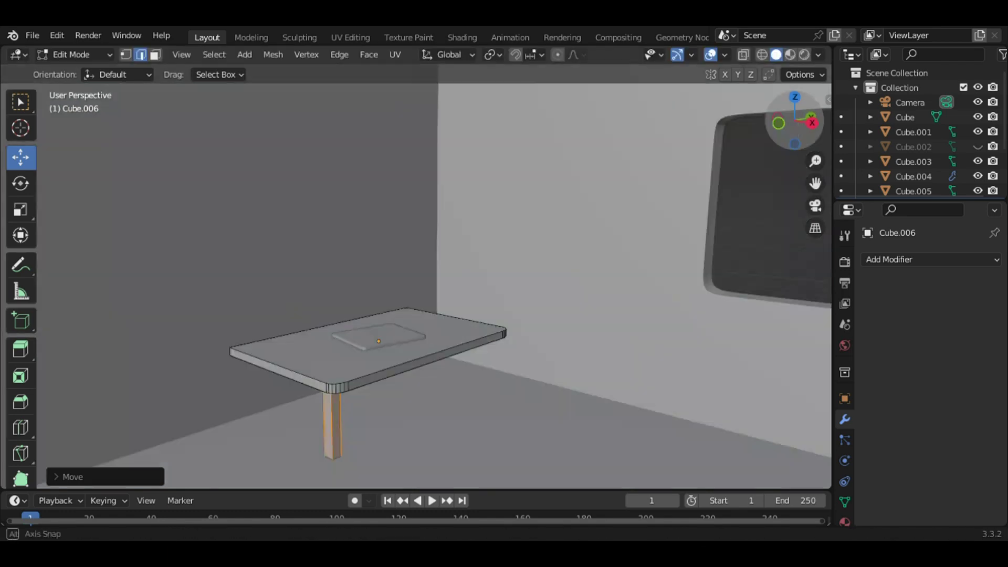
{"action": "key", "text": "s"}
{"action": "left_click", "coordinate": [617, 78]}
Move a leg to another table corner and narrow it
{"action": "left_click_drag", "start_coordinate": [513, 345], "coordinate": [513, 345]}
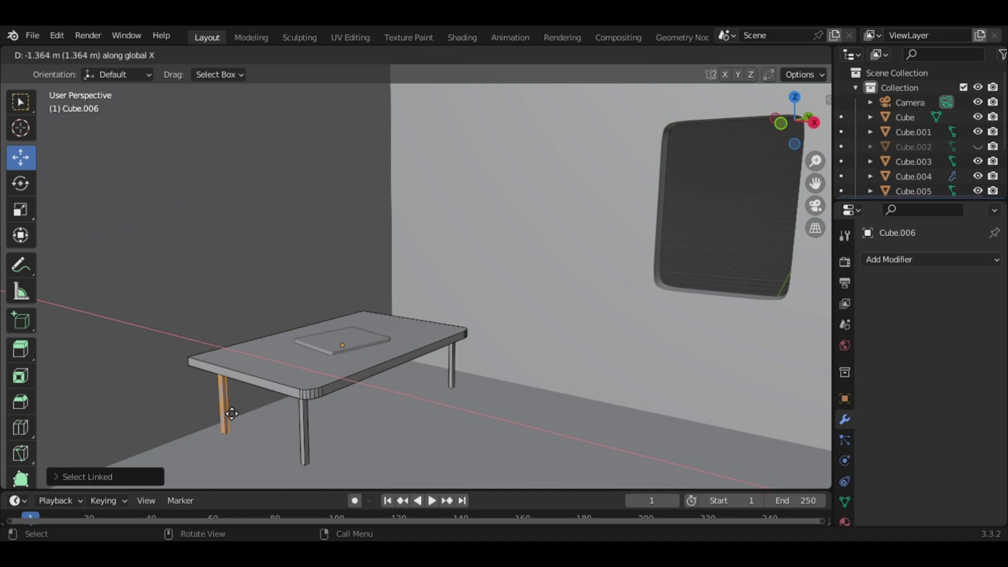
{"action": "middle_click_drag", "start_coordinate": [752, 245], "coordinate": [351, 420]}
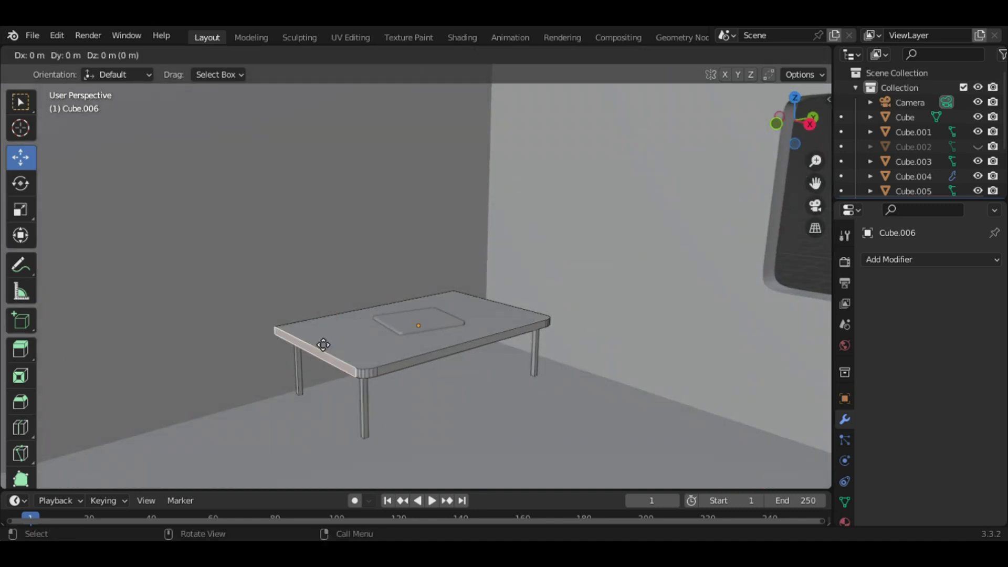
{"action": "left_click", "coordinate": [341, 378]}
{"action": "left_click", "coordinate": [479, 447]}
Extrude a crossbar between the legs, scaling it with Shift+Z, then zoom out to the room
{"action": "key", "text": "e"}
{"action": "key", "text": "z"}
{"action": "key", "text": "z"}
{"action": "key", "text": "s"}
{"action": "key", "text": "shift+z"}
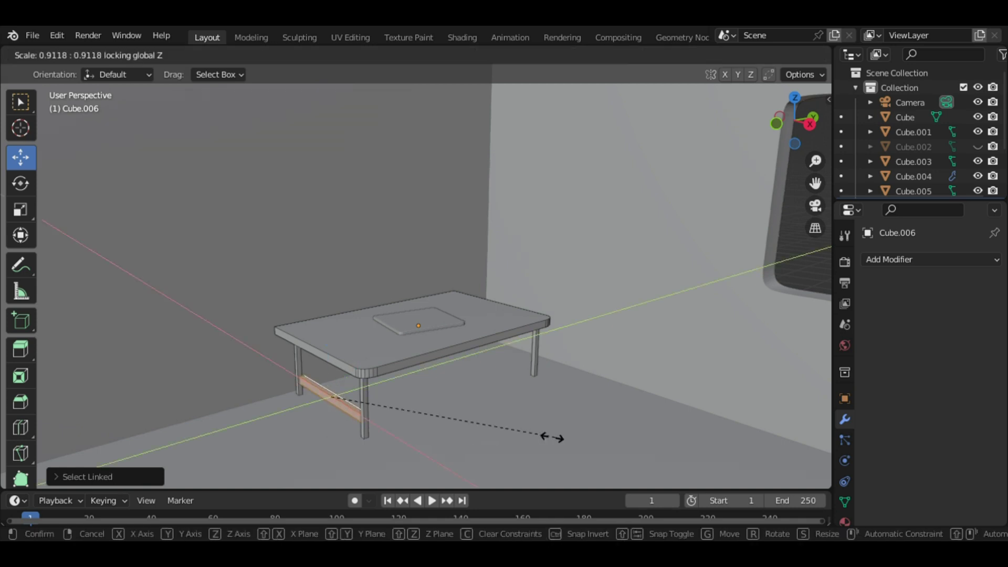
{"action": "left_click", "coordinate": [504, 435]}
{"action": "left_click_drag", "start_coordinate": [331, 400], "coordinate": [500, 347]}
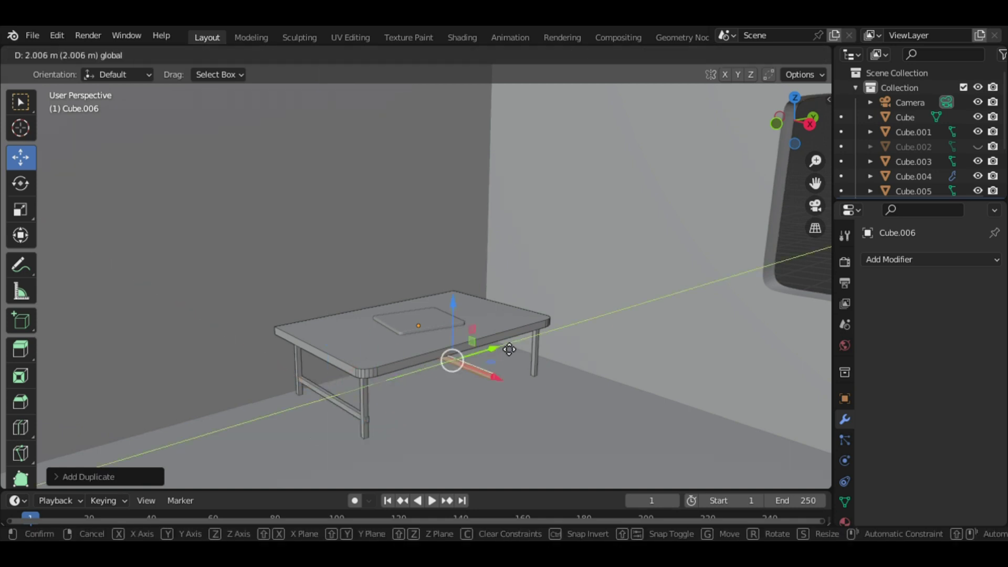
{"action": "key", "text": "ctrl+z"}
{"action": "left_click_drag", "start_coordinate": [816, 161], "coordinate": [796, 183]}
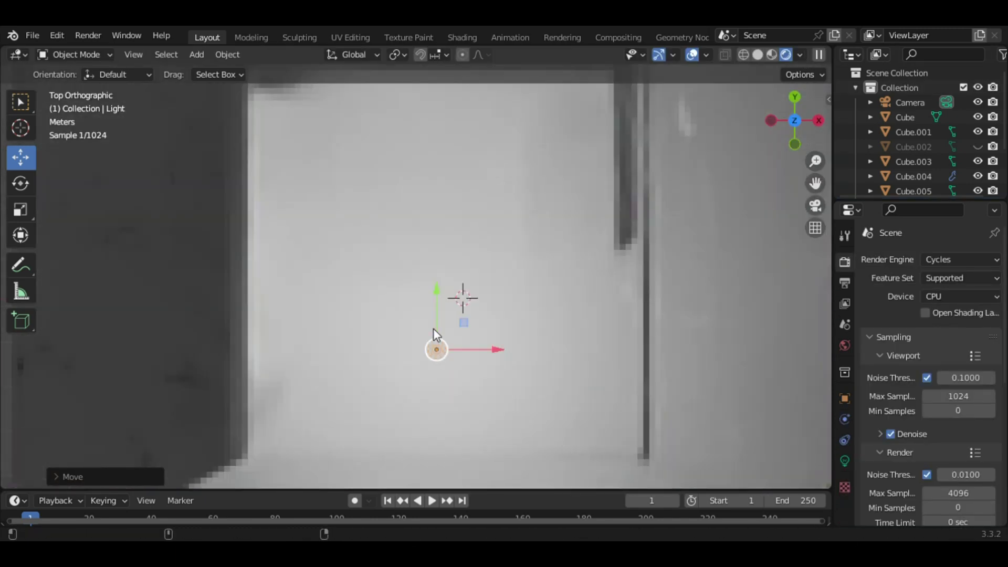
Move the point light along X to hang above the room
{"action": "left_click_drag", "start_coordinate": [816, 182], "coordinate": [715, 25]}
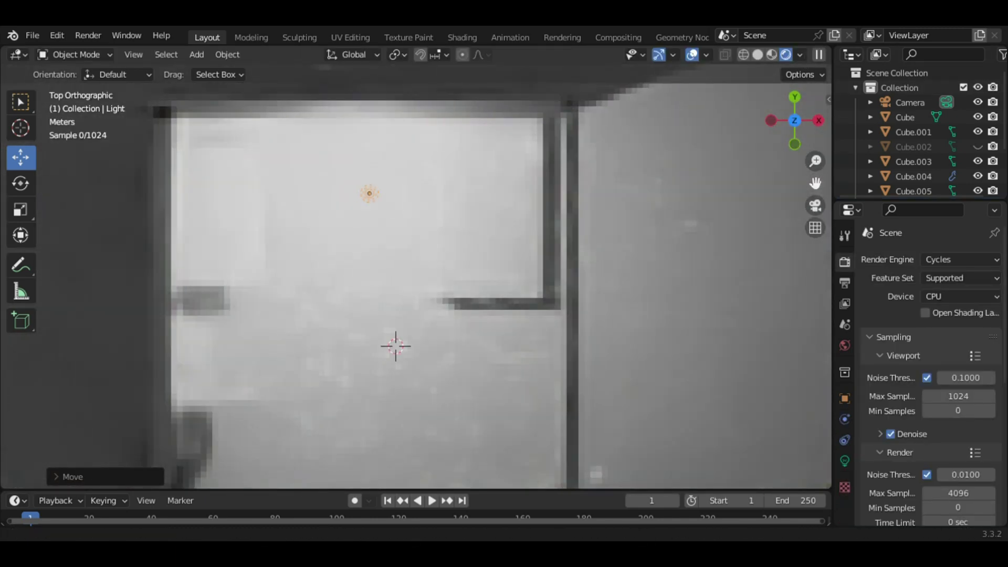
{"action": "left_click_drag", "start_coordinate": [391, 177], "coordinate": [308, 177]}
{"action": "left_click_drag", "start_coordinate": [788, 131], "coordinate": [777, 158]}
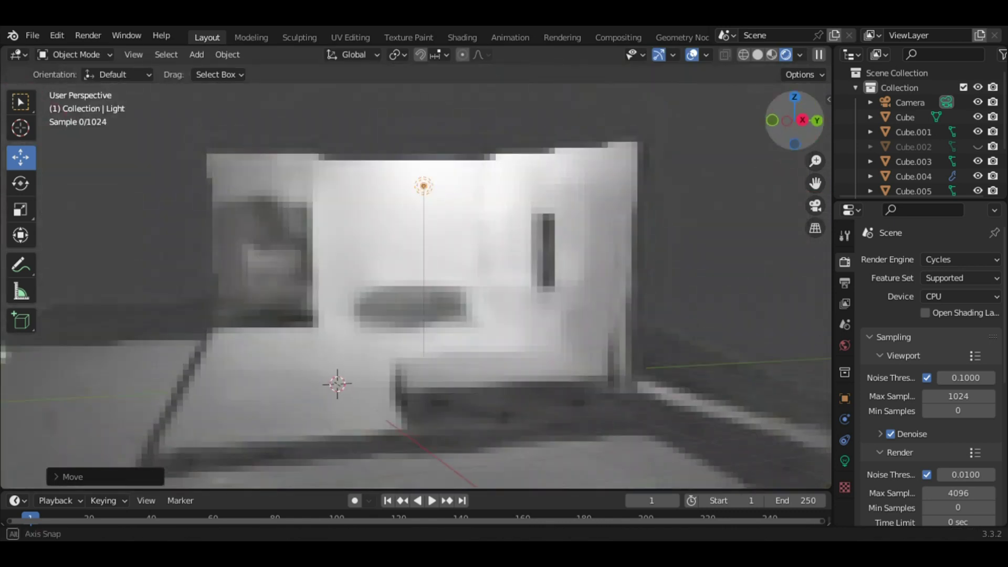
Set the point light's colour to pink, preview it rendered, then return to Solid shading
{"action": "left_click", "coordinate": [845, 461]}
{"action": "left_click", "coordinate": [948, 344]}
{"action": "left_click", "coordinate": [915, 215]}
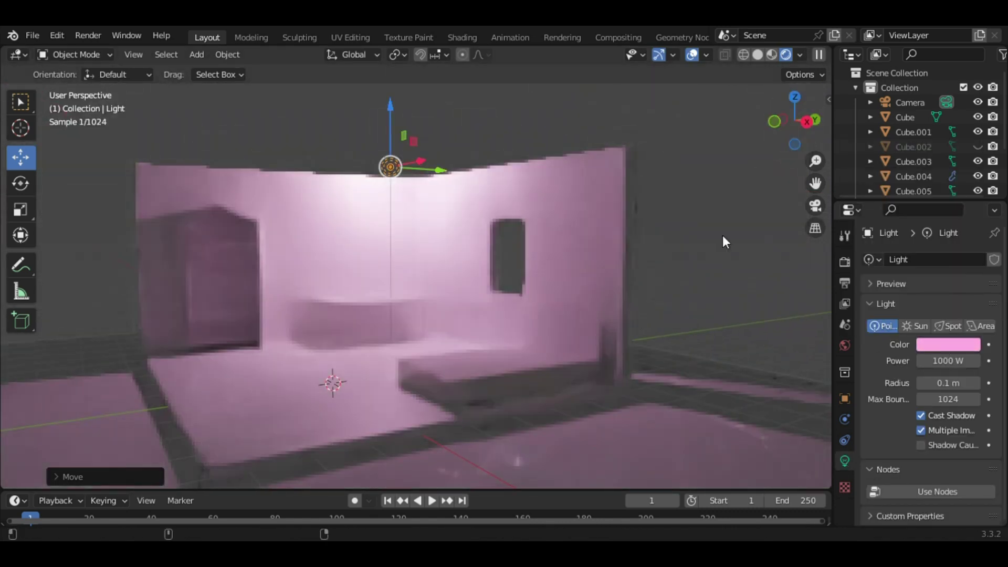
{"action": "middle_click_drag", "start_coordinate": [336, 252], "coordinate": [265, 253]}
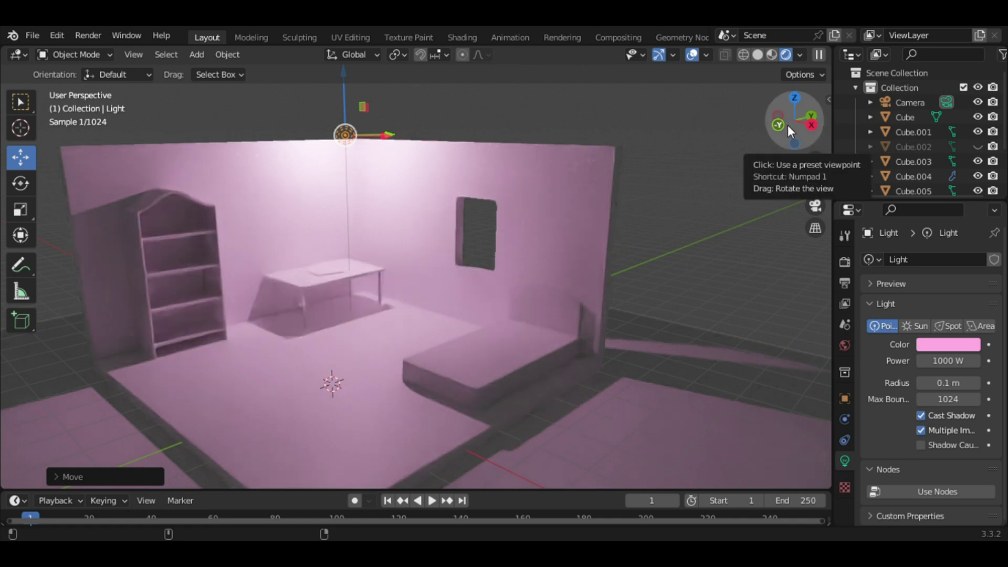
{"action": "left_click", "coordinate": [758, 55]}
{"action": "middle_click_drag", "start_coordinate": [368, 325], "coordinate": [428, 324]}
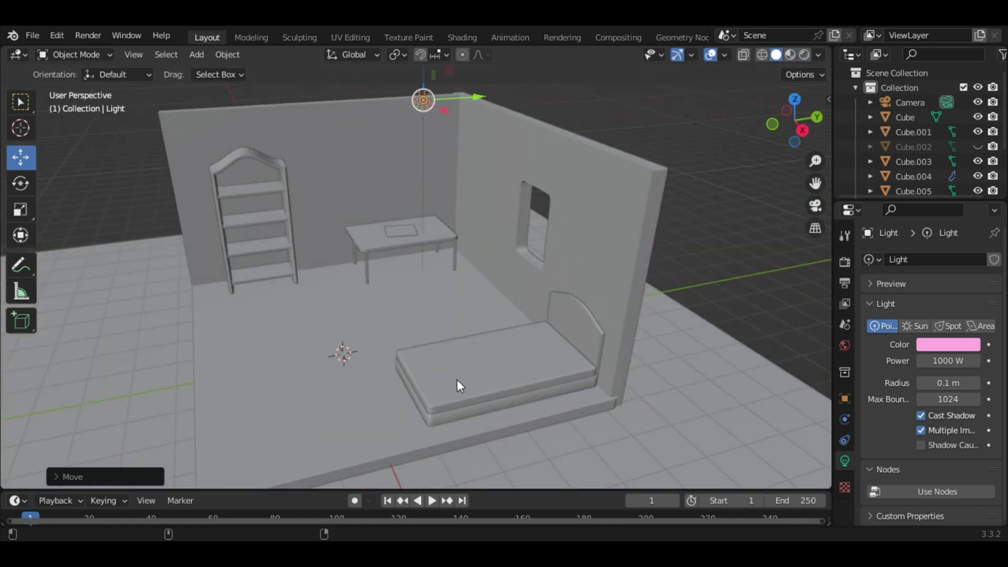
Add a plane and rotate it 90° about X to stand upright
{"action": "key", "text": "shift+a"}
{"action": "left_click", "coordinate": [367, 220]}
{"action": "key", "text": "r"}
{"action": "key", "text": "x"}
{"action": "key", "text": "9"}
{"action": "key", "text": "0"}
{"action": "key", "text": "Return"}
Move the plane onto the right-wall window and enlarge it to cover the opening
{"action": "key", "text": "g"}
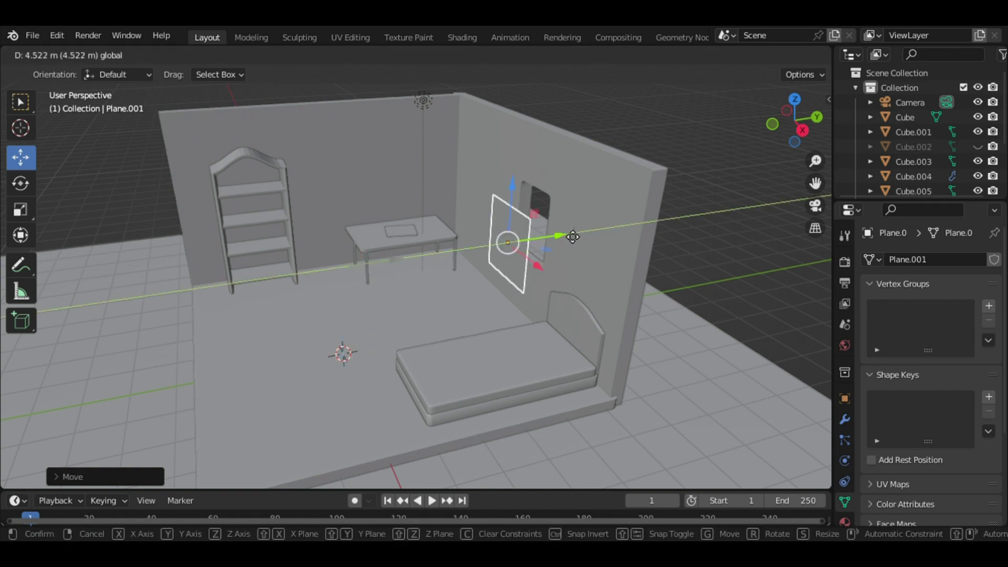
{"action": "left_click", "coordinate": [597, 226]}
{"action": "key", "text": "s"}
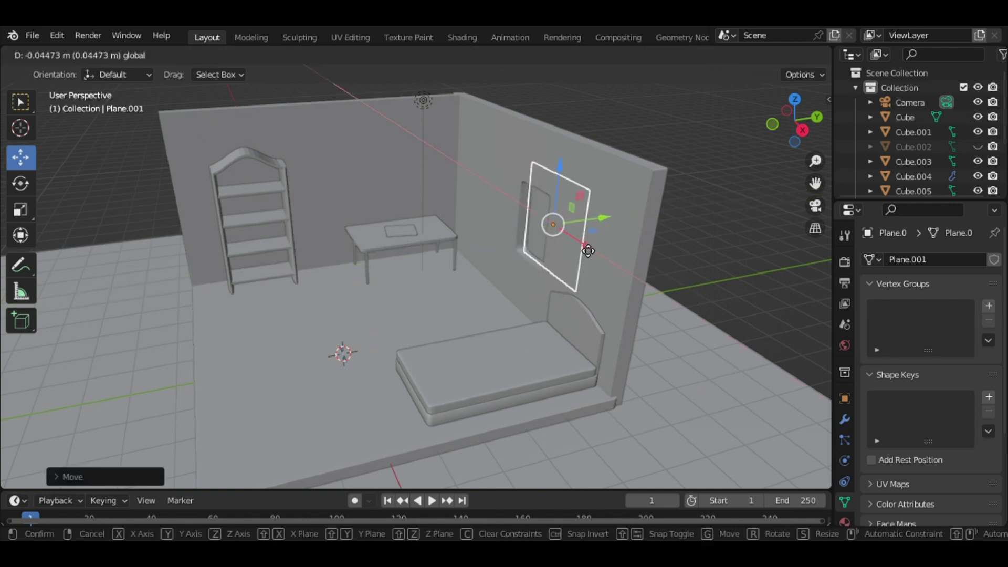
{"action": "key", "text": "KP_0"}
Give the plane a new Emission material and set the pink light's power to 100 W
{"action": "key", "text": "shift+a"}
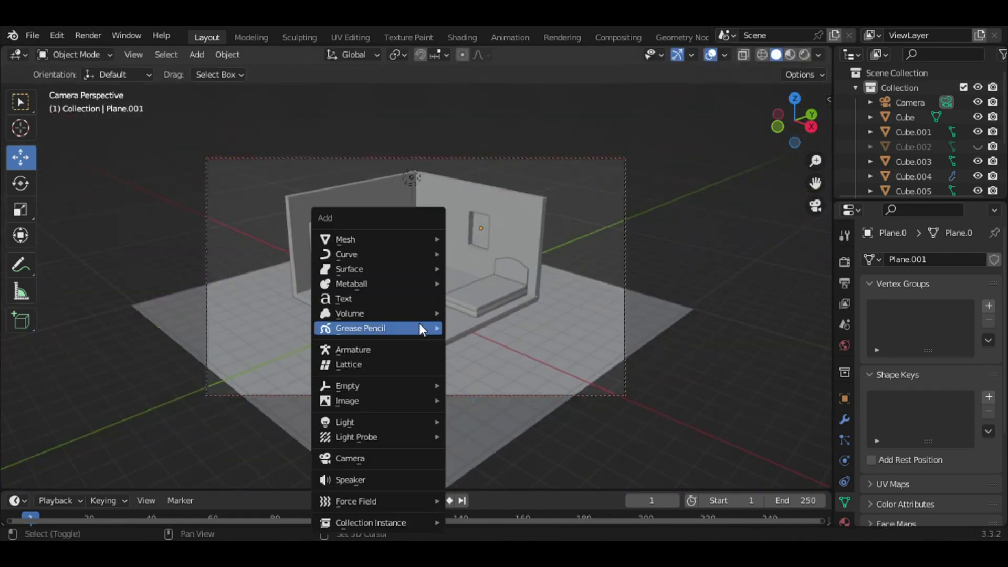
{"action": "left_click", "coordinate": [845, 521]}
{"action": "left_click", "coordinate": [940, 322]}
{"action": "left_click", "coordinate": [922, 452]}
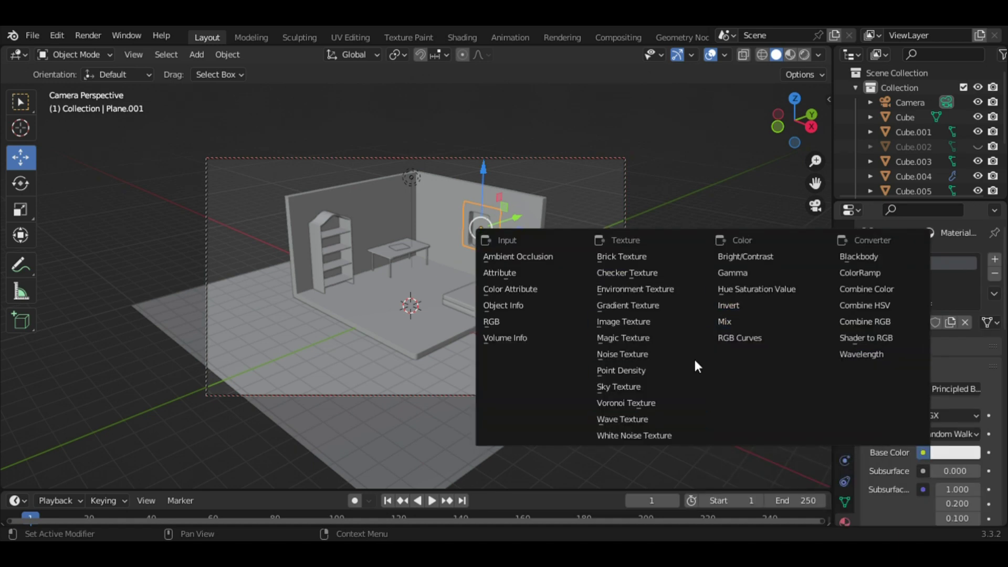
{"action": "left_click", "coordinate": [956, 388]}
{"action": "left_click", "coordinate": [804, 94]}
{"action": "left_click", "coordinate": [954, 434]}
{"action": "left_click", "coordinate": [411, 177]}
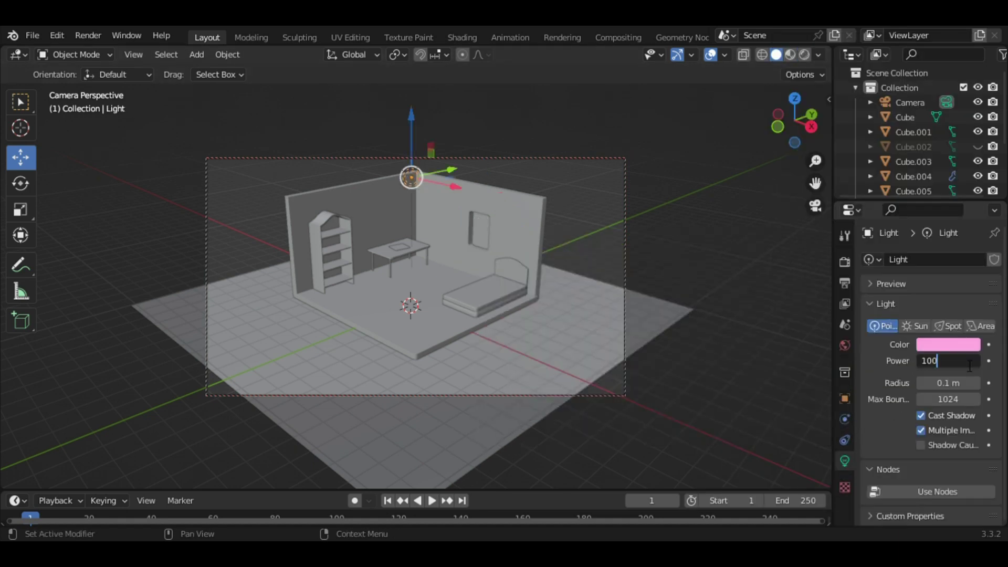
{"action": "left_click", "coordinate": [804, 55]}
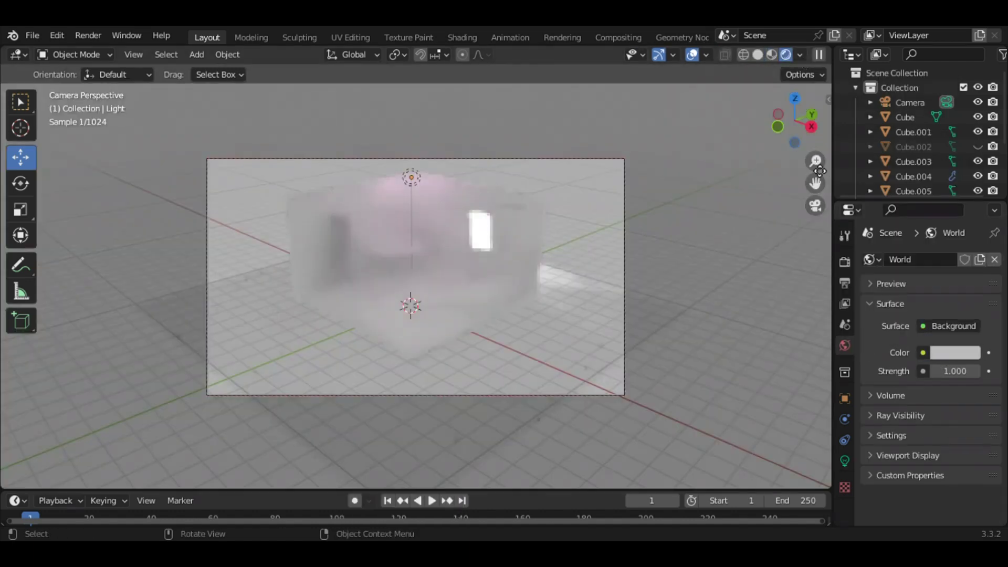
Change the viewport shading and set the room's wall material Base Color to pink
{"action": "left_click_drag", "start_coordinate": [820, 171], "coordinate": [757, 74]}
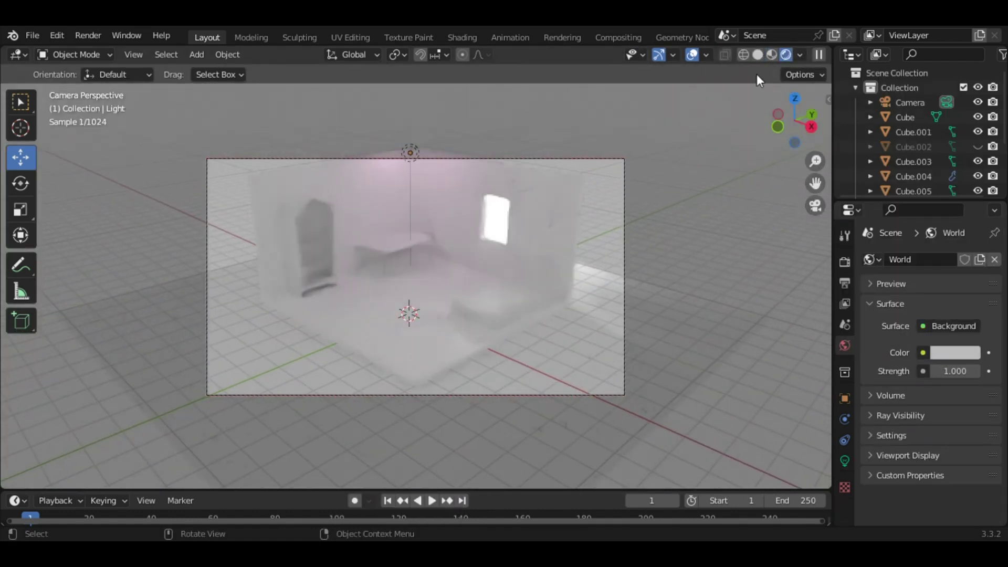
{"action": "left_click", "coordinate": [759, 55]}
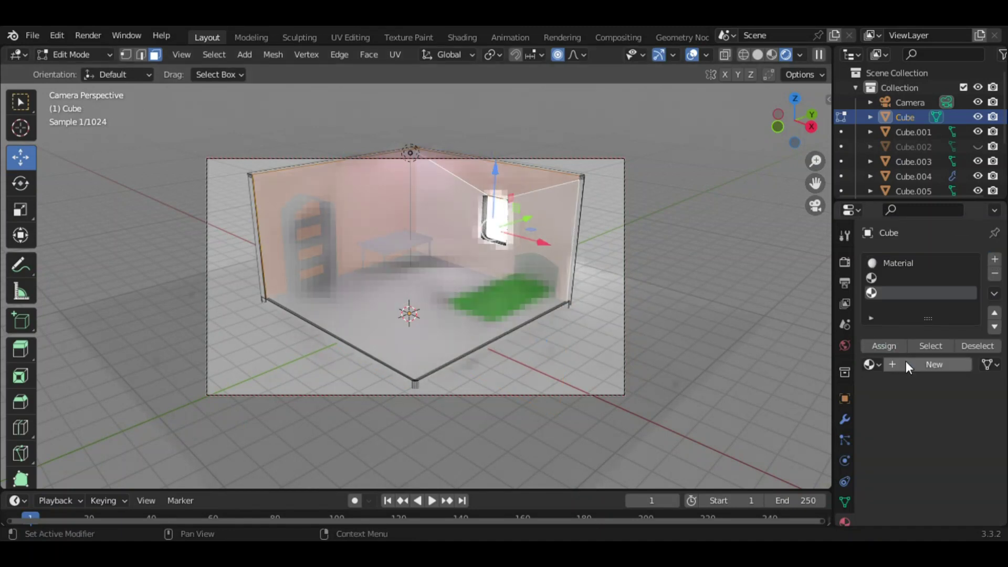
{"action": "left_click_drag", "start_coordinate": [909, 362], "coordinate": [915, 349]}
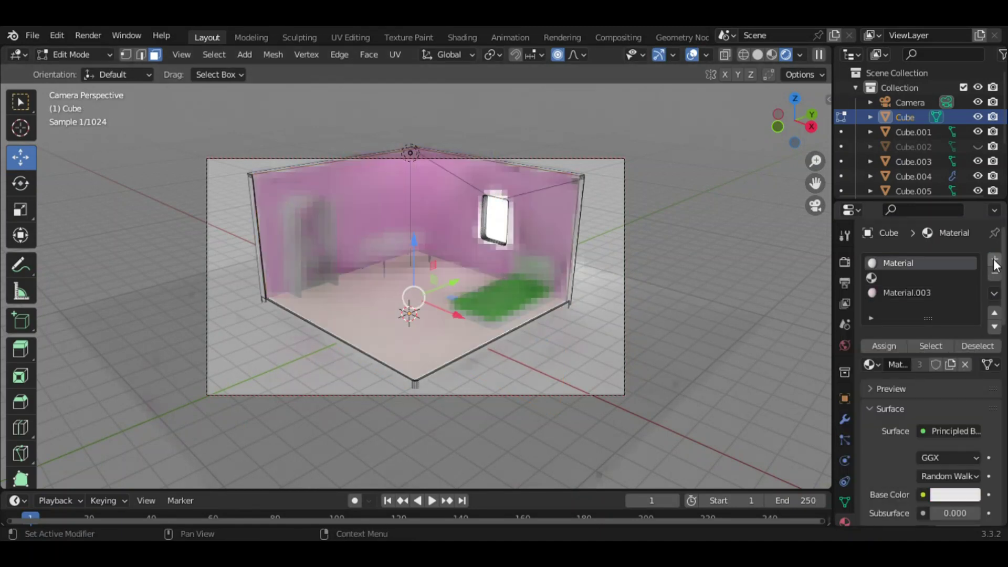
Add a second material slot named floor, then return to Solid shading and Object Mode
{"action": "left_click", "coordinate": [900, 307]}
{"action": "type", "text": "floor"}
{"action": "key", "text": "Return"}
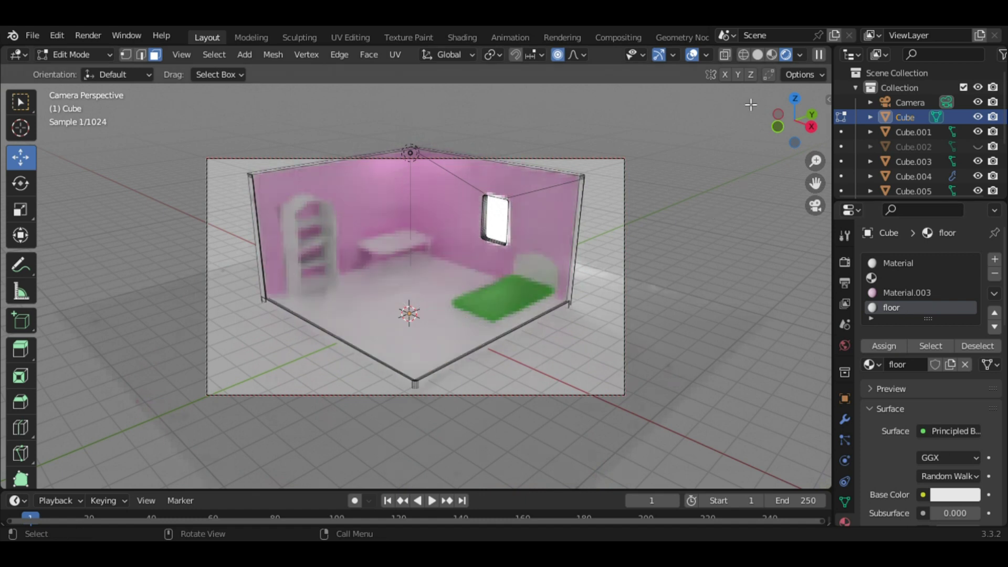
{"action": "left_click", "coordinate": [759, 55]}
{"action": "key", "text": "Tab"}
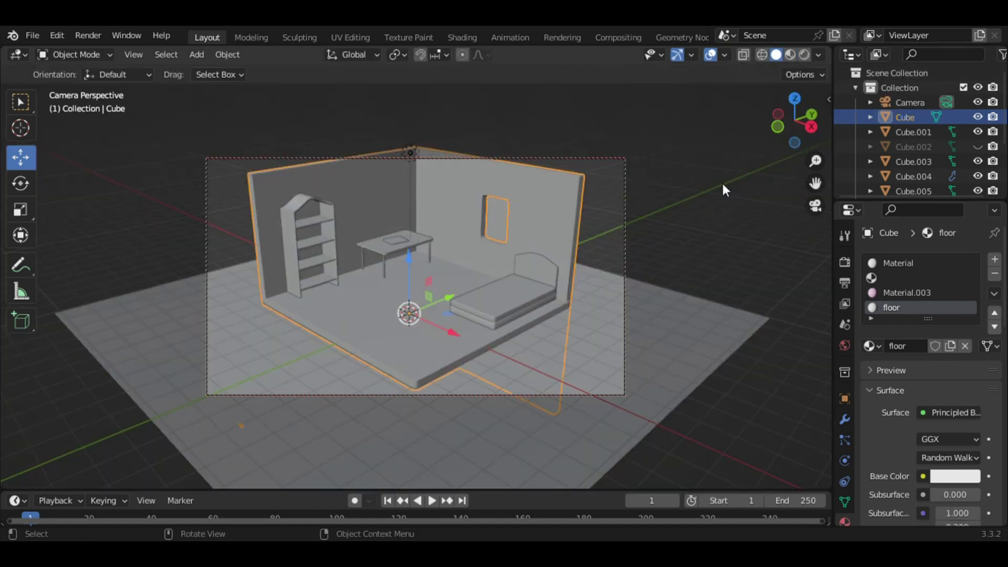
{"action": "middle_click_drag", "start_coordinate": [722, 184], "coordinate": [817, 162]}
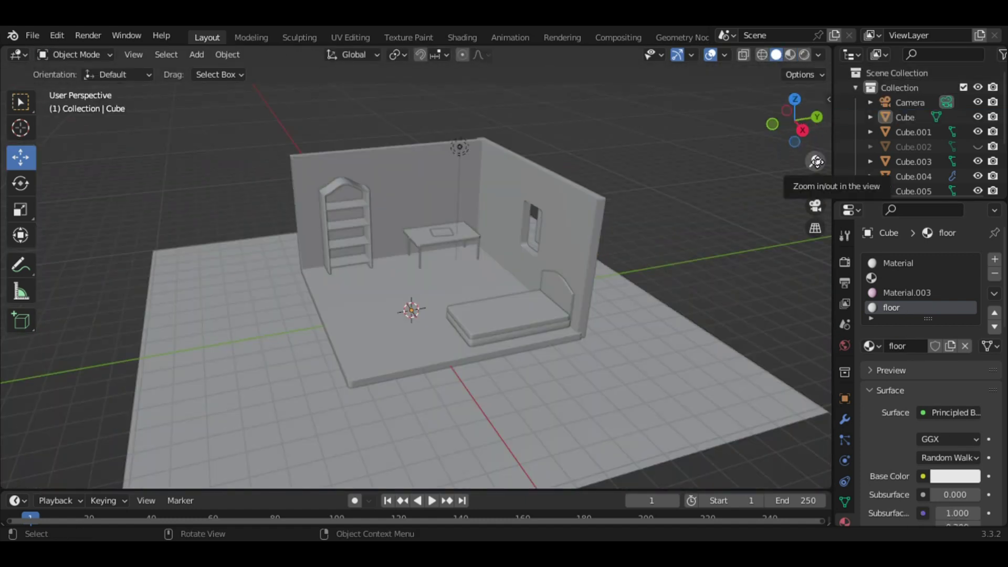
Add a cube, scale it thin along Y, and place it beside the bookshelf
{"action": "left_click_drag", "start_coordinate": [817, 161], "coordinate": [816, 131]}
{"action": "scroll", "coordinate": [522, 266], "scroll_direction": "up", "scroll_amount": 2}
{"action": "key", "text": "shift+a"}
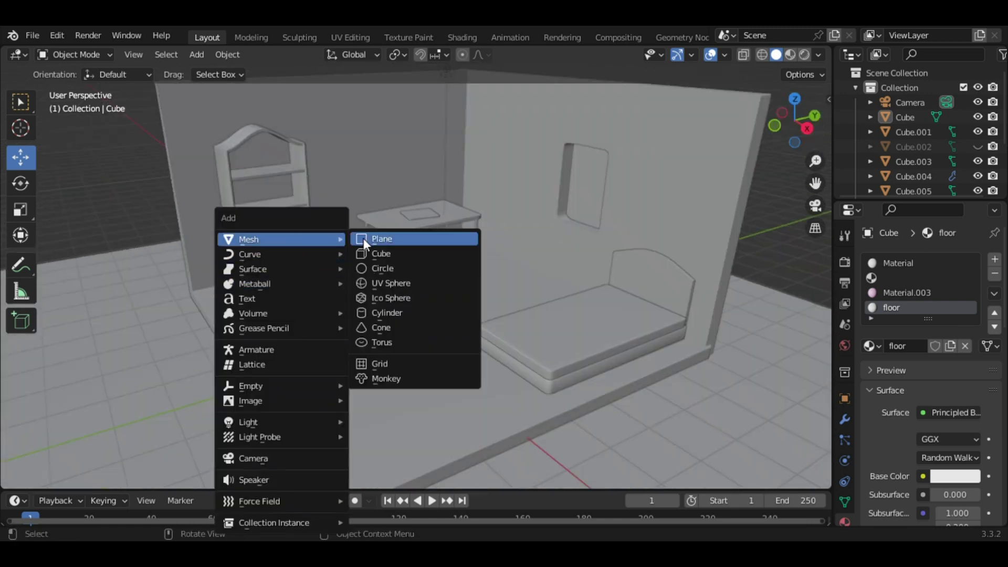
{"action": "left_click", "coordinate": [377, 254]}
{"action": "key", "text": "s"}
{"action": "key", "text": "y"}
{"action": "left_click", "coordinate": [570, 350]}
{"action": "middle_click_drag", "start_coordinate": [569, 349], "coordinate": [405, 252]}
{"action": "key", "text": "g"}
{"action": "left_click", "coordinate": [259, 231]}
Reposition the bookshelf slightly and reselect it from a facing view
{"action": "left_click", "coordinate": [173, 294]}
{"action": "key", "text": "g"}
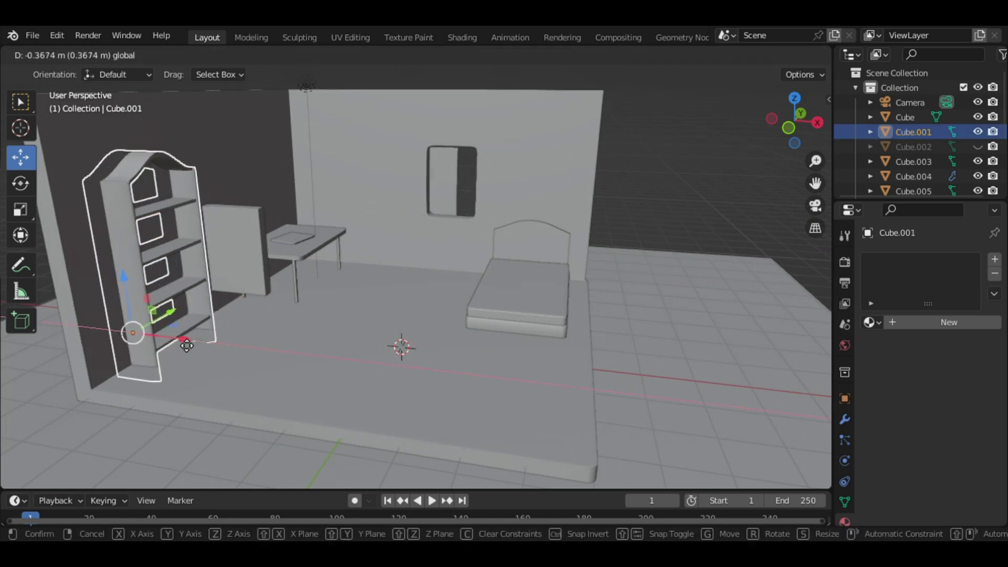
{"action": "left_click", "coordinate": [186, 345]}
{"action": "middle_click_drag", "start_coordinate": [186, 346], "coordinate": [198, 280]}
{"action": "left_click", "coordinate": [199, 279]}
In Edit Mode, copy a side post into the shelf's middle to form two columns
{"action": "key", "text": "Tab"}
{"action": "key", "text": "l"}
{"action": "key", "text": "shift+d"}
{"action": "key", "text": "Escape"}
{"action": "key", "text": "g"}
{"action": "left_click", "coordinate": [251, 312]}
{"action": "key", "text": "KP_3"}
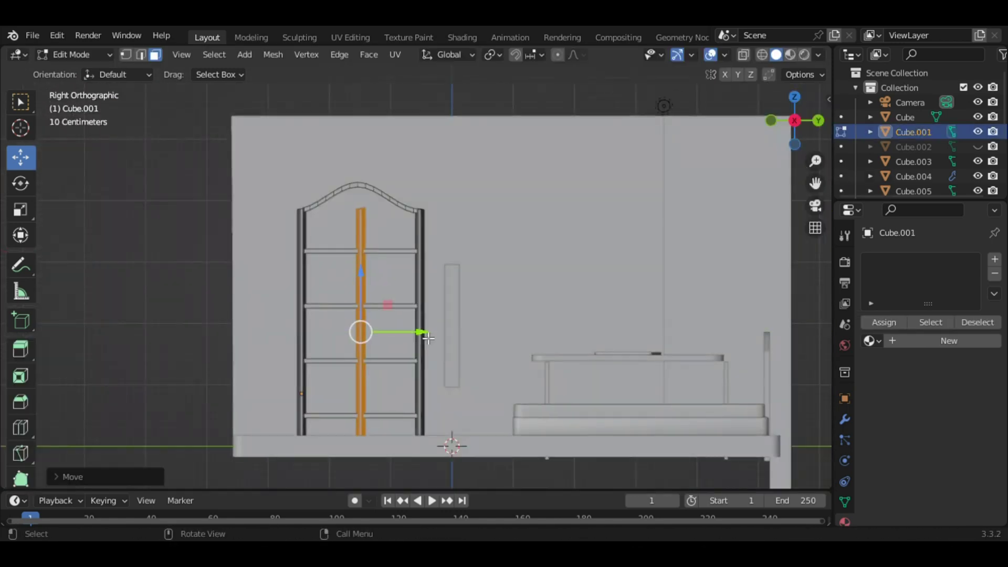
{"action": "left_click_drag", "start_coordinate": [426, 332], "coordinate": [423, 332], "text": "ctrl"}
Delete the bookshelf's arched top and move a rung copy down to the bottom
{"action": "key", "text": "x"}
{"action": "left_click", "coordinate": [386, 246]}
{"action": "key", "text": "g"}
{"action": "key", "text": "z"}
{"action": "left_click", "coordinate": [344, 423]}
Cancel a further vertical move and undo the extra rung copy
{"action": "key", "text": "g"}
{"action": "key", "text": "z"}
{"action": "right_click", "coordinate": [344, 440]}
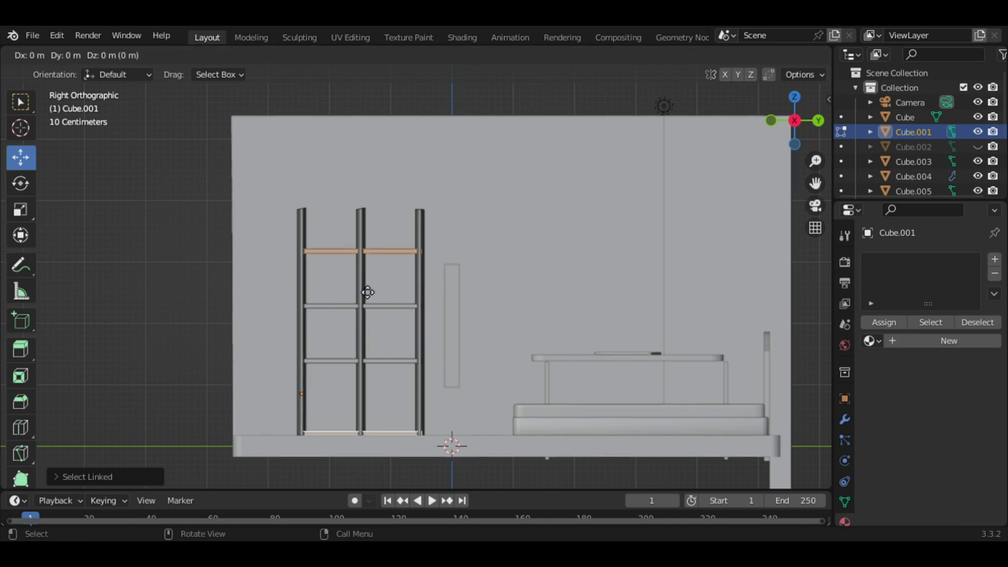
{"action": "key", "text": "Escape"}
{"action": "key", "text": "ctrl+z"}
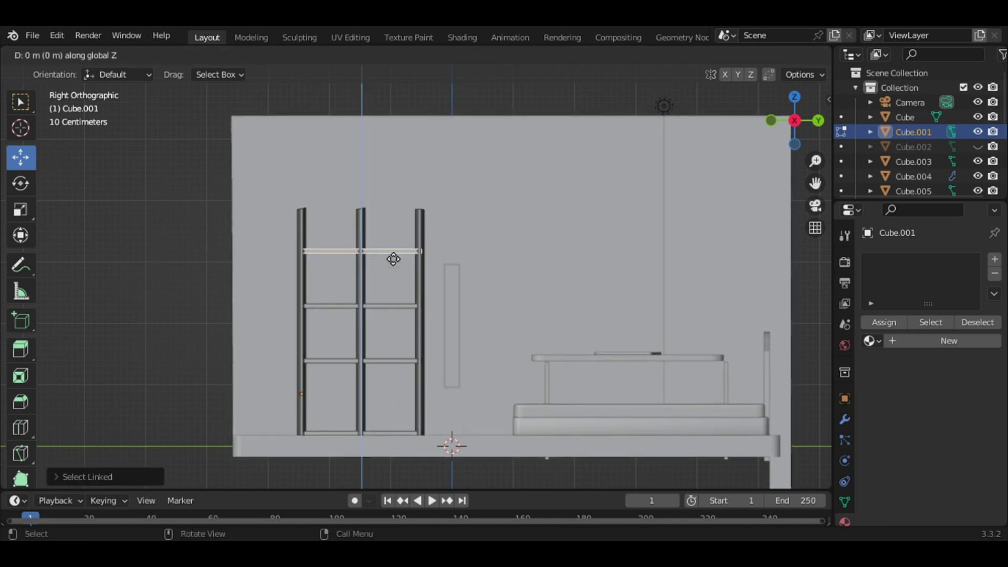
{"action": "left_click", "coordinate": [391, 219]}
Abandon a Y-axis scale and nudge the shelf's top edge into place
{"action": "key", "text": "s"}
{"action": "key", "text": "y"}
{"action": "right_click", "coordinate": [481, 225]}
{"action": "middle_click_drag", "start_coordinate": [480, 225], "coordinate": [324, 197]}
{"action": "key", "text": "g"}
{"action": "left_click", "coordinate": [460, 209]}
Return to Object Mode and resize the thin panel, placing it beside the shelf
{"action": "key", "text": "Escape"}
{"action": "key", "text": "s"}
{"action": "key", "text": "y"}
{"action": "key", "text": "Escape"}
{"action": "key", "text": "Tab"}
{"action": "left_click", "coordinate": [377, 286]}
{"action": "key", "text": "s"}
{"action": "left_click", "coordinate": [519, 305]}
{"action": "key", "text": "g"}
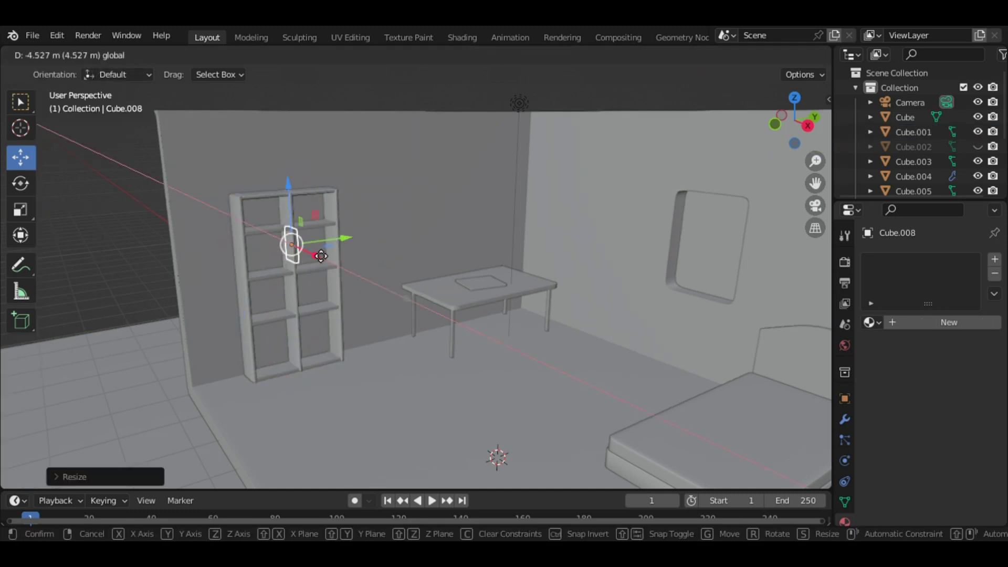
{"action": "scroll", "coordinate": [367, 263], "scroll_direction": "up", "scroll_amount": 3}
{"action": "key", "text": "g"}
Move the thin panel along Y and resize it into a book
{"action": "left_click", "coordinate": [322, 274]}
{"action": "left_click", "coordinate": [158, 152]}
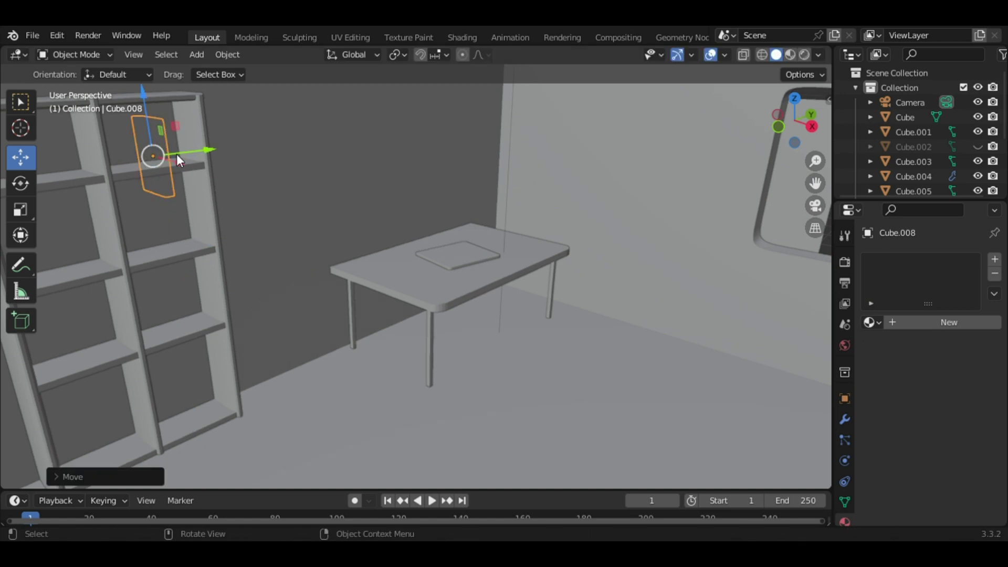
{"action": "key", "text": "g"}
{"action": "key", "text": "y"}
{"action": "left_click", "coordinate": [215, 181]}
{"action": "key", "text": "s"}
{"action": "left_click", "coordinate": [315, 200]}
Stand the book upright on the top shelf by moving it along Y
{"action": "key", "text": "g"}
{"action": "key", "text": "z"}
{"action": "key", "text": "y"}
{"action": "key", "text": "r"}
{"action": "key", "text": "x"}
{"action": "key", "text": "g"}
{"action": "key", "text": "y"}
{"action": "left_click", "coordinate": [230, 149]}
Isolate the book in rendered local view and create Material.004 for it
{"action": "left_click", "coordinate": [949, 322]}
{"action": "key", "text": "KP_Divide"}
{"action": "left_click", "coordinate": [805, 55]}
{"action": "key", "text": "Tab"}
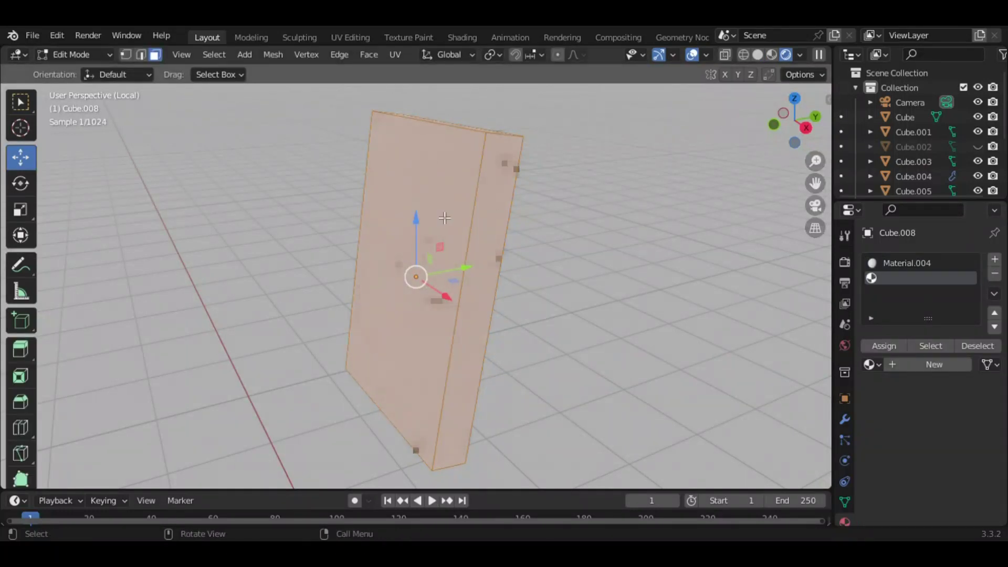
{"action": "middle_click_drag", "start_coordinate": [493, 202], "coordinate": [416, 274]}
{"action": "left_click", "coordinate": [994, 259]}
{"action": "left_click", "coordinate": [885, 345]}
Set the book's Base Color, then return to Object Mode, Solid shading and the full room
{"action": "scroll", "coordinate": [994, 265], "scroll_direction": "down", "scroll_amount": 5}
{"action": "scroll", "coordinate": [949, 331], "scroll_direction": "down", "scroll_amount": 4}
{"action": "scroll", "coordinate": [961, 225], "scroll_direction": "up", "scroll_amount": 5}
{"action": "left_click", "coordinate": [970, 378]}
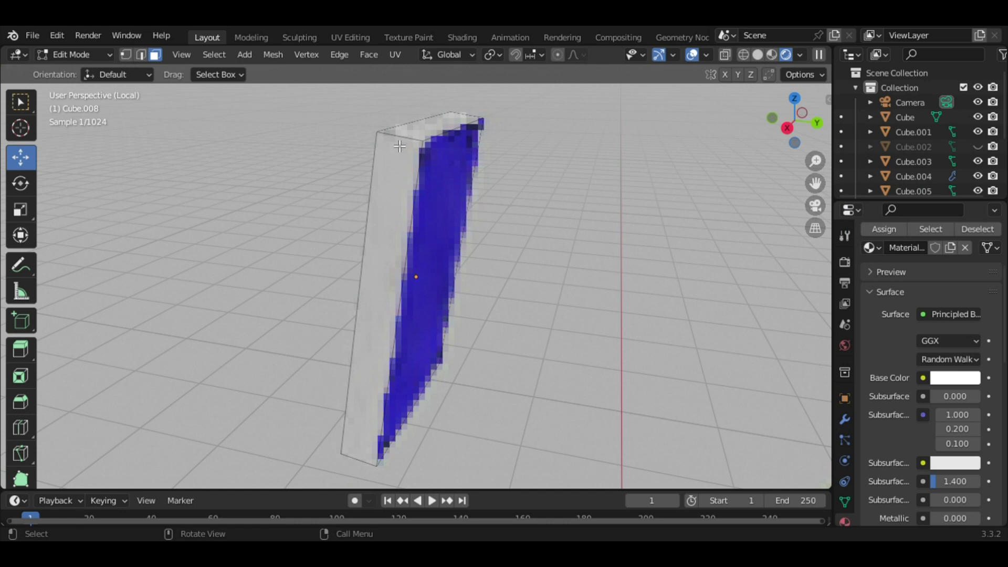
{"action": "key", "text": "Tab"}
{"action": "left_click", "coordinate": [776, 54]}
{"action": "key", "text": "KP_Divide"}
Duplicate the book, thin the copy along Y, and slide it beside the original
{"action": "key", "text": "shift+d"}
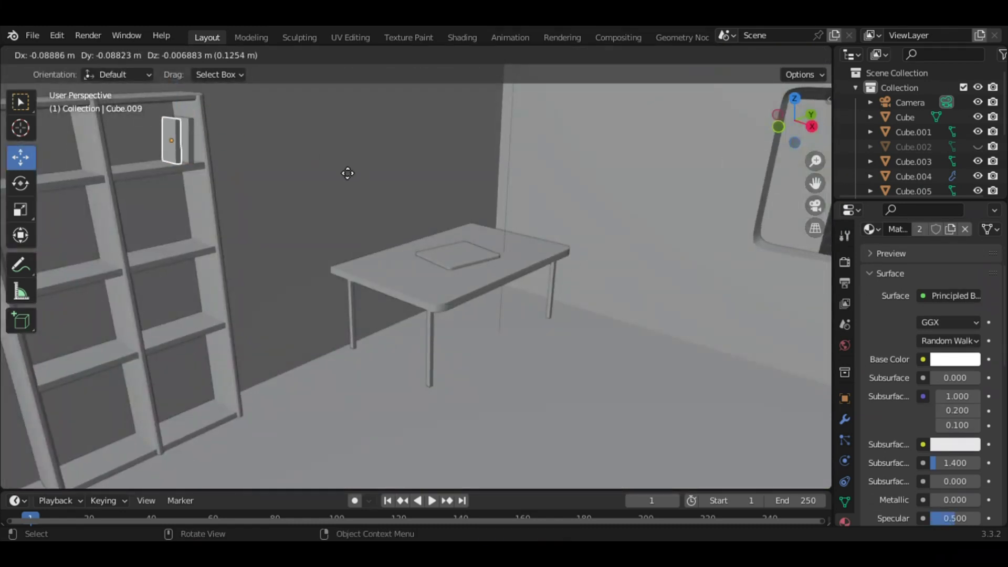
{"action": "right_click", "coordinate": [344, 171]}
{"action": "key", "text": "s"}
{"action": "key", "text": "y"}
{"action": "left_click", "coordinate": [459, 173]}
{"action": "key", "text": "g"}
{"action": "key", "text": "y"}
{"action": "left_click", "coordinate": [241, 143]}
Make another book copy, resize it, and shift it along Y on the shelf
{"action": "key", "text": "shift+d"}
{"action": "right_click", "coordinate": [276, 133]}
{"action": "key", "text": "shift+d"}
{"action": "key", "text": "y"}
{"action": "left_click", "coordinate": [223, 143]}
{"action": "key", "text": "g"}
{"action": "key", "text": "y"}
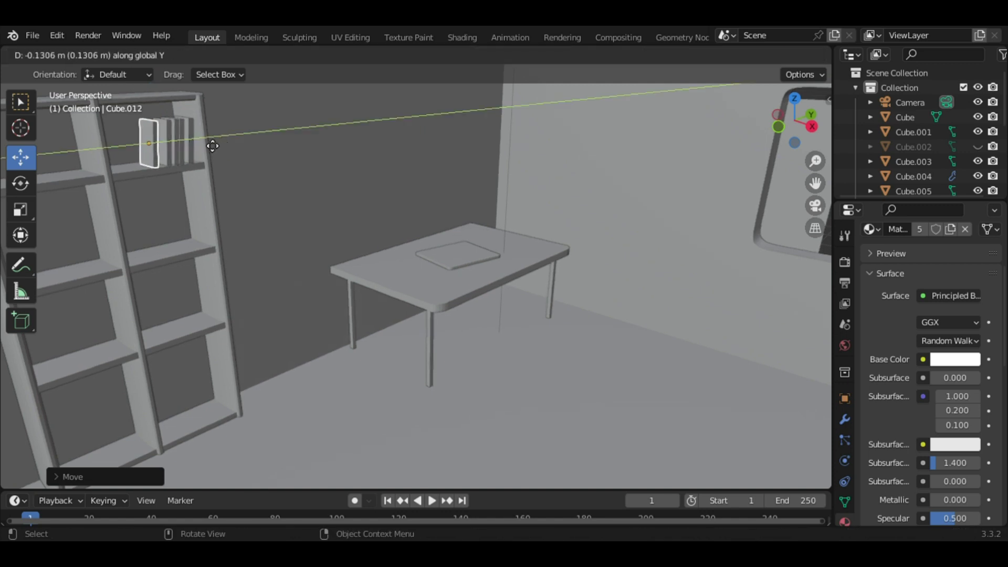
Give a book its own material with a pale green Base Color
{"action": "left_click", "coordinate": [872, 229]}
{"action": "left_click", "coordinate": [900, 263]}
{"action": "left_click", "coordinate": [955, 376]}
{"action": "left_click_drag", "start_coordinate": [914, 243], "coordinate": [882, 233]}
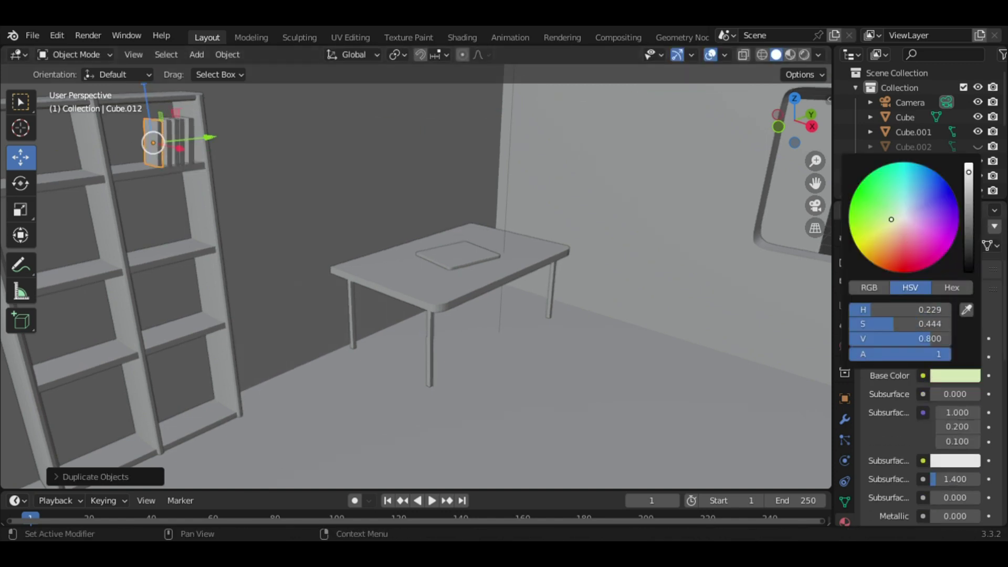
Set the next book's Base Color to salmon red
{"action": "left_click", "coordinate": [165, 149]}
{"action": "left_click", "coordinate": [955, 475]}
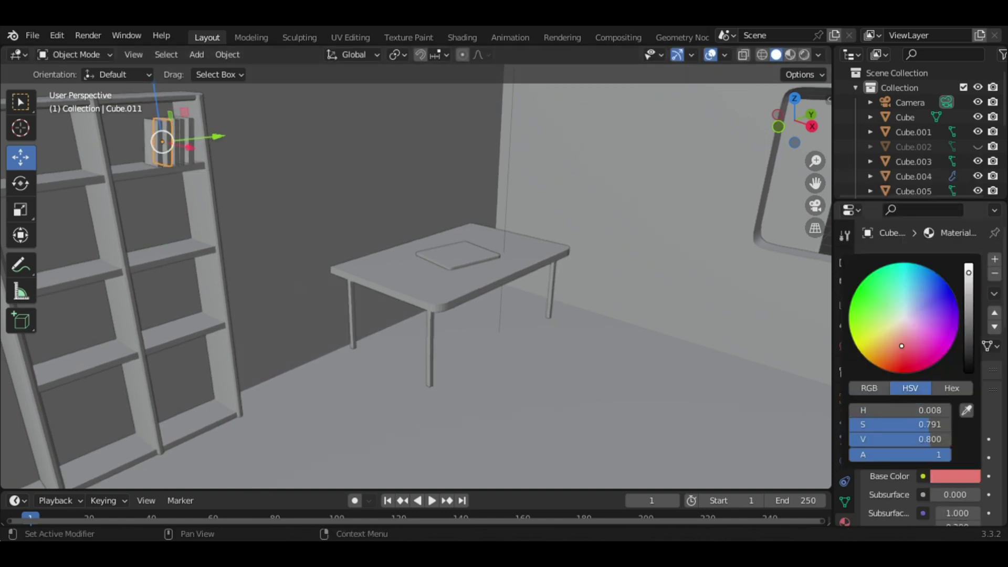
{"action": "left_click", "coordinate": [946, 479]}
{"action": "left_click_drag", "start_coordinate": [919, 348], "coordinate": [896, 344]}
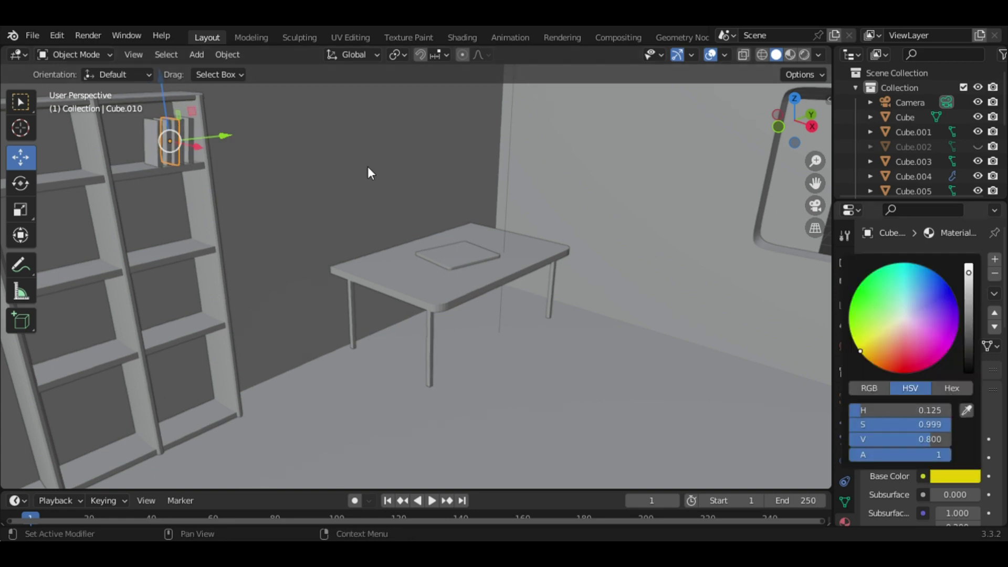
{"action": "left_click", "coordinate": [966, 477]}
{"action": "left_click", "coordinate": [156, 141]}
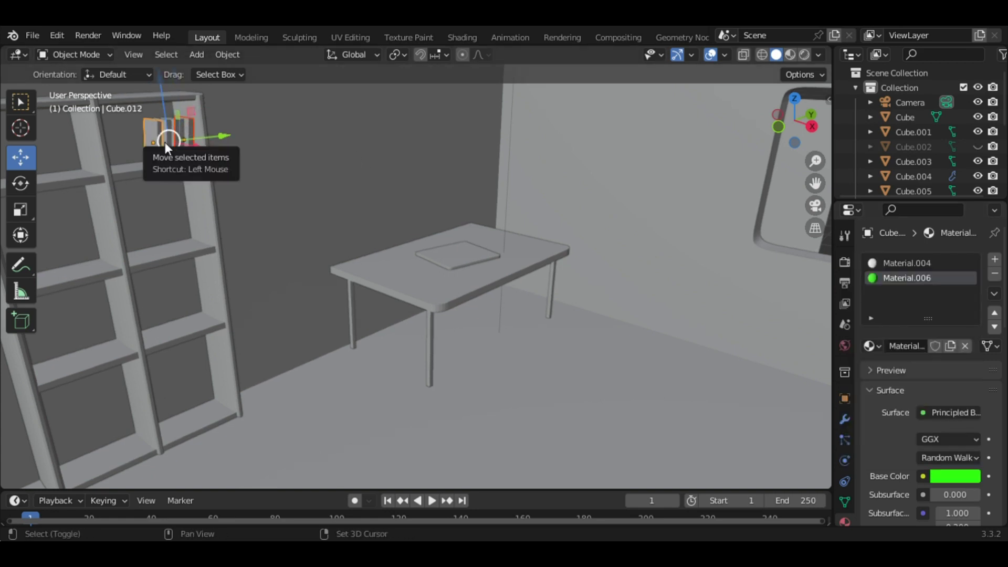
Tilt the group of books slightly and space them along the shelf on Y
{"action": "left_click", "coordinate": [179, 132]}
{"action": "left_click_drag", "start_coordinate": [179, 132], "coordinate": [188, 130]}
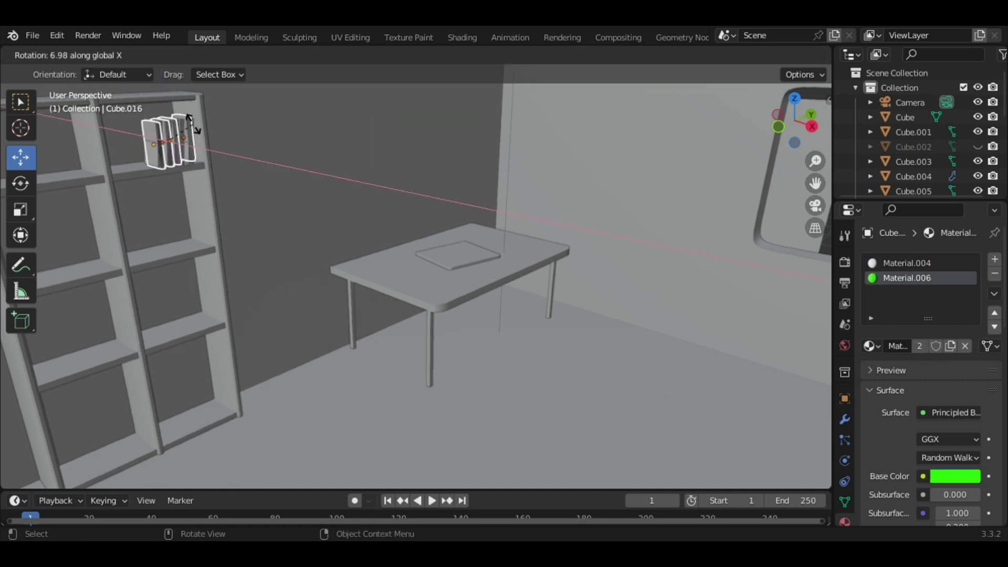
{"action": "key", "text": "r"}
{"action": "key", "text": "g"}
{"action": "key", "text": "y"}
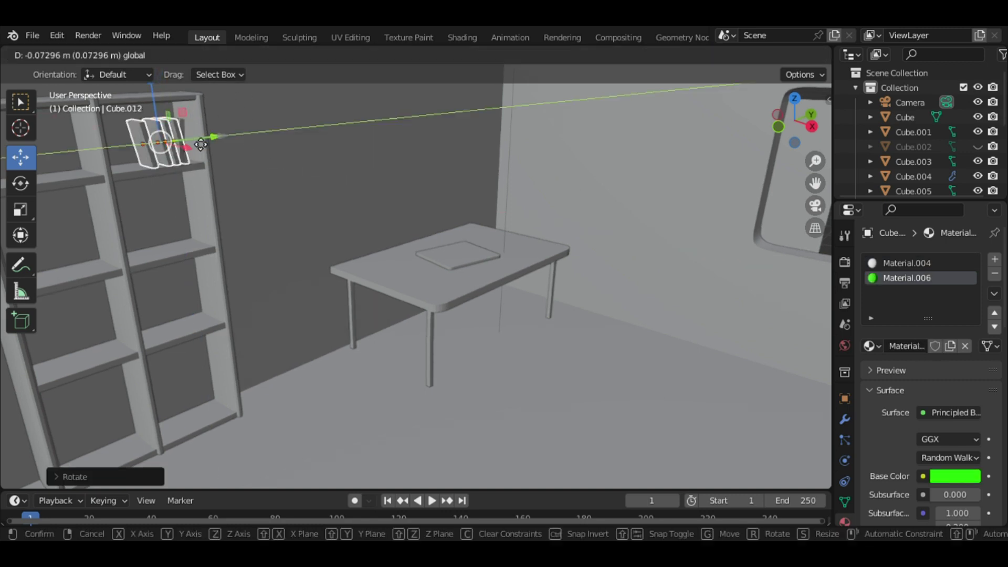
{"action": "left_click", "coordinate": [171, 154]}
{"action": "left_click", "coordinate": [184, 135]}
{"action": "middle_click_drag", "start_coordinate": [184, 135], "coordinate": [294, 131]}
Duplicate the red books, turn the copies 180° about Z, and slide them along Y to fill the top shelf
{"action": "scroll", "coordinate": [294, 131], "scroll_direction": "up", "scroll_amount": 3}
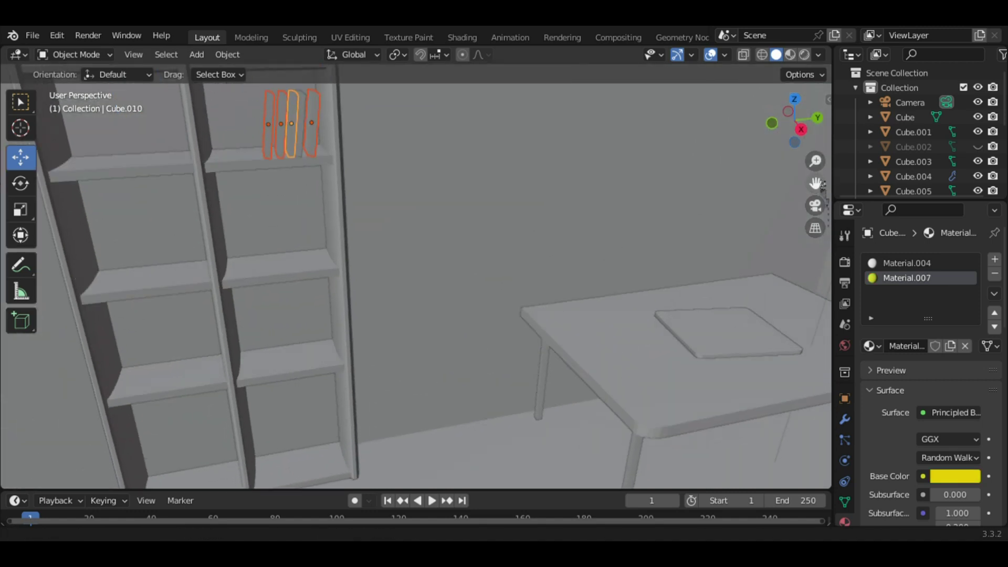
{"action": "left_click", "coordinate": [284, 142]}
{"action": "key", "text": "shift+d"}
{"action": "key", "text": "r"}
{"action": "key", "text": "z"}
{"action": "key", "text": "1"}
{"action": "key", "text": "8"}
{"action": "key", "text": "0"}
{"action": "key", "text": "Return"}
{"action": "key", "text": "g"}
{"action": "key", "text": "y"}
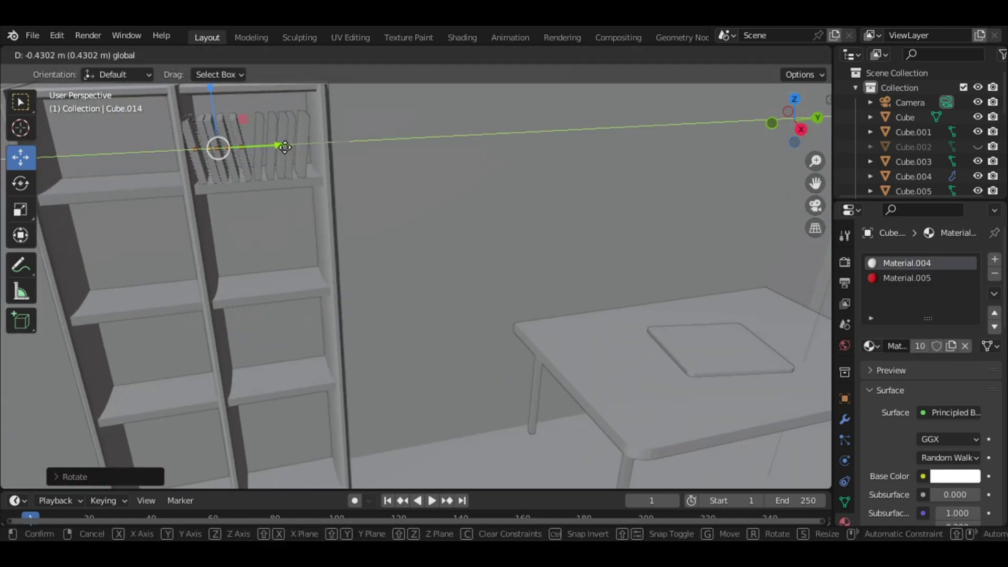
{"action": "left_click", "coordinate": [219, 149]}
Move the copied books down to a lower shelf and rotate them about Y to lie flat
{"action": "key", "text": "g"}
{"action": "left_click", "coordinate": [284, 282]}
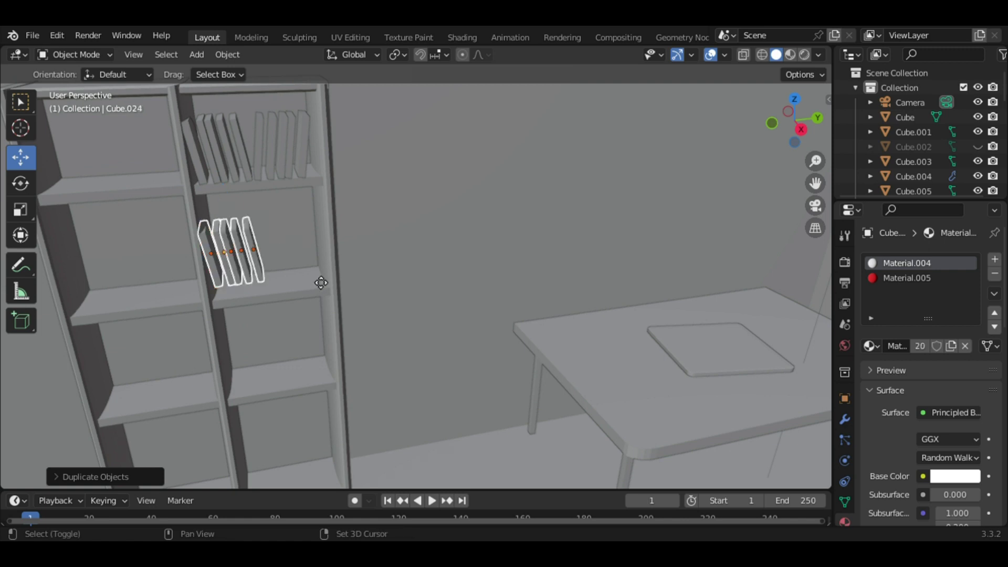
{"action": "left_click", "coordinate": [352, 383]}
{"action": "key", "text": "r"}
{"action": "key", "text": "y"}
{"action": "left_click", "coordinate": [404, 311]}
Check the transform orientation options and settle a book into the flat stack
{"action": "key", "text": "r"}
{"action": "key", "text": "Escape"}
{"action": "left_click", "coordinate": [118, 74]}
{"action": "left_click", "coordinate": [367, 54]}
{"action": "key", "text": "r"}
{"action": "key", "text": "Escape"}
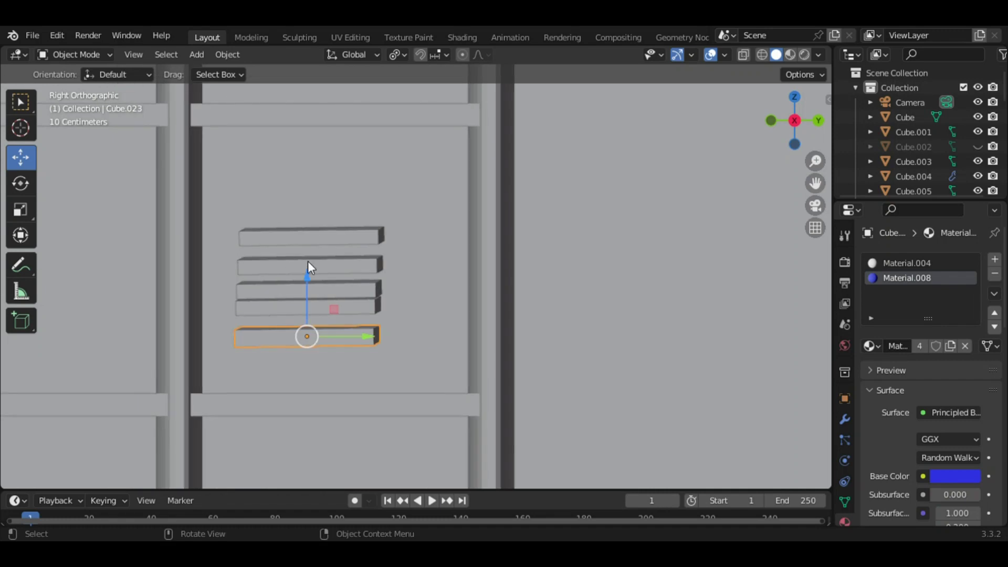
{"action": "key", "text": "g"}
{"action": "left_click", "coordinate": [311, 318]}
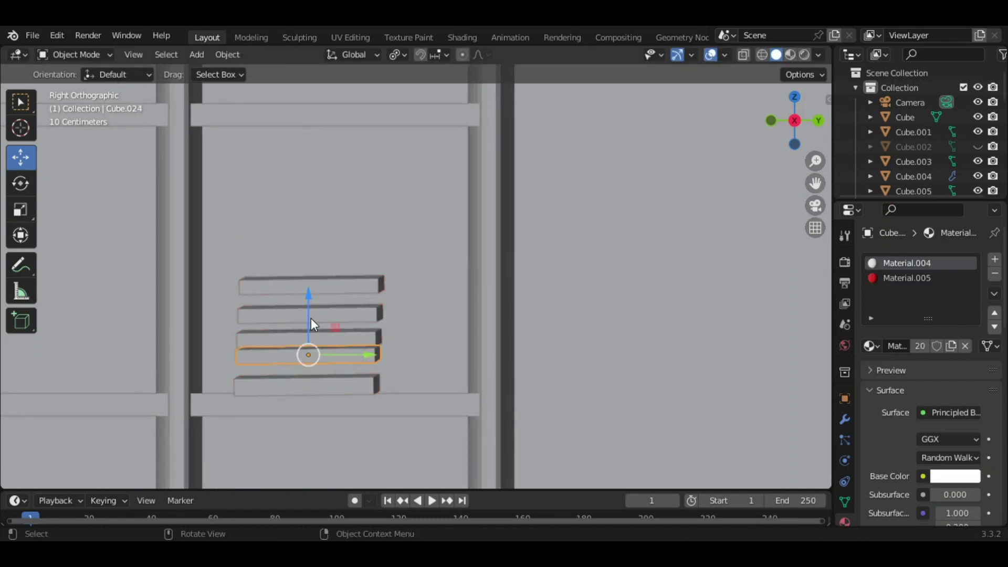
Tilt one stacked book about 26° with the Rotate tool and slide it to the right
{"action": "left_click", "coordinate": [314, 342]}
{"action": "key", "text": "g"}
{"action": "left_click", "coordinate": [316, 328]}
{"action": "left_click", "coordinate": [315, 336]}
{"action": "left_click", "coordinate": [20, 183]}
{"action": "mouse_move", "coordinate": [359, 256]}
{"action": "left_mouse_down"}
{"action": "mouse_move", "coordinate": [332, 216]}
{"action": "mouse_move", "coordinate": [307, 210]}
{"action": "left_mouse_up"}
{"action": "left_click", "coordinate": [20, 157]}
{"action": "left_click_drag", "start_coordinate": [311, 286], "coordinate": [439, 338]}
{"action": "left_click_drag", "start_coordinate": [773, 125], "coordinate": [264, 194]}
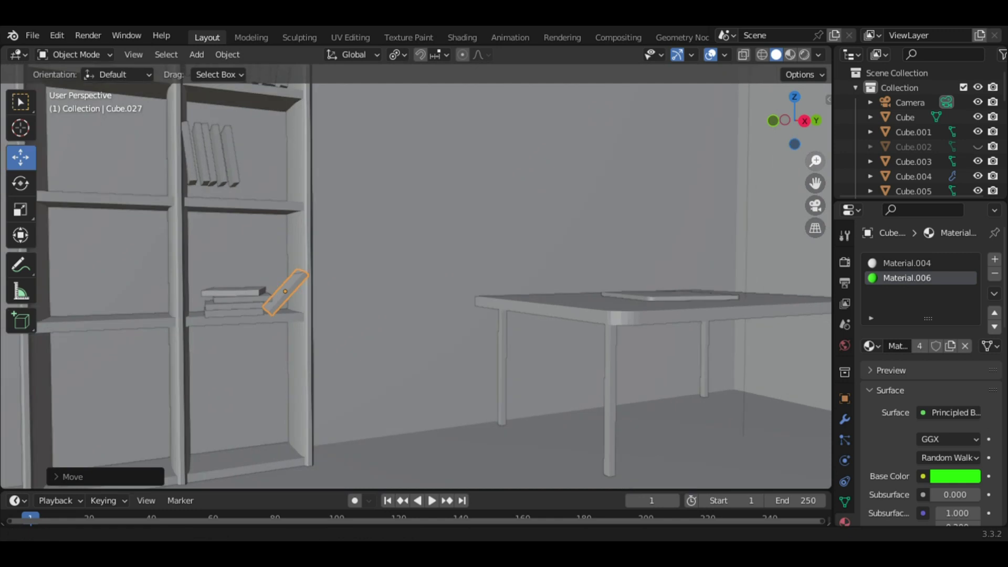
{"action": "left_click", "coordinate": [260, 196]}
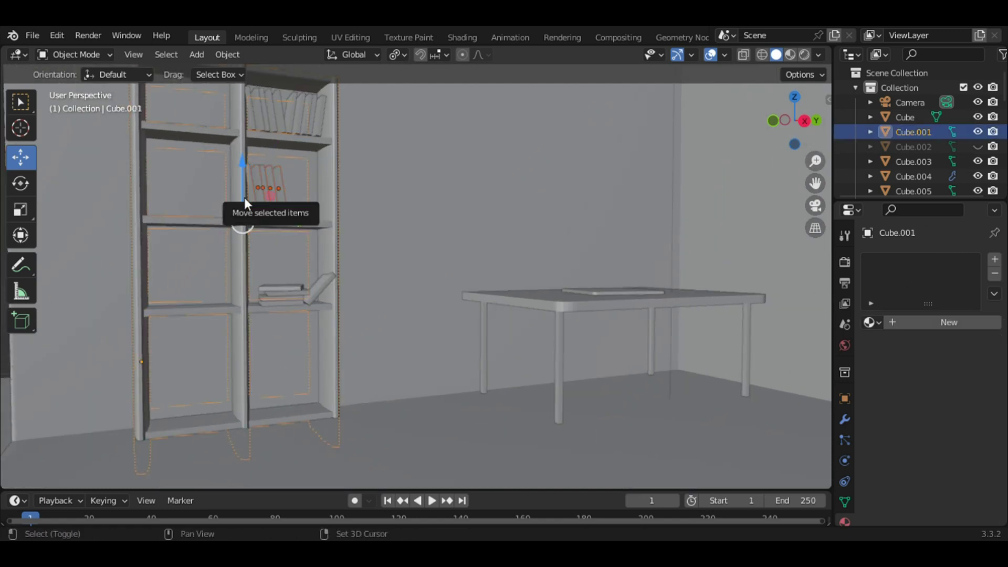
Orbit to face the bookshelf front-on and briefly preview it in rendered shading
{"action": "left_click", "coordinate": [732, 131]}
{"action": "middle_click_drag", "start_coordinate": [732, 130], "coordinate": [588, 180]}
{"action": "left_click", "coordinate": [914, 132]}
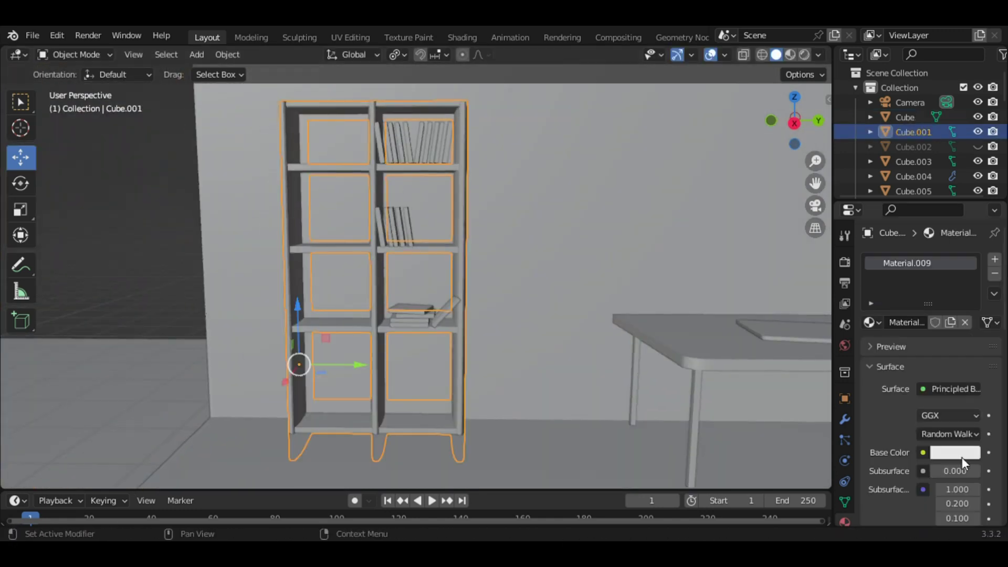
{"action": "left_click", "coordinate": [802, 58]}
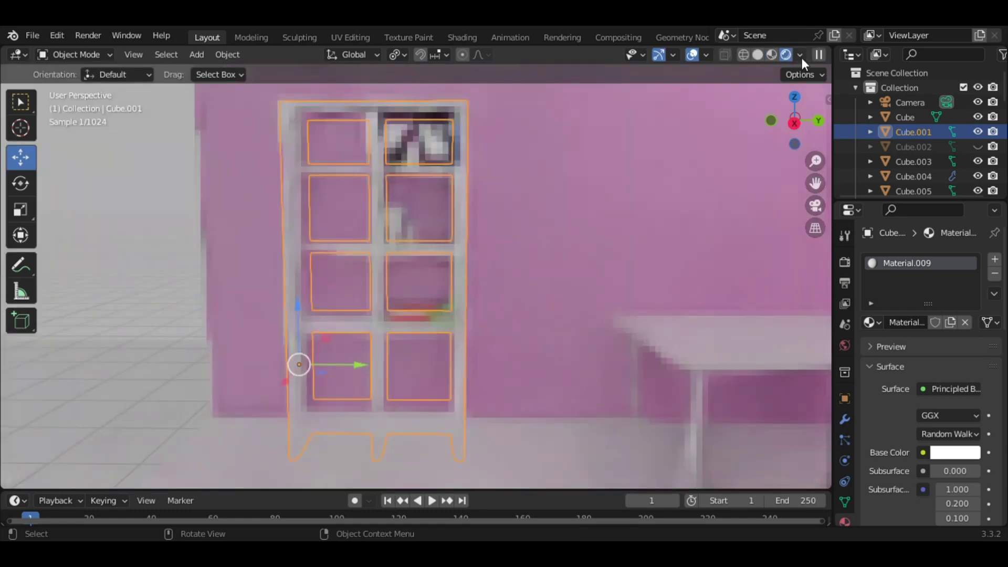
{"action": "left_click", "coordinate": [218, 220]}
{"action": "left_click", "coordinate": [758, 56]}
Move the flat book stack into the left compartment and stack a duplicate on top
{"action": "left_click", "coordinate": [415, 321]}
{"action": "key", "text": "g"}
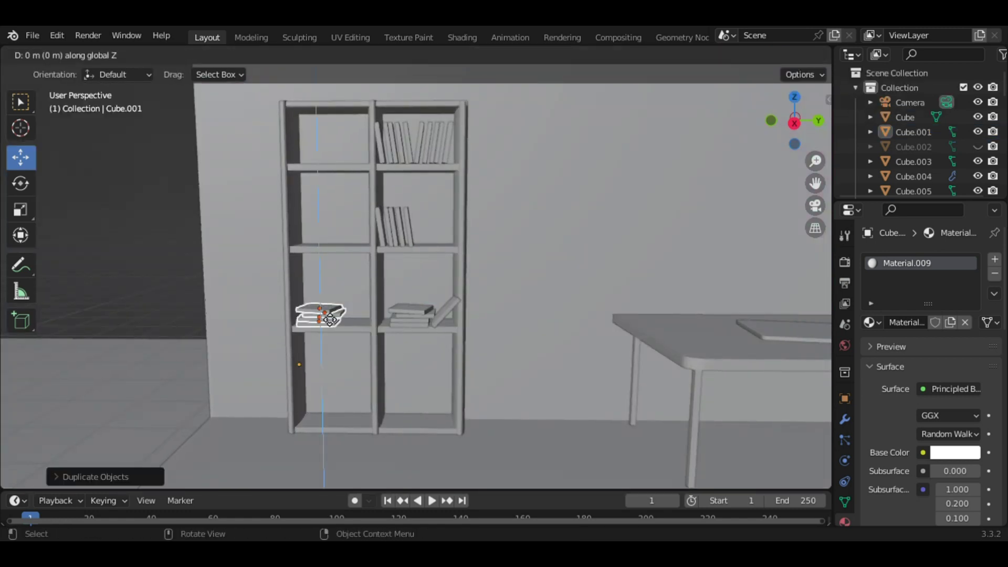
{"action": "left_click", "coordinate": [360, 282]}
{"action": "key", "text": "shift+d"}
{"action": "key", "text": "r"}
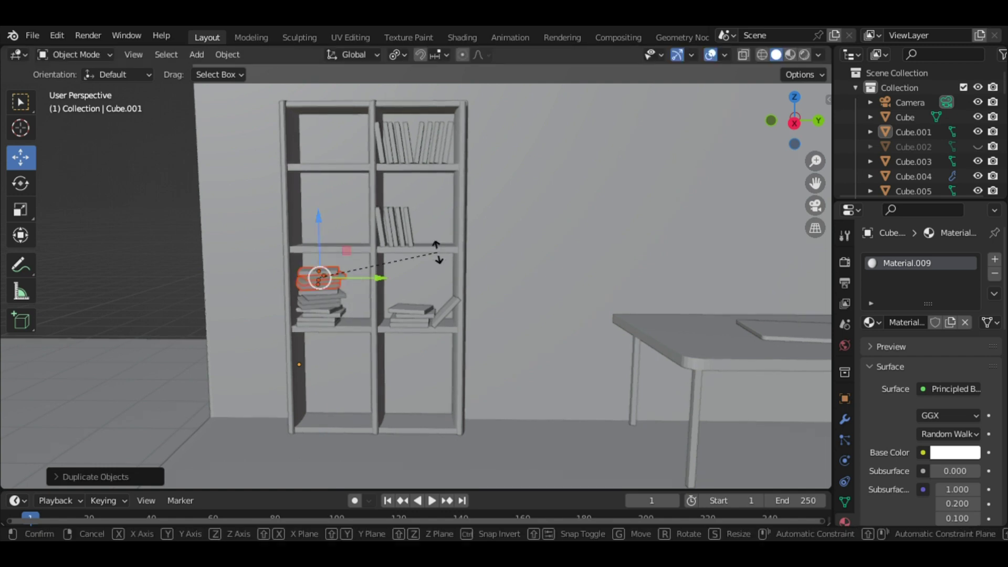
{"action": "left_click", "coordinate": [415, 282]}
{"action": "left_click", "coordinate": [575, 159]}
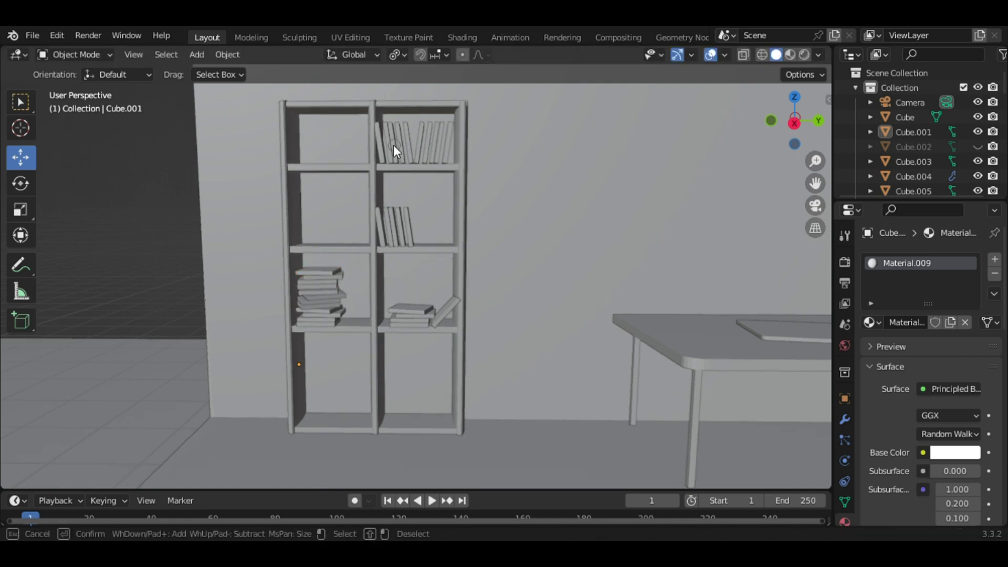
{"action": "key", "text": "Escape"}
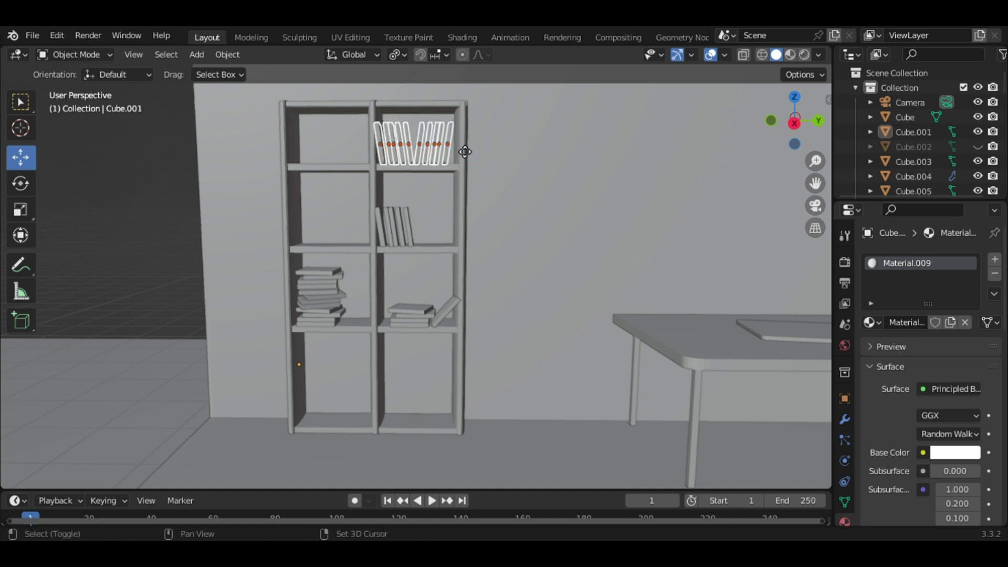
Copy the top row of books into the top-left compartment and duplicate more along Y
{"action": "key", "text": "shift+d"}
{"action": "left_click", "coordinate": [396, 233]}
{"action": "key", "text": "c"}
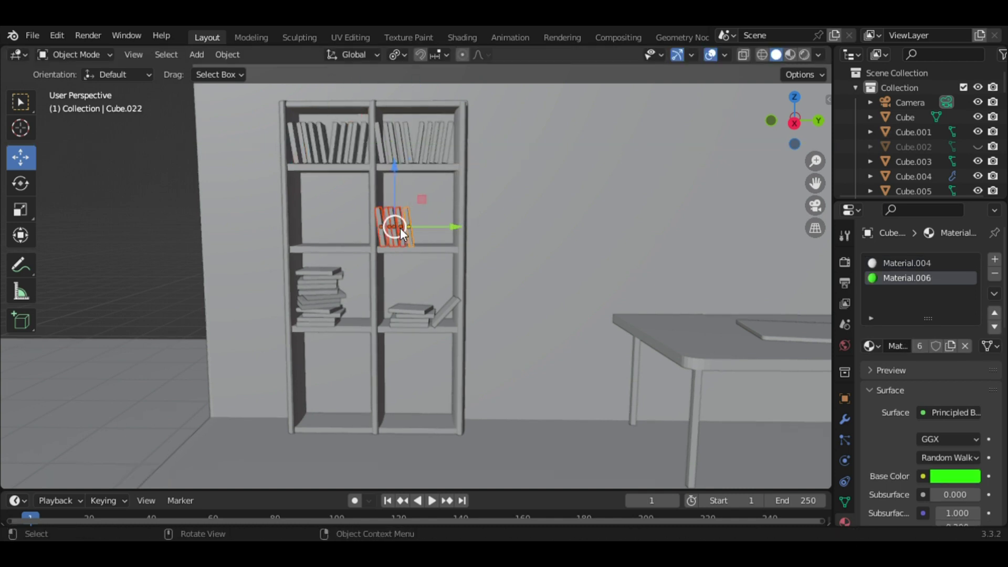
{"action": "key", "text": "shift+d"}
{"action": "key", "text": "y"}
{"action": "left_click", "coordinate": [456, 319]}
Duplicate the books into the second left compartment and adjust their height
{"action": "key", "text": "shift+d"}
{"action": "key", "text": "y"}
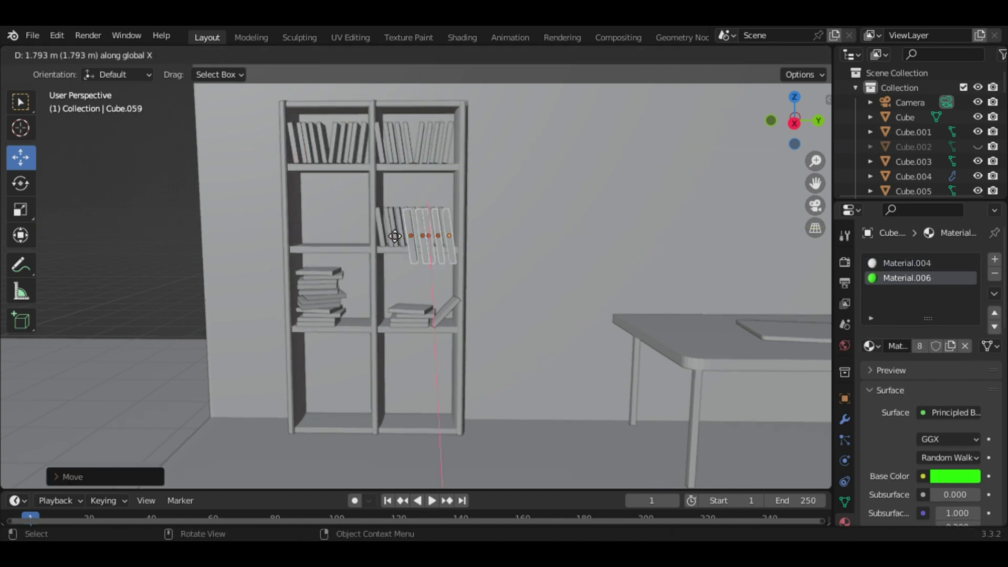
{"action": "left_click", "coordinate": [318, 238]}
{"action": "key", "text": "g"}
{"action": "key", "text": "z"}
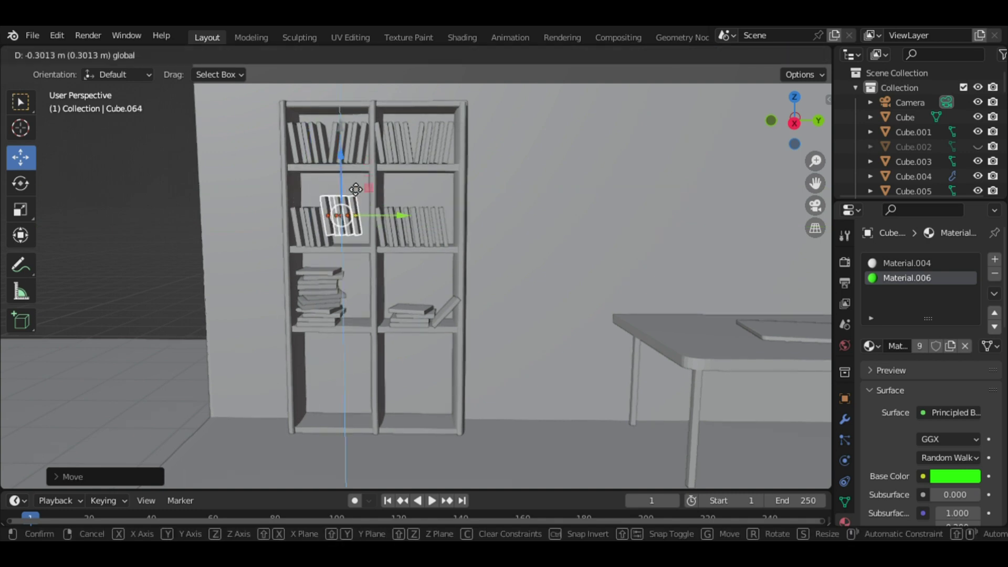
{"action": "left_click", "coordinate": [399, 229]}
Copy the yellow book higher up the shelf and preview the room in rendered shading
{"action": "key", "text": "shift+d"}
{"action": "right_click", "coordinate": [344, 279]}
{"action": "key", "text": "g"}
{"action": "key", "text": "z"}
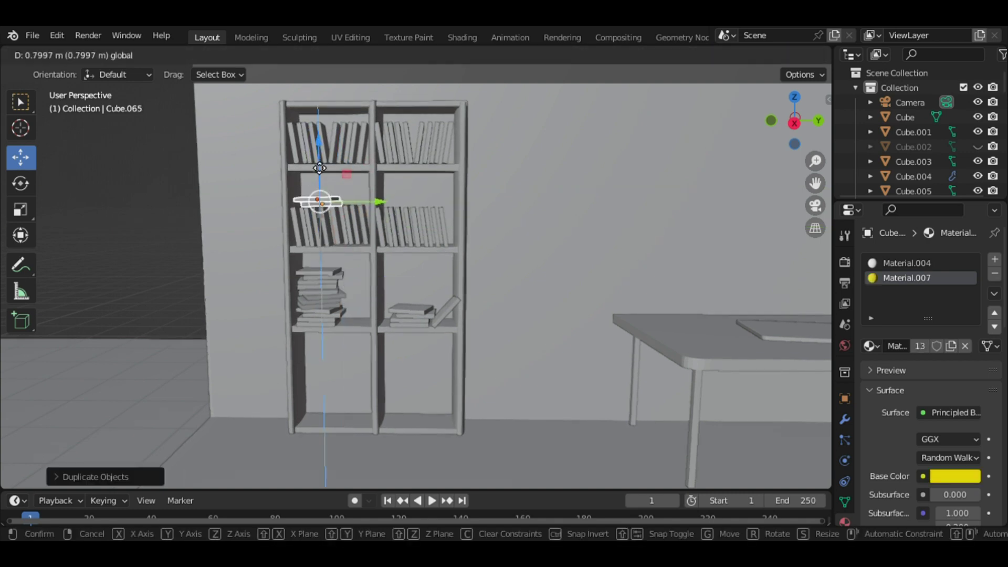
{"action": "left_click", "coordinate": [326, 199]}
{"action": "left_click", "coordinate": [816, 206]}
Look through the camera and darken the world background colour
{"action": "key", "text": "z"}
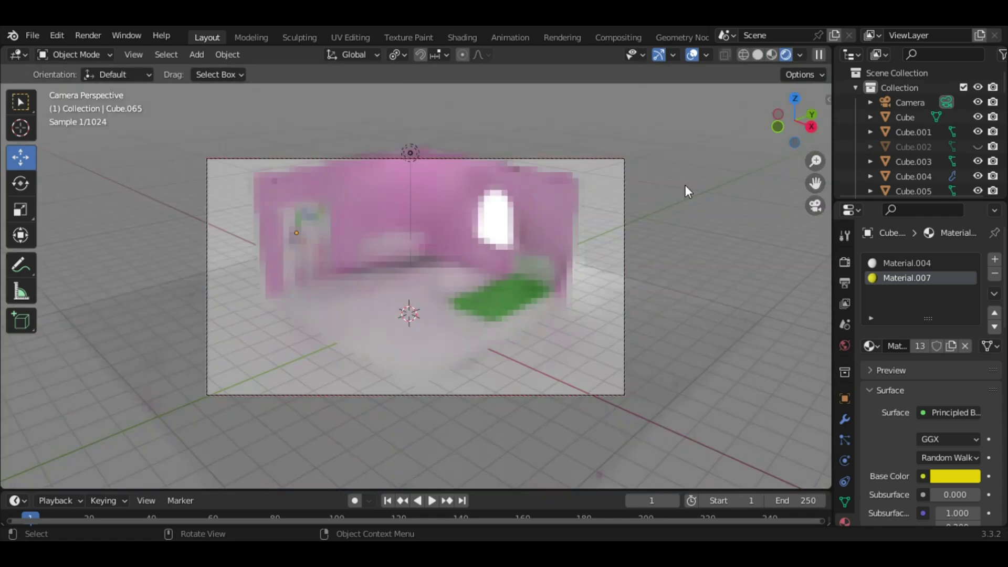
{"action": "left_click", "coordinate": [495, 221]}
{"action": "left_click", "coordinate": [845, 345]}
{"action": "left_click", "coordinate": [955, 352]}
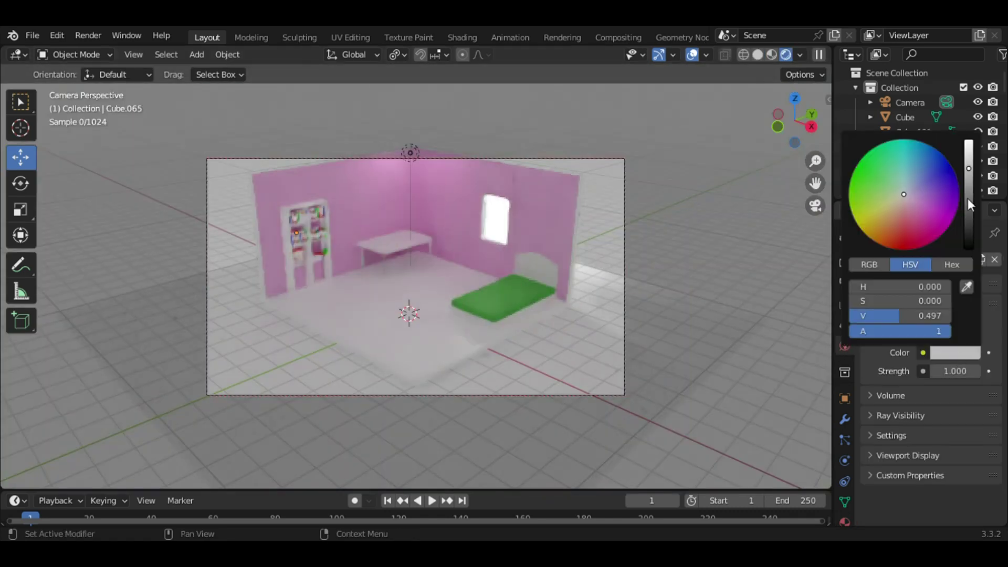
{"action": "left_click_drag", "start_coordinate": [968, 198], "coordinate": [969, 206]}
{"action": "left_click", "coordinate": [845, 522]}
Lower the existing light into the room and convert it to an Area light
{"action": "left_click", "coordinate": [410, 153]}
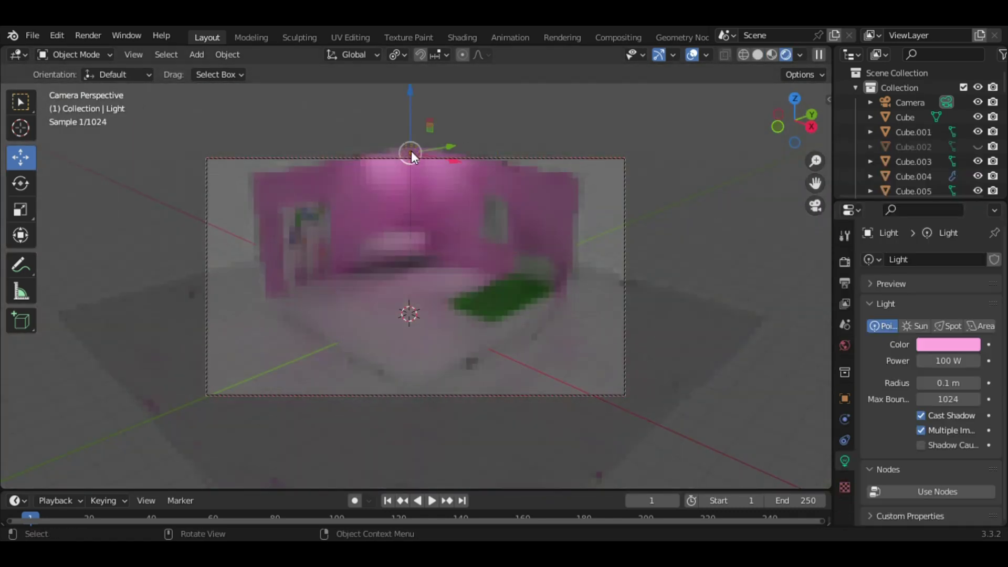
{"action": "key", "text": "g"}
{"action": "key", "text": "z"}
{"action": "left_click", "coordinate": [411, 173]}
{"action": "left_click", "coordinate": [980, 326]}
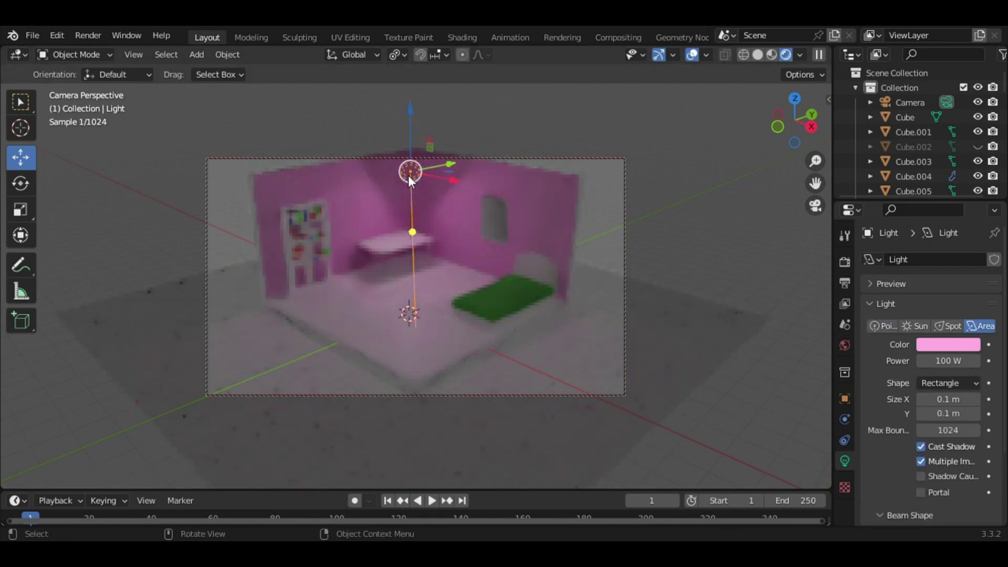
{"action": "middle_click_drag", "start_coordinate": [473, 262], "coordinate": [526, 294]}
{"action": "scroll", "coordinate": [789, 321], "scroll_direction": "down", "scroll_amount": 5}
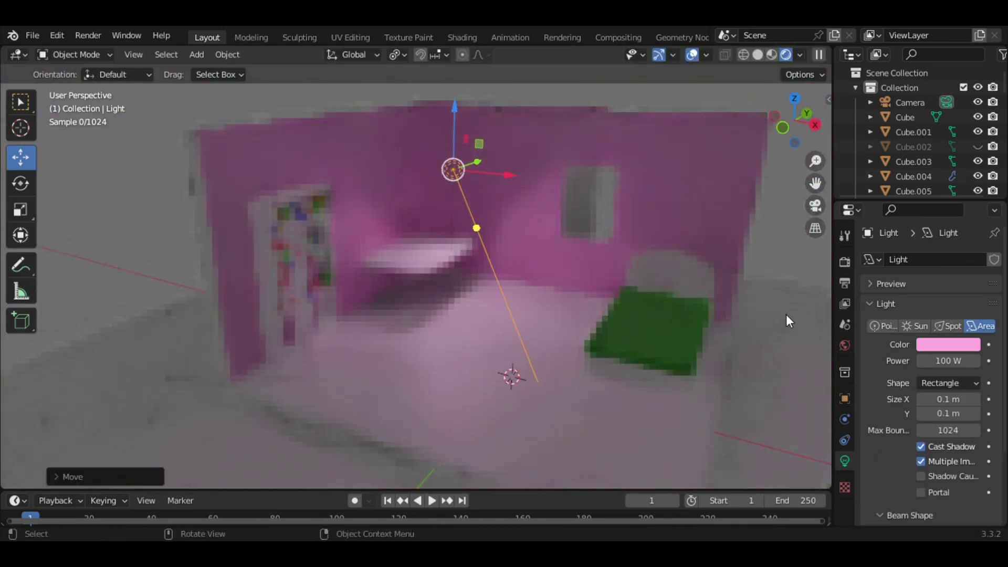
Recolour the first light yellow and raise it higher above the room
{"action": "left_click_drag", "start_coordinate": [948, 414], "coordinate": [961, 414]}
{"action": "left_click", "coordinate": [949, 345]}
{"action": "left_click_drag", "start_coordinate": [901, 203], "coordinate": [875, 247]}
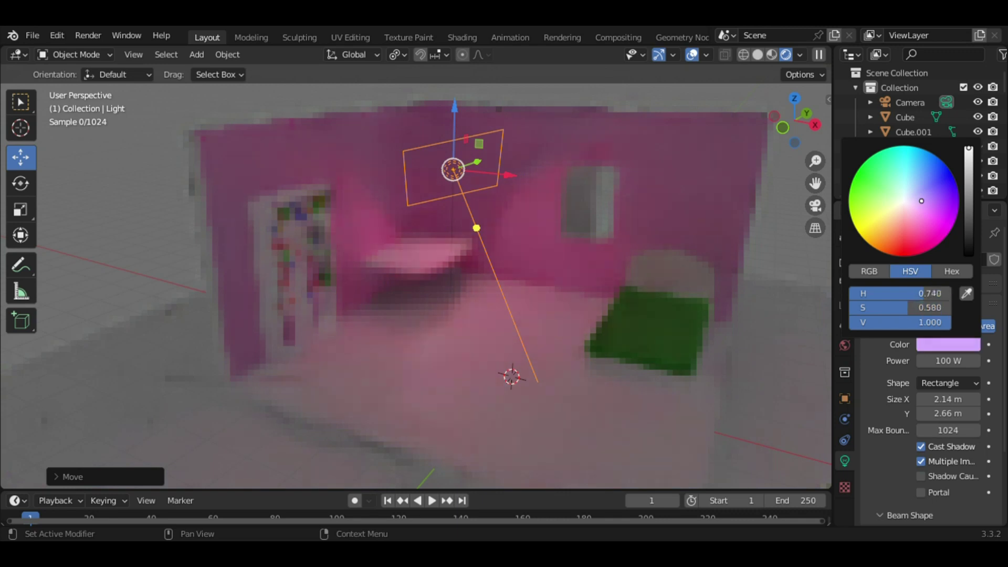
{"action": "mouse_move", "coordinate": [456, 182]}
{"action": "left_mouse_down"}
{"action": "mouse_move", "coordinate": [431, 97]}
{"action": "mouse_move", "coordinate": [415, 92]}
{"action": "mouse_move", "coordinate": [440, 92]}
{"action": "left_mouse_up"}
{"action": "left_click", "coordinate": [948, 344]}
{"action": "left_click", "coordinate": [875, 216]}
{"action": "left_click", "coordinate": [454, 102]}
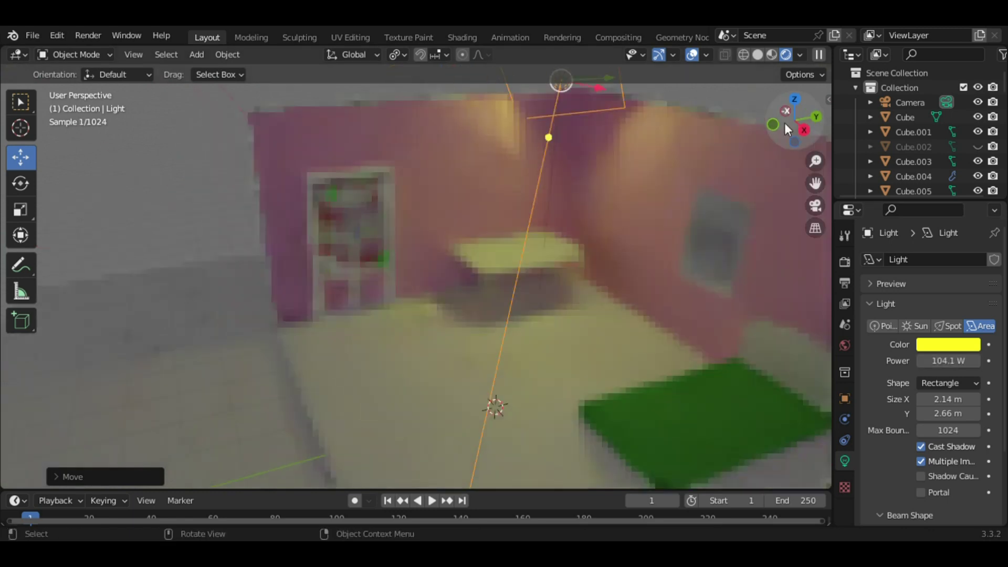
{"action": "left_click", "coordinate": [758, 54]}
Add a new Area light aimed at the bed with 1000 W power
{"action": "key", "text": "shift+a"}
{"action": "left_click", "coordinate": [546, 475]}
{"action": "key", "text": "shift+t"}
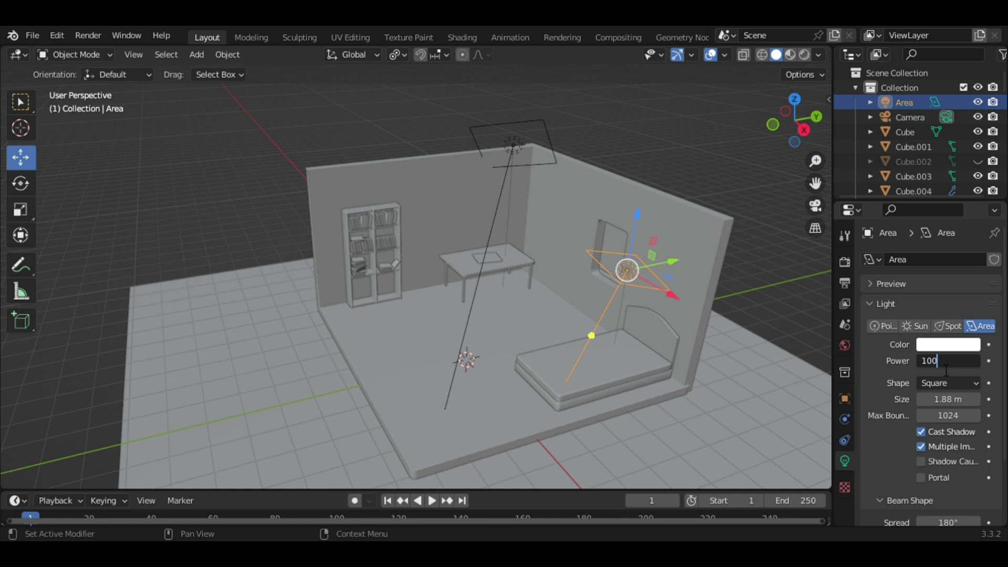
{"action": "type", "text": "0"}
{"action": "key", "text": "Return"}
{"action": "left_click", "coordinate": [786, 55]}
Give the Area light a light-yellow colour and 7.34 m size, then preview rendered through the camera
{"action": "left_click", "coordinate": [949, 344]}
{"action": "left_click", "coordinate": [924, 168]}
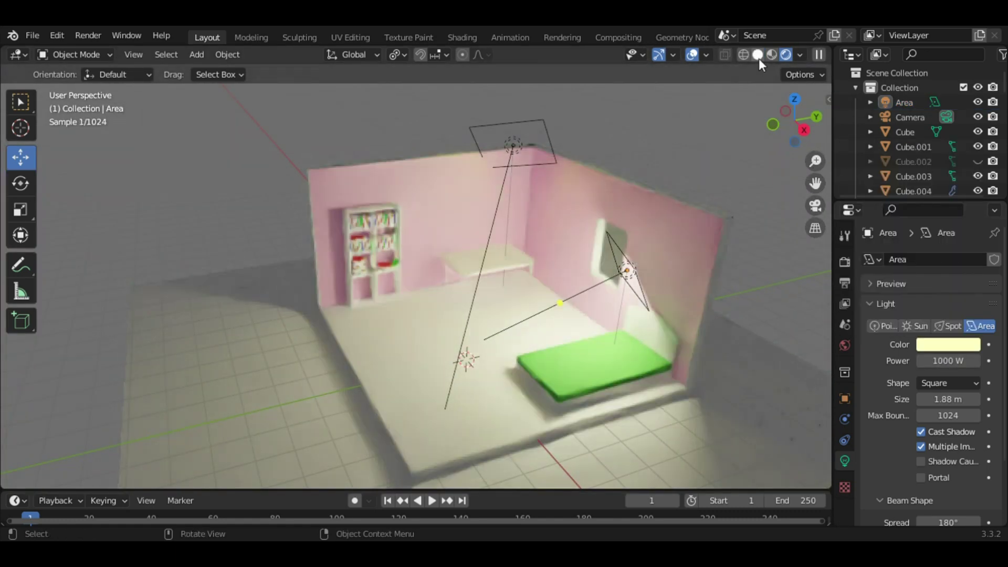
{"action": "left_click", "coordinate": [758, 54]}
{"action": "left_click", "coordinate": [623, 276]}
{"action": "left_click_drag", "start_coordinate": [748, 163], "coordinate": [668, 205]}
{"action": "left_click", "coordinate": [523, 169]}
{"action": "left_click", "coordinate": [805, 54]}
{"action": "key", "text": "KP_0"}
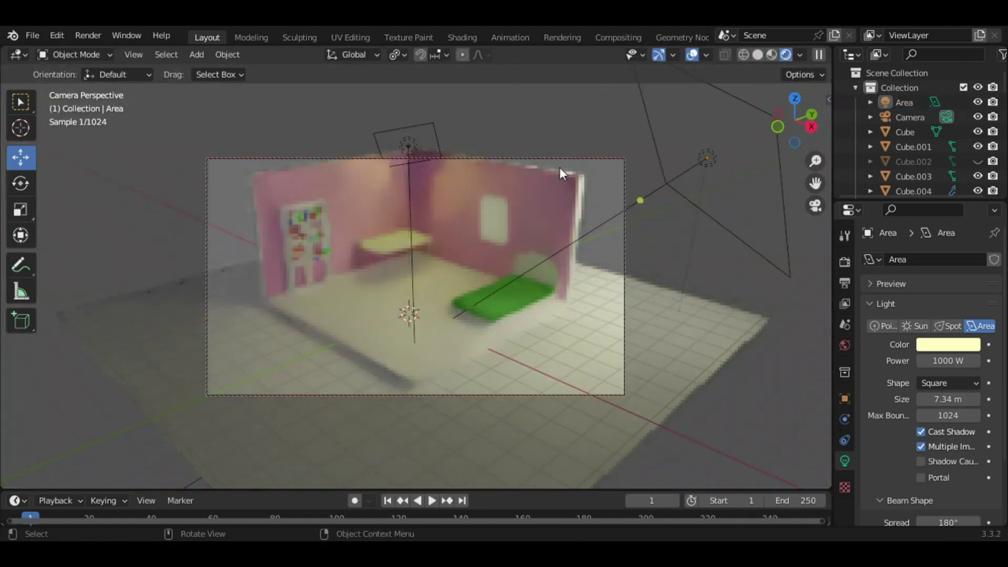
{"action": "left_click", "coordinate": [544, 272]}
Frame the small object on the table, then return to the camera view in solid shading
{"action": "left_click", "coordinate": [395, 241]}
{"action": "left_click", "coordinate": [758, 55]}
{"action": "key", "text": "KP_Decimal"}
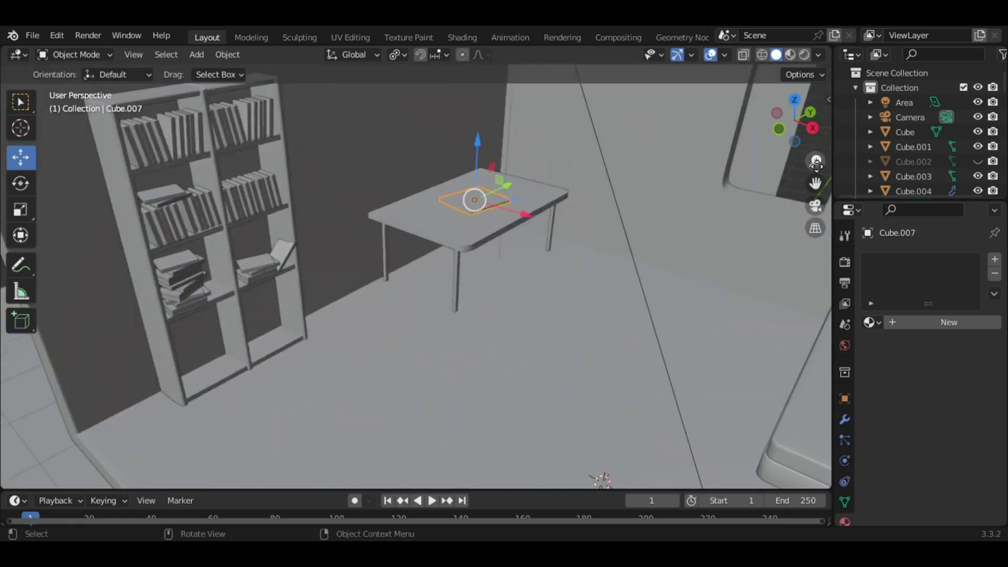
{"action": "key", "text": "KP_0"}
{"action": "key", "text": "n"}
{"action": "key", "text": "n"}
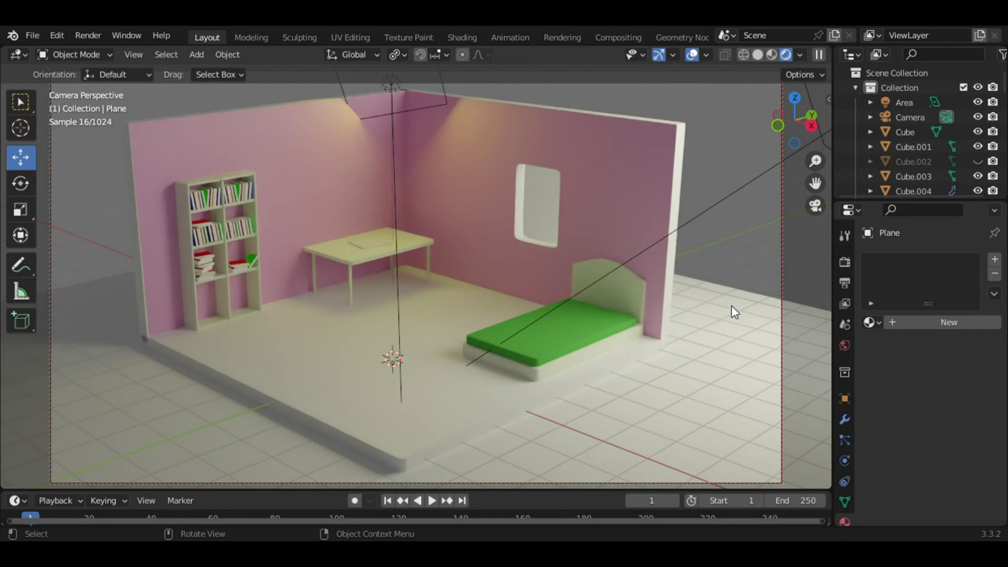
{"action": "left_click", "coordinate": [757, 55]}
In Edit Mode, extrude the ground plane's back edge upward into a backdrop
{"action": "key", "text": "r"}
{"action": "key", "text": "s"}
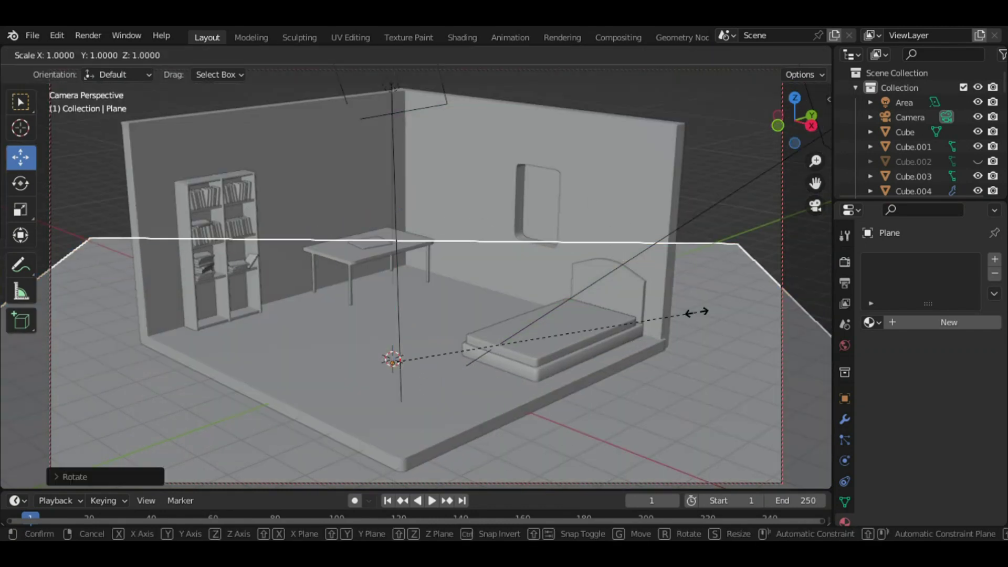
{"action": "key", "text": "Tab"}
{"action": "key", "text": "e"}
{"action": "key", "text": "r"}
{"action": "key", "text": "Escape"}
{"action": "key", "text": "ctrl+z"}
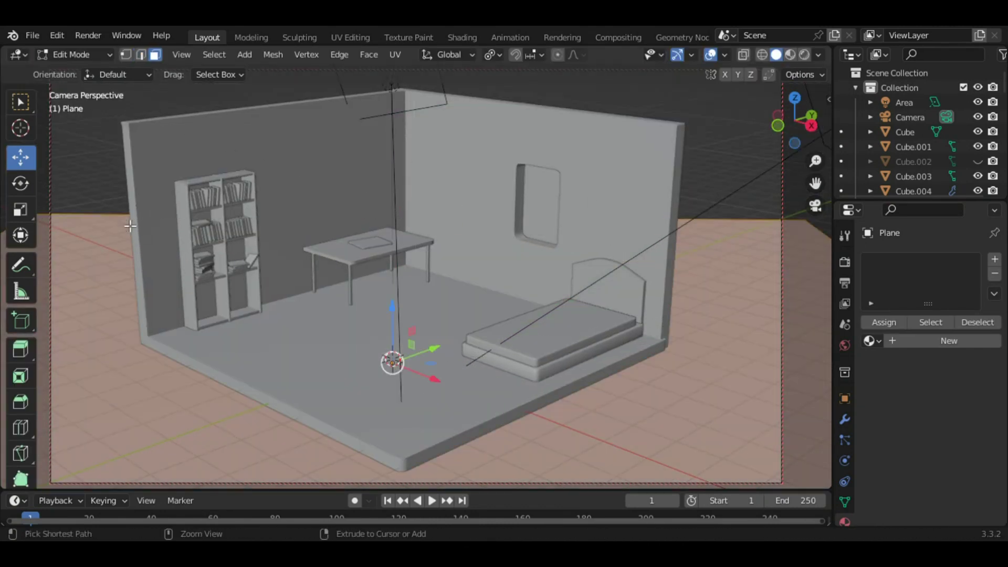
{"action": "right_click", "coordinate": [415, 216], "text": "ctrl"}
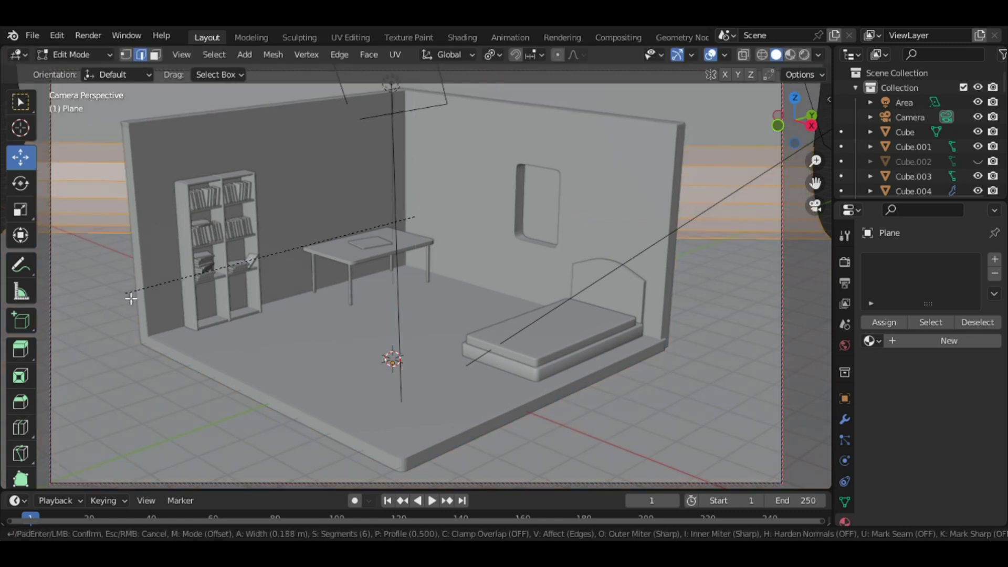
Give the ground plane a new purple Material.011 and hide the viewport overlays
{"action": "left_click", "coordinate": [802, 55]}
{"action": "left_click", "coordinate": [79, 55]}
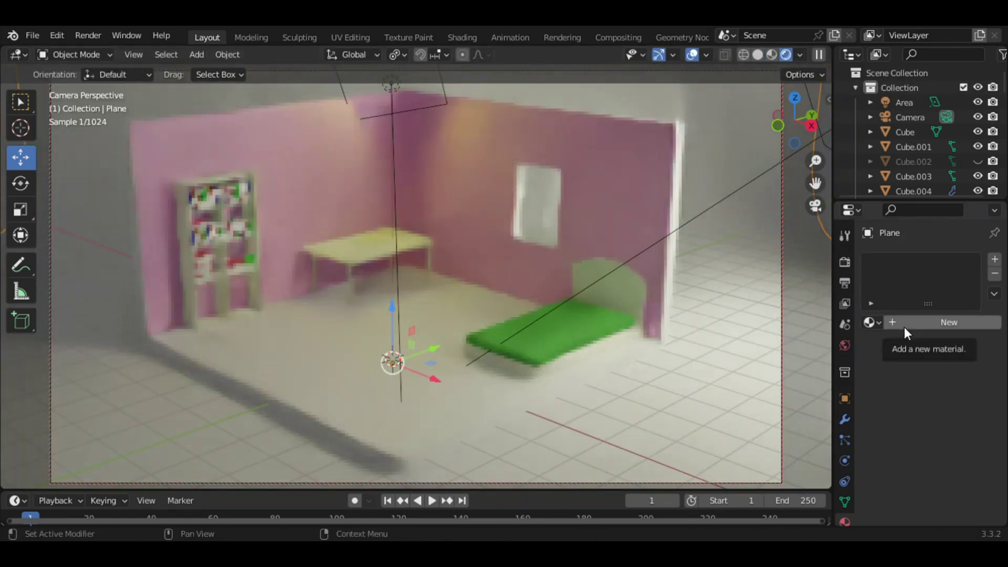
{"action": "left_click", "coordinate": [949, 341]}
{"action": "left_click", "coordinate": [954, 453]}
{"action": "left_click", "coordinate": [903, 262]}
{"action": "left_click", "coordinate": [693, 55]}
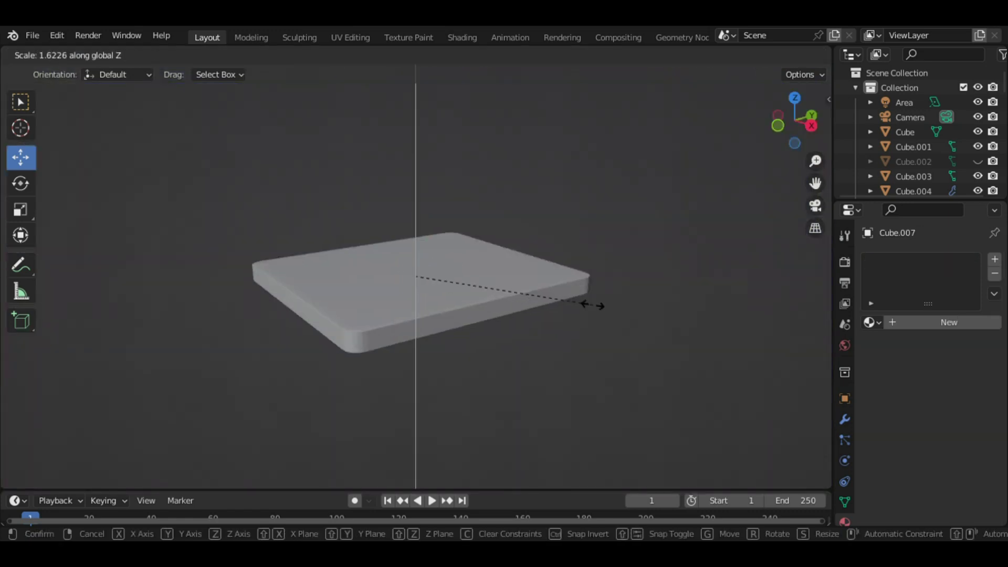
Add two crossing loop cuts across the slab in Edit Mode
{"action": "key", "text": "Tab"}
{"action": "key", "text": "ctrl+r"}
{"action": "left_click", "coordinate": [421, 279]}
{"action": "right_click", "coordinate": [420, 279]}
{"action": "key", "text": "g"}
{"action": "key", "text": "g"}
{"action": "left_click", "coordinate": [410, 211]}
{"action": "key", "text": "ctrl+r"}
{"action": "left_click", "coordinate": [420, 247]}
Select the slab's inner square edge loop
{"action": "left_click", "coordinate": [414, 265]}
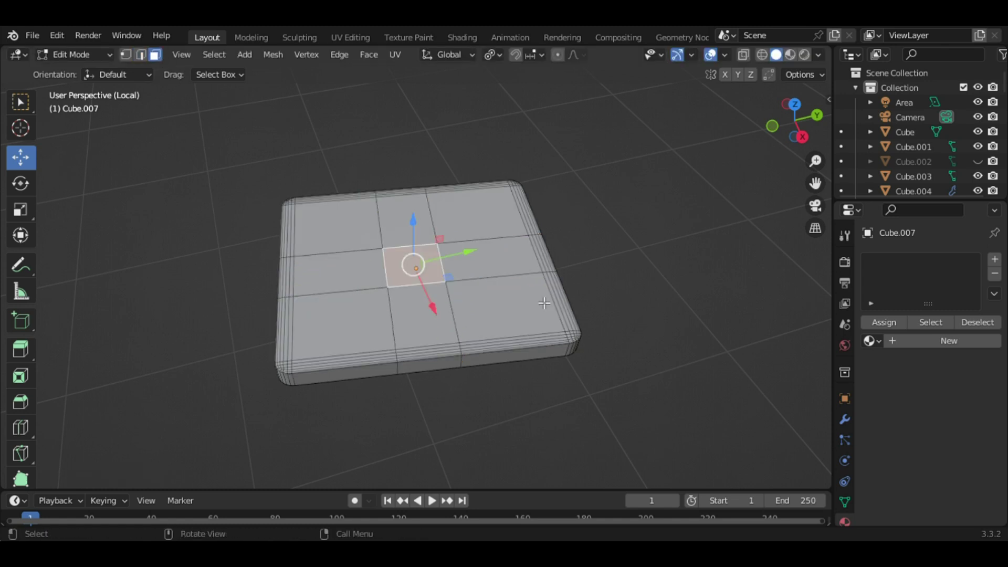
{"action": "key", "text": "i"}
{"action": "left_click", "coordinate": [675, 342]}
{"action": "right_click", "coordinate": [675, 349]}
{"action": "key", "text": "1"}
{"action": "left_click", "coordinate": [392, 253]}
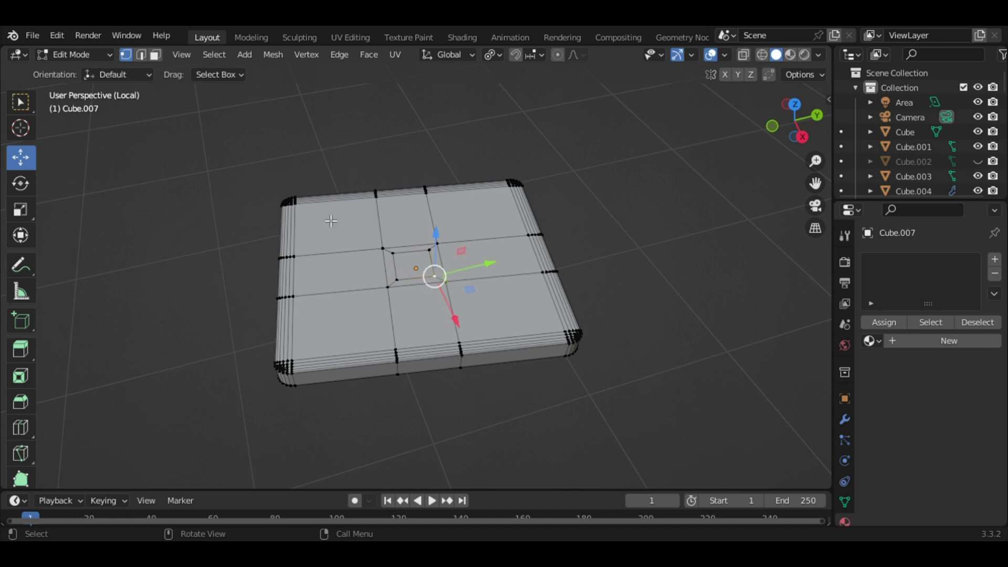
{"action": "key", "text": "2"}
{"action": "left_click", "coordinate": [423, 276]}
{"action": "key", "text": "ctrl+b"}
{"action": "right_click", "coordinate": [440, 277]}
{"action": "left_click", "coordinate": [57, 35]}
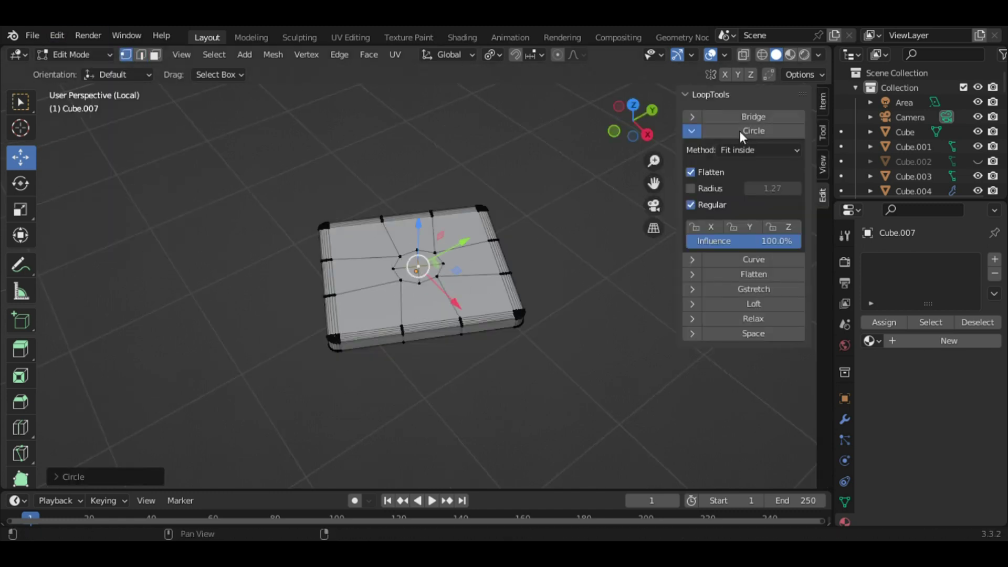
Reshape the inner loop into a circle with LoopTools Circle, Fit inside, radius 0.22
{"action": "left_click", "coordinate": [753, 130]}
{"action": "left_click_drag", "start_coordinate": [132, 435], "coordinate": [158, 435]}
{"action": "left_click", "coordinate": [173, 364]}
{"action": "left_click", "coordinate": [147, 397]}
{"action": "left_click", "coordinate": [203, 458]}
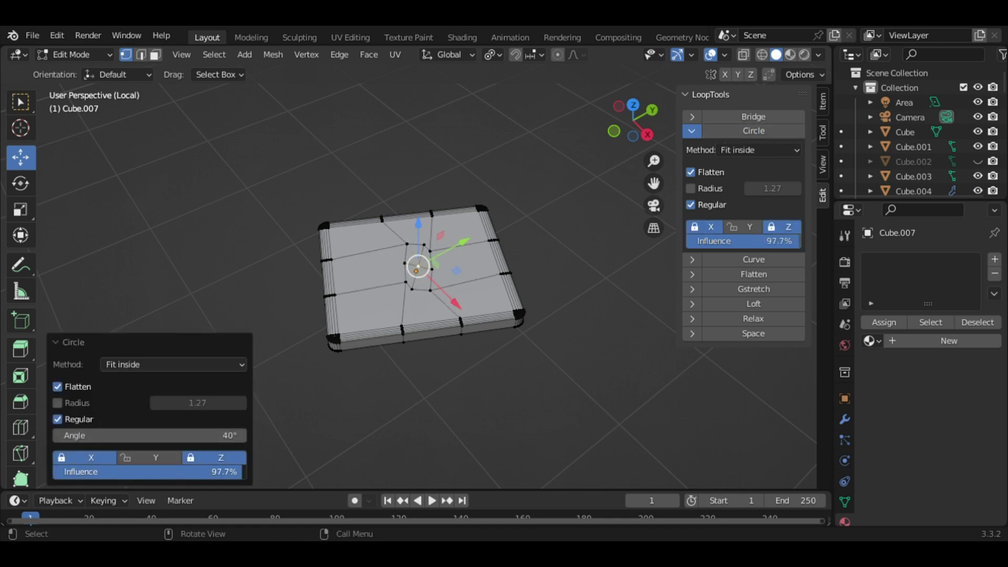
{"action": "left_click", "coordinate": [58, 403]}
{"action": "left_click", "coordinate": [221, 458]}
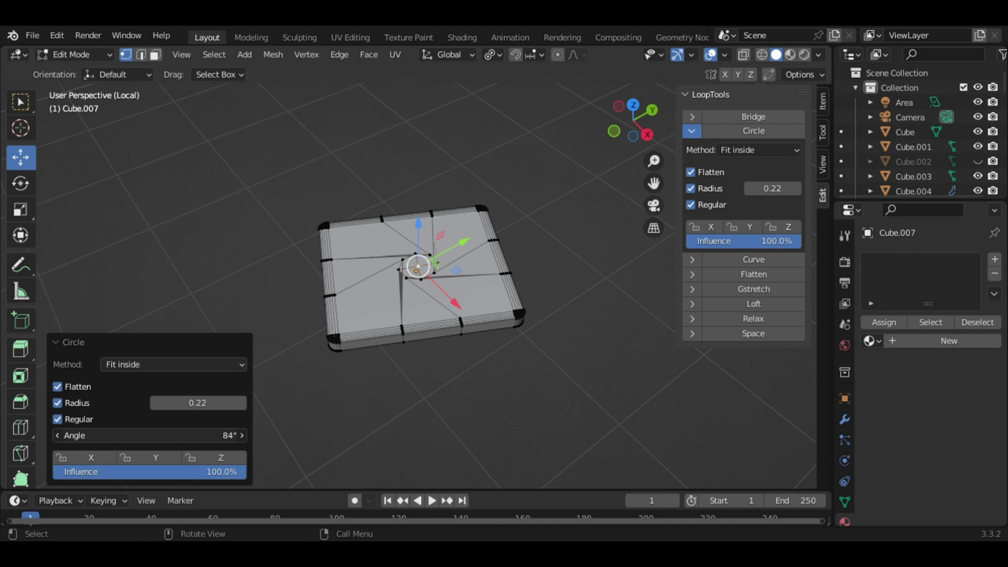
{"action": "mouse_move", "coordinate": [149, 436]}
{"action": "left_mouse_down"}
{"action": "mouse_move", "coordinate": [189, 435]}
{"action": "mouse_move", "coordinate": [105, 435]}
{"action": "left_mouse_up"}
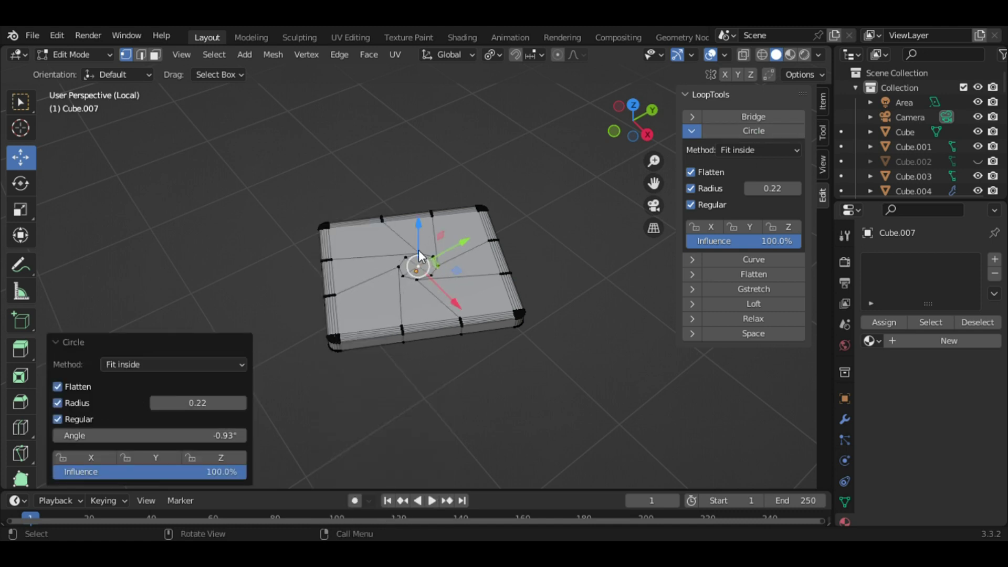
Select the circular centre face and add a new material slot, Material.012
{"action": "key", "text": "Tab"}
{"action": "key", "text": "Tab"}
{"action": "key", "text": "3"}
{"action": "left_click", "coordinate": [423, 265]}
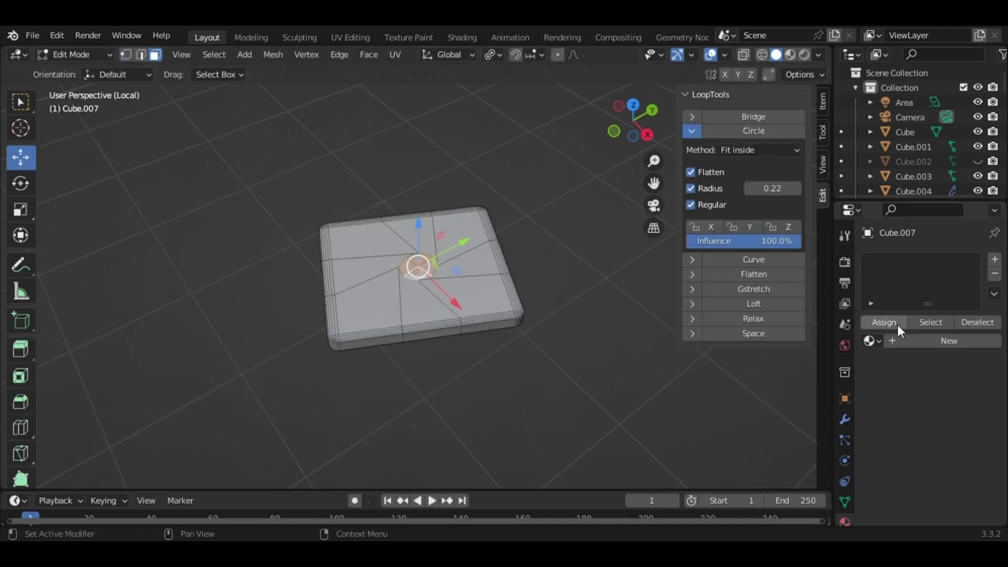
{"action": "left_click", "coordinate": [901, 340]}
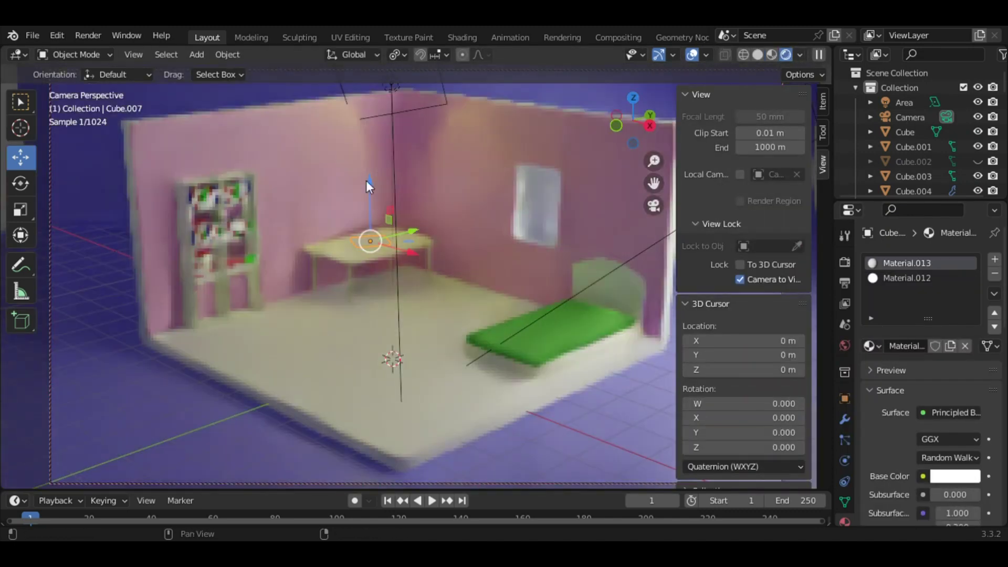
Select the purple ground plane, play the animation to frame 210, then select the mattress
{"action": "left_click", "coordinate": [117, 258]}
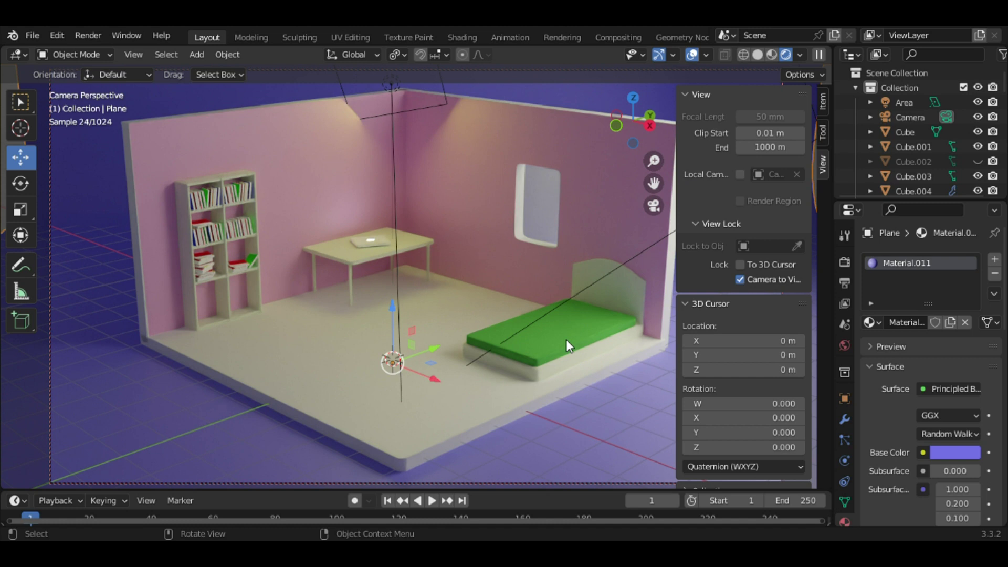
{"action": "key", "text": "space"}
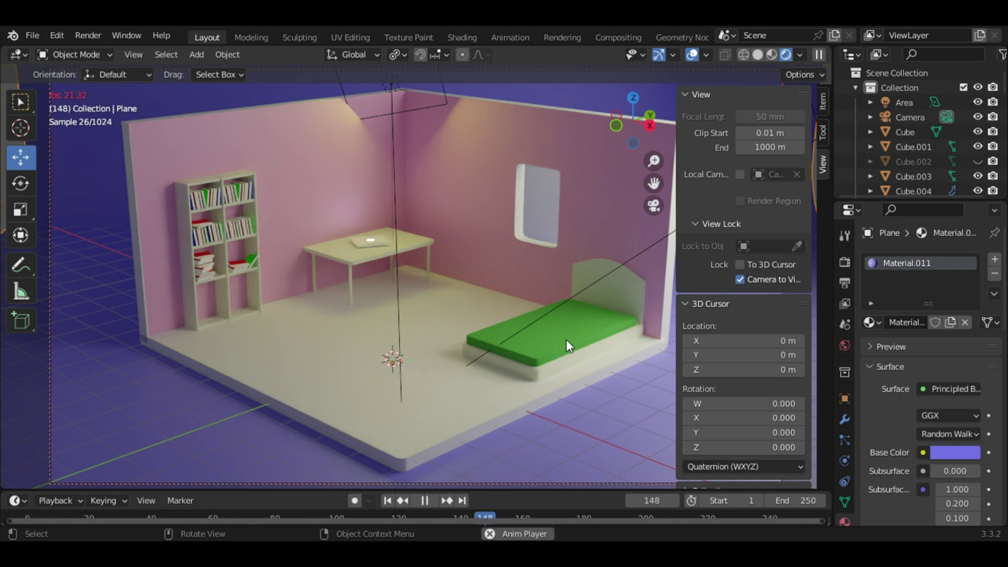
{"action": "key", "text": "space"}
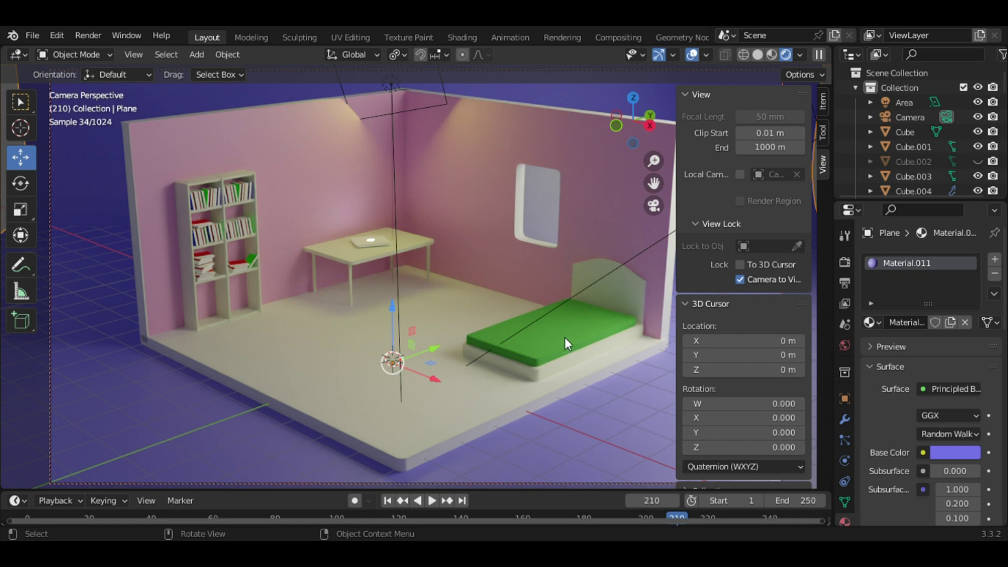
{"action": "left_click", "coordinate": [565, 337]}
Isolate the mattress and add a plane raised above it
{"action": "key", "text": "slash"}
{"action": "key", "text": "shift+a"}
{"action": "left_click", "coordinate": [654, 237]}
{"action": "key", "text": "g"}
{"action": "left_click", "coordinate": [376, 275]}
{"action": "key", "text": "g"}
{"action": "key", "text": "z"}
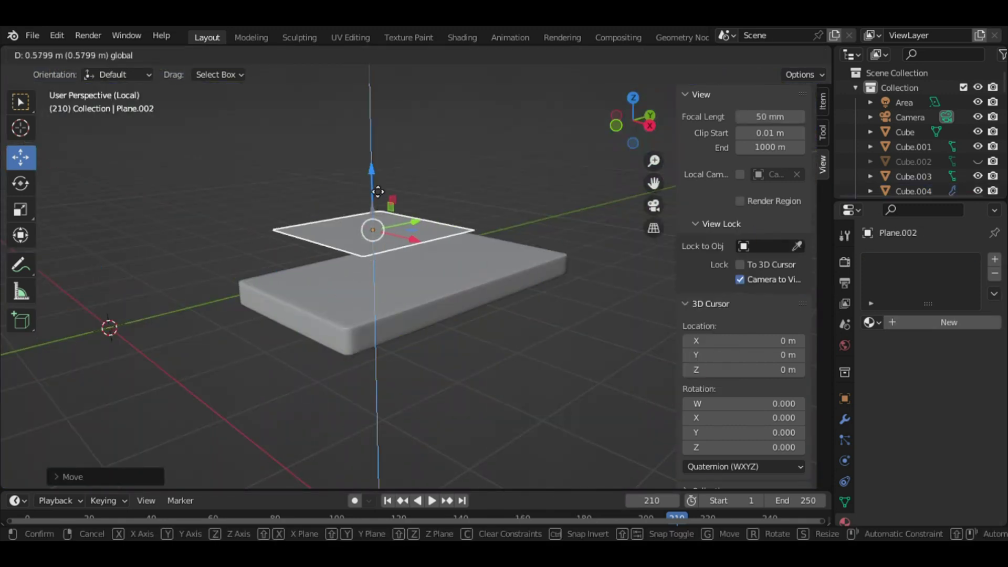
{"action": "left_click", "coordinate": [415, 232]}
Scale the plane in X and Y from top view to cover the mattress
{"action": "key", "text": "KP_7"}
{"action": "key", "text": "s"}
{"action": "key", "text": "x"}
{"action": "left_click", "coordinate": [519, 299]}
{"action": "key", "text": "s"}
{"action": "key", "text": "y"}
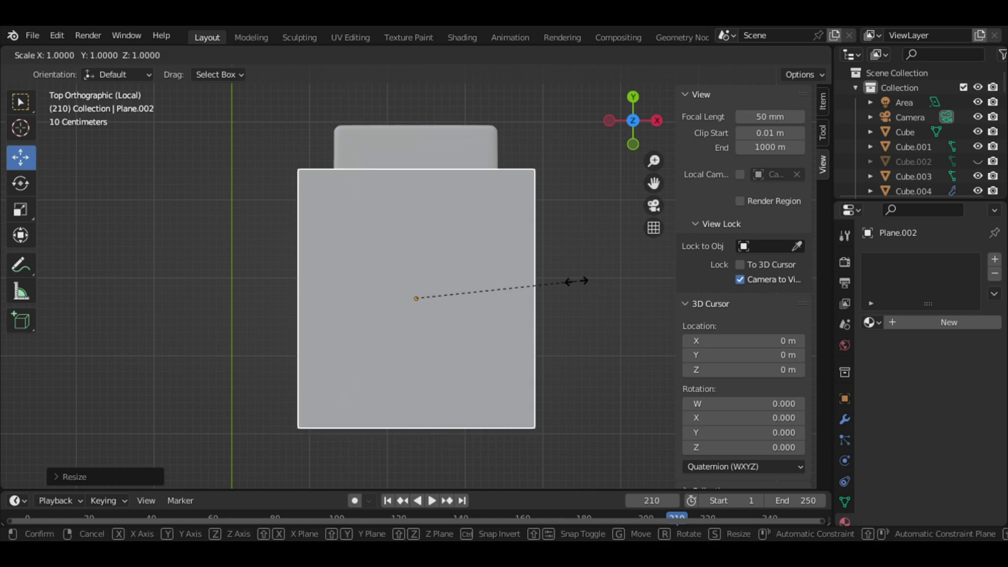
{"action": "left_click", "coordinate": [574, 281]}
Subdivide the plane finely and assign the pin vertices to a new vertex group
{"action": "key", "text": "Tab"}
{"action": "right_click", "coordinate": [300, 242]}
{"action": "left_click", "coordinate": [294, 253]}
{"action": "middle_click_drag", "start_coordinate": [294, 252], "coordinate": [97, 97]}
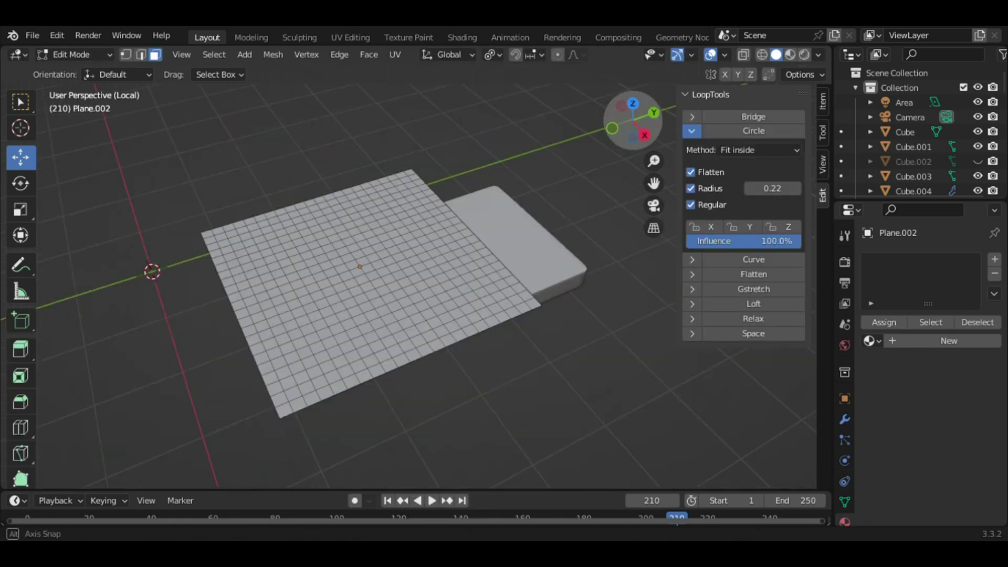
{"action": "left_click", "coordinate": [370, 193], "text": "shift"}
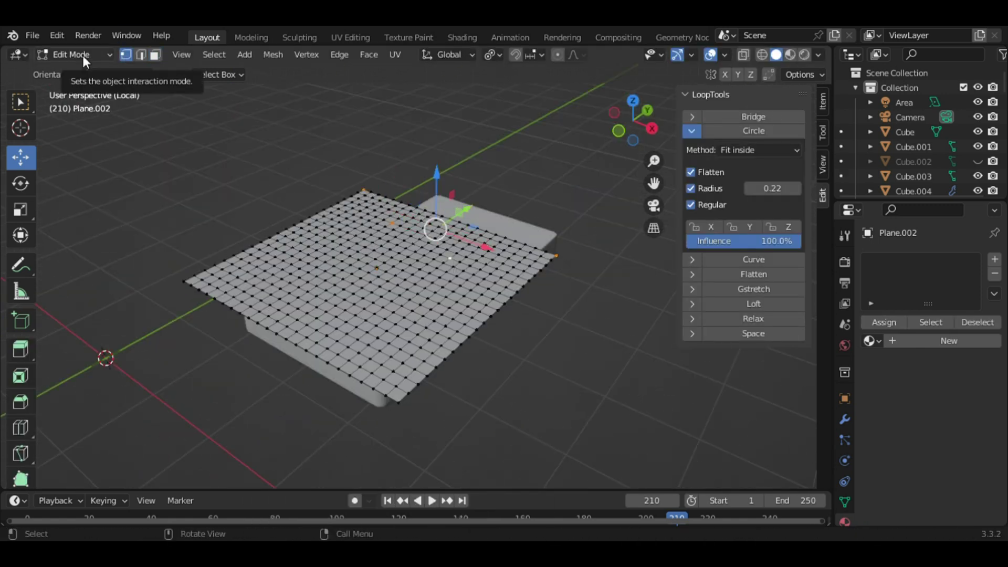
{"action": "left_click", "coordinate": [845, 502]}
{"action": "left_click", "coordinate": [989, 307]}
{"action": "key", "text": "Tab"}
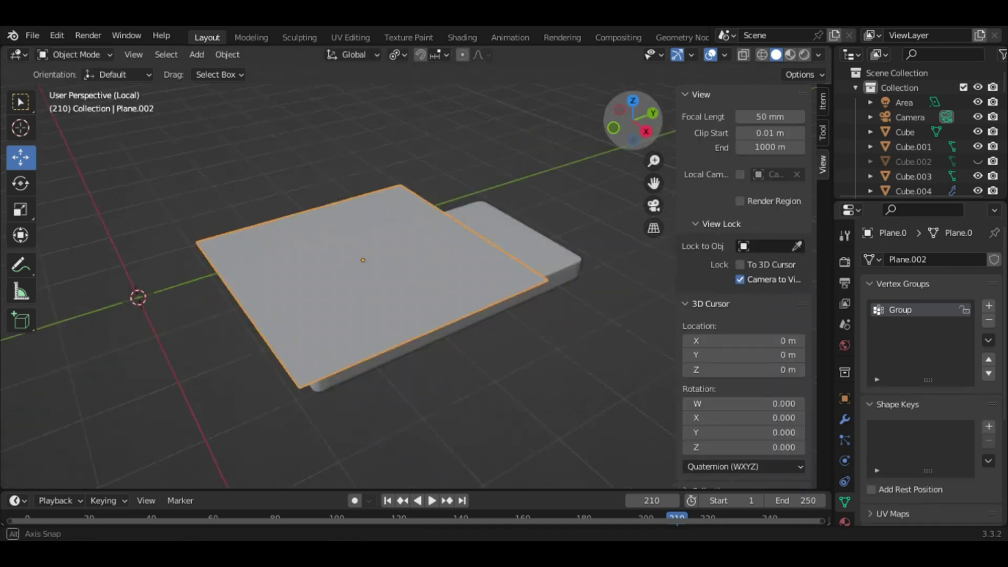
Enable Cloth physics on the plane, pinned to the Group vertex group, with object collisions on
{"action": "left_click_drag", "start_coordinate": [675, 516], "coordinate": [27, 515]}
{"action": "left_click", "coordinate": [995, 259]}
{"action": "left_click", "coordinate": [845, 461]}
{"action": "left_click", "coordinate": [936, 294]}
{"action": "left_click_drag", "start_coordinate": [1003, 273], "coordinate": [1005, 495]}
{"action": "scroll", "coordinate": [935, 420], "scroll_direction": "down", "scroll_amount": 5}
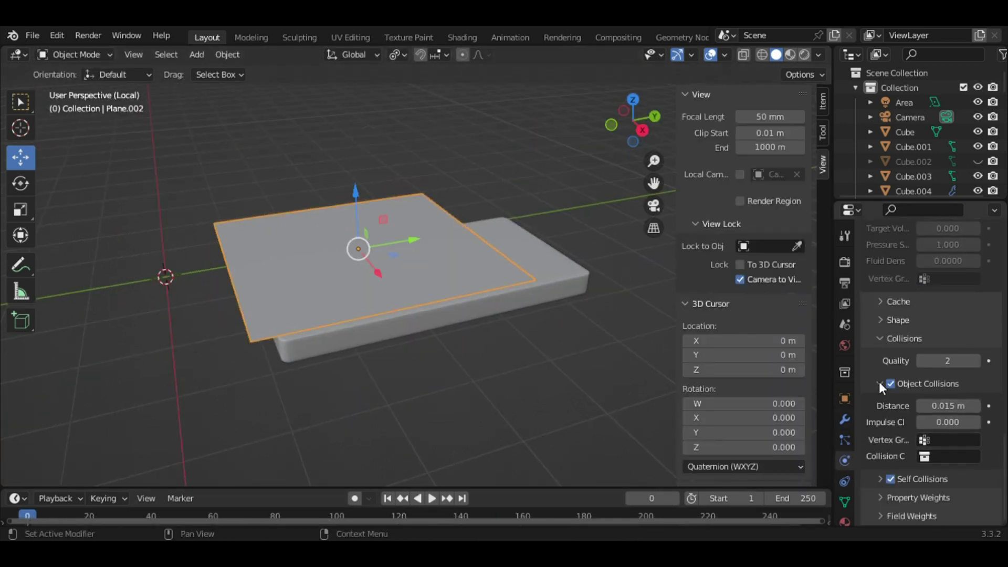
{"action": "left_click", "coordinate": [894, 394]}
{"action": "left_click", "coordinate": [945, 414]}
{"action": "left_click", "coordinate": [945, 436]}
{"action": "left_click", "coordinate": [577, 302]}
Add Collision physics to the bed and play the cloth falling onto it
{"action": "key", "text": "KP_Divide"}
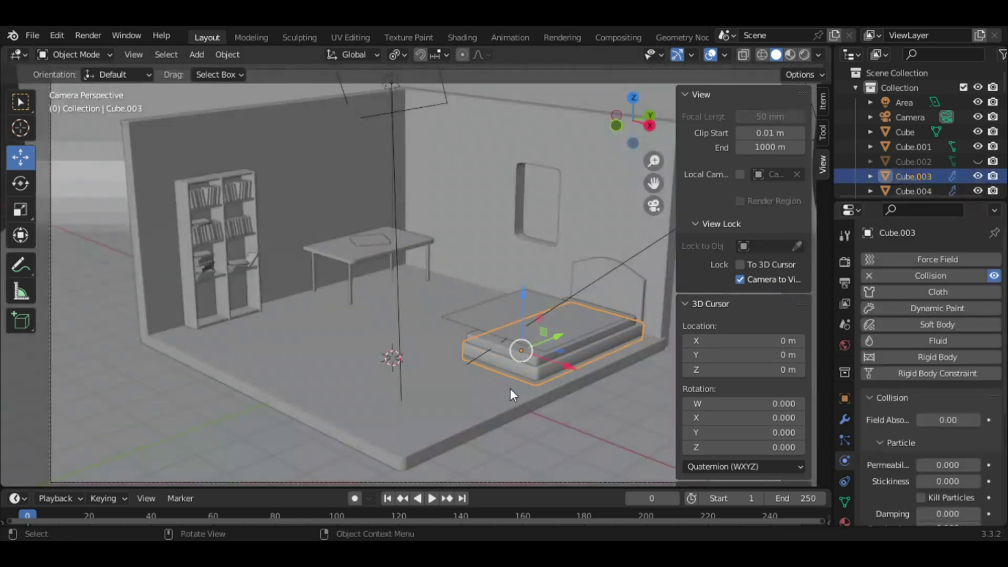
{"action": "left_click", "coordinate": [477, 300]}
{"action": "key", "text": "space"}
{"action": "key", "text": "Escape"}
{"action": "left_click", "coordinate": [569, 303]}
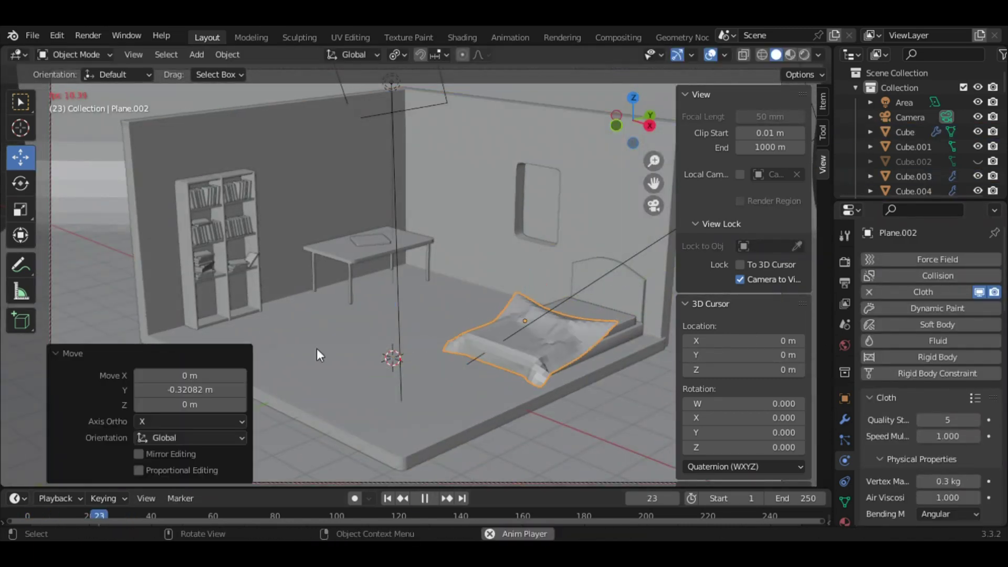
{"action": "key", "text": "Tab"}
{"action": "right_click", "coordinate": [481, 187]}
{"action": "key", "text": "Escape"}
{"action": "key", "text": "Tab"}
{"action": "key", "text": "space"}
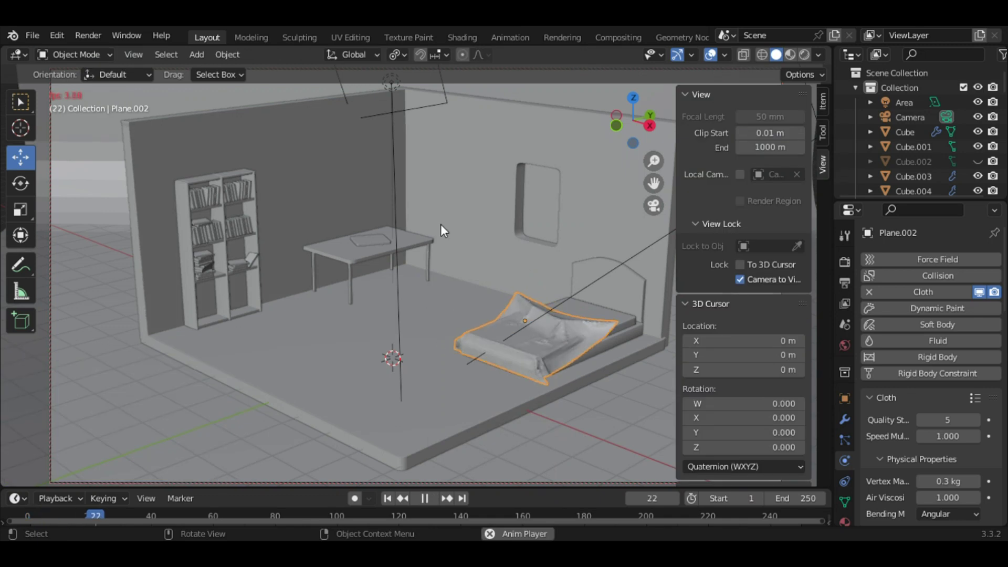
{"action": "key", "text": "space"}
Shade the cloth smooth, raise it, re-add Cloth physics and replay the drape from frame 0
{"action": "right_click", "coordinate": [496, 254]}
{"action": "left_click", "coordinate": [496, 254]}
{"action": "left_click", "coordinate": [845, 419]}
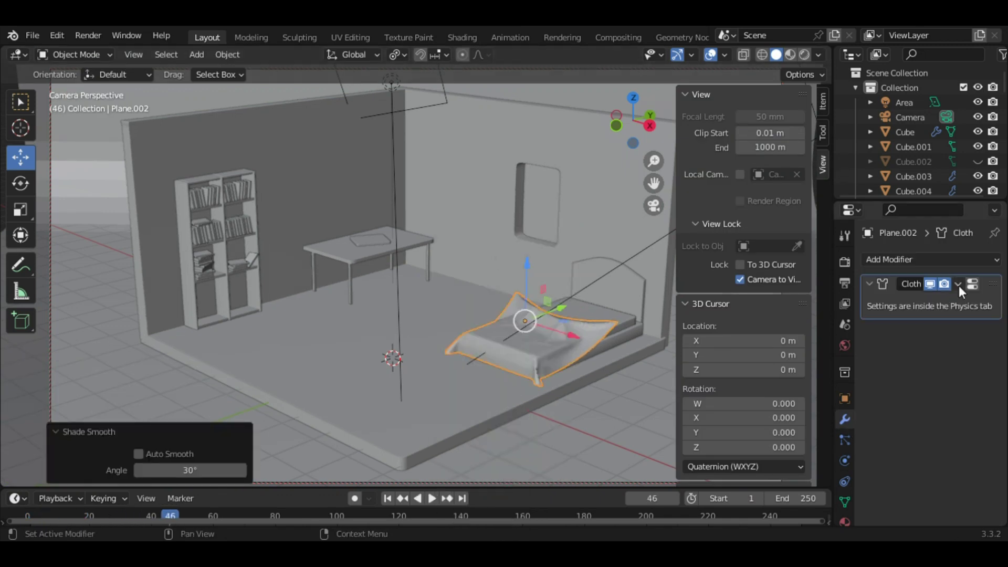
{"action": "left_click", "coordinate": [985, 282]}
{"action": "key", "text": "g"}
{"action": "key", "text": "z"}
{"action": "left_click", "coordinate": [845, 481]}
{"action": "left_click", "coordinate": [924, 290]}
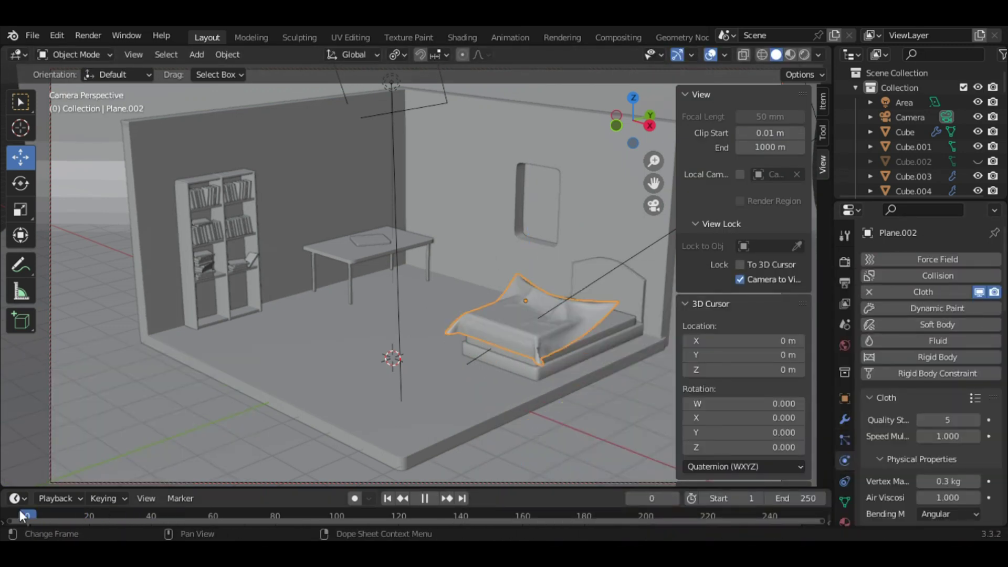
{"action": "scroll", "coordinate": [935, 368], "scroll_direction": "down", "scroll_amount": 10}
{"action": "key", "text": "shift+Left"}
{"action": "key", "text": "space"}
{"action": "key", "text": "space"}
Set the bed cloth's material Base Color to light cyan and preview in Rendered shading
{"action": "left_click", "coordinate": [426, 391]}
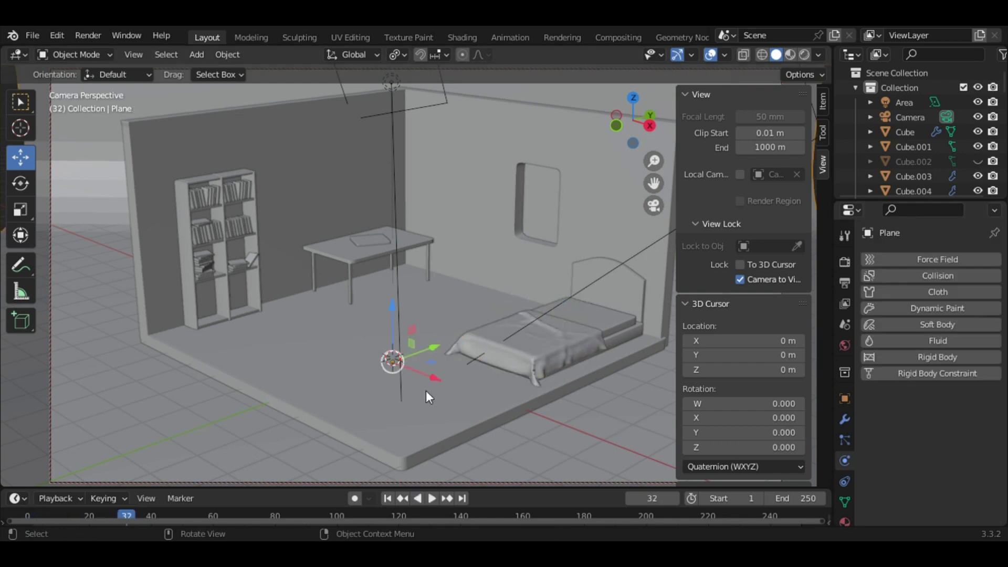
{"action": "left_click", "coordinate": [525, 341]}
{"action": "left_click", "coordinate": [845, 521]}
{"action": "left_click", "coordinate": [949, 458]}
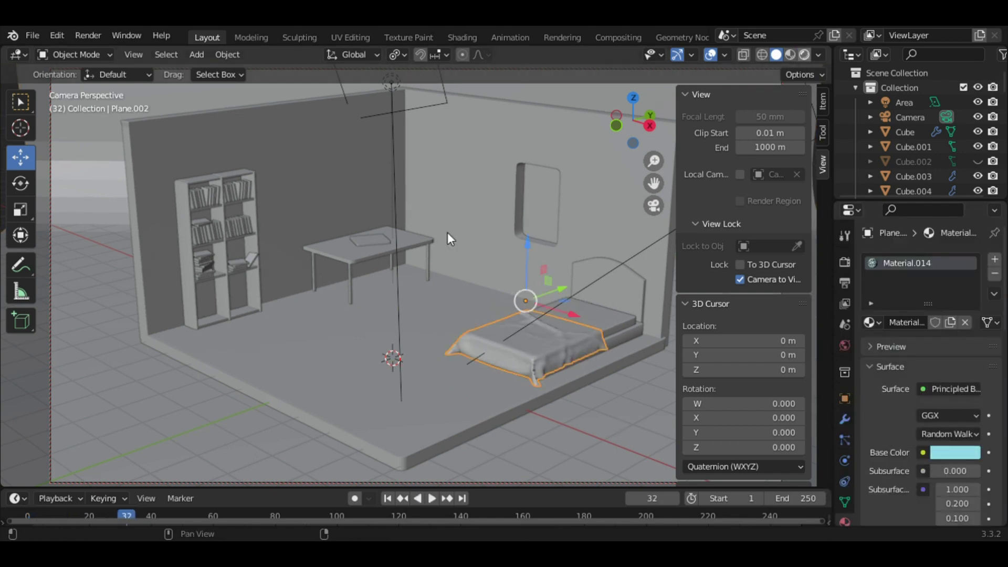
{"action": "key", "text": "z"}
{"action": "left_click", "coordinate": [628, 417]}
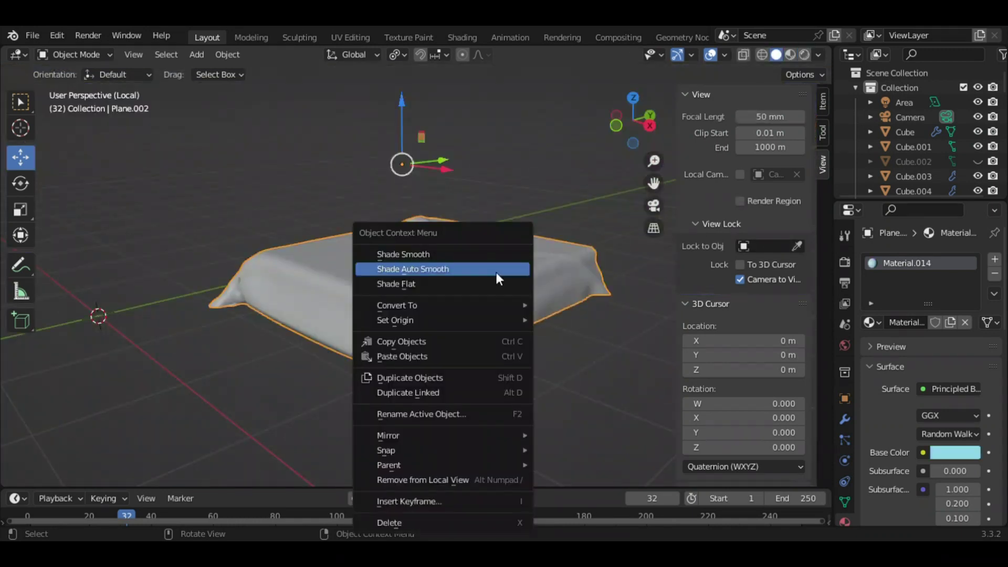
Sculpt the isolated blanket, posing one corner downward with the Cloth and Pose brushes
{"action": "left_click", "coordinate": [472, 253]}
{"action": "left_click", "coordinate": [76, 54]}
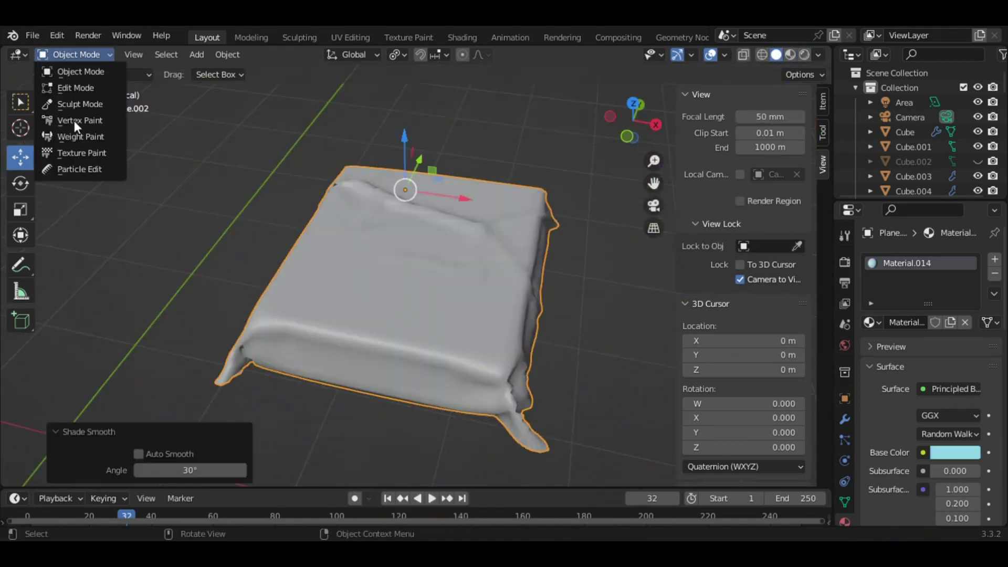
{"action": "left_click", "coordinate": [80, 104]}
{"action": "scroll", "coordinate": [21, 210], "scroll_direction": "down", "scroll_amount": 3}
{"action": "left_click", "coordinate": [21, 372]}
{"action": "left_click_drag", "start_coordinate": [633, 120], "coordinate": [644, 126]}
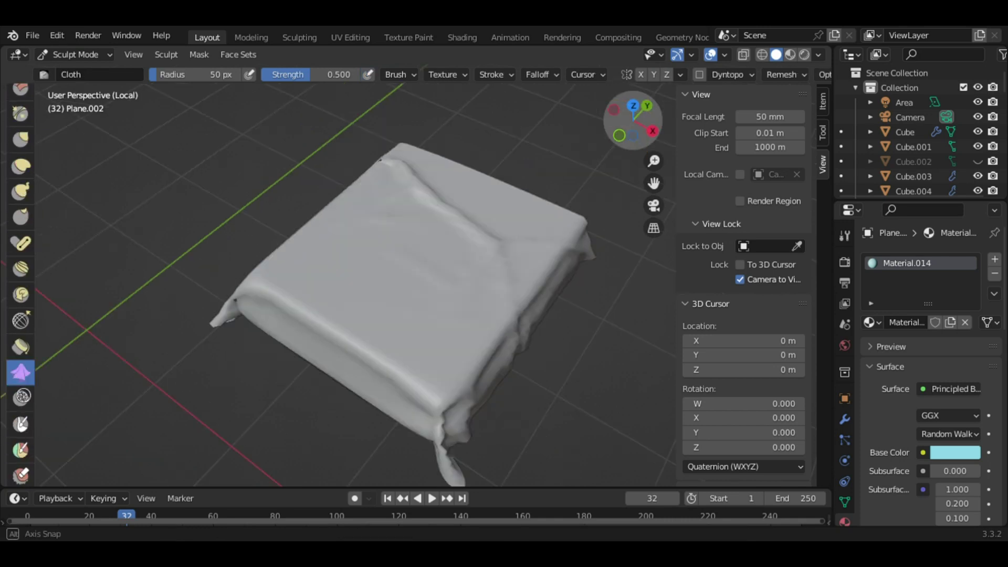
{"action": "right_click", "coordinate": [425, 286]}
{"action": "left_click_drag", "start_coordinate": [420, 272], "coordinate": [521, 329]}
{"action": "left_click", "coordinate": [20, 243]}
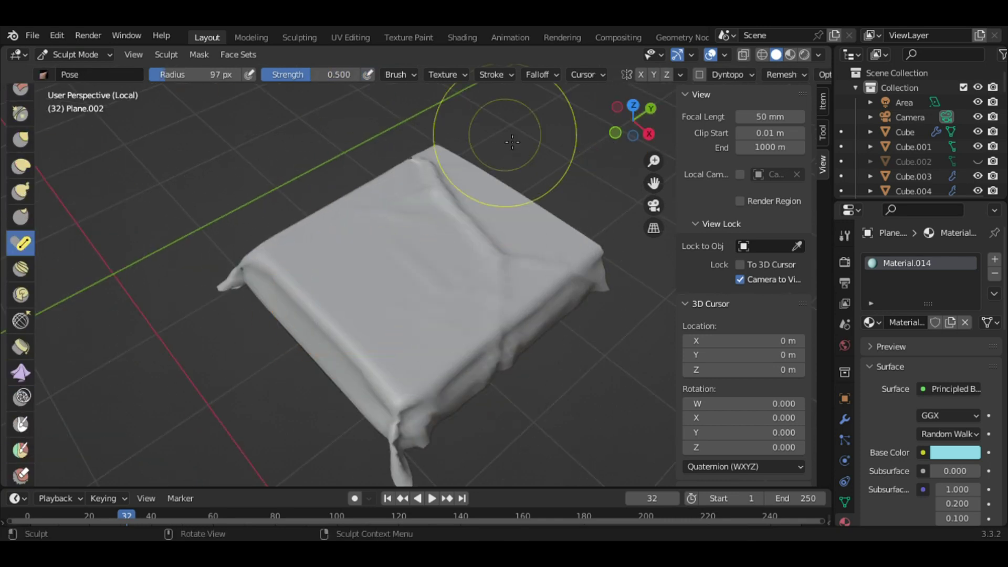
{"action": "middle_click_drag", "start_coordinate": [512, 141], "coordinate": [394, 394]}
{"action": "mouse_move", "coordinate": [394, 394]}
{"action": "left_mouse_down"}
{"action": "mouse_move", "coordinate": [405, 326]}
{"action": "mouse_move", "coordinate": [393, 383]}
{"action": "left_mouse_up"}
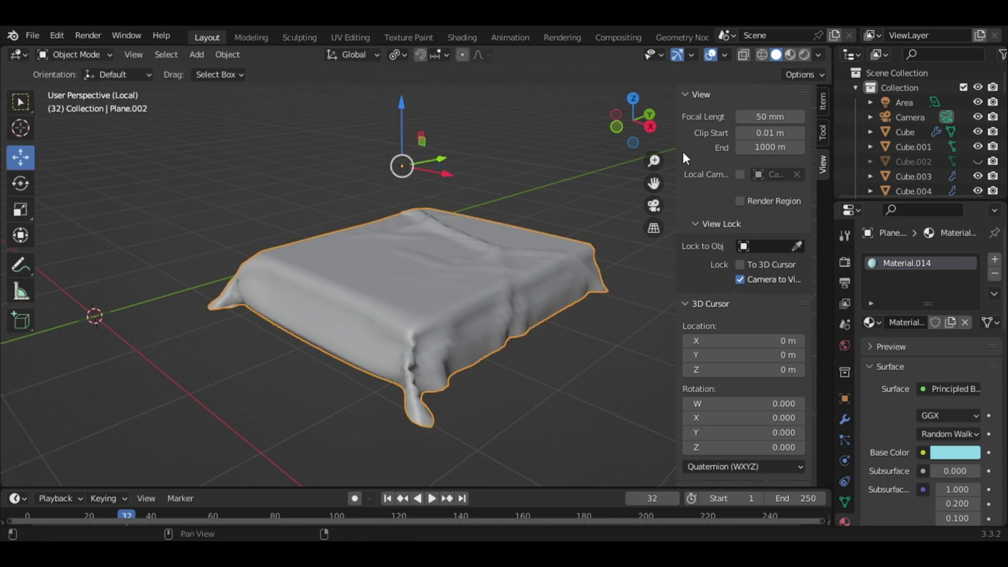
Replay the drape and apply the Cloth modifier to bake it into the mesh
{"action": "key", "text": "shift+Left"}
{"action": "key", "text": "space"}
{"action": "key", "text": "space"}
{"action": "key", "text": "KP_Divide"}
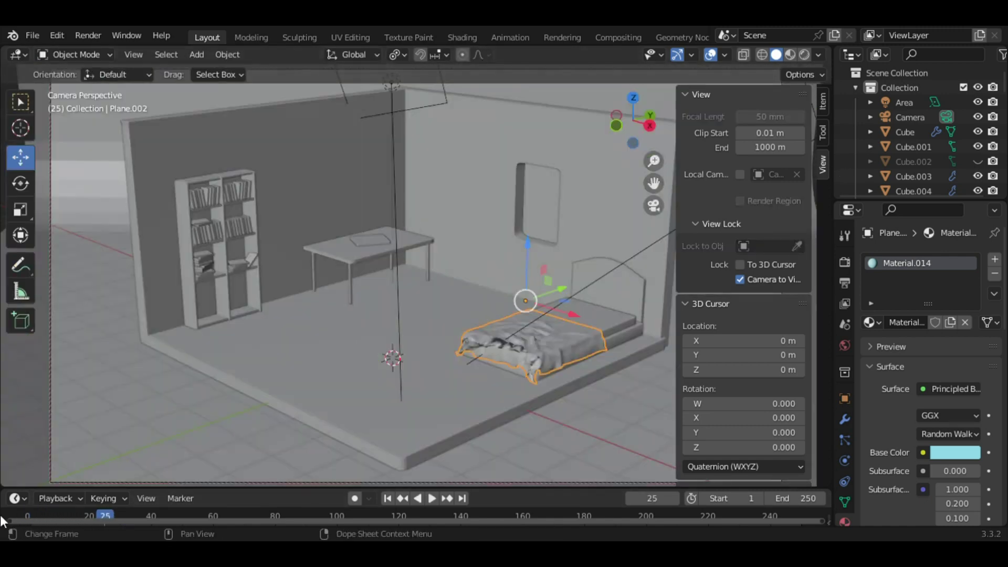
{"action": "key", "text": "ctrl+Tab"}
{"action": "left_click", "coordinate": [845, 419]}
{"action": "key", "text": "ctrl+a"}
{"action": "key", "text": "KP_Divide"}
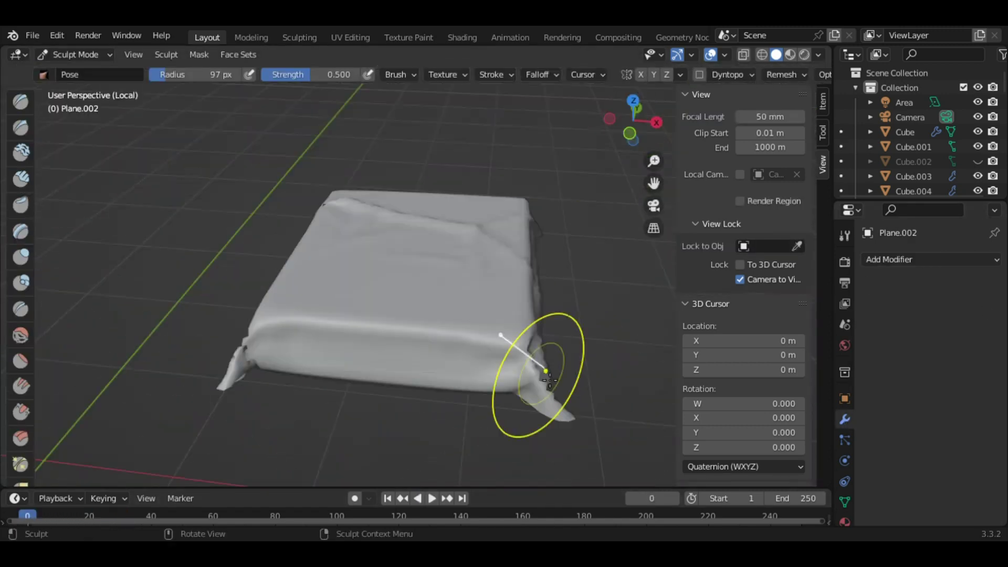
Reshape the blanket's folds with the Cloth and Elastic Deform brushes, finishing in camera view
{"action": "middle_click_drag", "start_coordinate": [550, 380], "coordinate": [94, 110]}
{"action": "scroll", "coordinate": [24, 326], "scroll_direction": "down", "scroll_amount": 5}
{"action": "scroll", "coordinate": [26, 336], "scroll_direction": "down", "scroll_amount": 5}
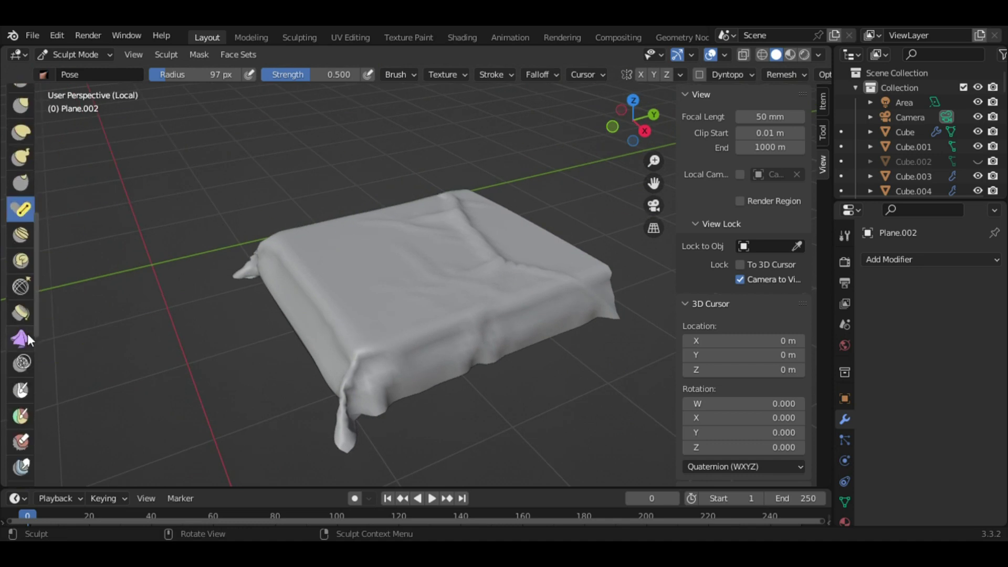
{"action": "left_click", "coordinate": [22, 338]}
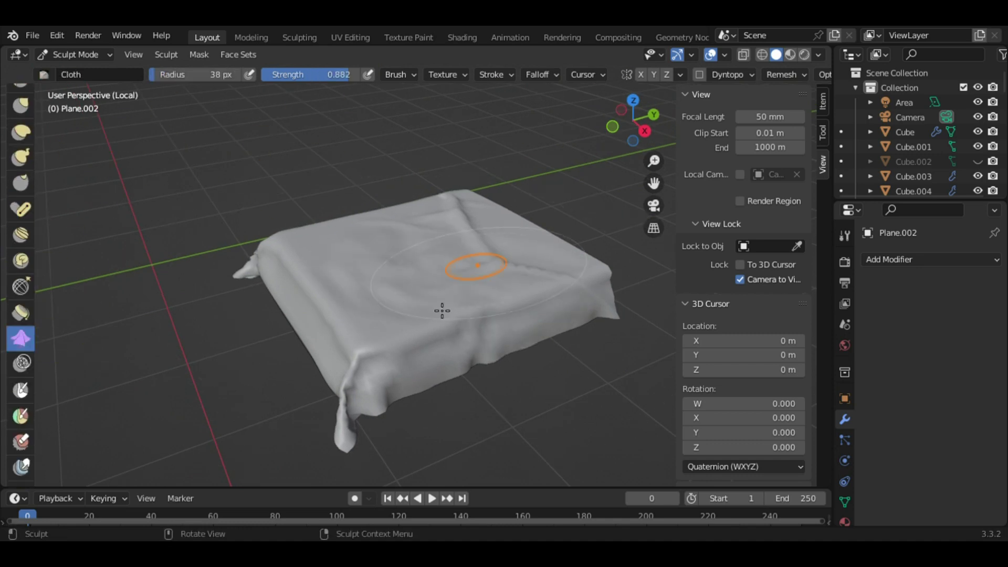
{"action": "key", "text": "KP_Divide"}
{"action": "left_click", "coordinate": [654, 206]}
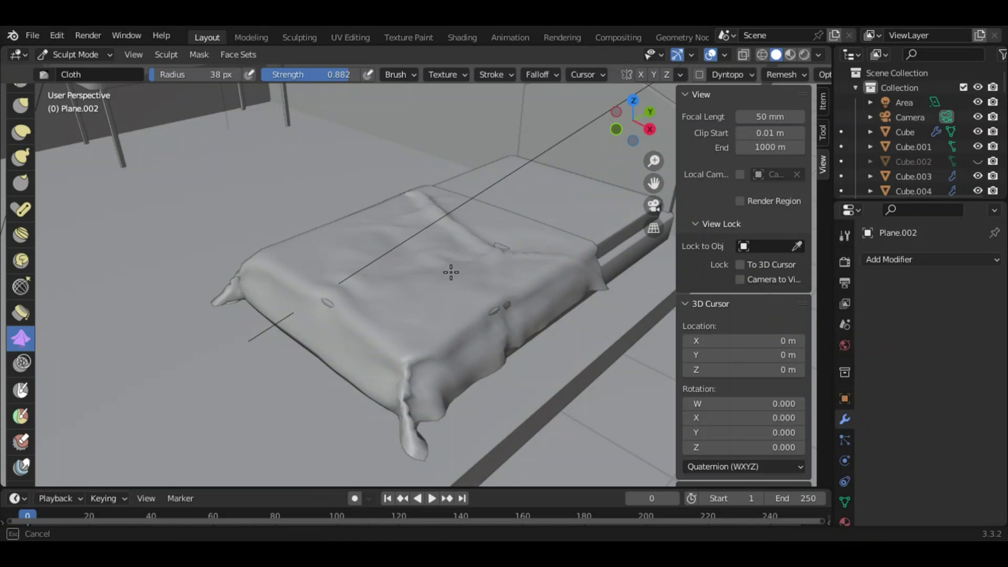
{"action": "left_click", "coordinate": [21, 132]}
{"action": "key", "text": "KP_0"}
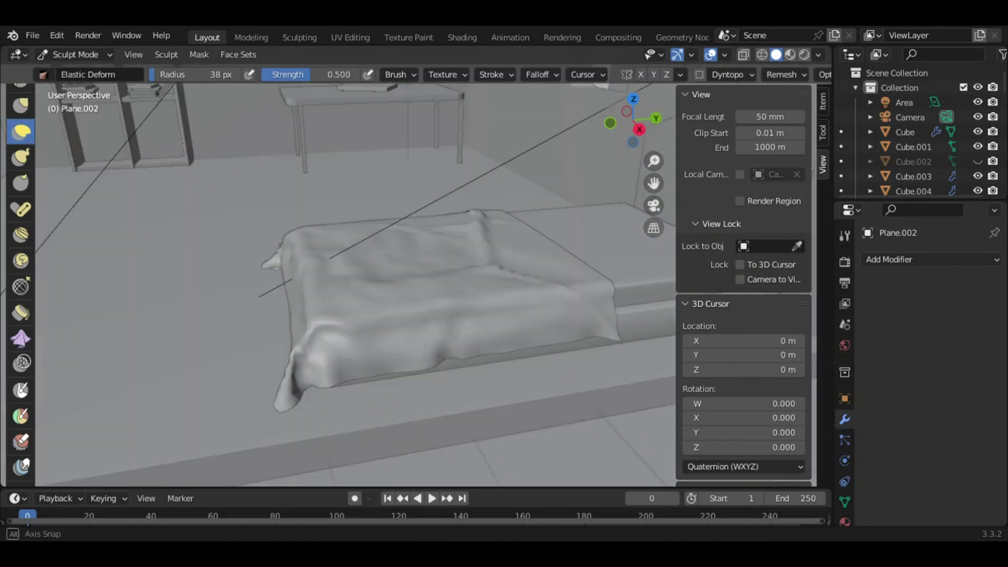
Add a new plane raised 1.05 m above the floor
{"action": "key", "text": "ctrl+Tab"}
{"action": "key", "text": "shift+a"}
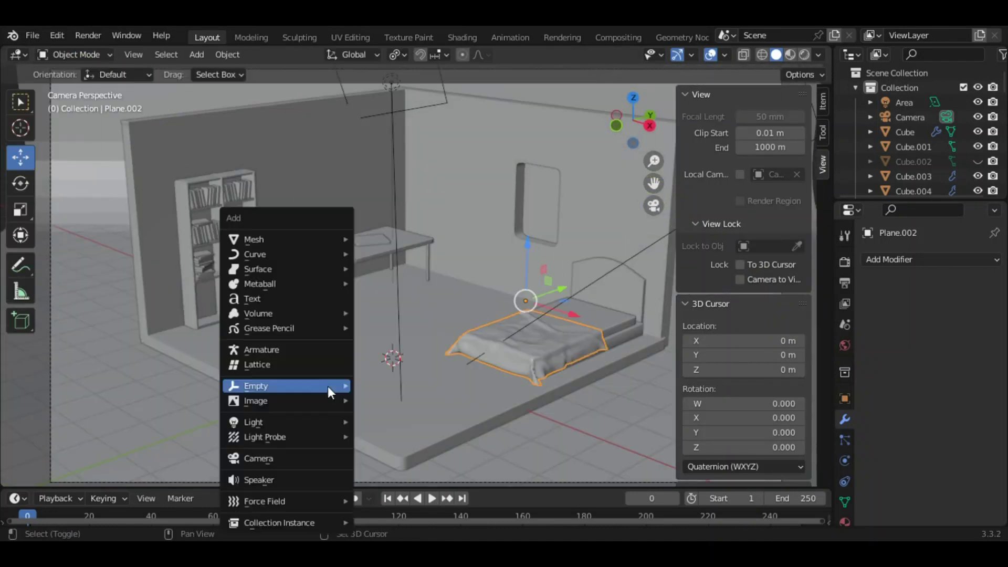
{"action": "left_click", "coordinate": [368, 249]}
{"action": "key", "text": "g"}
{"action": "key", "text": "z"}
{"action": "left_click", "coordinate": [299, 328]}
{"action": "key", "text": "Tab"}
Subdivide the whole plane into a fine grid
{"action": "left_click", "coordinate": [843, 459]}
{"action": "left_click", "coordinate": [845, 503]}
{"action": "key", "text": "alt+a"}
{"action": "right_click", "coordinate": [333, 332]}
{"action": "left_click", "coordinate": [347, 341]}
{"action": "left_click_drag", "start_coordinate": [189, 371], "coordinate": [220, 371]}
{"action": "key", "text": "Tab"}
Give the plane Cloth physics pinned to a new vertex group of its vertices
{"action": "left_click", "coordinate": [845, 460]}
{"action": "left_click", "coordinate": [923, 292]}
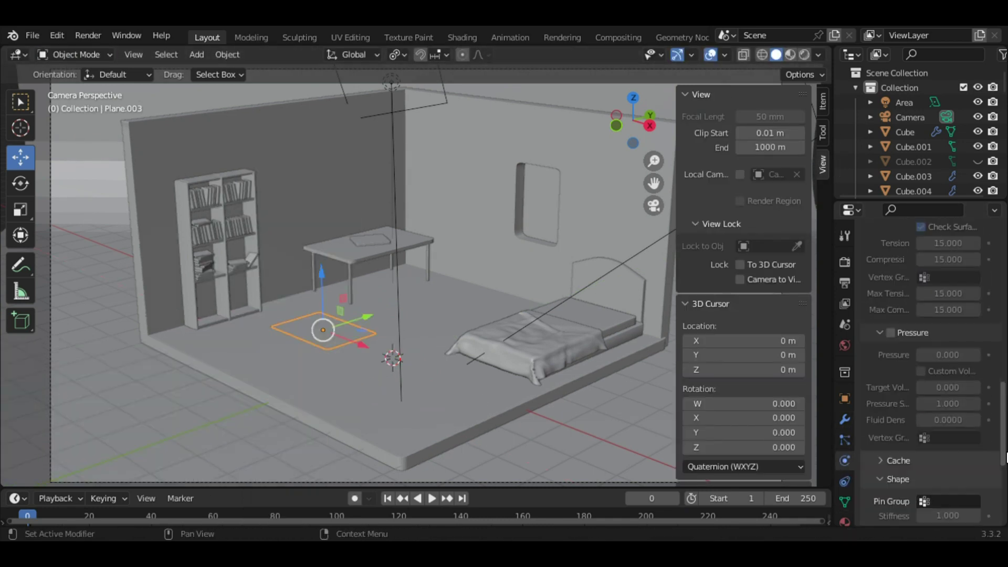
{"action": "left_click", "coordinate": [844, 503]}
{"action": "left_click", "coordinate": [990, 306]}
{"action": "key", "text": "Tab"}
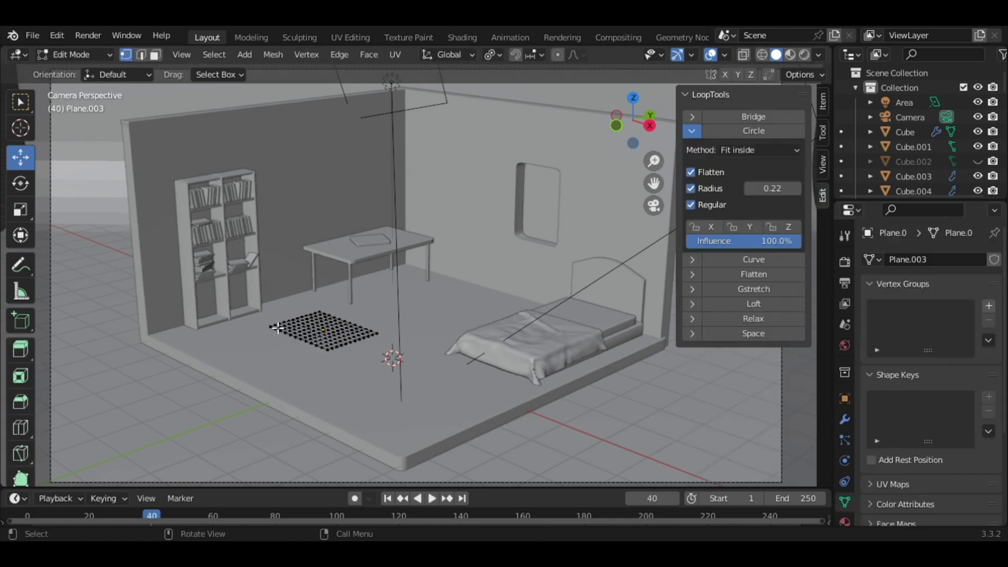
{"action": "left_click", "coordinate": [989, 305]}
{"action": "left_click", "coordinate": [845, 460]}
{"action": "scroll", "coordinate": [935, 367], "scroll_direction": "down", "scroll_amount": 10}
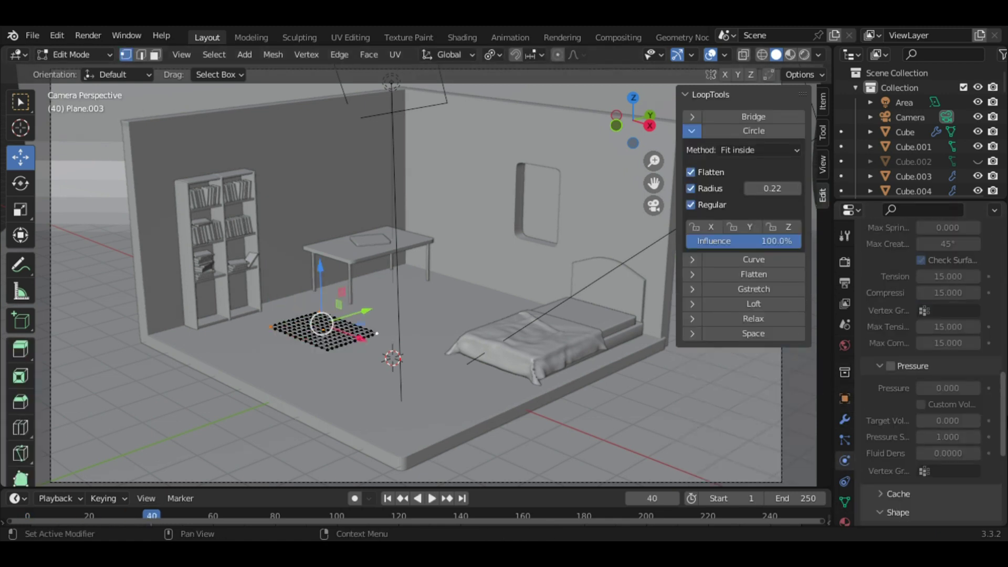
{"action": "left_click", "coordinate": [948, 419]}
{"action": "key", "text": "Tab"}
Run the pressure cloth simulation and stop once the pillow is puffed up
{"action": "key", "text": "space"}
{"action": "key", "text": "Tab"}
{"action": "right_click", "coordinate": [282, 183]}
{"action": "key", "text": "Escape"}
{"action": "key", "text": "Tab"}
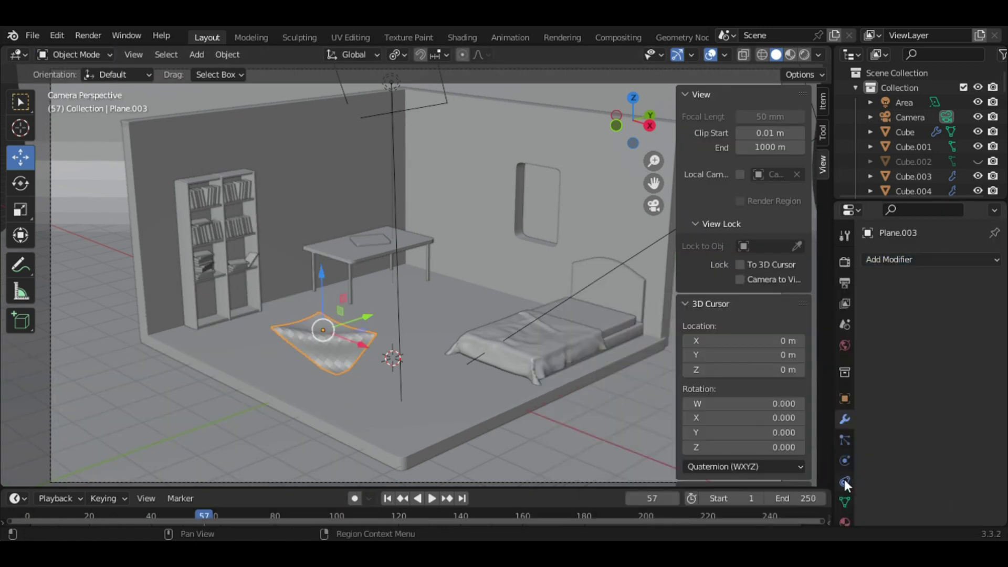
{"action": "left_click", "coordinate": [845, 462]}
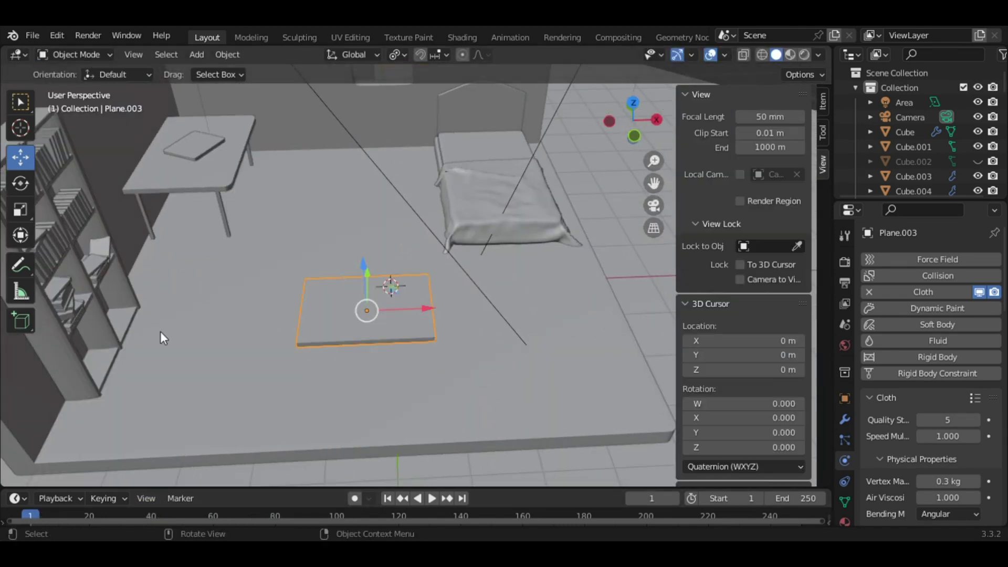
{"action": "key", "text": "space"}
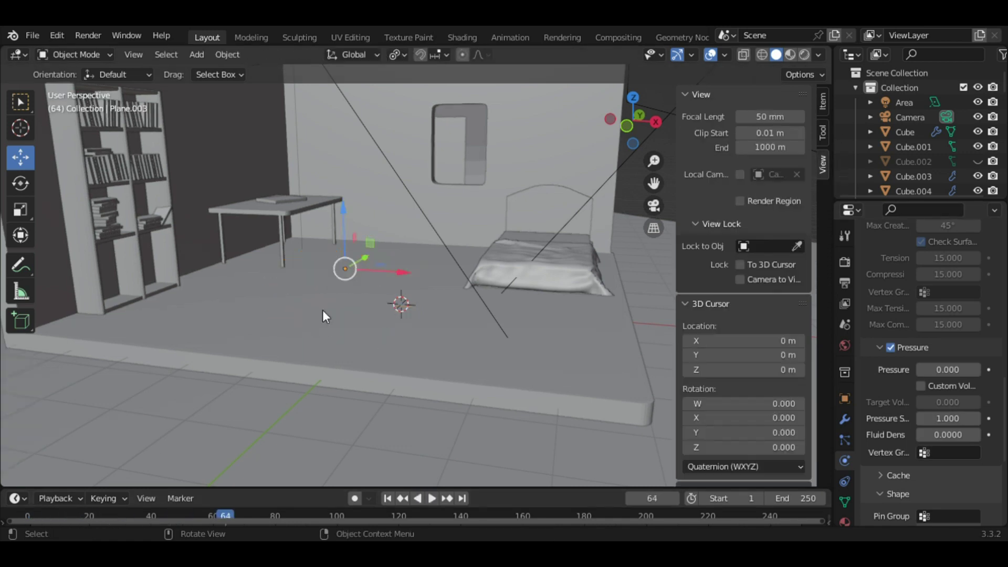
{"action": "key", "text": "space"}
{"action": "middle_click_drag", "start_coordinate": [596, 214], "coordinate": [654, 202]}
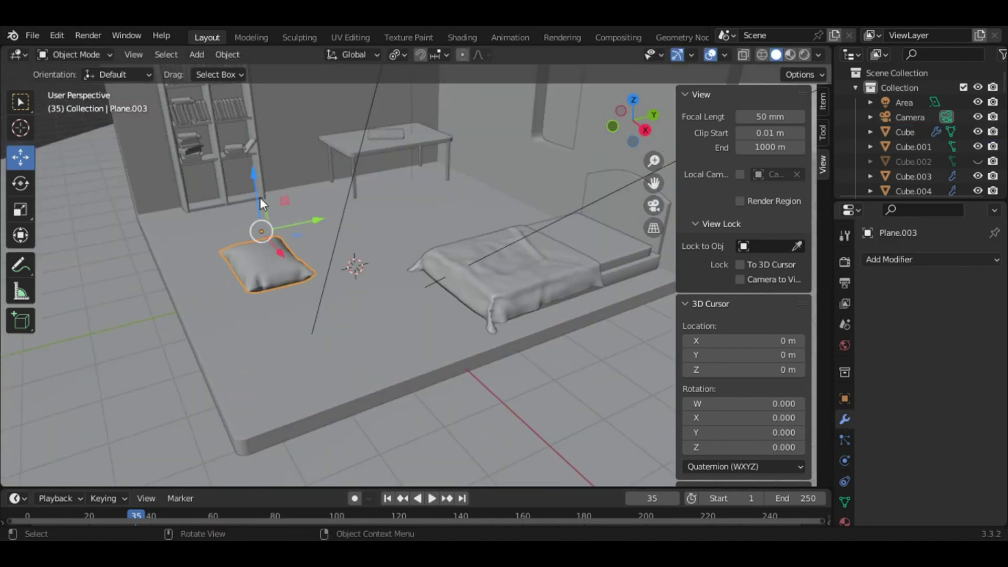
Scale the pillow onto the bed and try dark red for the bed frame
{"action": "key", "text": "s"}
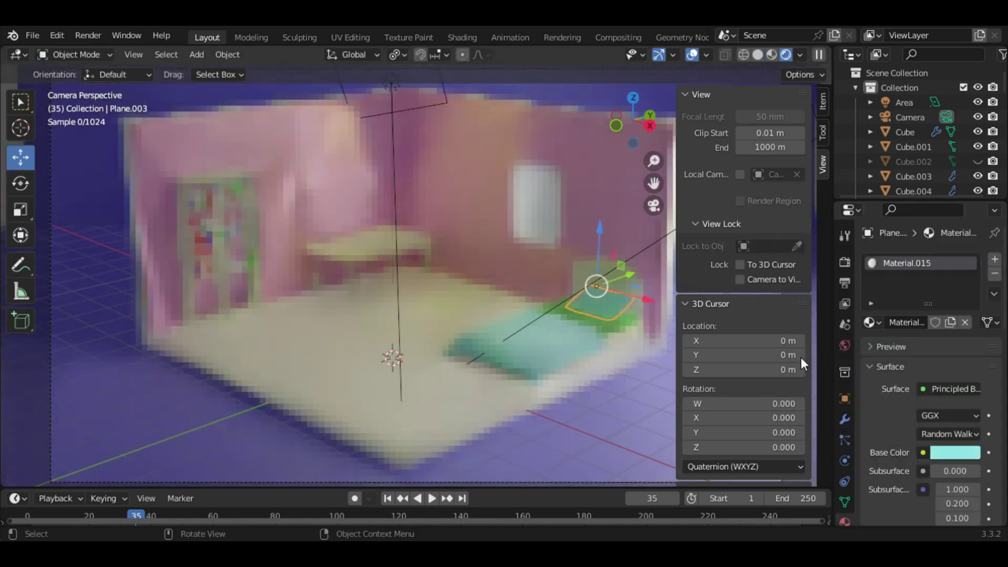
{"action": "left_click", "coordinate": [526, 302]}
{"action": "left_click", "coordinate": [955, 452]}
{"action": "left_click", "coordinate": [902, 319]}
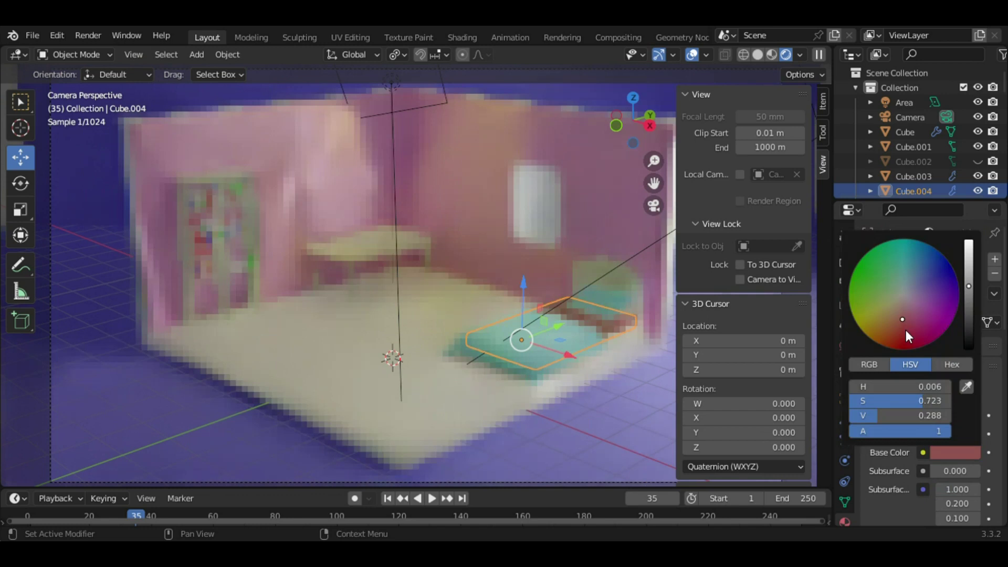
{"action": "left_click", "coordinate": [616, 409]}
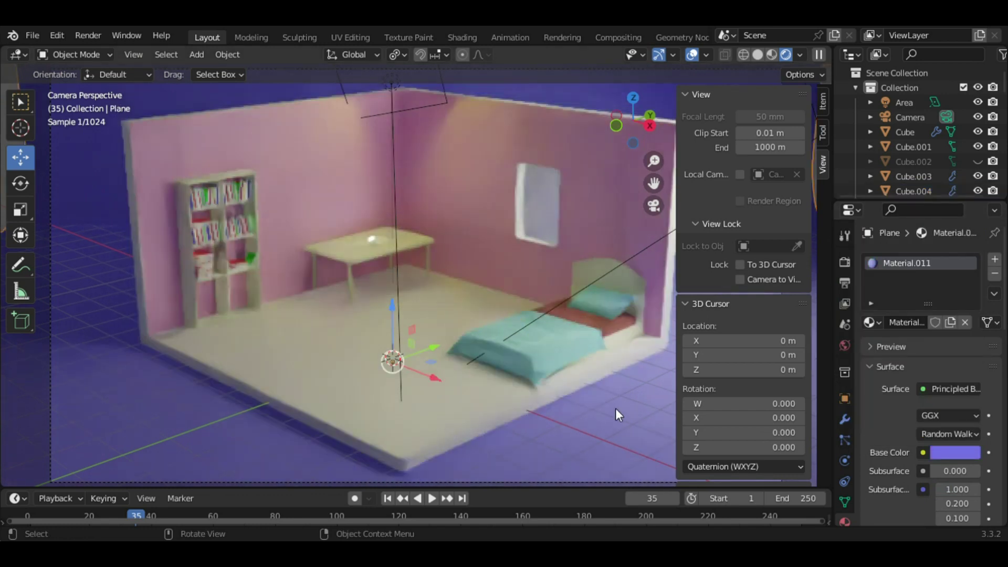
Change the bed frame's Base Color to bright yellow and hide sidebar and overlays
{"action": "left_click", "coordinate": [629, 339]}
{"action": "left_click", "coordinate": [955, 452]}
{"action": "left_click_drag", "start_coordinate": [890, 312], "coordinate": [874, 314]}
{"action": "left_click", "coordinate": [969, 270]}
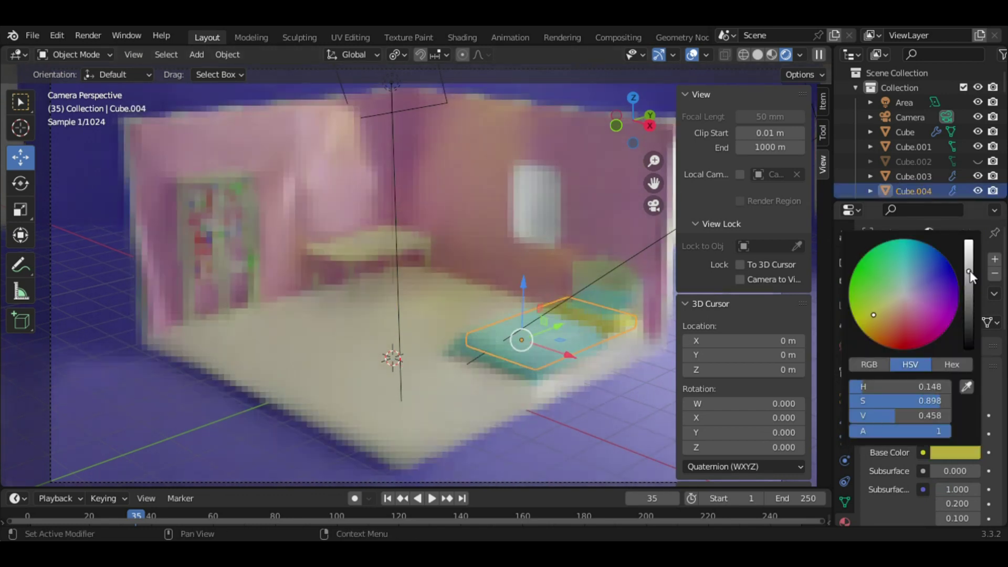
{"action": "left_click", "coordinate": [630, 431]}
{"action": "key", "text": "n"}
{"action": "left_click", "coordinate": [693, 54]}
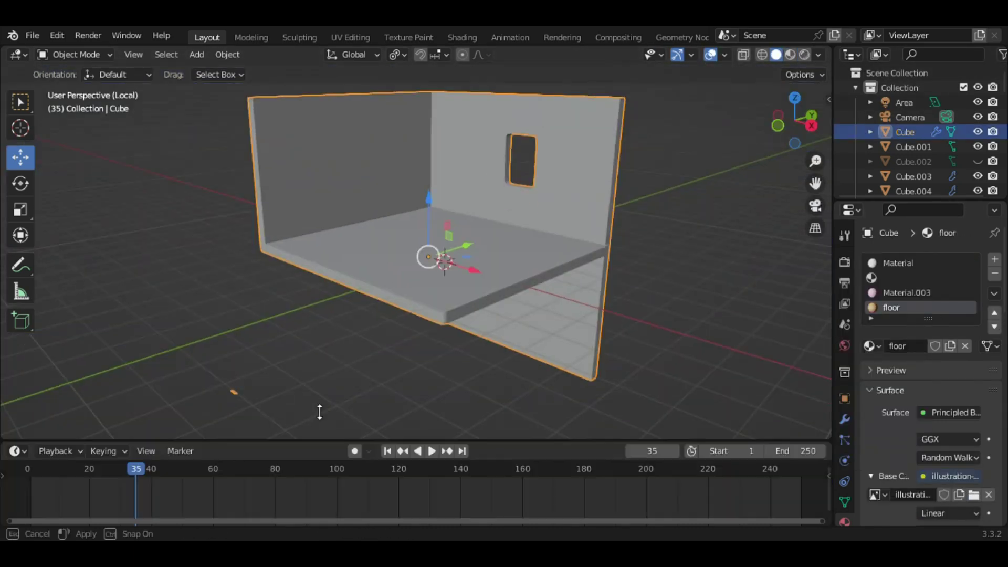
Open an image editor below and fit the floor face's UVs to the wood texture
{"action": "left_click_drag", "start_coordinate": [319, 412], "coordinate": [320, 307]}
{"action": "key", "text": "Tab"}
{"action": "left_click", "coordinate": [17, 314]}
{"action": "left_click", "coordinate": [48, 388]}
{"action": "key", "text": "3"}
{"action": "left_click", "coordinate": [436, 204]}
{"action": "key", "text": "s"}
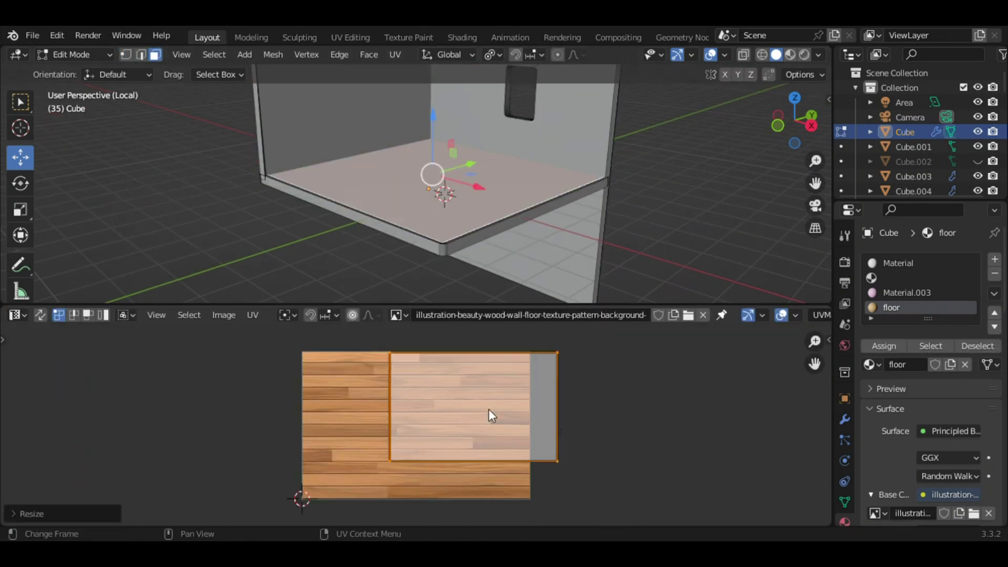
{"action": "left_click", "coordinate": [547, 438]}
Stretch the floor UVs along X, then return to the whole-room view
{"action": "key", "text": "z"}
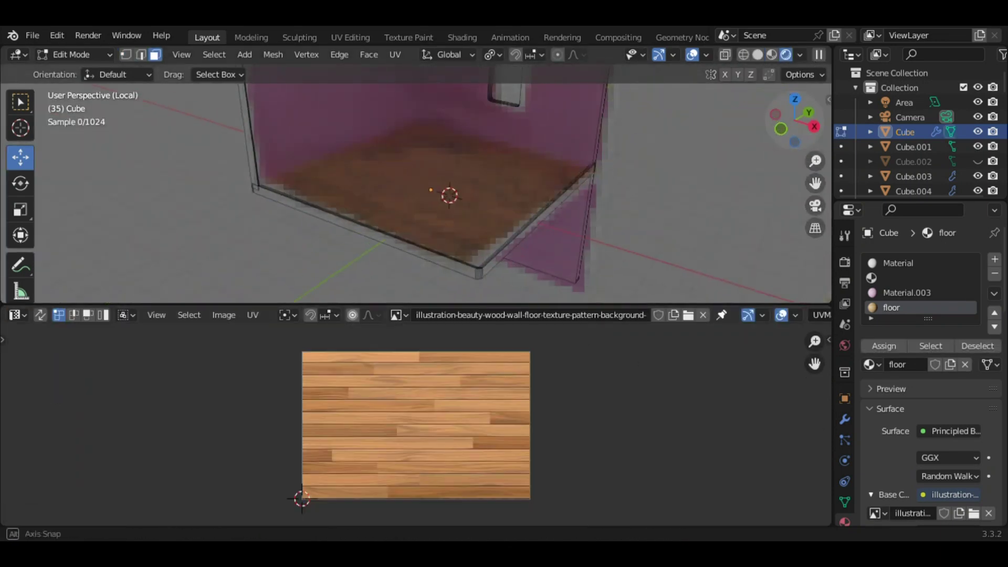
{"action": "key", "text": "s"}
{"action": "key", "text": "x"}
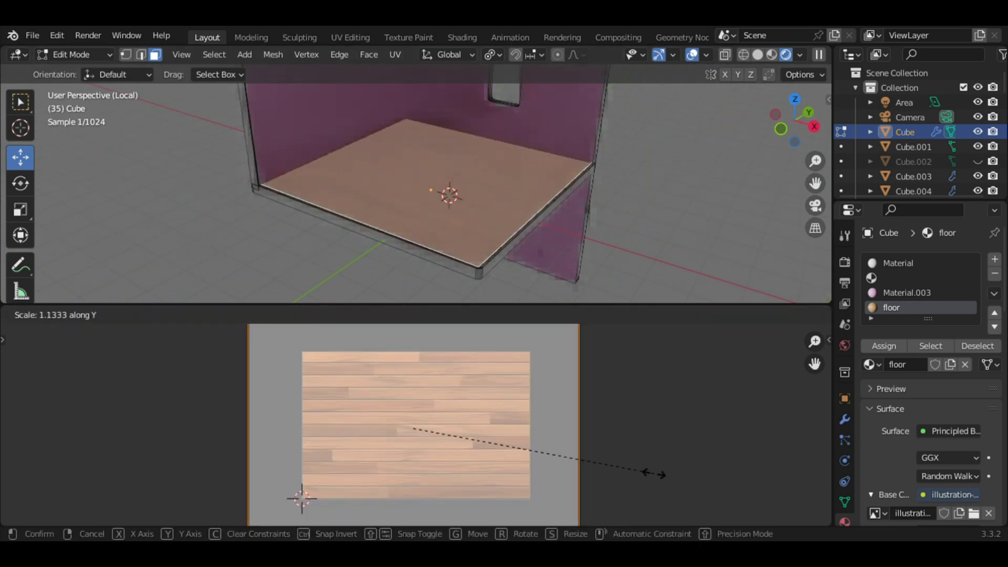
{"action": "left_click", "coordinate": [649, 470]}
{"action": "key", "text": "Tab"}
{"action": "key", "text": "KP_Divide"}
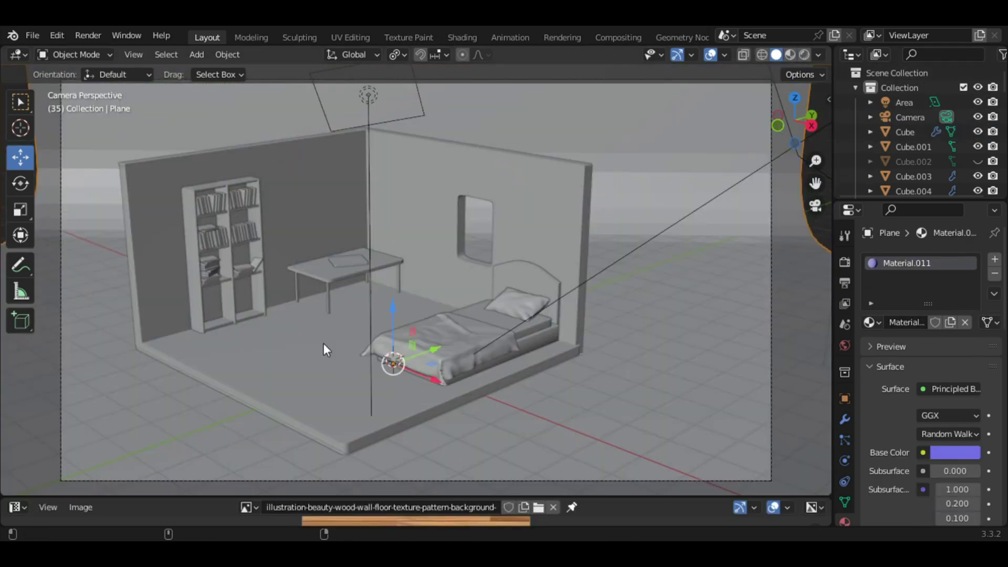
Add a plane, move it beside the bed and narrow it on Y into a rug
{"action": "key", "text": "shift+a"}
{"action": "left_click", "coordinate": [422, 241]}
{"action": "key", "text": "g"}
{"action": "left_click", "coordinate": [325, 367]}
{"action": "key", "text": "s"}
{"action": "key", "text": "y"}
{"action": "left_click", "coordinate": [460, 369]}
Subdivide the rug plane with extra cuts, trying and then removing cloth physics
{"action": "left_click", "coordinate": [845, 419]}
{"action": "key", "text": "Tab"}
{"action": "right_click", "coordinate": [268, 345]}
{"action": "left_click", "coordinate": [284, 355]}
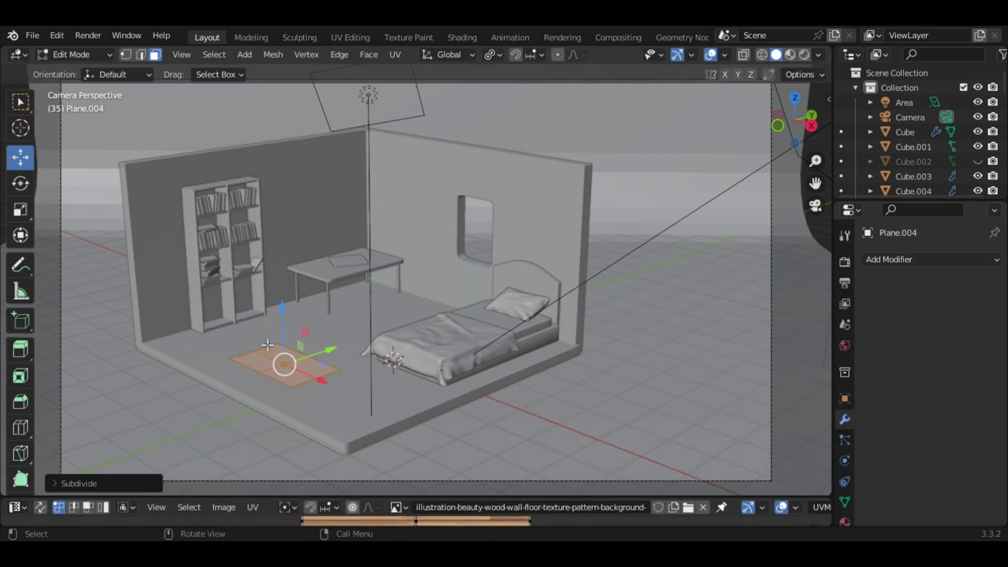
{"action": "left_click", "coordinate": [79, 483]}
{"action": "left_click", "coordinate": [73, 54]}
{"action": "left_click", "coordinate": [90, 70]}
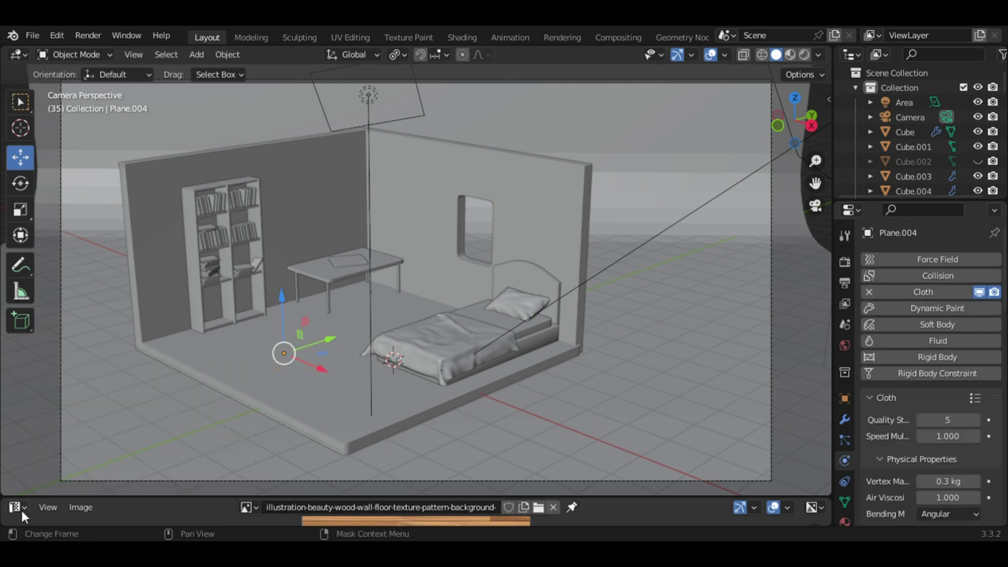
{"action": "left_click", "coordinate": [23, 517]}
{"action": "left_click", "coordinate": [173, 357]}
{"action": "left_click", "coordinate": [87, 483]}
Sculpt wrinkles into the rug with the Cloth brush
{"action": "left_click", "coordinate": [845, 419]}
{"action": "left_click", "coordinate": [74, 54]}
{"action": "left_click", "coordinate": [80, 108]}
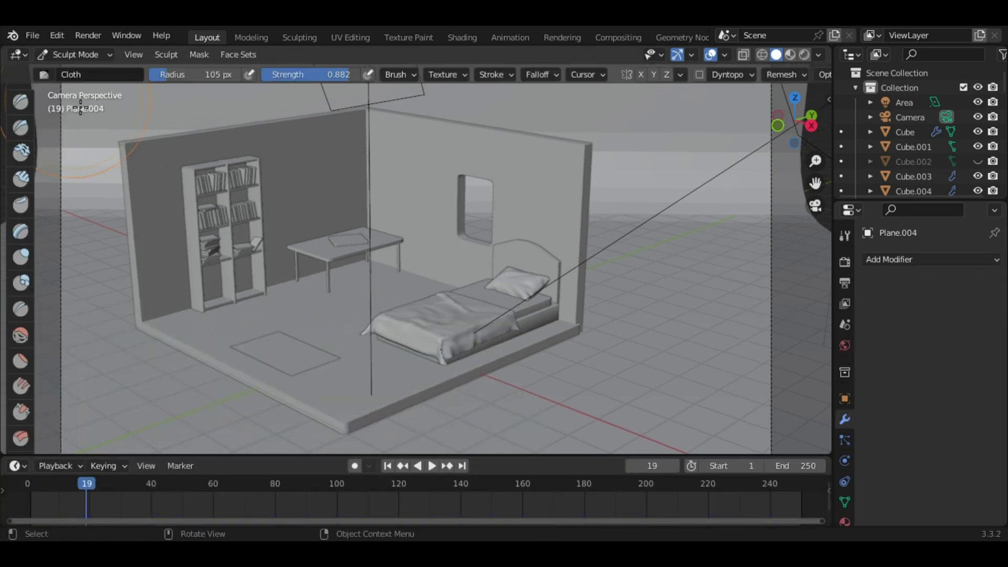
{"action": "key", "text": "KP_Divide"}
{"action": "scroll", "coordinate": [21, 200], "scroll_direction": "down", "scroll_amount": 5}
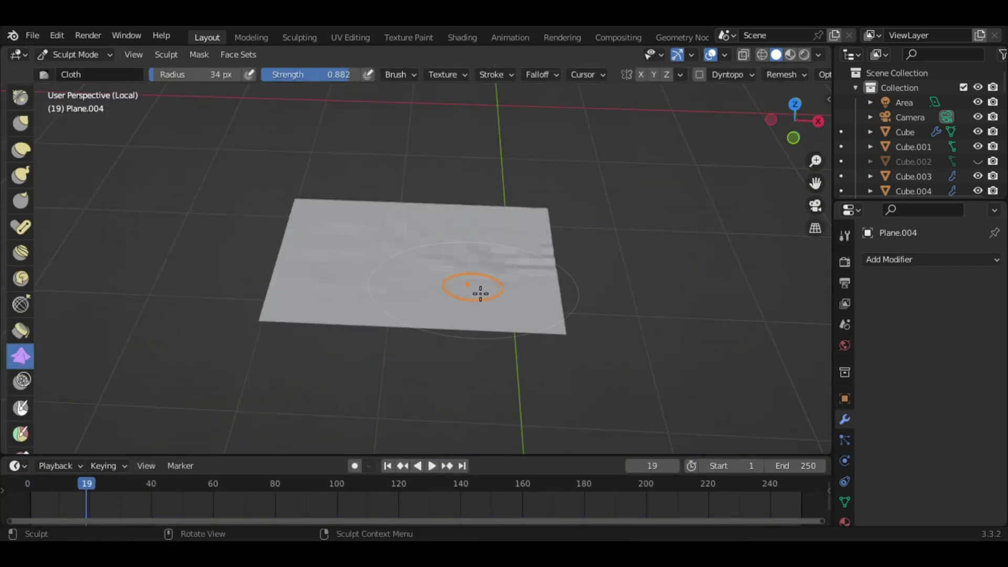
{"action": "key", "text": "ctrl+Tab"}
{"action": "right_click", "coordinate": [398, 219]}
{"action": "left_click", "coordinate": [80, 104]}
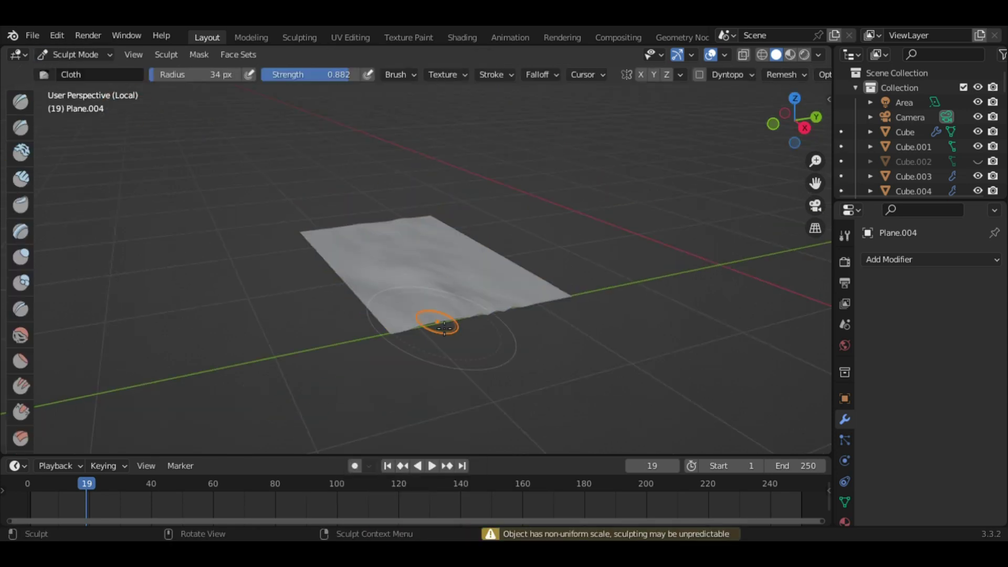
{"action": "key", "text": "KP_Divide"}
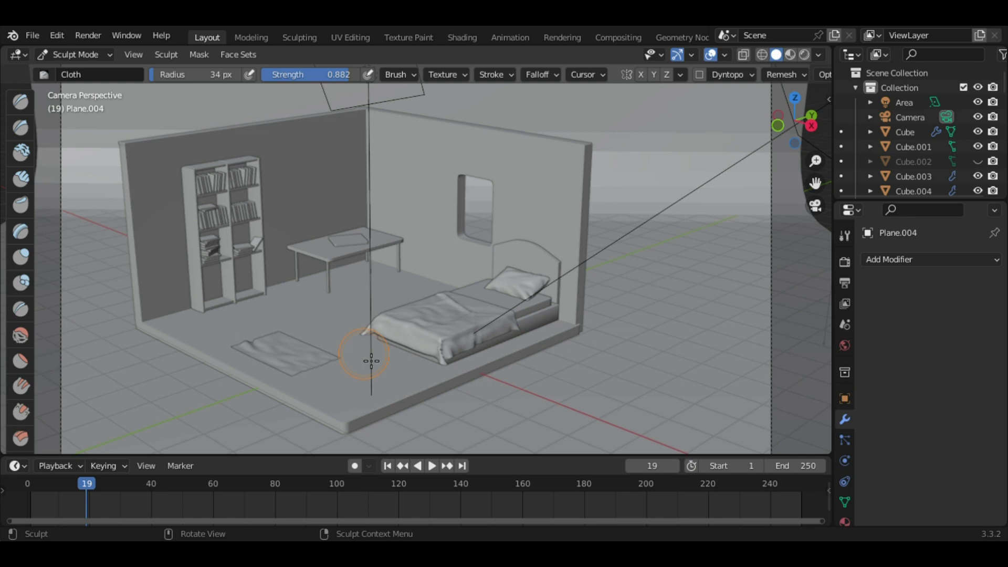
{"action": "key", "text": "ctrl+z"}
{"action": "left_click", "coordinate": [301, 341]}
Add a new cylinder and isolate it in local view
{"action": "key", "text": "shift+a"}
{"action": "left_click", "coordinate": [432, 312]}
{"action": "key", "text": "slash"}
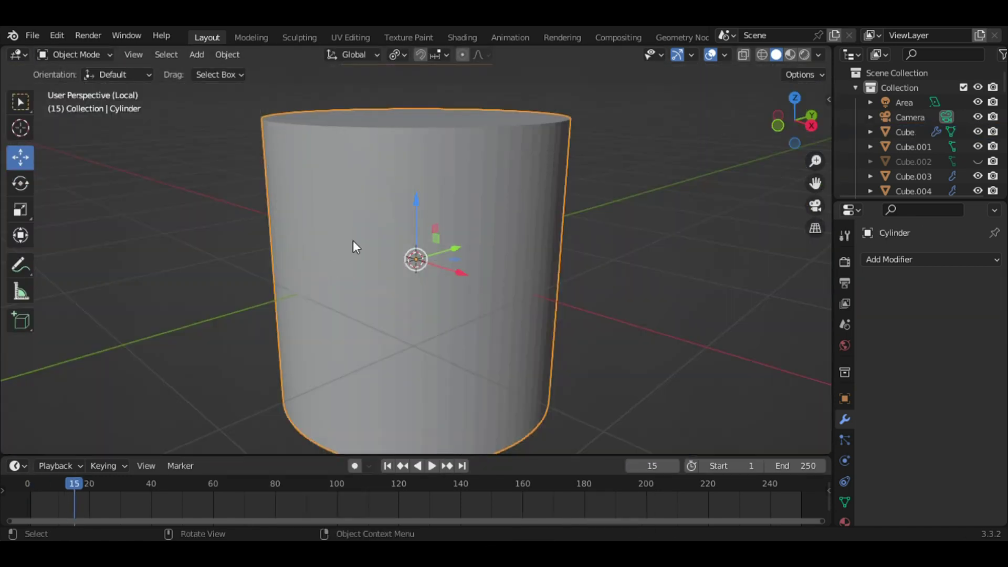
Narrow the cylinder's base and add two widened loop cuts to shape the cup body
{"action": "key", "text": "Tab"}
{"action": "left_click", "coordinate": [416, 334], "text": "alt"}
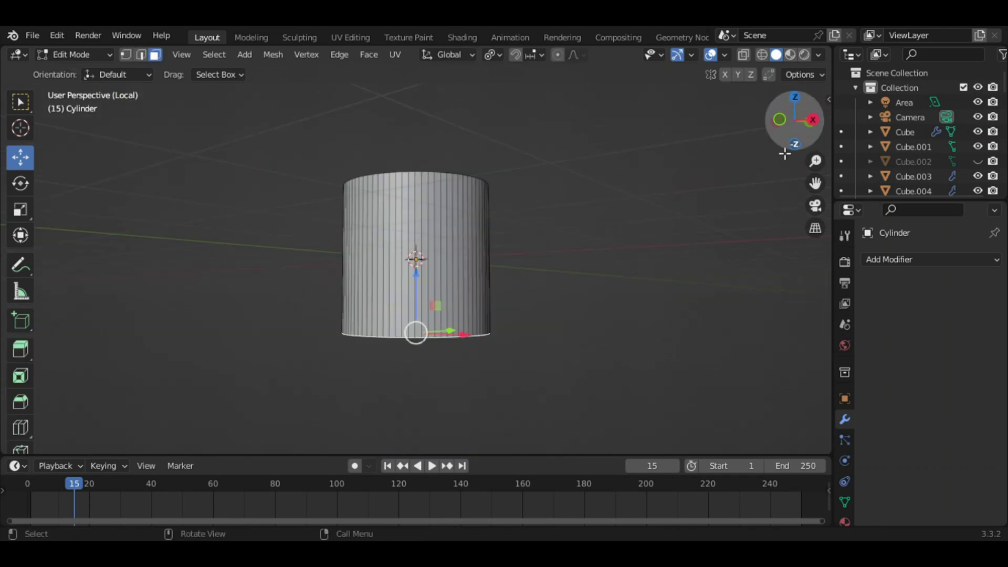
{"action": "key", "text": "s"}
{"action": "left_click", "coordinate": [596, 288]}
{"action": "key", "text": "ctrl+r"}
{"action": "left_click", "coordinate": [452, 315]}
{"action": "key", "text": "s"}
{"action": "left_click", "coordinate": [468, 331]}
{"action": "key", "text": "ctrl+r"}
{"action": "left_click", "coordinate": [457, 278]}
{"action": "key", "text": "s"}
{"action": "left_click", "coordinate": [514, 291]}
Add and resize further loop cuts higher up and near the base
{"action": "key", "text": "ctrl+r"}
{"action": "left_click", "coordinate": [454, 293]}
{"action": "left_click", "coordinate": [462, 296]}
{"action": "key", "text": "s"}
{"action": "left_click", "coordinate": [530, 299]}
{"action": "key", "text": "ctrl+r"}
{"action": "left_click", "coordinate": [470, 241]}
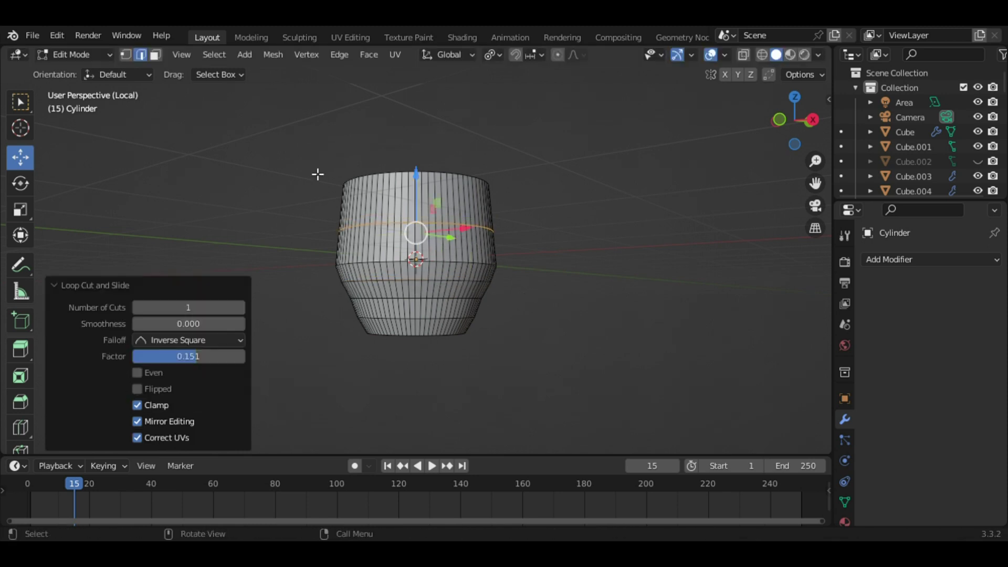
Lower the cylinder's top face and delete it to open the cup
{"action": "middle_click_drag", "start_coordinate": [318, 175], "coordinate": [451, 173]}
{"action": "key", "text": "3"}
{"action": "left_click", "coordinate": [420, 184]}
{"action": "left_click_drag", "start_coordinate": [416, 191], "coordinate": [418, 238]}
{"action": "key", "text": "x"}
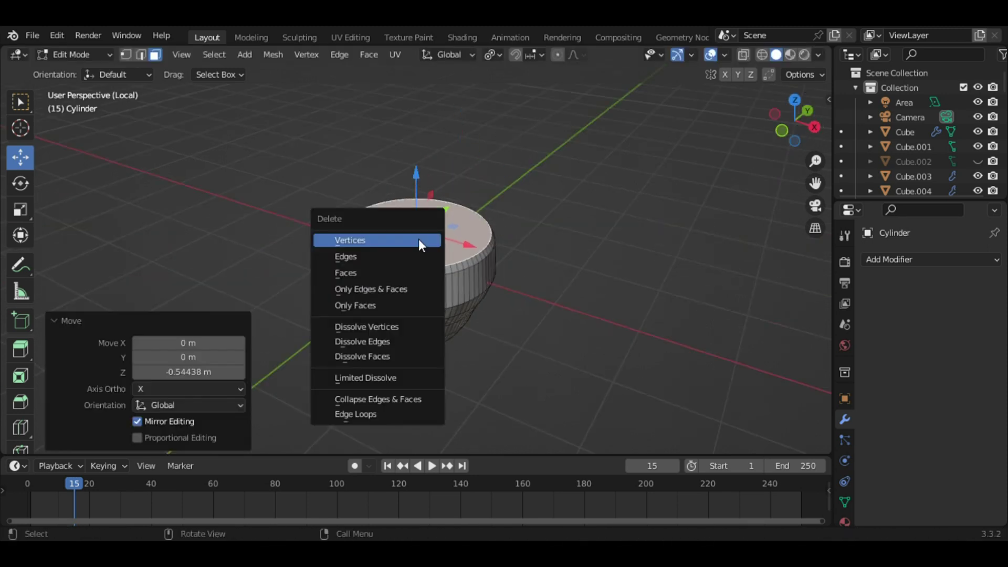
{"action": "left_click", "coordinate": [418, 240]}
Add a Solidify modifier at -0.1 m thickness and Subdivision Surface at viewport level 3
{"action": "left_click", "coordinate": [973, 260]}
{"action": "left_click", "coordinate": [964, 355]}
{"action": "left_click_drag", "start_coordinate": [948, 324], "coordinate": [924, 324]}
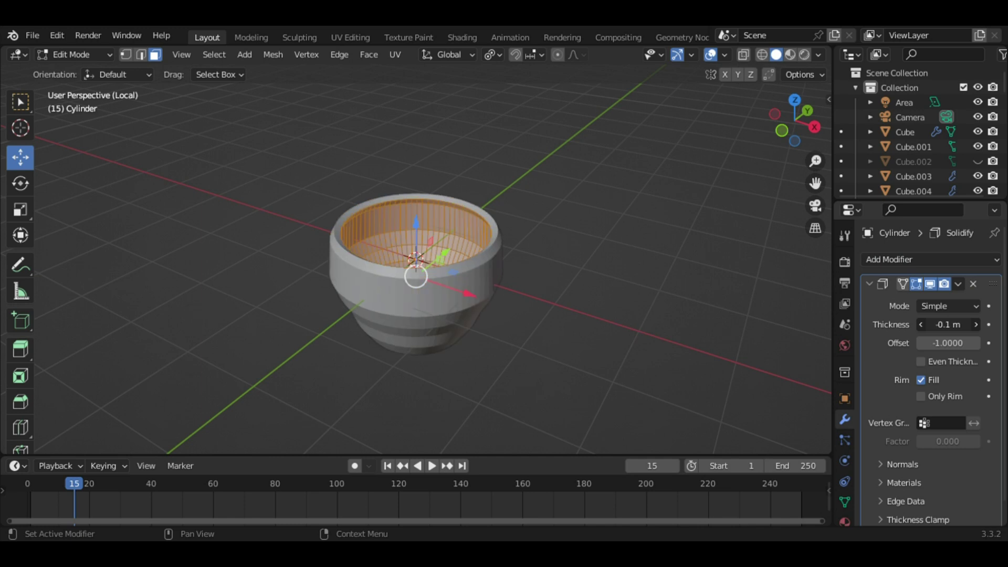
{"action": "left_click", "coordinate": [929, 259]}
{"action": "left_click", "coordinate": [683, 512]}
{"action": "left_click", "coordinate": [958, 283]}
Back in Edit Mode, select the cup's top rim edges and fill the opening with a face
{"action": "key", "text": "Tab"}
{"action": "key", "text": "ctrl+3"}
{"action": "key", "text": "shift+a"}
{"action": "key", "text": "shift+a"}
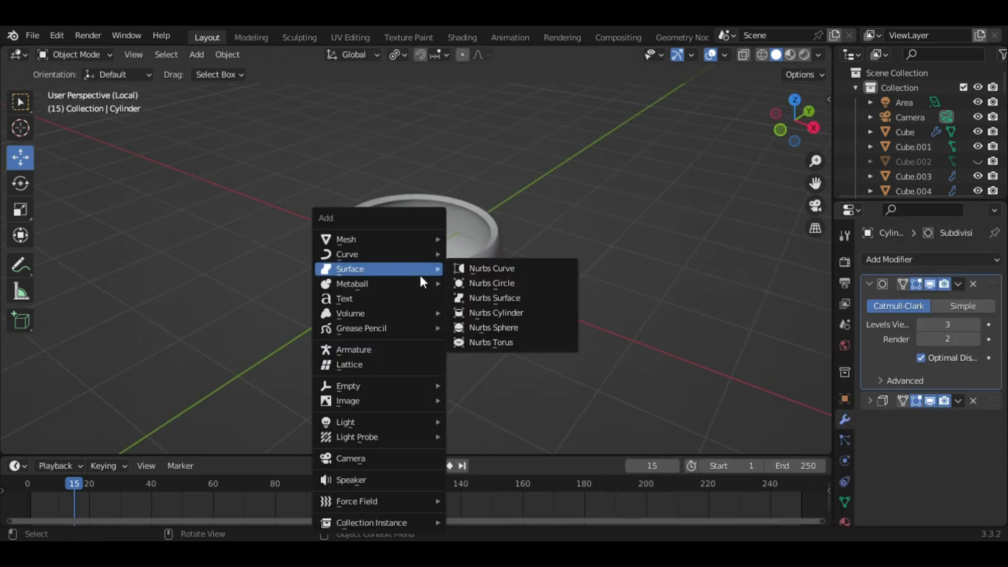
{"action": "key", "text": "Escape"}
{"action": "key", "text": "Tab"}
{"action": "scroll", "coordinate": [419, 285], "scroll_direction": "up", "scroll_amount": 3}
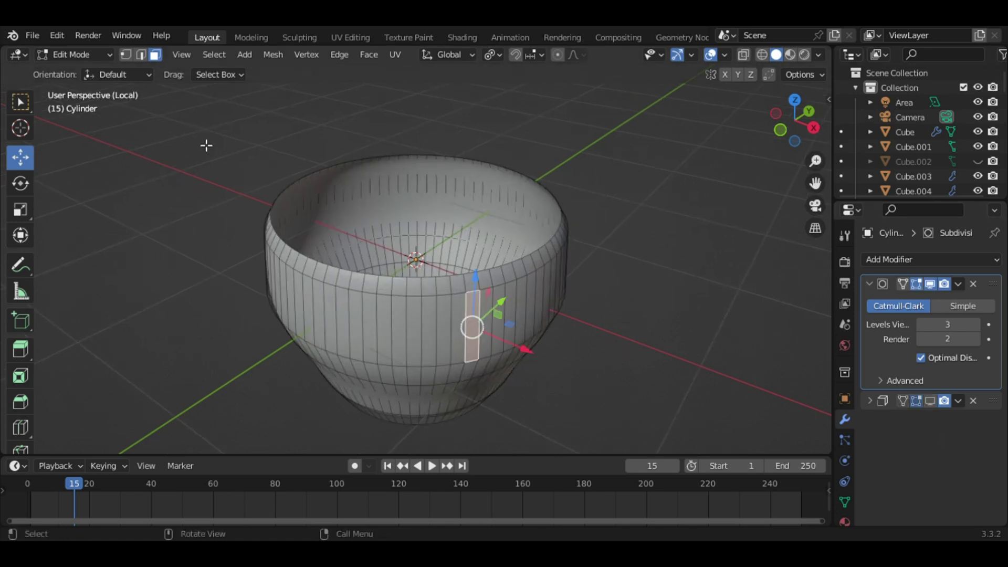
{"action": "key", "text": "2"}
{"action": "left_click", "coordinate": [433, 284], "text": "alt"}
{"action": "key", "text": "f"}
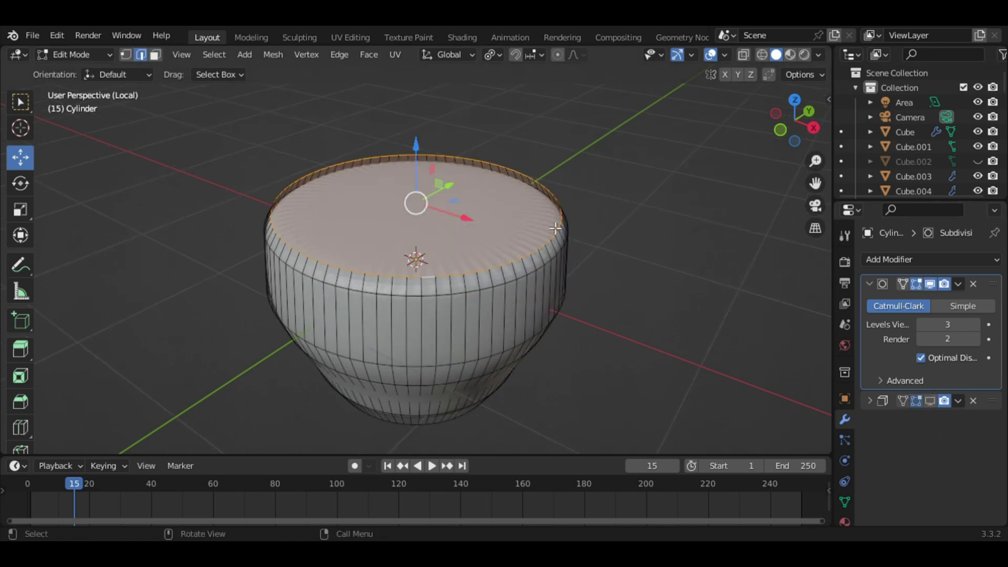
Inset the new top face and sink it downward along Z
{"action": "key", "text": "i"}
{"action": "left_click", "coordinate": [473, 226]}
{"action": "key", "text": "g"}
{"action": "key", "text": "z"}
{"action": "left_click", "coordinate": [420, 221]}
{"action": "key", "text": "g"}
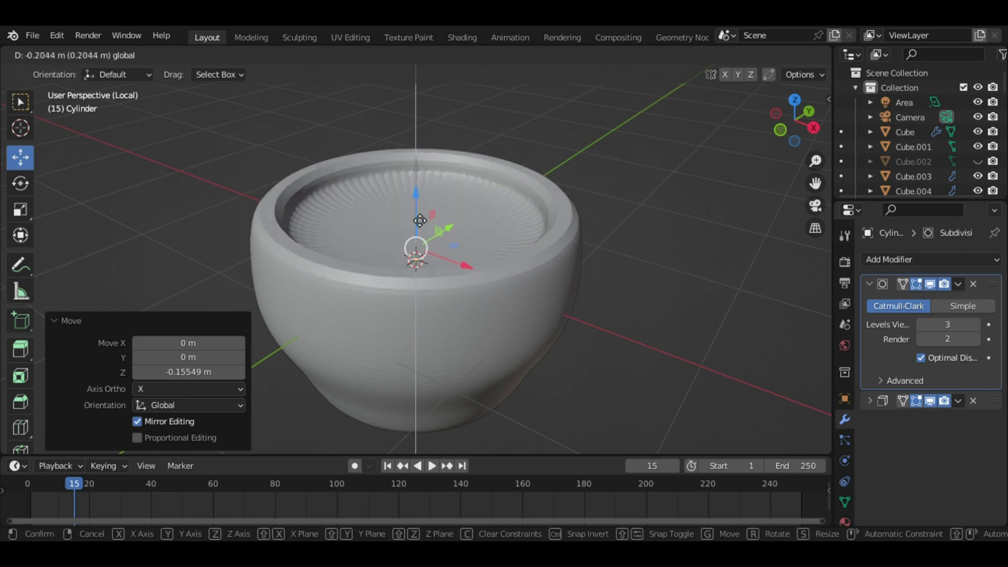
{"action": "left_click", "coordinate": [420, 221]}
Assign a new dark red material with 0.848 roughness to the sunken top face
{"action": "left_click", "coordinate": [845, 521]}
{"action": "left_click", "coordinate": [918, 340]}
{"action": "left_click", "coordinate": [956, 323]}
{"action": "left_click", "coordinate": [901, 197]}
{"action": "left_click_drag", "start_coordinate": [970, 162], "coordinate": [969, 181]}
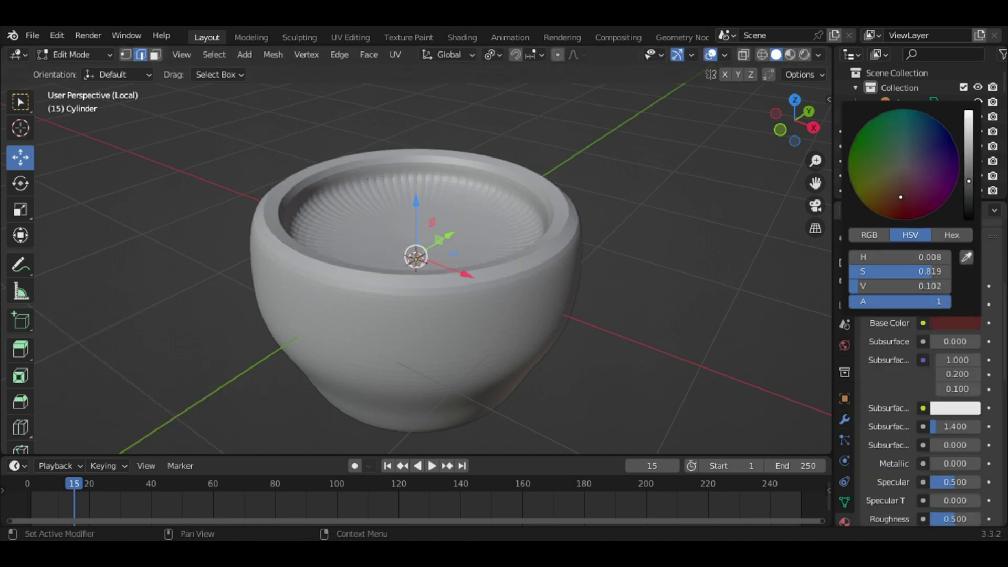
{"action": "scroll", "coordinate": [919, 367], "scroll_direction": "down", "scroll_amount": 5}
{"action": "left_click_drag", "start_coordinate": [945, 376], "coordinate": [961, 376]}
Leave the isolated view and move the cup onto the desk
{"action": "left_click", "coordinate": [73, 54]}
{"action": "key", "text": "KP_Divide"}
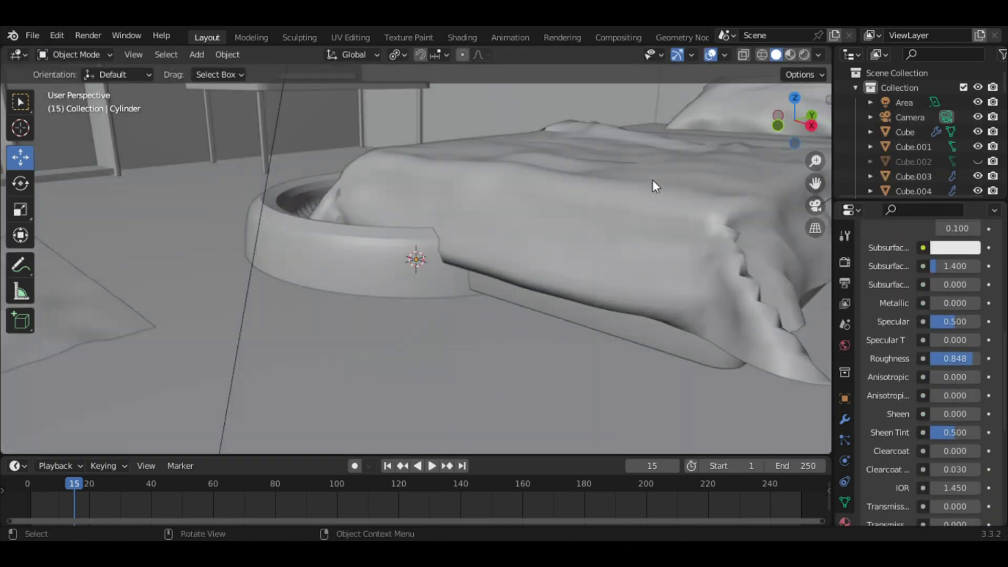
{"action": "scroll", "coordinate": [654, 186], "scroll_direction": "down", "scroll_amount": 5}
{"action": "left_click", "coordinate": [403, 242]}
{"action": "key", "text": "g"}
{"action": "left_click", "coordinate": [414, 158]}
{"action": "scroll", "coordinate": [414, 157], "scroll_direction": "up", "scroll_amount": 4}
{"action": "key", "text": "g"}
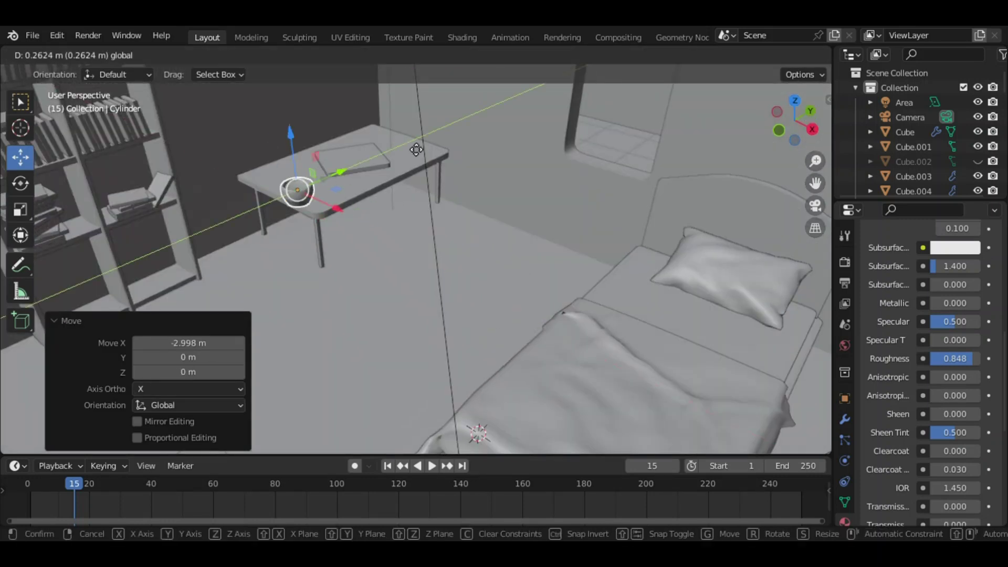
{"action": "left_click", "coordinate": [417, 150]}
Orbit around the desk and fine-tune the cup's resting position
{"action": "middle_click_drag", "start_coordinate": [417, 150], "coordinate": [271, 232]}
{"action": "key", "text": "g"}
{"action": "left_click", "coordinate": [294, 223]}
{"action": "key", "text": "g"}
{"action": "left_click", "coordinate": [225, 222]}
In Rendered shading, give the cup a new material with 0.275 transmission and IOR 4.550
{"action": "key", "text": "KP_Divide"}
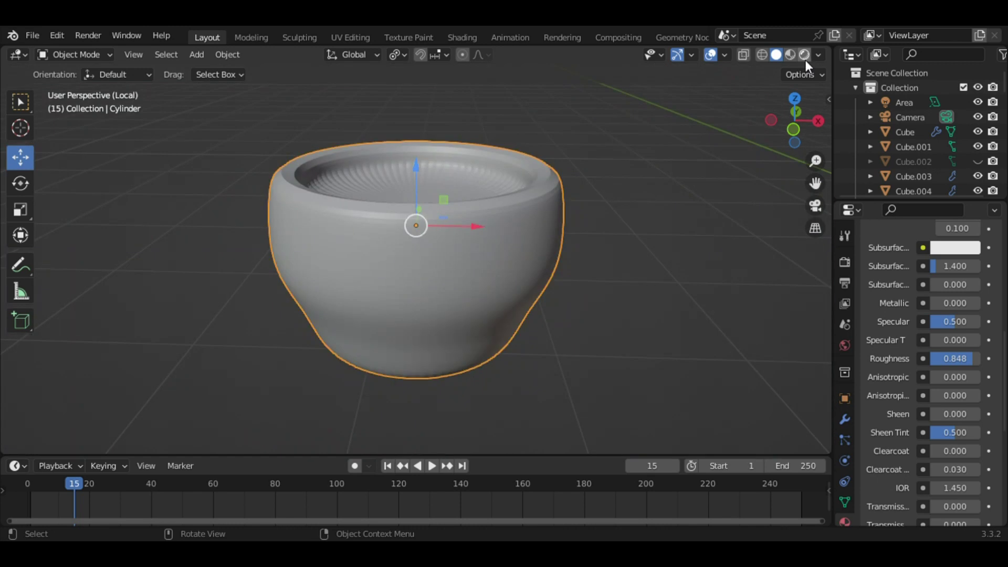
{"action": "left_click", "coordinate": [805, 55]}
{"action": "scroll", "coordinate": [903, 343], "scroll_direction": "up", "scroll_amount": 10}
{"action": "left_click", "coordinate": [914, 344]}
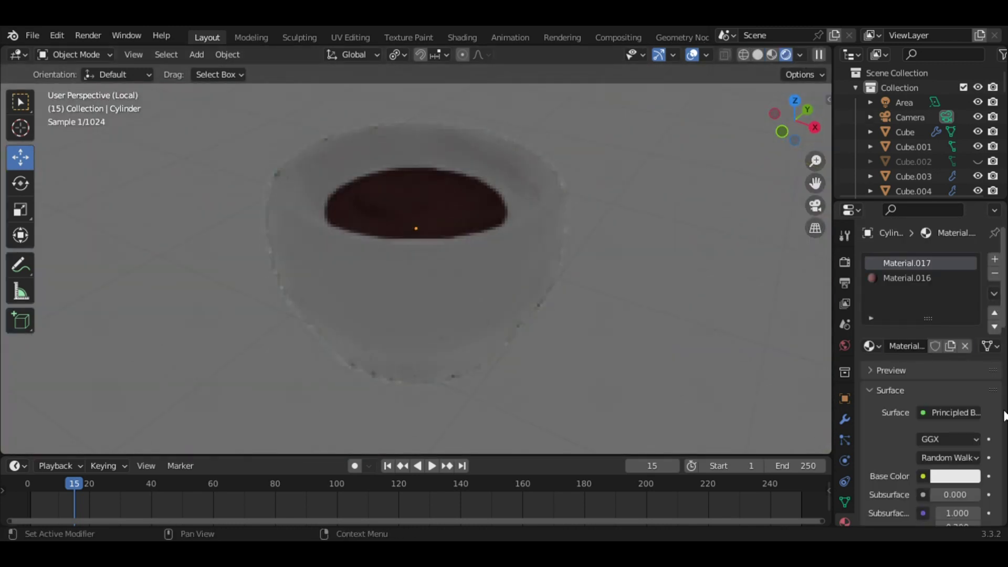
{"action": "scroll", "coordinate": [937, 298], "scroll_direction": "down", "scroll_amount": 10}
{"action": "scroll", "coordinate": [938, 297], "scroll_direction": "down", "scroll_amount": 7}
{"action": "scroll", "coordinate": [938, 298], "scroll_direction": "up", "scroll_amount": 1}
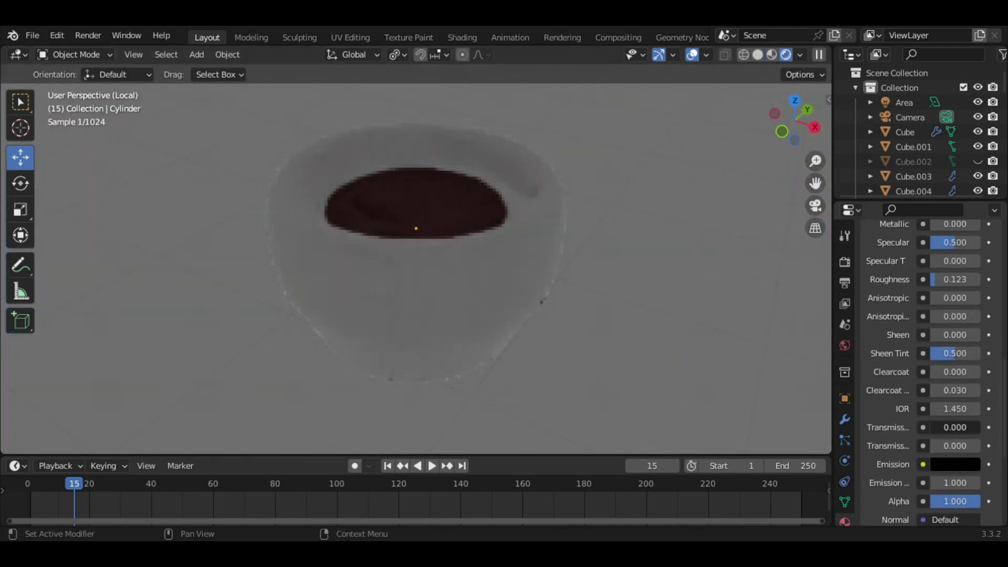
{"action": "left_click_drag", "start_coordinate": [940, 427], "coordinate": [966, 427]}
{"action": "left_click", "coordinate": [757, 54]}
Scale the cup down to 0.91 and add a Path curve at the origin
{"action": "key", "text": "KP_Divide"}
{"action": "mouse_move", "coordinate": [606, 159]}
{"action": "middle_mouse_down"}
{"action": "mouse_move", "coordinate": [551, 184]}
{"action": "mouse_move", "coordinate": [711, 180]}
{"action": "middle_mouse_up"}
{"action": "key", "text": "s"}
{"action": "left_click", "coordinate": [688, 180]}
{"action": "key", "text": "KP_Divide"}
{"action": "key", "text": "shift+a"}
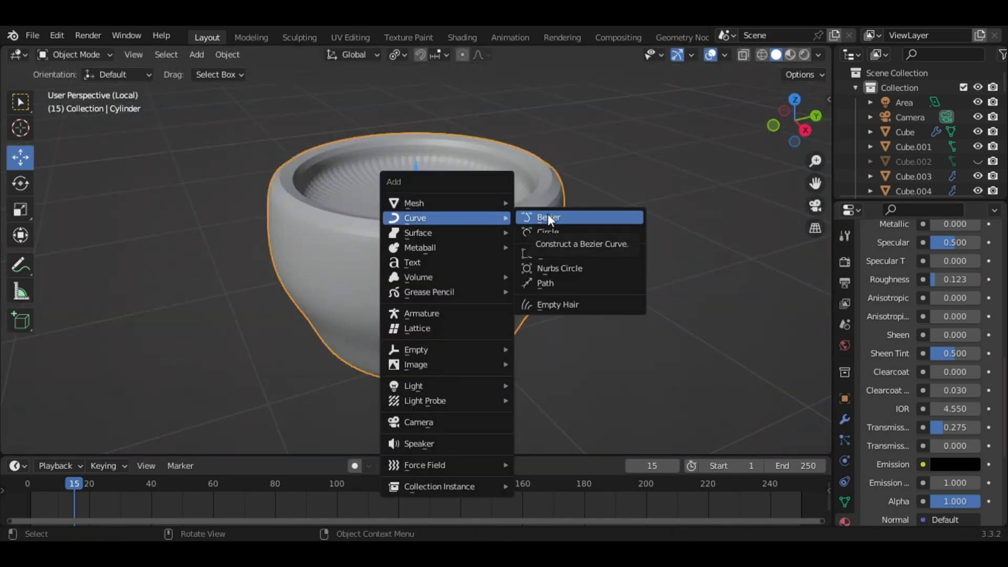
{"action": "key", "text": "shift+a"}
Give a NURBS path a thin bevel, taper its tip and bend it into a leaf tendril
{"action": "left_click", "coordinate": [507, 317]}
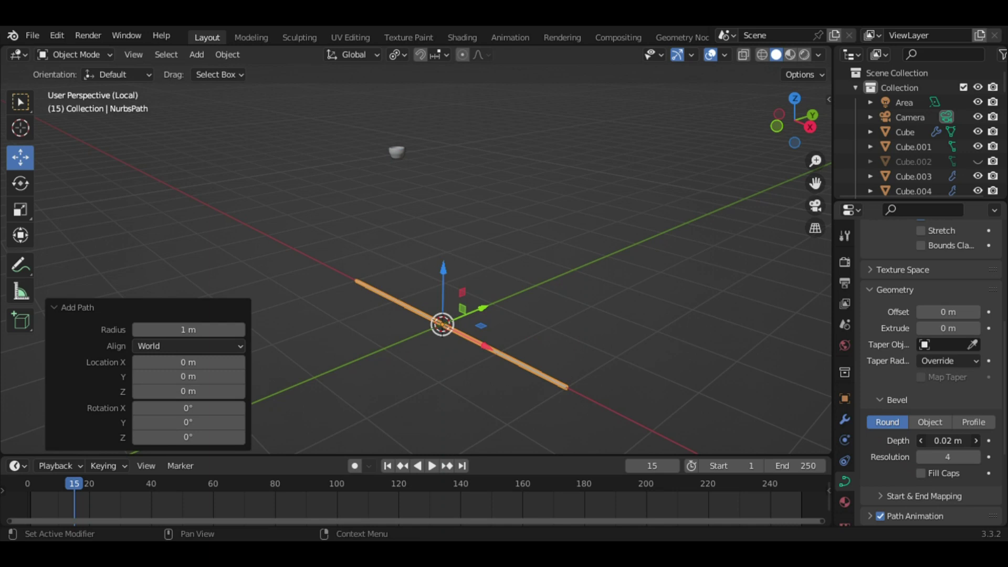
{"action": "scroll", "coordinate": [930, 368], "scroll_direction": "down", "scroll_amount": 2}
{"action": "left_click_drag", "start_coordinate": [948, 391], "coordinate": [971, 390]}
{"action": "left_click_drag", "start_coordinate": [948, 261], "coordinate": [961, 278]}
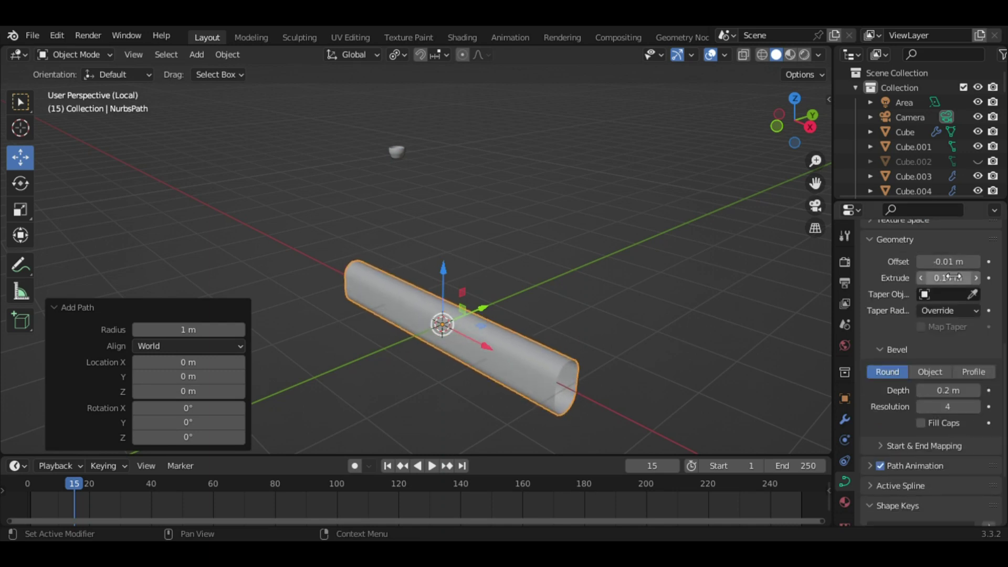
{"action": "key", "text": "Tab"}
{"action": "key", "text": "alt+s"}
{"action": "left_click", "coordinate": [567, 387]}
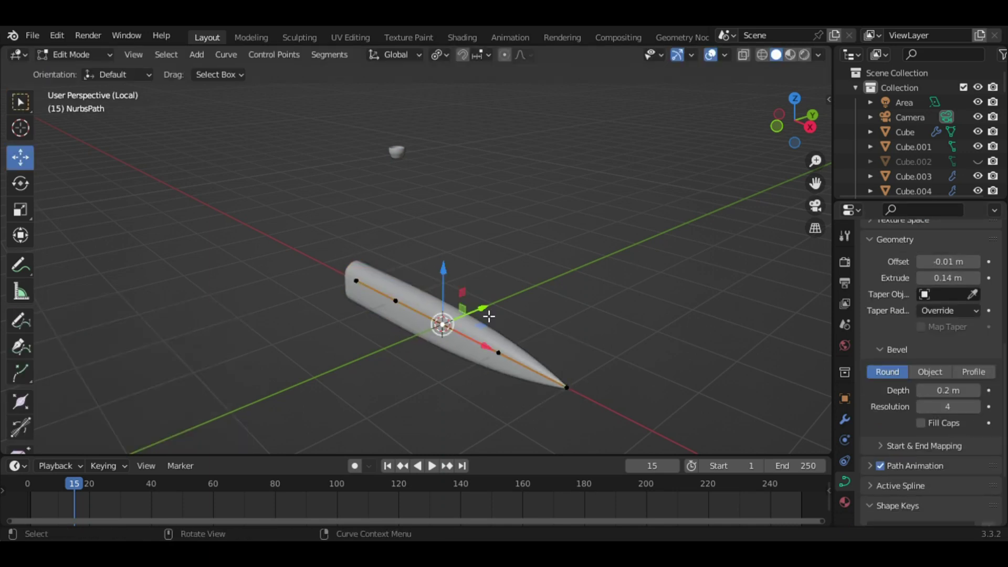
{"action": "left_click_drag", "start_coordinate": [486, 315], "coordinate": [367, 308]}
{"action": "key", "text": "Tab"}
Stand the leaf upright with a 90° Y rotation and raise it along Z and Y
{"action": "key", "text": "r"}
{"action": "key", "text": "y"}
{"action": "key", "text": "9"}
{"action": "key", "text": "0"}
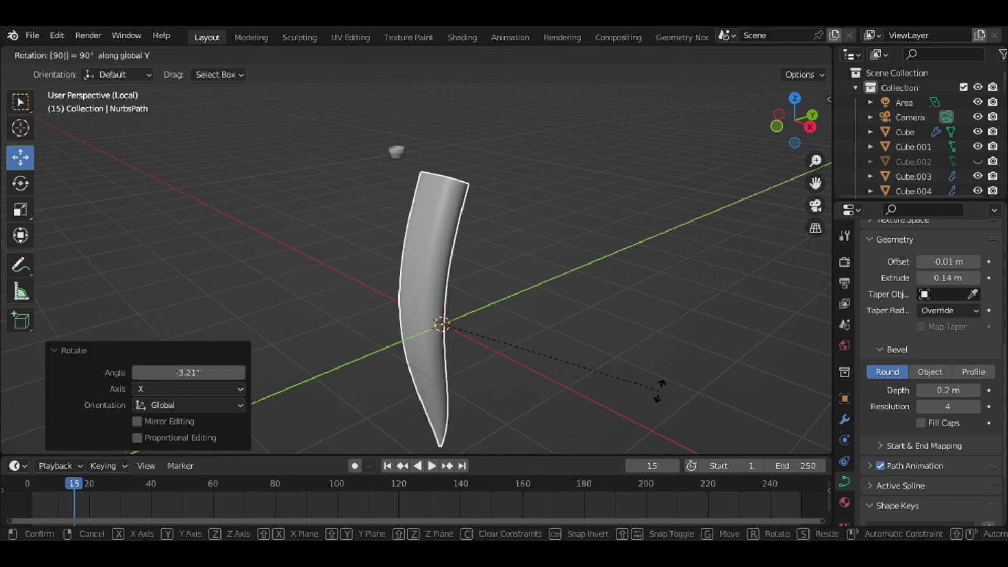
{"action": "key", "text": "Return"}
{"action": "key", "text": "g"}
{"action": "key", "text": "z"}
{"action": "key", "text": "g"}
{"action": "key", "text": "y"}
{"action": "key", "text": "Return"}
Move the leaf along X toward the cup and check it from the top view
{"action": "key", "text": "KP_Decimal"}
{"action": "key", "text": "g"}
{"action": "key", "text": "x"}
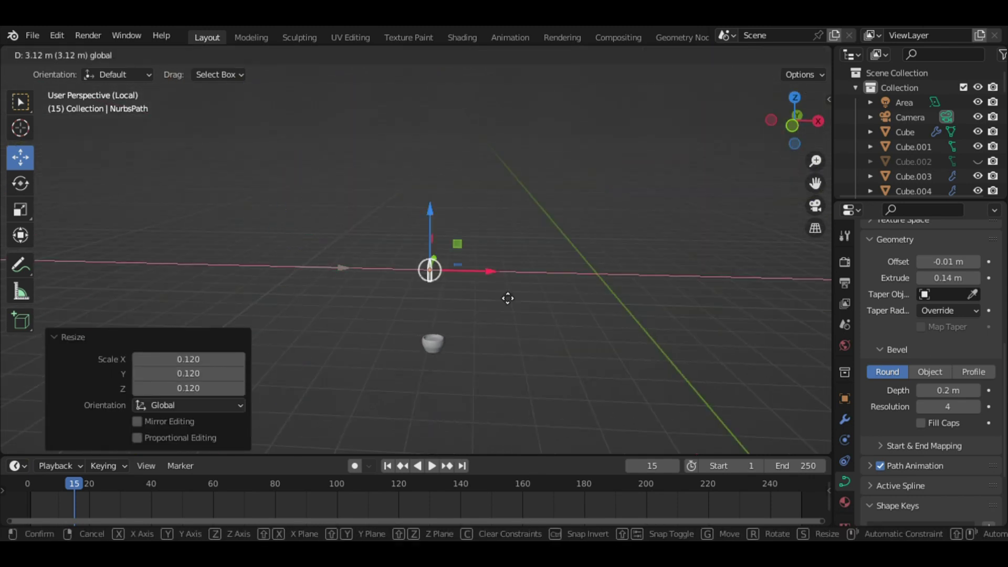
{"action": "key", "text": "Return"}
{"action": "key", "text": "KP_7"}
{"action": "middle_click_drag", "start_coordinate": [775, 196], "coordinate": [578, 273]}
{"action": "left_click_drag", "start_coordinate": [389, 368], "coordinate": [386, 332]}
Rotate the leaf and move it along Y and Z down into the cup
{"action": "key", "text": "r"}
{"action": "key", "text": "g"}
{"action": "key", "text": "y"}
{"action": "key", "text": "g"}
{"action": "key", "text": "z"}
{"action": "left_click", "coordinate": [456, 367]}
Duplicate the leaf, turn the copy 90° about Z and move it beside the original
{"action": "key", "text": "shift+d"}
{"action": "key", "text": "Escape"}
{"action": "key", "text": "r"}
{"action": "key", "text": "z"}
{"action": "key", "text": "9"}
{"action": "key", "text": "0"}
{"action": "key", "text": "Return"}
{"action": "key", "text": "g"}
{"action": "left_click", "coordinate": [579, 346]}
Shrink the duplicate leaf and reposition it along Z and X in the cup
{"action": "key", "text": "g"}
{"action": "key", "text": "z"}
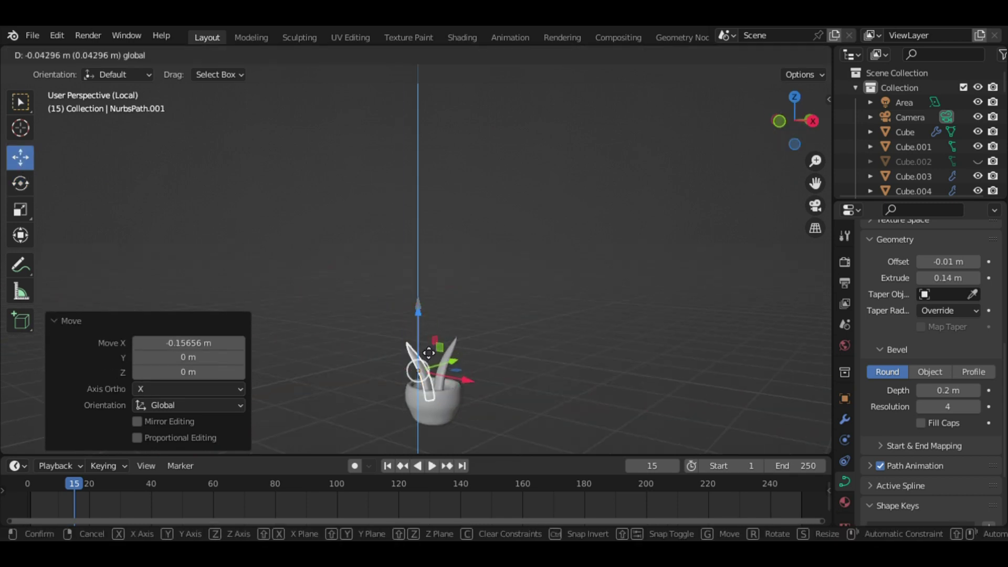
{"action": "left_click", "coordinate": [667, 300]}
{"action": "key", "text": "s"}
{"action": "key", "text": "g"}
{"action": "key", "text": "z"}
{"action": "key", "text": "x"}
{"action": "left_click", "coordinate": [404, 346]}
Shift the duplicate's control points along X and rotate them 90° about X
{"action": "key", "text": "Tab"}
{"action": "key", "text": "a"}
{"action": "key", "text": "g"}
{"action": "key", "text": "x"}
{"action": "left_click", "coordinate": [459, 313]}
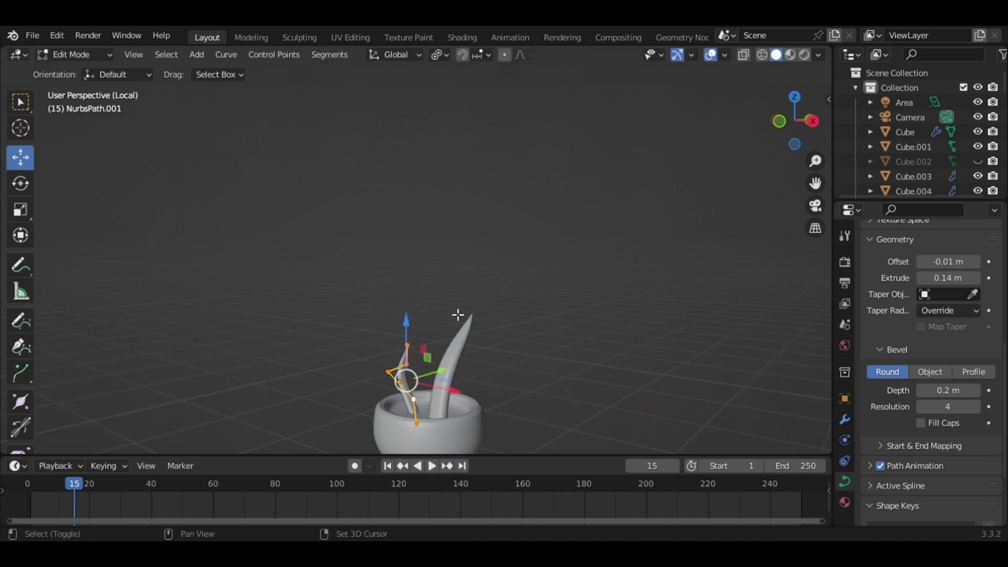
{"action": "key", "text": "r"}
{"action": "key", "text": "x"}
{"action": "key", "text": "9"}
{"action": "key", "text": "0"}
{"action": "left_click", "coordinate": [450, 397]}
{"action": "key", "text": "r"}
{"action": "key", "text": "Escape"}
{"action": "key", "text": "Tab"}
Duplicate the tendril again and move, rotate and scale the copy within the pot
{"action": "key", "text": "Tab"}
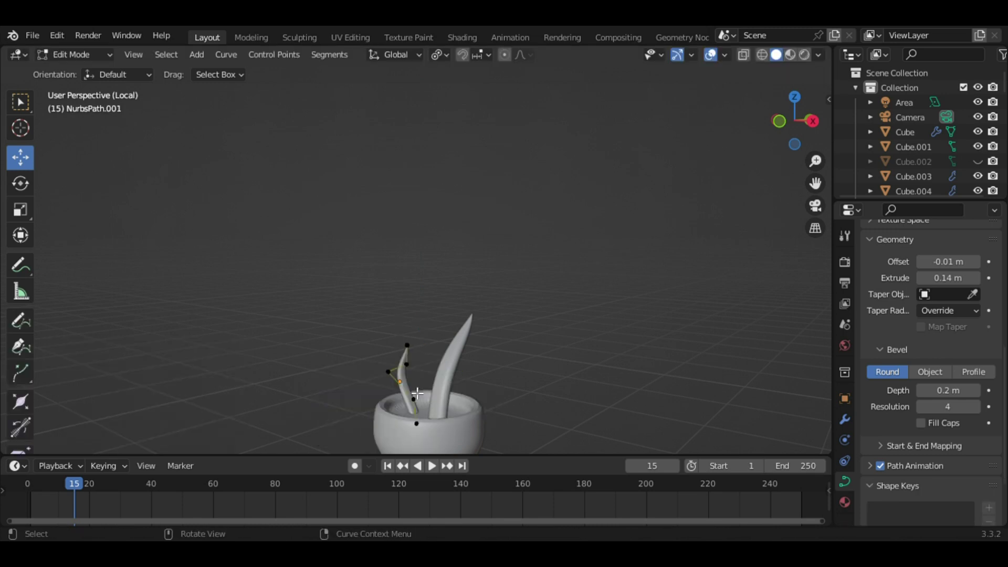
{"action": "key", "text": "Tab"}
{"action": "key", "text": "shift+d"}
{"action": "left_click", "coordinate": [425, 396]}
{"action": "key", "text": "g"}
{"action": "left_click", "coordinate": [407, 391]}
{"action": "key", "text": "s"}
{"action": "left_click", "coordinate": [399, 388]}
{"action": "middle_click_drag", "start_coordinate": [399, 387], "coordinate": [521, 362]}
Add one more tendril copy in place, rotated -90° about Z
{"action": "key", "text": "shift+d"}
{"action": "right_click", "coordinate": [490, 361]}
{"action": "type", "text": "srz90"}
{"action": "key", "text": "Return"}
{"action": "key", "text": "ctrl+z"}
{"action": "middle_click_drag", "start_coordinate": [547, 375], "coordinate": [582, 345]}
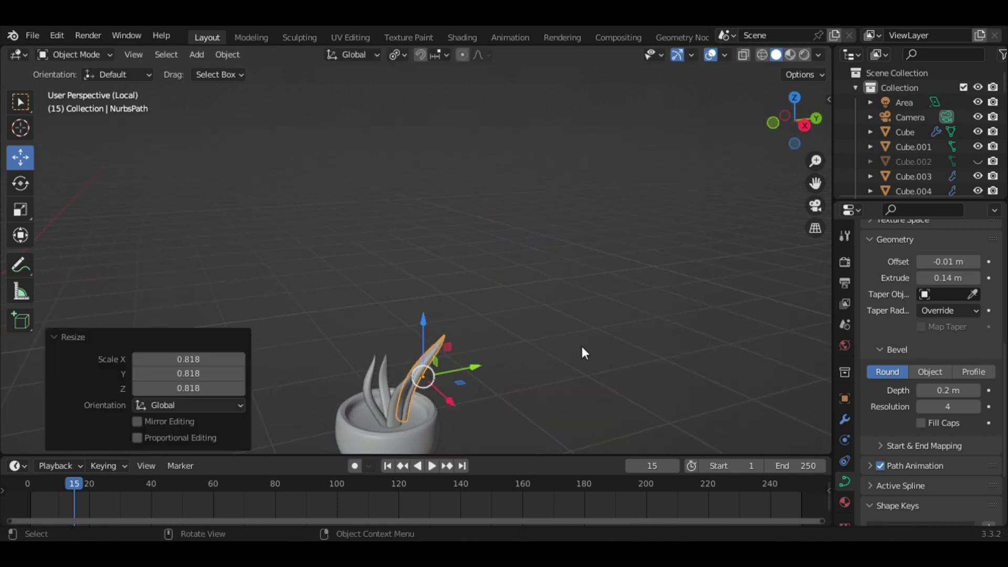
Give the selected tendrils' material a green emission at strength 1.7 and preview it rendered
{"action": "left_click", "coordinate": [379, 377], "text": "shift"}
{"action": "left_click", "coordinate": [845, 503]}
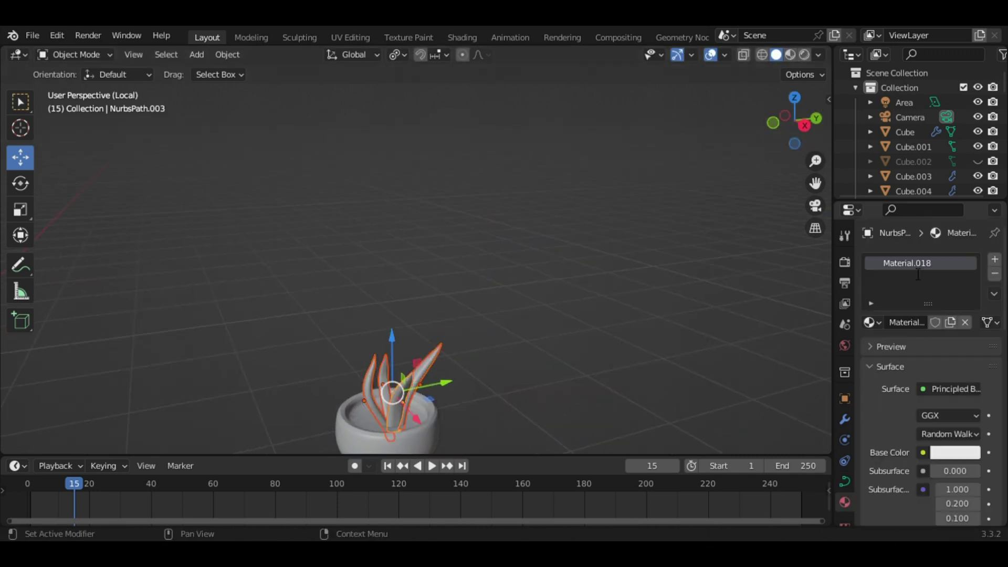
{"action": "key", "text": "Return"}
{"action": "left_click", "coordinate": [955, 452]}
{"action": "scroll", "coordinate": [924, 367], "scroll_direction": "down", "scroll_amount": 5}
{"action": "left_click", "coordinate": [956, 485]}
{"action": "key", "text": "KP_Divide"}
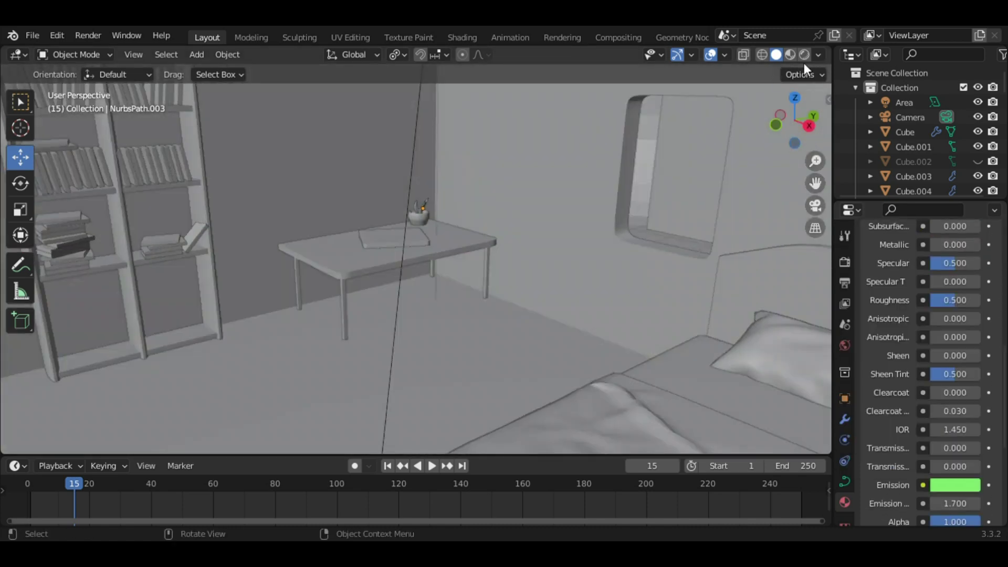
{"action": "left_click", "coordinate": [804, 55]}
Set the Cylinder material's IOR to 1 and return to solid shading
{"action": "left_click", "coordinate": [421, 217]}
{"action": "scroll", "coordinate": [930, 384], "scroll_direction": "down", "scroll_amount": 3}
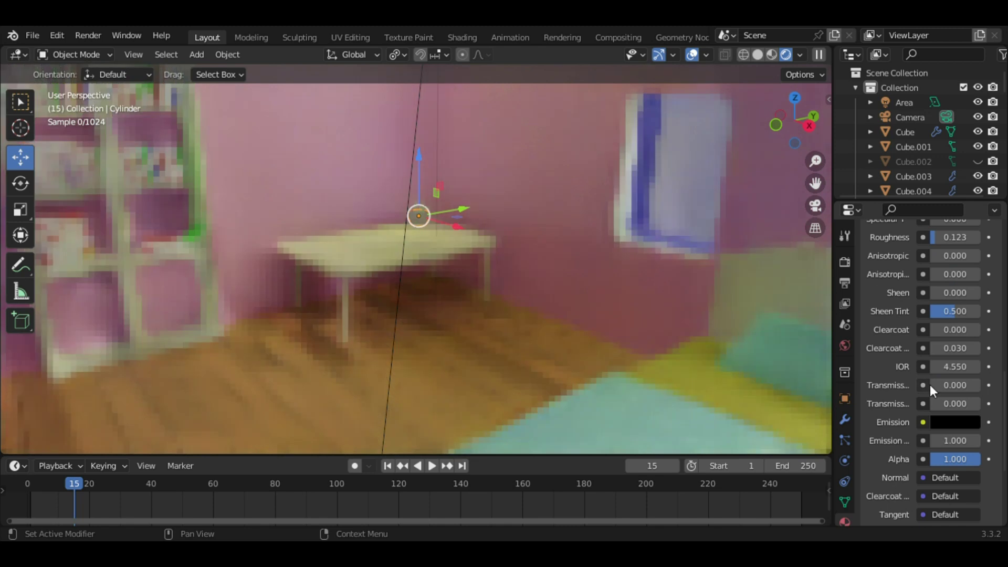
{"action": "double_click", "coordinate": [956, 367]}
{"action": "type", "text": "1"}
{"action": "key", "text": "Return"}
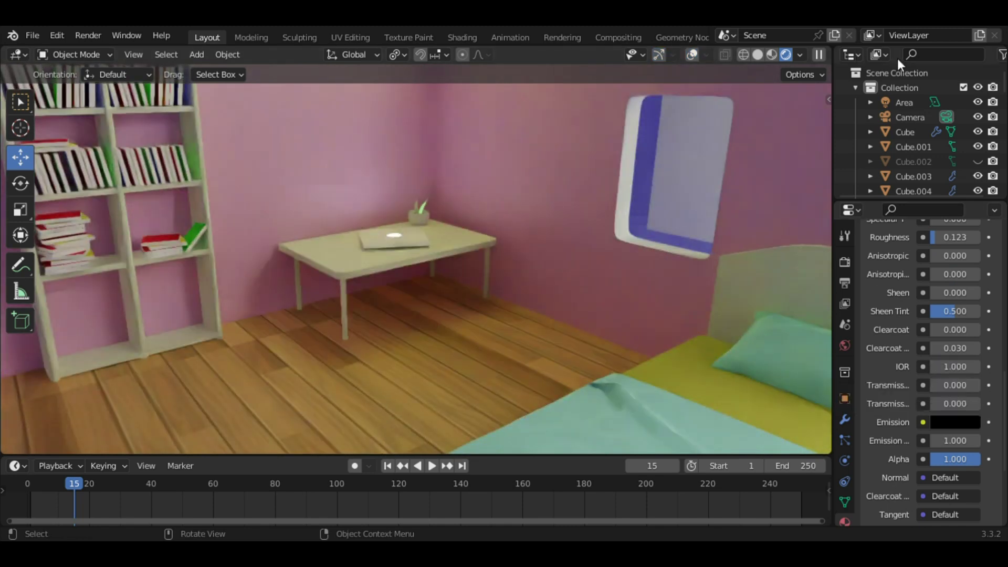
{"action": "left_click", "coordinate": [758, 54]}
{"action": "left_click", "coordinate": [417, 205]}
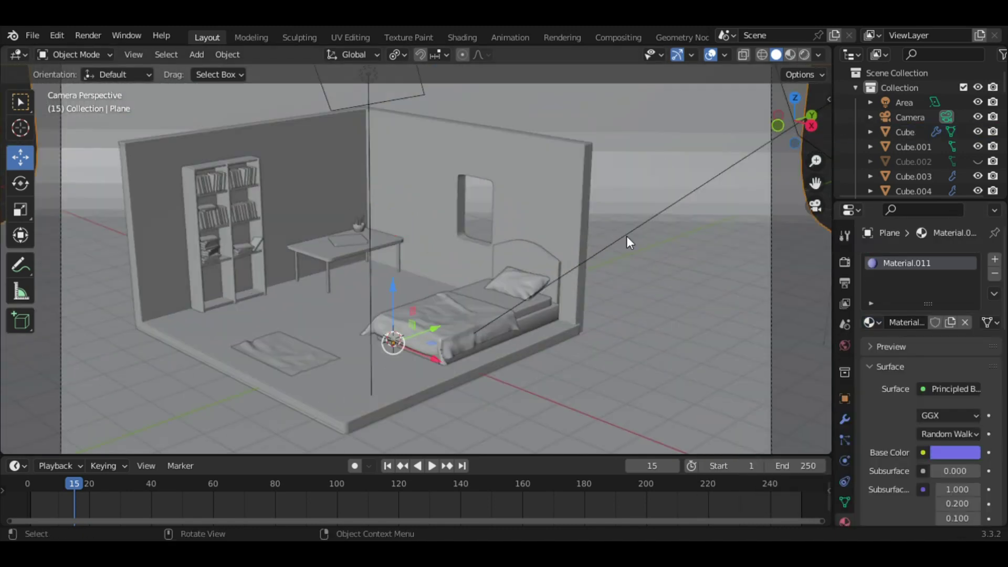
Add many loop cuts across the plane and offset alternate loops along Y into pleats
{"action": "middle_click_drag", "start_coordinate": [648, 184], "coordinate": [453, 234]}
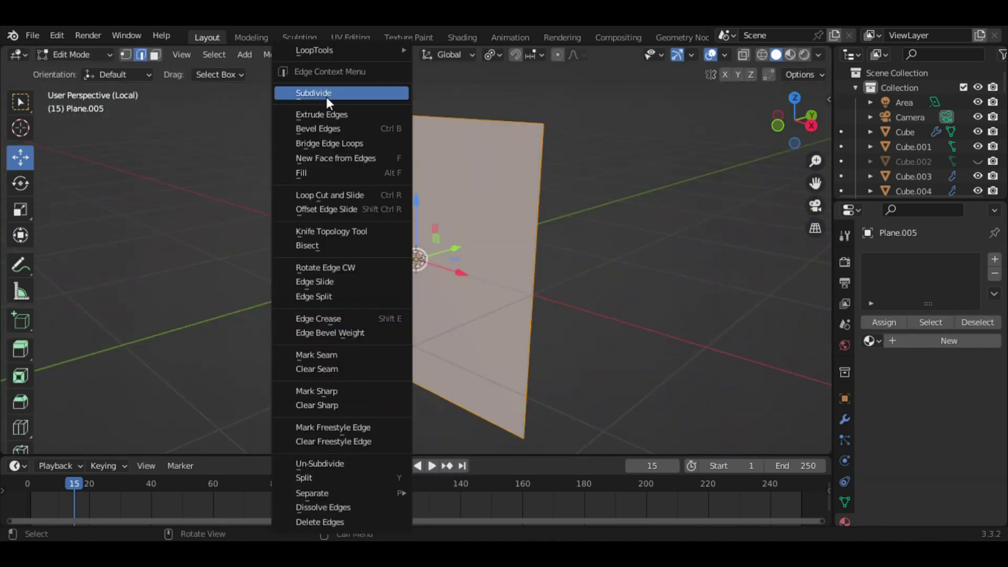
{"action": "key", "text": "ctrl+r"}
{"action": "scroll", "coordinate": [453, 127], "scroll_direction": "up", "scroll_amount": 10}
{"action": "left_click", "coordinate": [453, 127]}
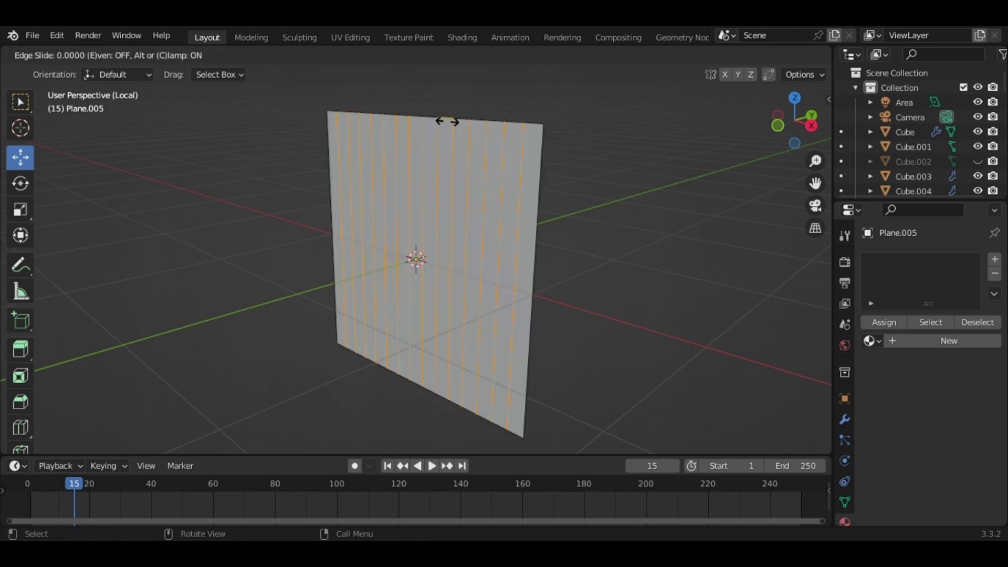
{"action": "key", "text": "g"}
{"action": "key", "text": "y"}
{"action": "left_click", "coordinate": [336, 199]}
{"action": "key", "text": "alt+a"}
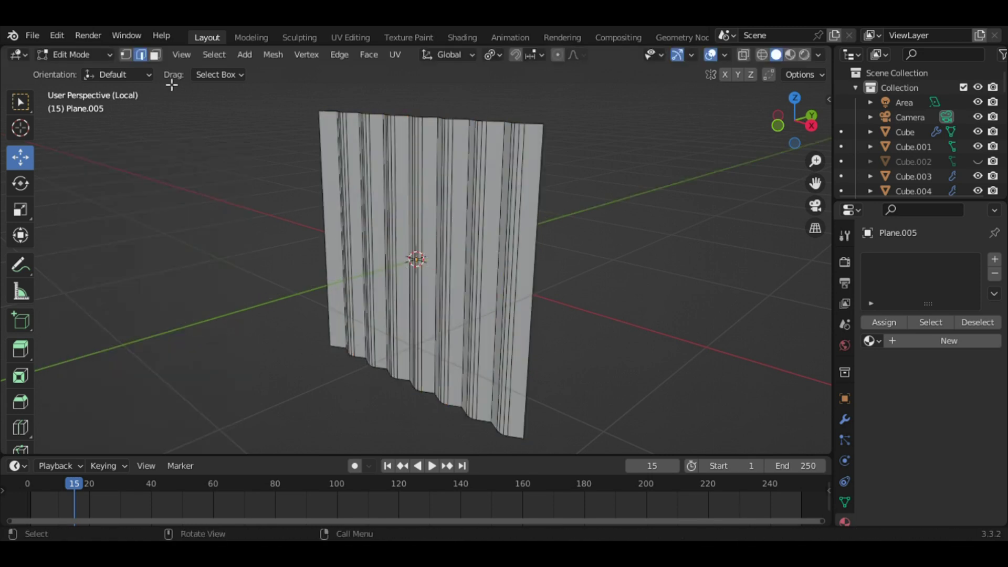
{"action": "key", "text": "Tab"}
Move the curtain along X to the window and narrow it along X
{"action": "key", "text": "KP_Divide"}
{"action": "key", "text": "g"}
{"action": "key", "text": "x"}
{"action": "left_click", "coordinate": [496, 228]}
{"action": "key", "text": "g"}
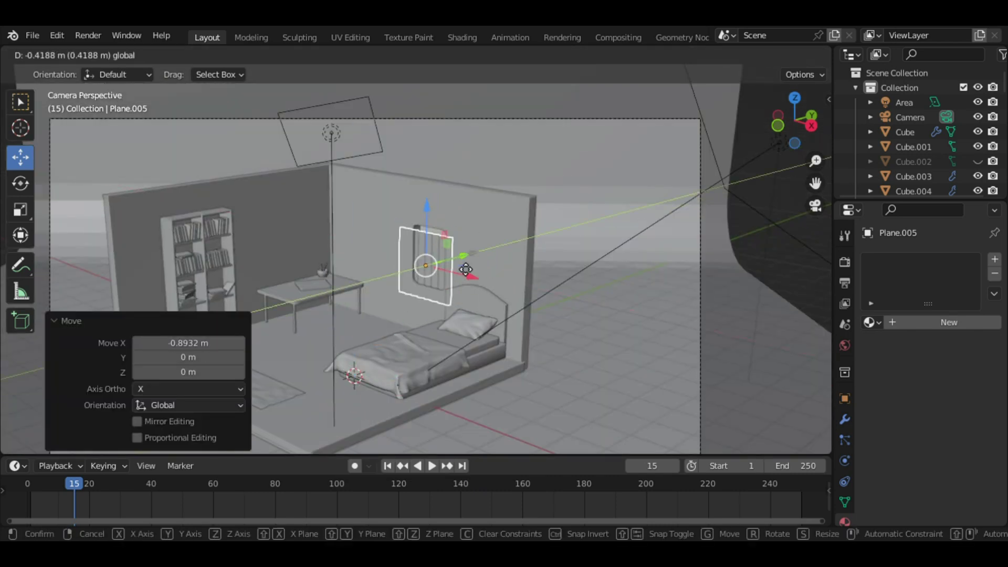
{"action": "key", "text": "s"}
{"action": "left_click", "coordinate": [464, 259]}
{"action": "key", "text": "KP_Decimal"}
{"action": "key", "text": "s"}
{"action": "key", "text": "x"}
{"action": "left_click", "coordinate": [506, 184]}
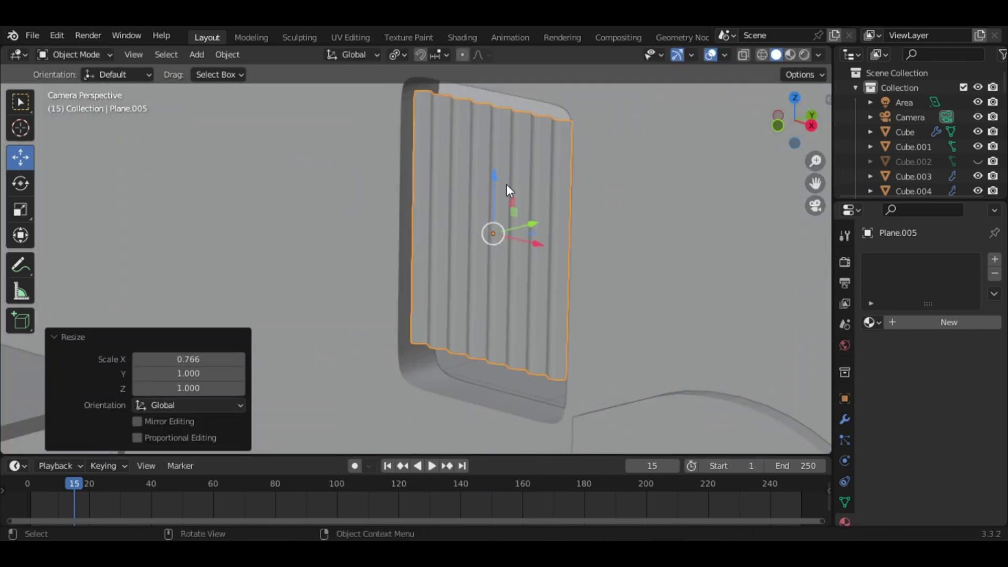
{"action": "left_click_drag", "start_coordinate": [494, 178], "coordinate": [492, 185]}
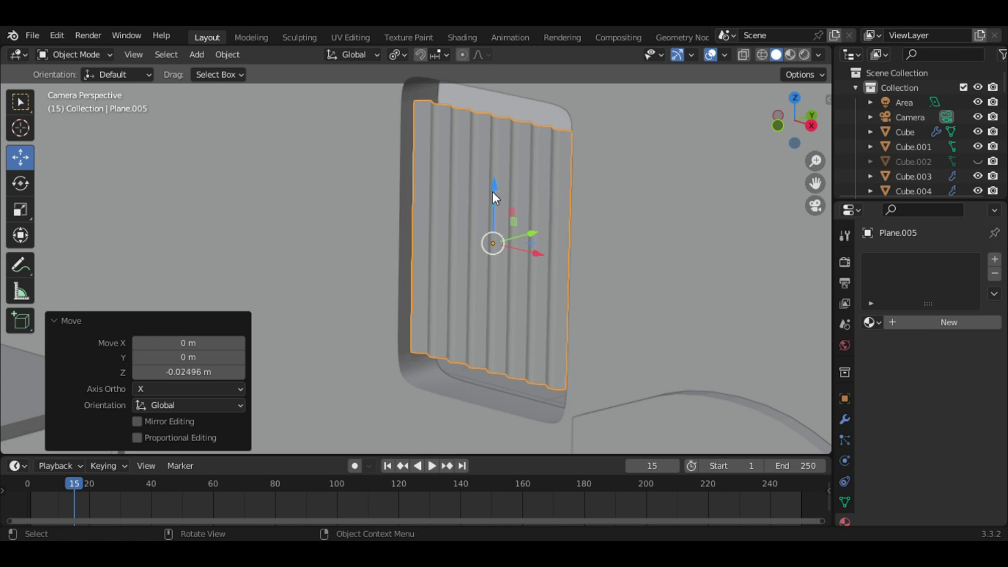
{"action": "key", "text": "ctrl+z"}
Select the curtain's vertices and add a vertex group for the top row
{"action": "key", "text": "ctrl+z"}
{"action": "key", "text": "ctrl+z"}
{"action": "key", "text": "ctrl+z"}
{"action": "key", "text": "1"}
{"action": "left_click", "coordinate": [436, 137], "text": "alt"}
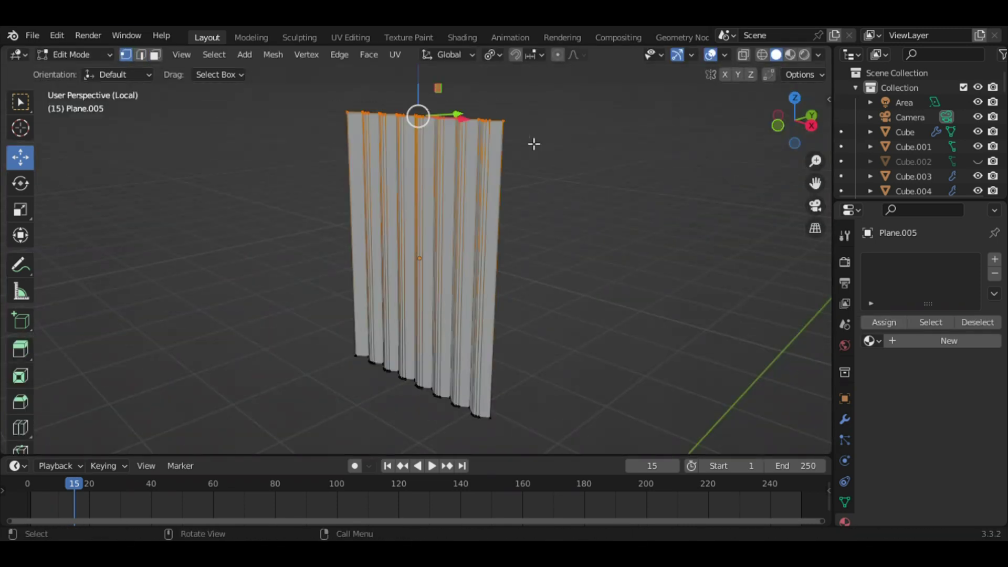
{"action": "key", "text": "alt+a"}
{"action": "key", "text": "a"}
{"action": "key", "text": "ctrl+z"}
{"action": "key", "text": "ctrl+z"}
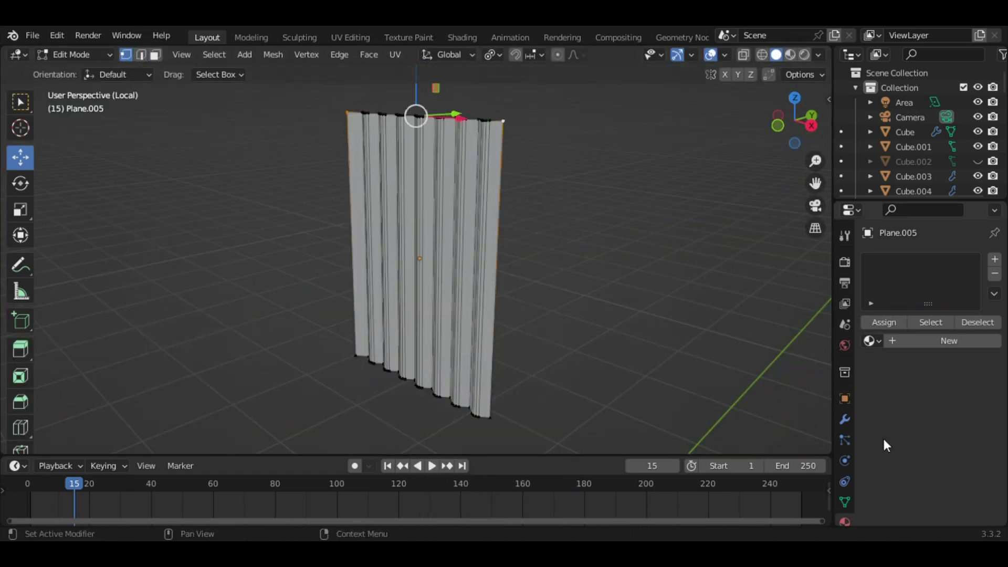
{"action": "left_click", "coordinate": [845, 502]}
{"action": "left_click", "coordinate": [987, 306]}
{"action": "key", "text": "a"}
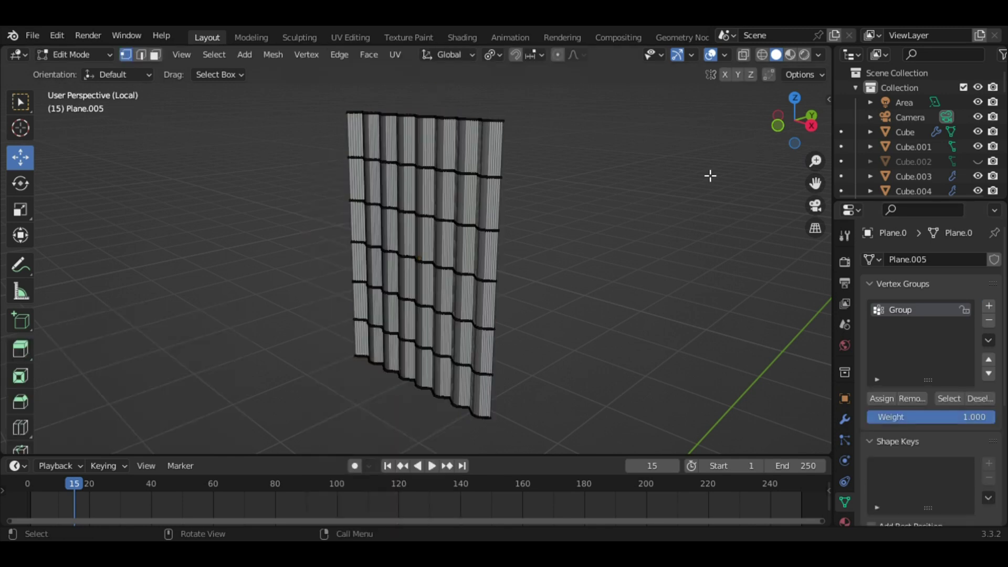
{"action": "middle_click_drag", "start_coordinate": [709, 173], "coordinate": [866, 359]}
Try a Remesh modifier on the curtain, then undo it
{"action": "left_click", "coordinate": [845, 419]}
{"action": "left_click", "coordinate": [925, 259]}
{"action": "left_click", "coordinate": [707, 421]}
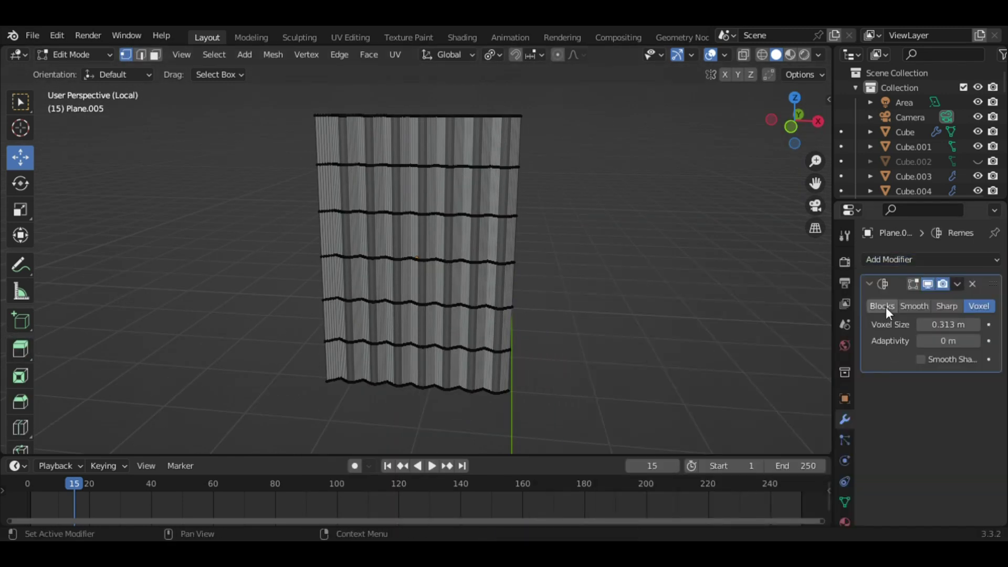
{"action": "key", "text": "Tab"}
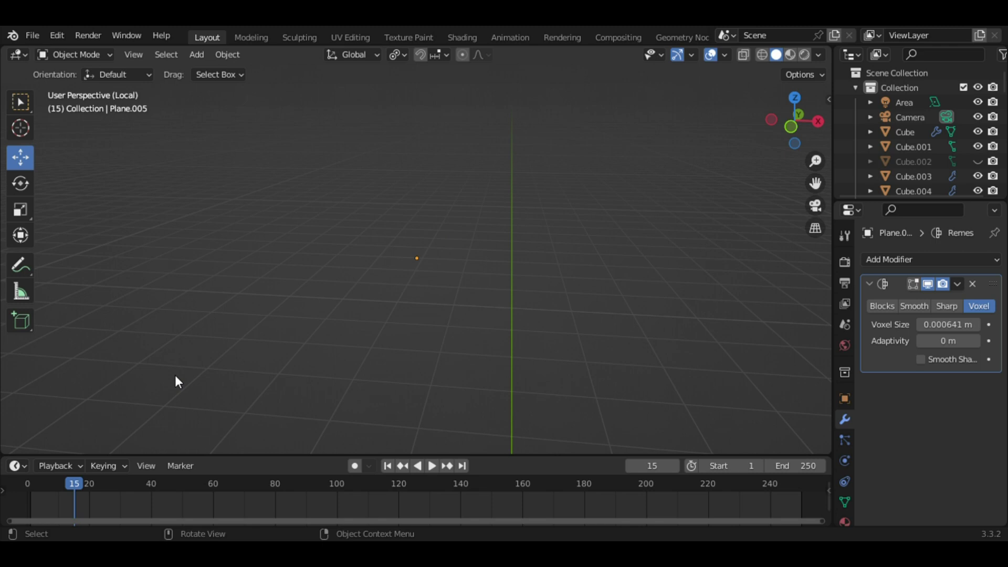
{"action": "key", "text": "KP_Divide"}
{"action": "key", "text": "ctrl+z"}
Sweep the curtain's lower edge sideways with proportional editing, then voxel-remesh it at 0.605 m
{"action": "key", "text": "Tab"}
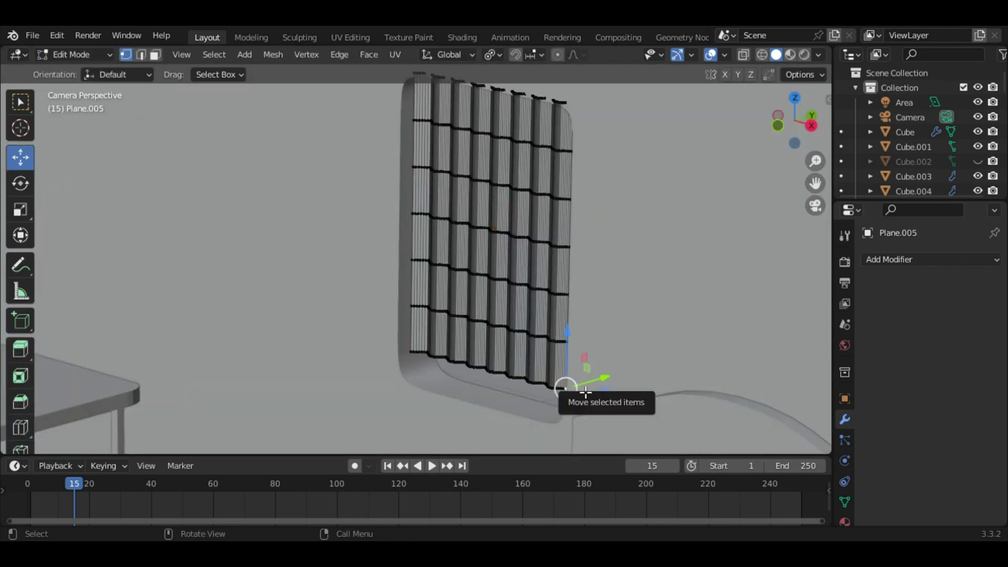
{"action": "key", "text": "o"}
{"action": "mouse_move", "coordinate": [586, 393]}
{"action": "left_mouse_down"}
{"action": "mouse_move", "coordinate": [557, 397]}
{"action": "mouse_move", "coordinate": [540, 296]}
{"action": "left_mouse_up"}
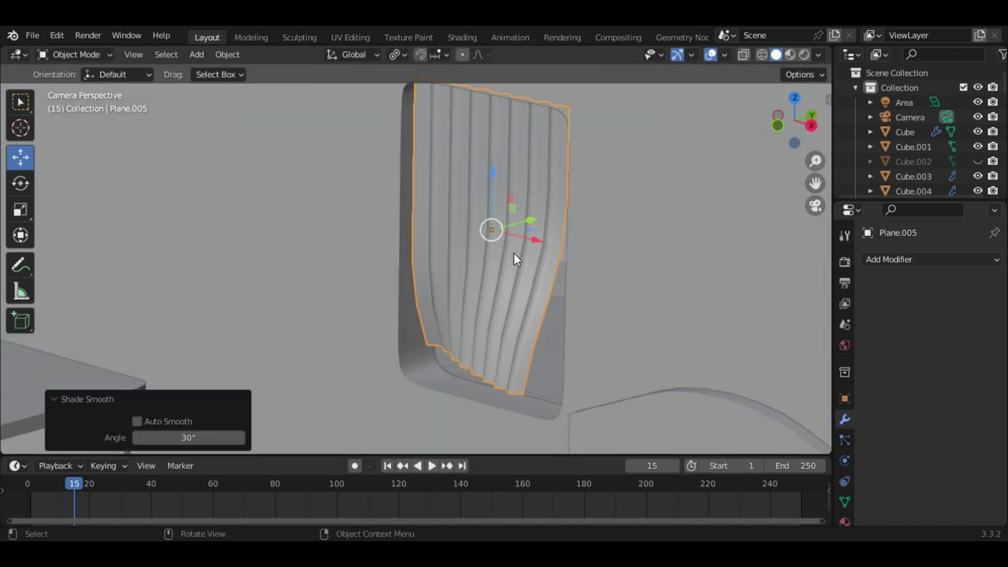
{"action": "left_click", "coordinate": [785, 74]}
{"action": "left_click", "coordinate": [784, 216]}
{"action": "key", "text": "ctrl+z"}
{"action": "left_click", "coordinate": [785, 74]}
{"action": "left_click_drag", "start_coordinate": [824, 111], "coordinate": [861, 111]}
Remesh the curtain, then undo back to the original pleated curtain
{"action": "left_click", "coordinate": [814, 217]}
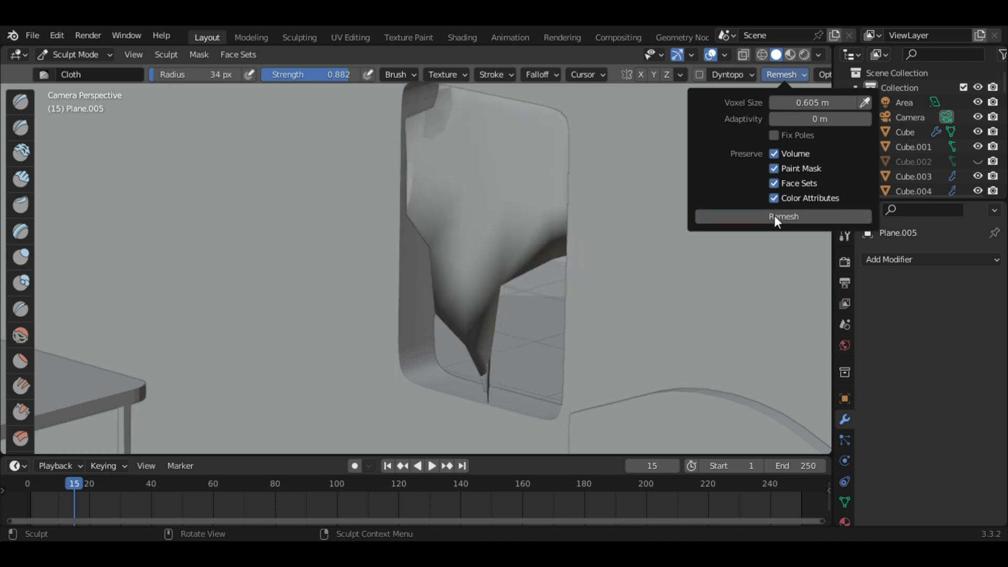
{"action": "key", "text": "ctrl+z"}
{"action": "left_click", "coordinate": [787, 71]}
{"action": "key", "text": "ctrl+z"}
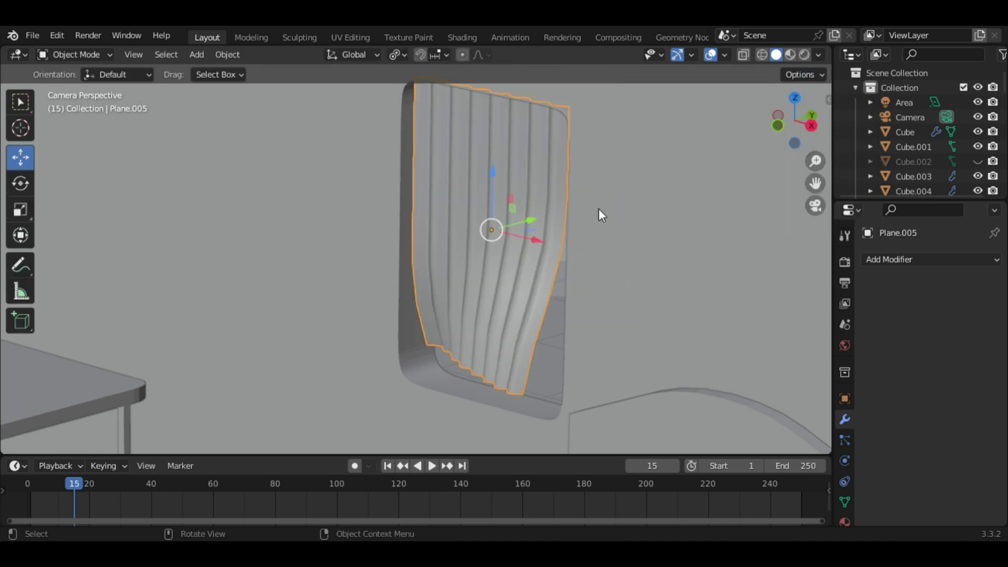
Return the curtain to Sculpt Mode with dynamic topology enabled
{"action": "key", "text": "Tab"}
{"action": "key", "text": "Tab"}
{"action": "left_click", "coordinate": [74, 55]}
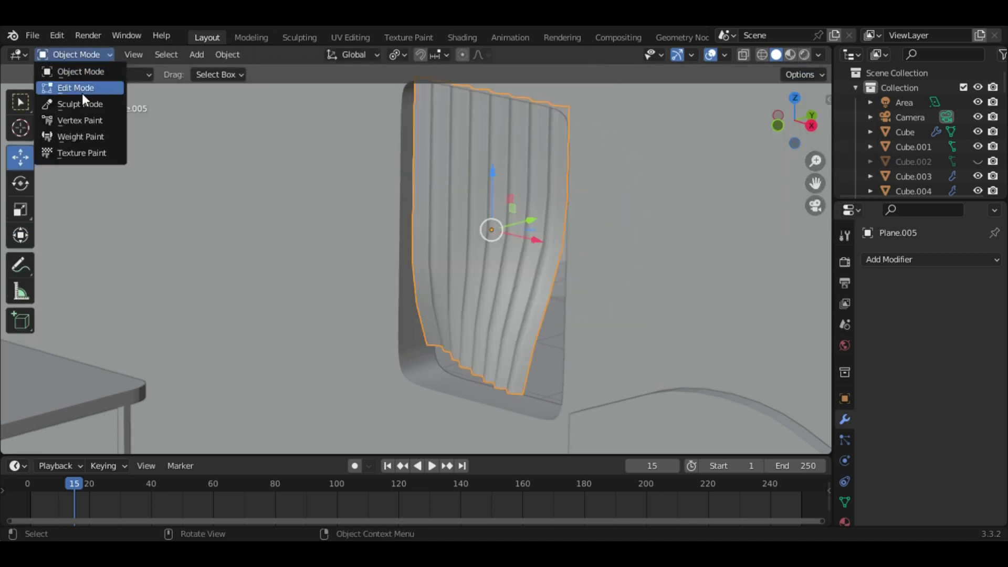
{"action": "left_click", "coordinate": [68, 102]}
{"action": "left_click", "coordinate": [695, 74]}
{"action": "left_click", "coordinate": [704, 111]}
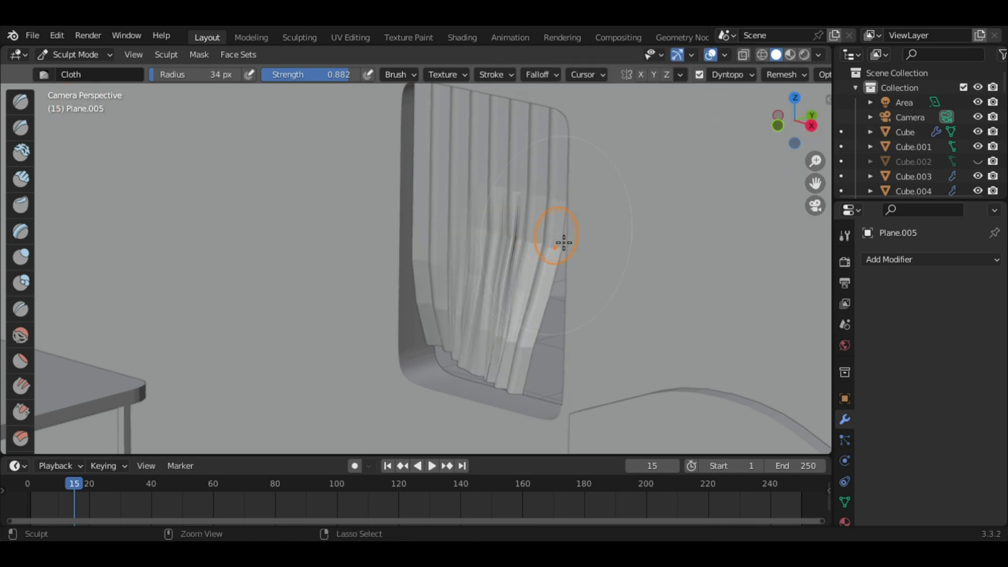
Remesh the curtain at 0.4 m and then finer voxel sizes, undoing the fragmented result
{"action": "left_click", "coordinate": [751, 75]}
{"action": "left_click_drag", "start_coordinate": [758, 107], "coordinate": [819, 102]}
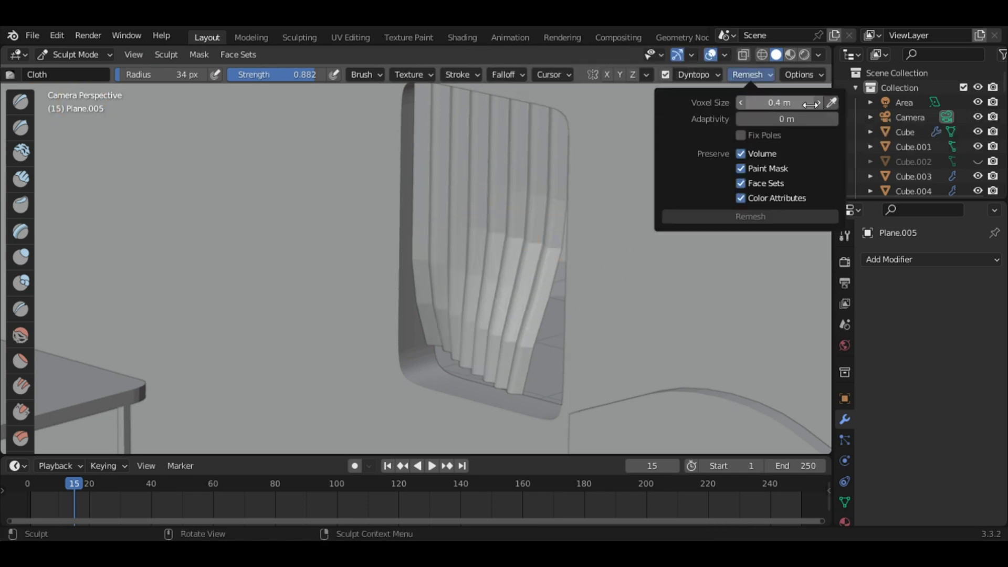
{"action": "key", "text": "ctrl+d"}
{"action": "left_click", "coordinate": [749, 216]}
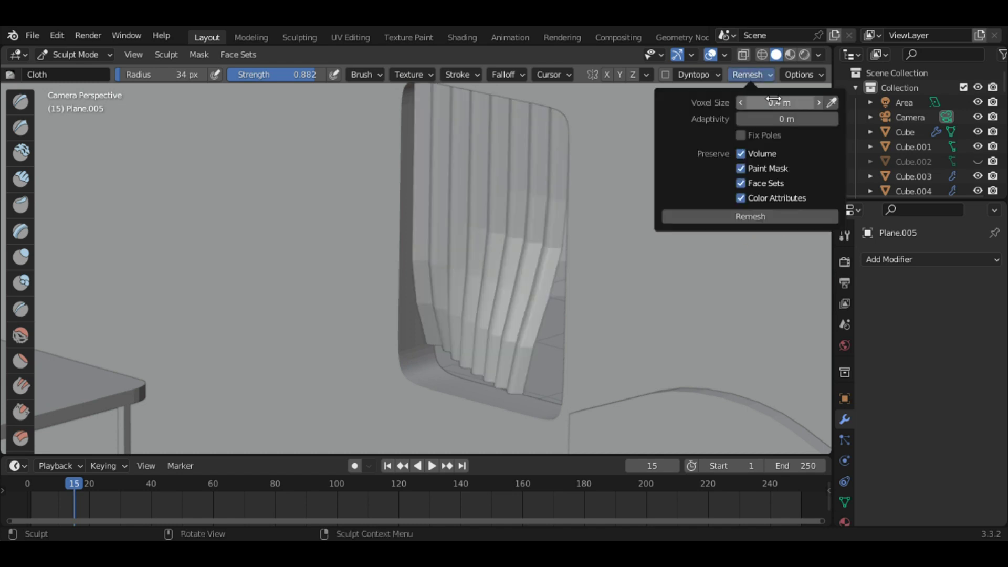
{"action": "left_click", "coordinate": [774, 217]}
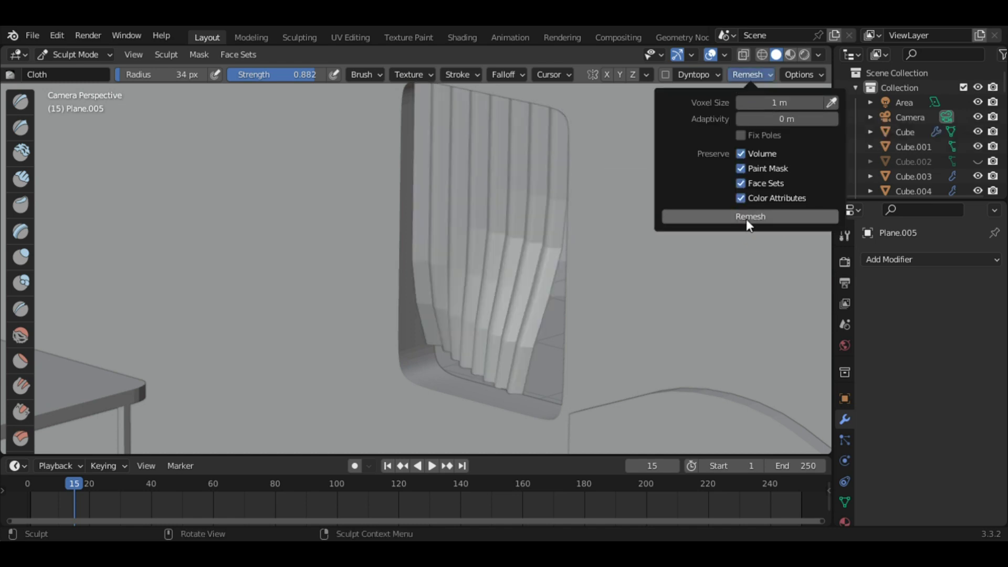
{"action": "left_click", "coordinate": [721, 215]}
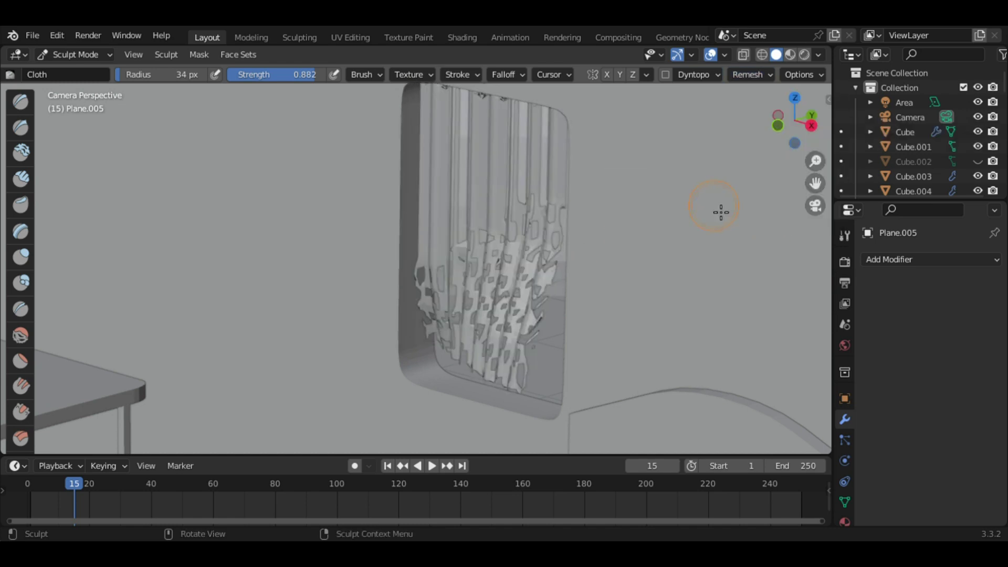
{"action": "key", "text": "ctrl+z"}
View the curtain from the room and drag its folds into straighter pleats
{"action": "middle_click_drag", "start_coordinate": [719, 211], "coordinate": [218, 274]}
{"action": "left_click_drag", "start_coordinate": [452, 252], "coordinate": [461, 281]}
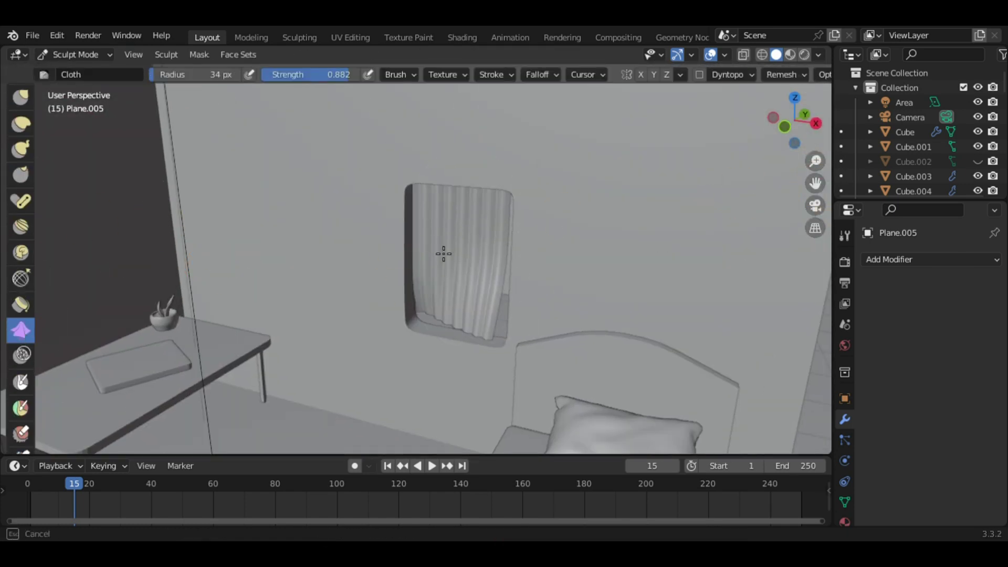
{"action": "middle_click_drag", "start_coordinate": [477, 234], "coordinate": [711, 230]}
Go back to Sculpt Mode with the Cloth brush and review dynamic topology and remesh settings
{"action": "key", "text": "Tab"}
{"action": "key", "text": "Tab"}
{"action": "left_click", "coordinate": [74, 54]}
{"action": "left_click", "coordinate": [82, 90]}
{"action": "scroll", "coordinate": [473, 236], "scroll_direction": "up", "scroll_amount": 3}
{"action": "left_click", "coordinate": [73, 54]}
{"action": "left_click", "coordinate": [80, 104]}
{"action": "scroll", "coordinate": [578, 262], "scroll_direction": "up", "scroll_amount": 3}
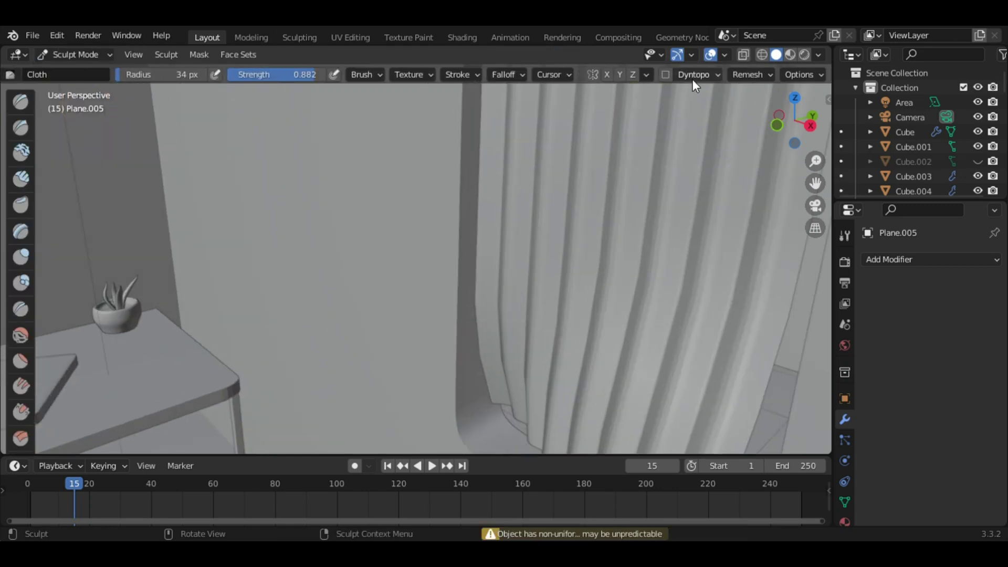
{"action": "left_click", "coordinate": [692, 80]}
{"action": "left_click", "coordinate": [751, 74]}
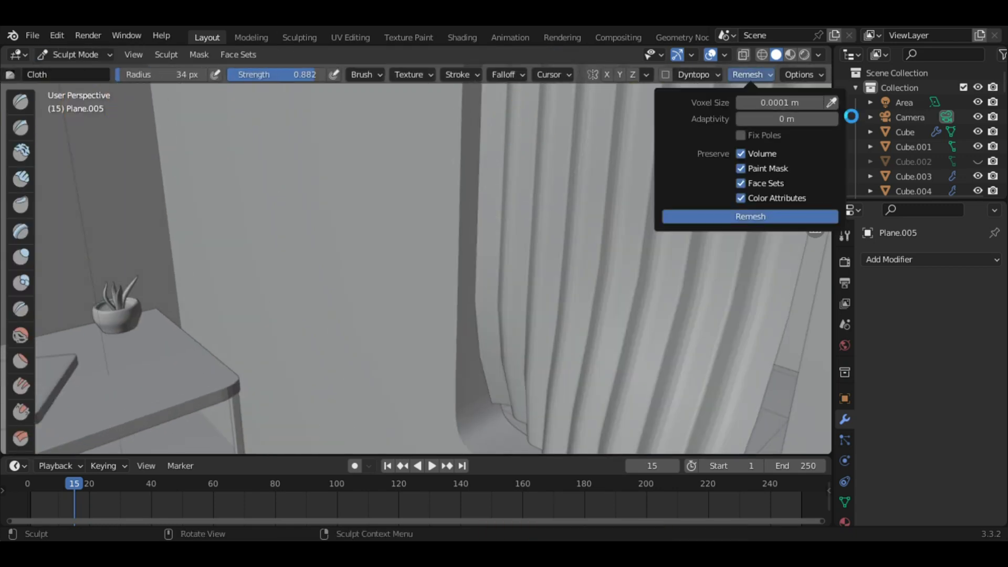
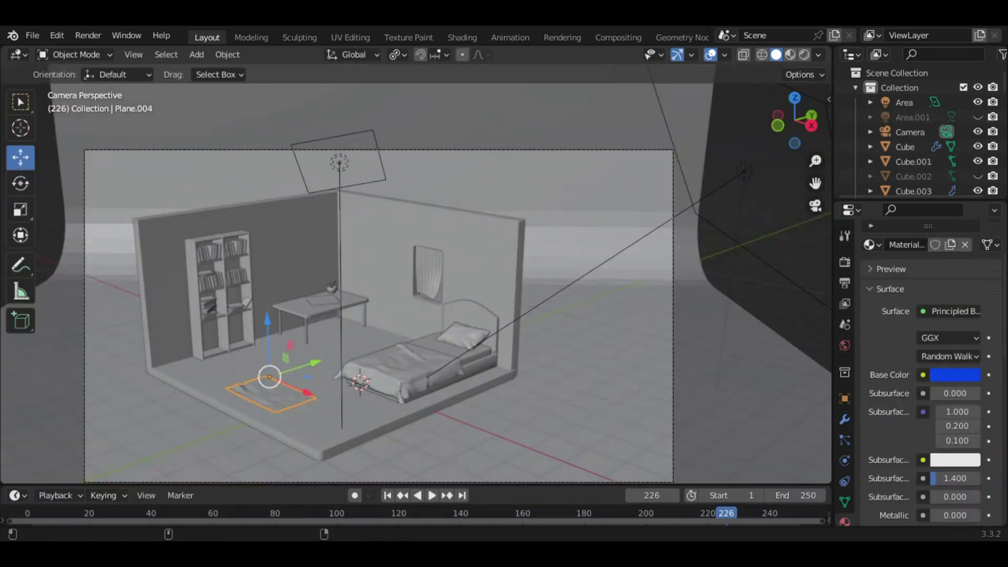
Reframe the room and lock the camera to the view, zooming in closer
{"action": "left_click_drag", "start_coordinate": [815, 183], "coordinate": [828, 190]}
{"action": "key", "text": "n"}
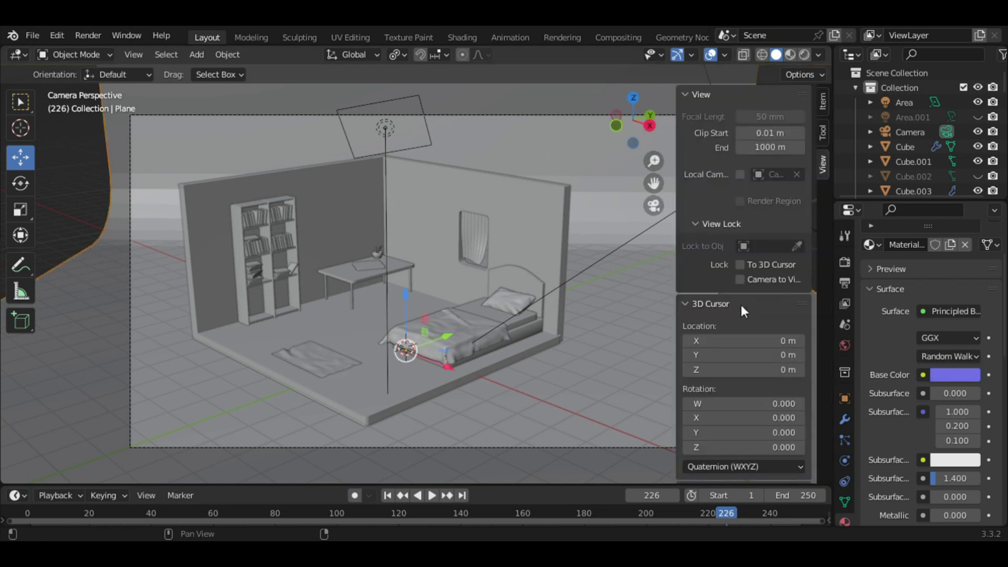
{"action": "left_click", "coordinate": [737, 284]}
{"action": "key", "text": "n"}
{"action": "middle_click_drag", "start_coordinate": [742, 304], "coordinate": [811, 155]}
{"action": "key", "text": "n"}
{"action": "key", "text": "n"}
{"action": "mouse_move", "coordinate": [816, 160]}
{"action": "left_mouse_down"}
{"action": "mouse_move", "coordinate": [541, 493]}
{"action": "mouse_move", "coordinate": [540, 404]}
{"action": "left_mouse_up"}
Inspect the rug's material in the Shader Editor, then restore the bottom Timeline area
{"action": "left_click", "coordinate": [16, 412]}
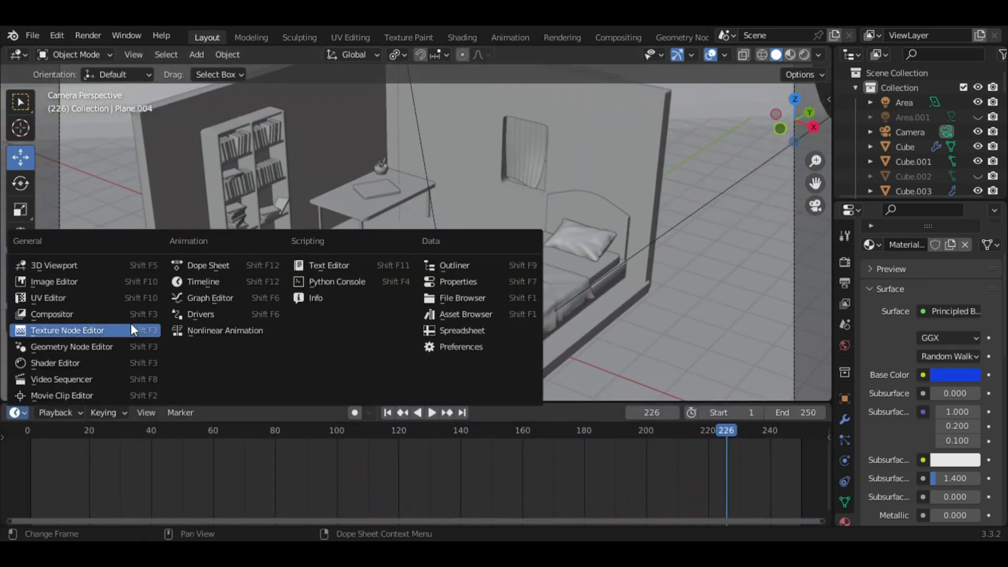
{"action": "left_click", "coordinate": [56, 362]}
{"action": "left_click", "coordinate": [347, 289]}
{"action": "left_click", "coordinate": [16, 336]}
{"action": "left_click", "coordinate": [213, 392]}
{"action": "left_click_drag", "start_coordinate": [294, 335], "coordinate": [294, 462]}
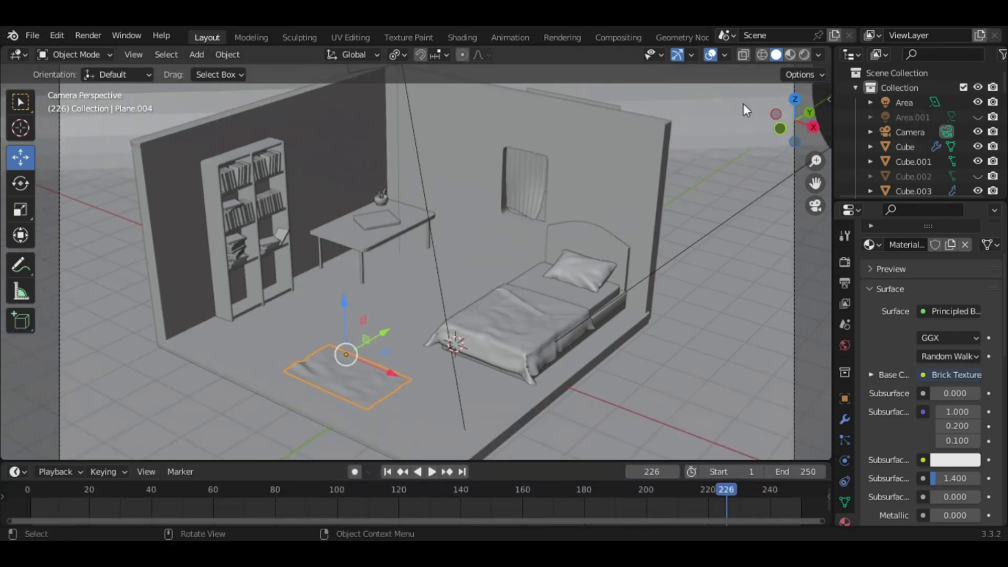
Preview the room in Rendered shading with the second area light unhidden, then return to Solid
{"action": "left_click", "coordinate": [804, 55]}
{"action": "left_click", "coordinate": [978, 116]}
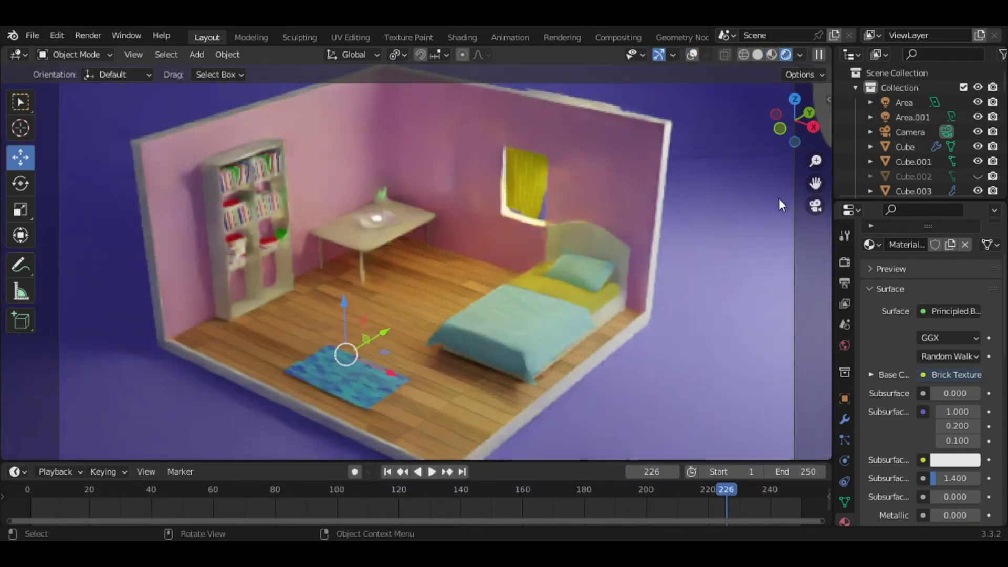
{"action": "key", "text": "shift+a"}
{"action": "left_click", "coordinate": [487, 212]}
Give a new cube a Subdivision Surface modifier and flatten it into a wide seat cushion
{"action": "key", "text": "z"}
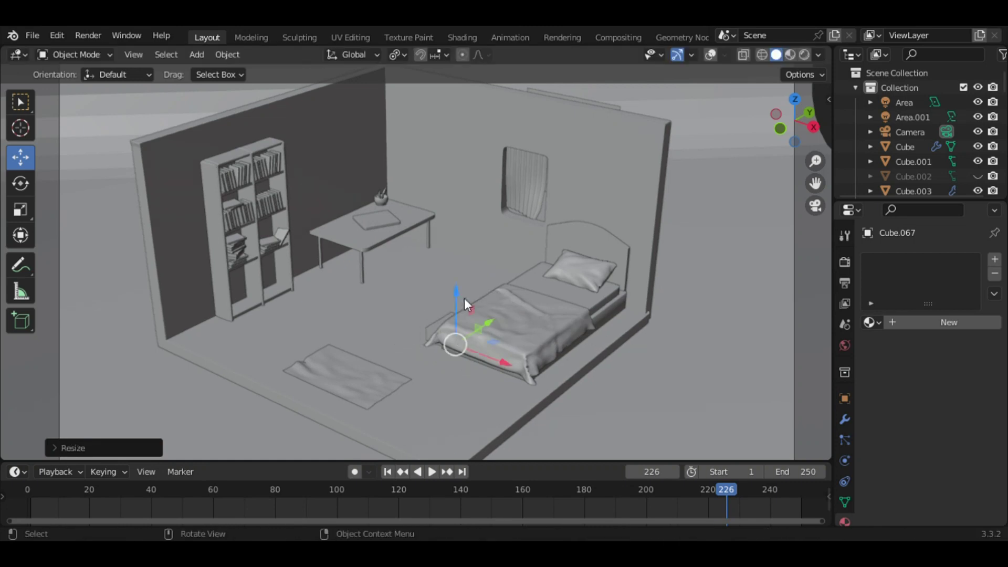
{"action": "key", "text": "ctrl+2"}
{"action": "key", "text": "Tab"}
{"action": "key", "text": "KP_Divide"}
{"action": "key", "text": "ctrl+4"}
{"action": "key", "text": "3"}
{"action": "left_click", "coordinate": [423, 134]}
{"action": "left_click_drag", "start_coordinate": [423, 134], "coordinate": [421, 256]}
{"action": "middle_click_drag", "start_coordinate": [574, 301], "coordinate": [530, 315]}
{"action": "left_click", "coordinate": [476, 346]}
{"action": "left_click_drag", "start_coordinate": [562, 362], "coordinate": [578, 362]}
Duplicate the cushion, rotate it 90° on Y and raise it into an upright backrest
{"action": "key", "text": "l"}
{"action": "key", "text": "shift+d"}
{"action": "key", "text": "r"}
{"action": "key", "text": "y"}
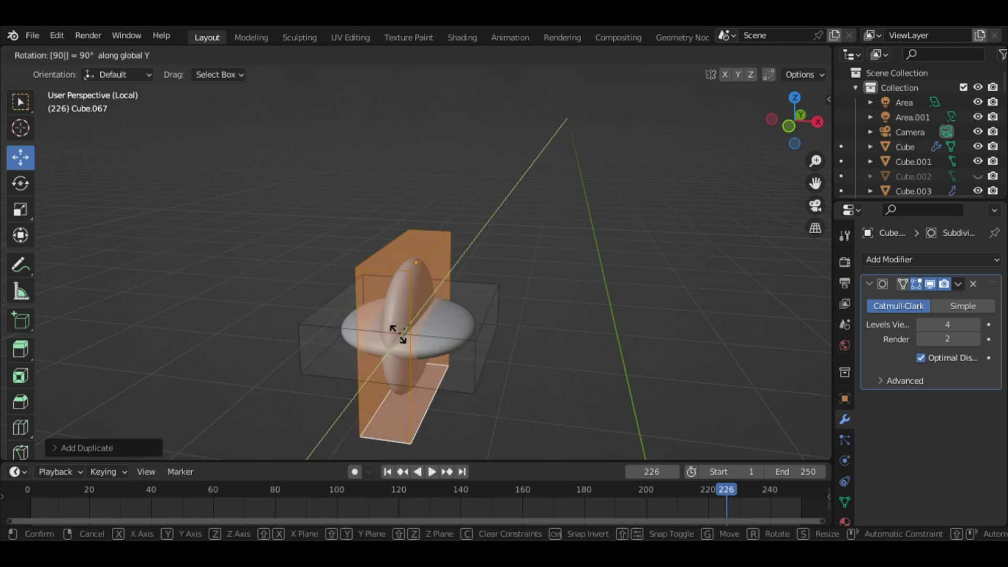
{"action": "key", "text": "g"}
{"action": "key", "text": "z"}
{"action": "left_click", "coordinate": [422, 221]}
{"action": "key", "text": "l"}
{"action": "key", "text": "ctrl+r"}
{"action": "left_click", "coordinate": [468, 219]}
{"action": "mouse_move", "coordinate": [468, 219]}
{"action": "middle_mouse_down"}
{"action": "mouse_move", "coordinate": [556, 234]}
{"action": "mouse_move", "coordinate": [435, 192]}
{"action": "mouse_move", "coordinate": [502, 127]}
{"action": "middle_mouse_up"}
Widen the backrest and push part of it along its normals, returning to Global orientation
{"action": "key", "text": "s"}
{"action": "left_click", "coordinate": [539, 212]}
{"action": "key", "text": "alt+a"}
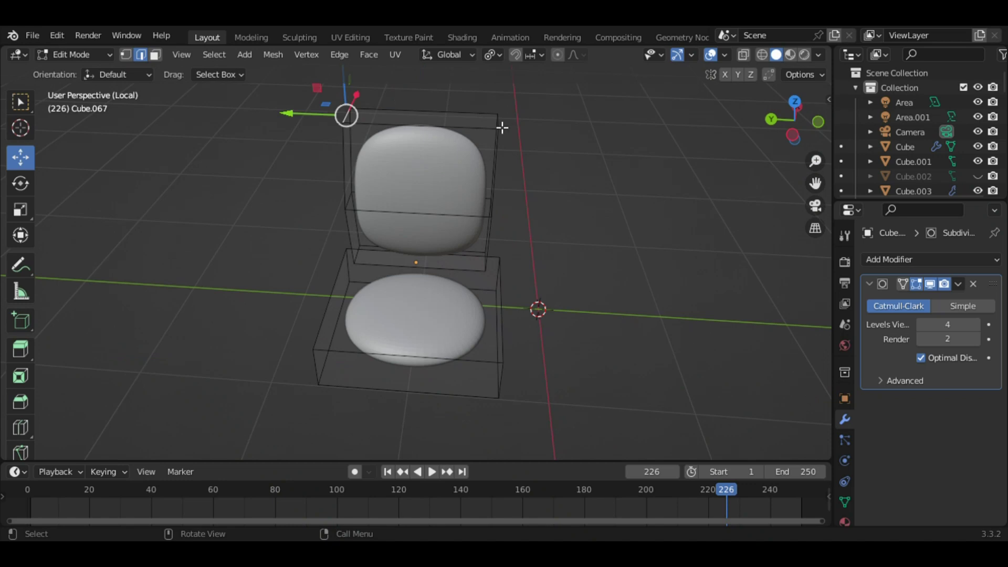
{"action": "left_click", "coordinate": [493, 130]}
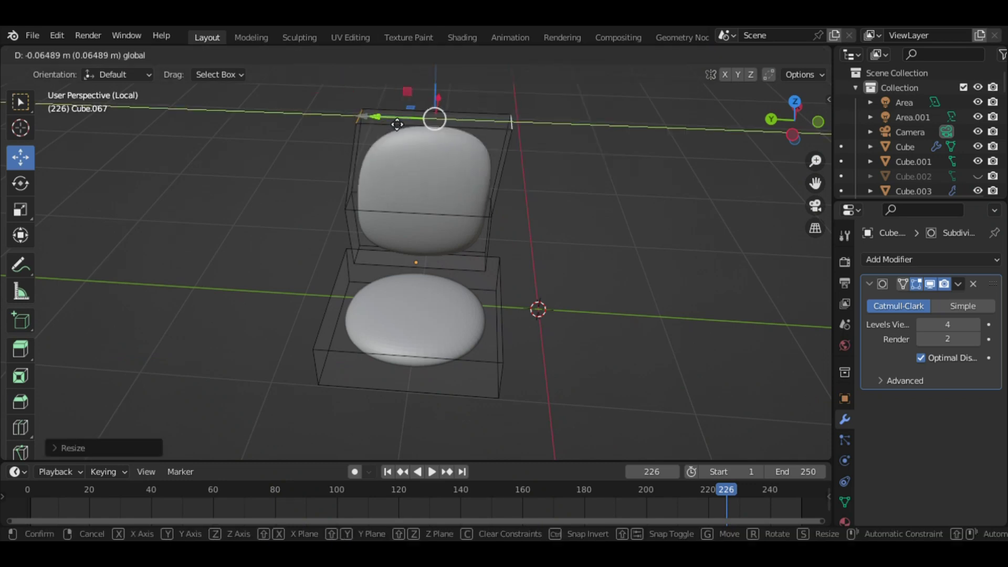
{"action": "left_click", "coordinate": [118, 75]}
{"action": "left_click", "coordinate": [113, 148]}
{"action": "left_click_drag", "start_coordinate": [496, 122], "coordinate": [483, 117]}
{"action": "middle_click_drag", "start_coordinate": [483, 116], "coordinate": [483, 116]}
{"action": "left_click", "coordinate": [118, 74]}
{"action": "left_click", "coordinate": [121, 112]}
Shift the backrest's lower part and move the seat's front face to shape the cushion
{"action": "middle_click_drag", "start_coordinate": [666, 149], "coordinate": [372, 95]}
{"action": "left_click_drag", "start_coordinate": [371, 95], "coordinate": [477, 108]}
{"action": "mouse_move", "coordinate": [477, 108]}
{"action": "middle_mouse_down"}
{"action": "mouse_move", "coordinate": [344, 304]}
{"action": "mouse_move", "coordinate": [519, 287]}
{"action": "middle_mouse_up"}
{"action": "left_click", "coordinate": [357, 308]}
{"action": "mouse_move", "coordinate": [404, 329]}
{"action": "middle_mouse_down"}
{"action": "mouse_move", "coordinate": [534, 317]}
{"action": "mouse_move", "coordinate": [644, 264]}
{"action": "mouse_move", "coordinate": [473, 295]}
{"action": "middle_mouse_up"}
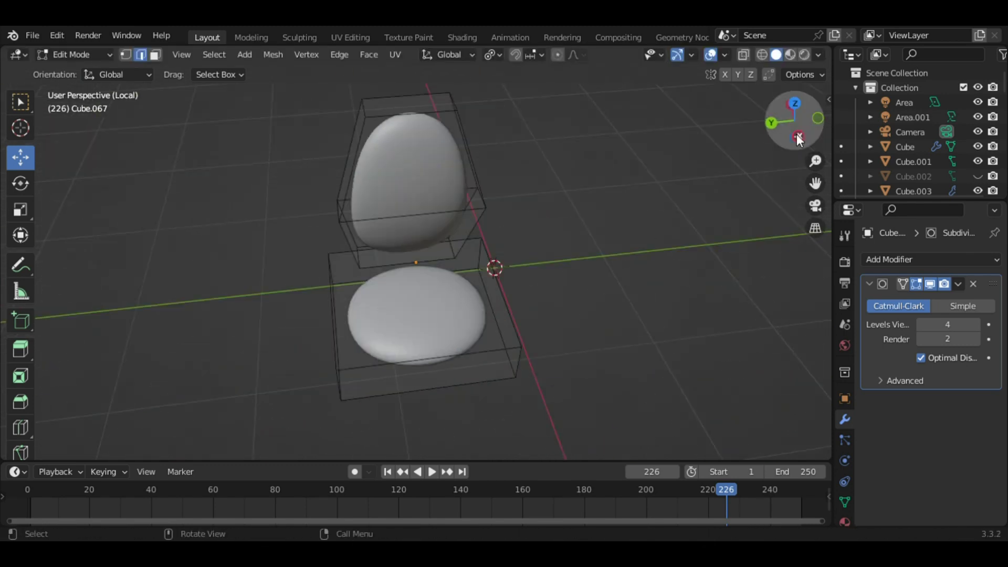
{"action": "key", "text": "3"}
{"action": "left_click", "coordinate": [337, 294]}
{"action": "middle_click_drag", "start_coordinate": [338, 294], "coordinate": [525, 341]}
{"action": "left_click", "coordinate": [485, 366]}
{"action": "middle_click_drag", "start_coordinate": [484, 366], "coordinate": [482, 305]}
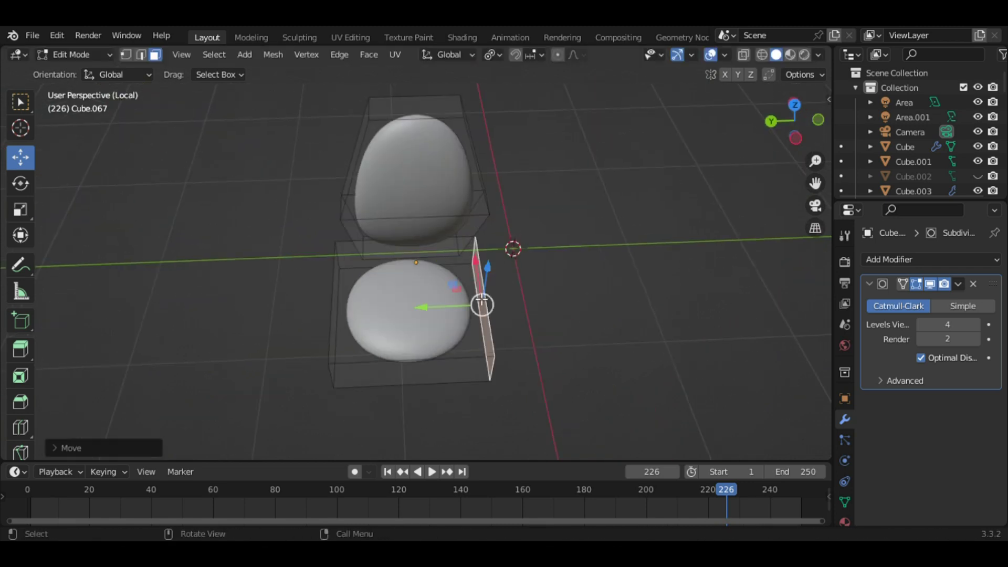
Add an edge loop and enable X-ray and proportional editing, viewing the chair from the top
{"action": "middle_click_drag", "start_coordinate": [702, 253], "coordinate": [440, 306]}
{"action": "key", "text": "ctrl+r"}
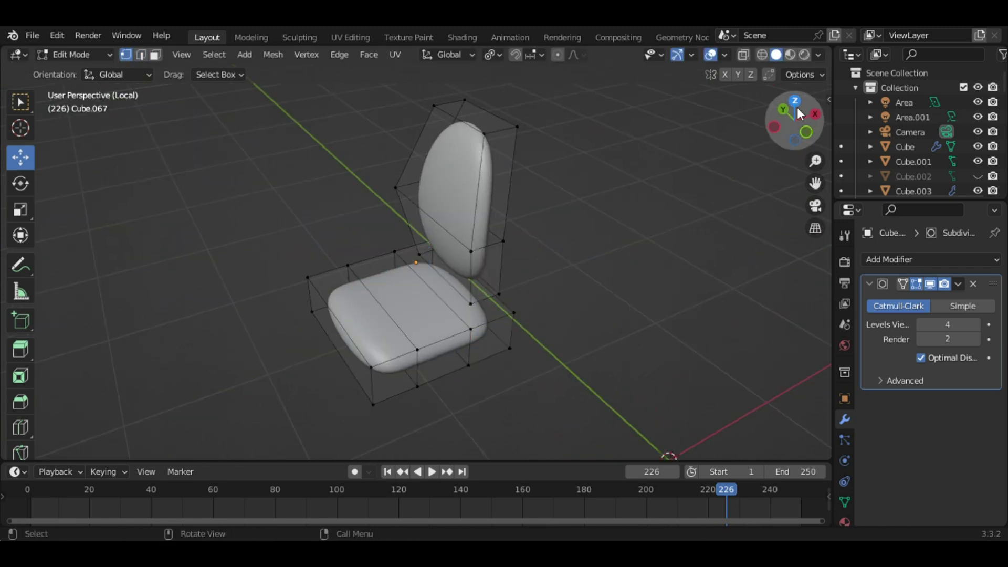
{"action": "left_click", "coordinate": [796, 105]}
{"action": "key", "text": "o"}
{"action": "key", "text": "alt+z"}
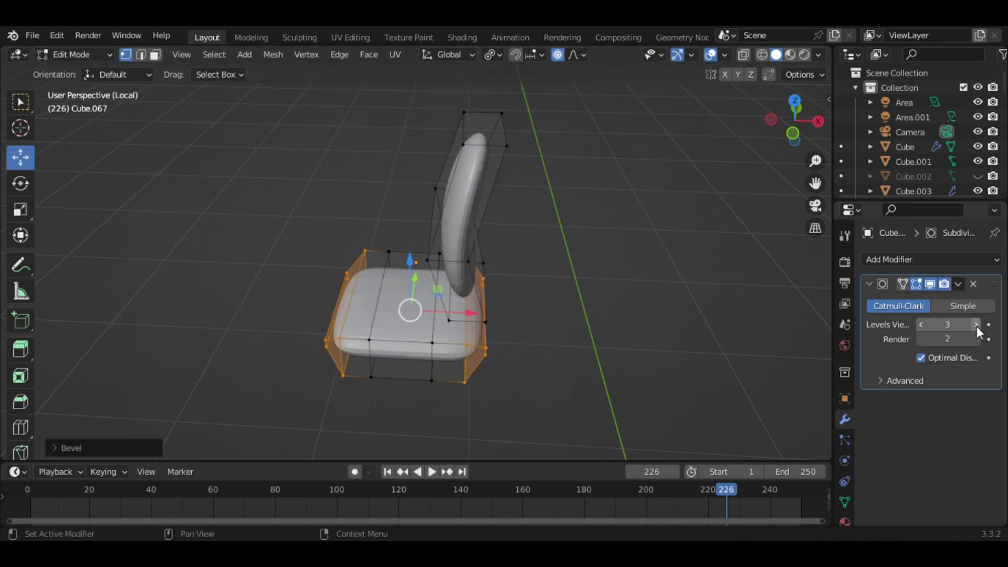
Leave Edit Mode on the chair and add a cylinder to the scene
{"action": "key", "text": "Tab"}
{"action": "left_click_drag", "start_coordinate": [798, 122], "coordinate": [784, 136]}
{"action": "key", "text": "shift+a"}
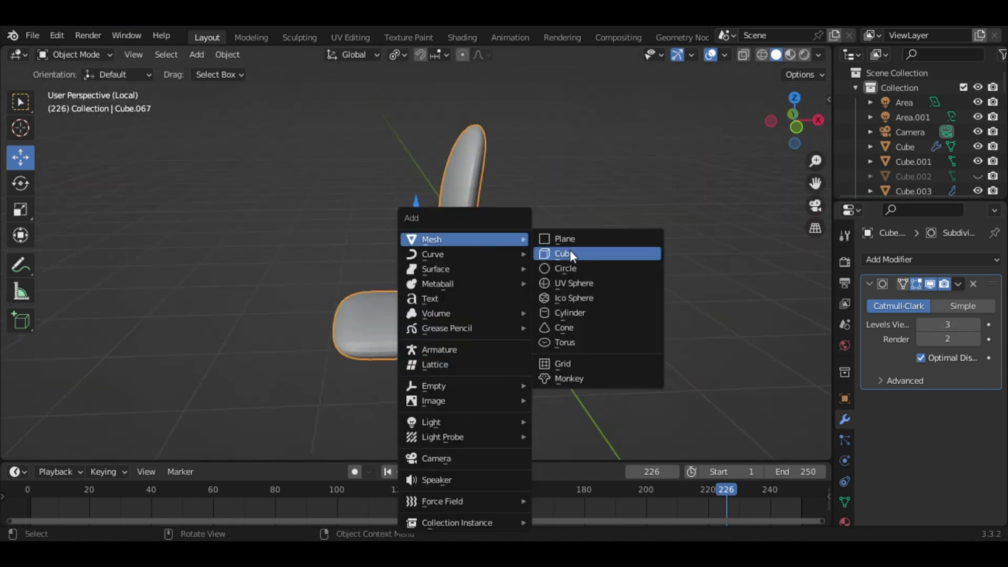
{"action": "middle_click_drag", "start_coordinate": [540, 279], "coordinate": [817, 184]}
{"action": "key", "text": "shift+a"}
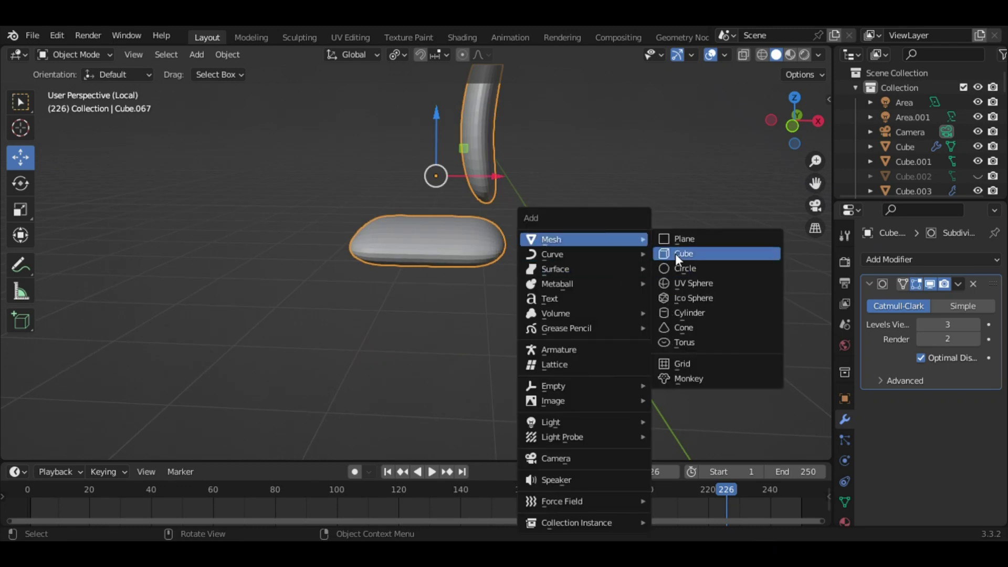
{"action": "left_click", "coordinate": [695, 312]}
Shrink the cylinder and move it along Z to sit under the chair seat
{"action": "key", "text": "s"}
{"action": "key", "text": "Return"}
{"action": "key", "text": "KP_1"}
{"action": "key", "text": "g"}
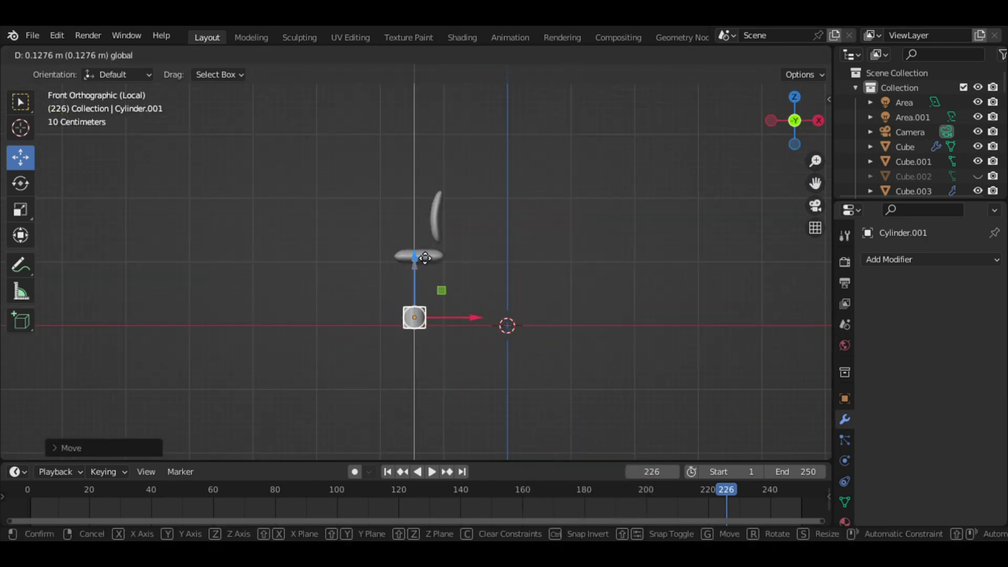
{"action": "left_click", "coordinate": [425, 257]}
{"action": "key", "text": "ctrl+KP_3"}
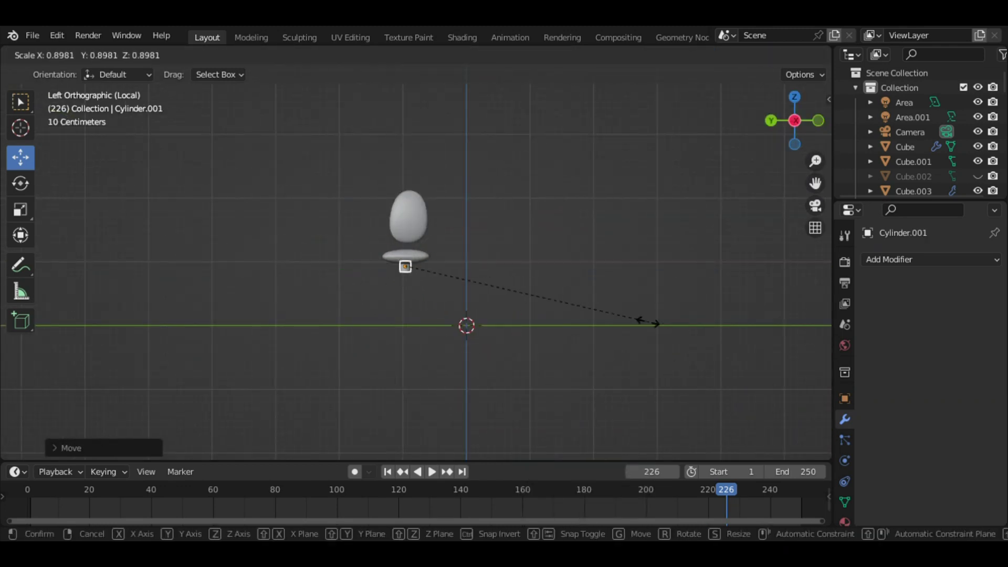
{"action": "right_click", "coordinate": [539, 319]}
In the cylinder's Edit Mode, slide an edge loop and frame the stem from the top
{"action": "key", "text": "Tab"}
{"action": "scroll", "coordinate": [503, 346], "scroll_direction": "up", "scroll_amount": 8}
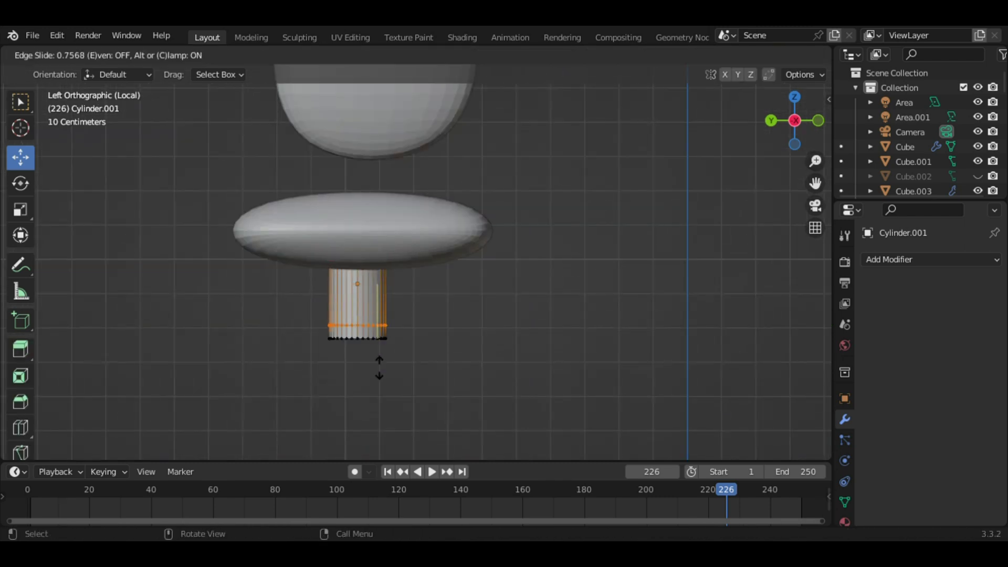
{"action": "left_click", "coordinate": [379, 368]}
{"action": "scroll", "coordinate": [379, 368], "scroll_direction": "up", "scroll_amount": 4}
{"action": "middle_click_drag", "start_coordinate": [325, 389], "coordinate": [440, 303], "text": "shift"}
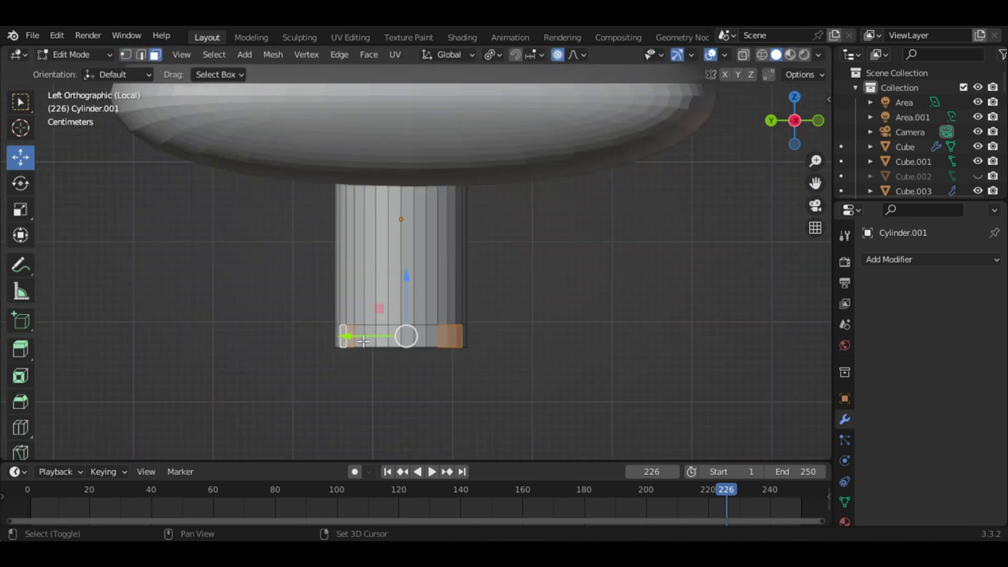
{"action": "key", "text": "KP_7"}
{"action": "key", "text": "Home"}
Switch to Normal orientation and extrude the bottom faces outward into feet
{"action": "left_click", "coordinate": [118, 74]}
{"action": "left_click", "coordinate": [116, 129]}
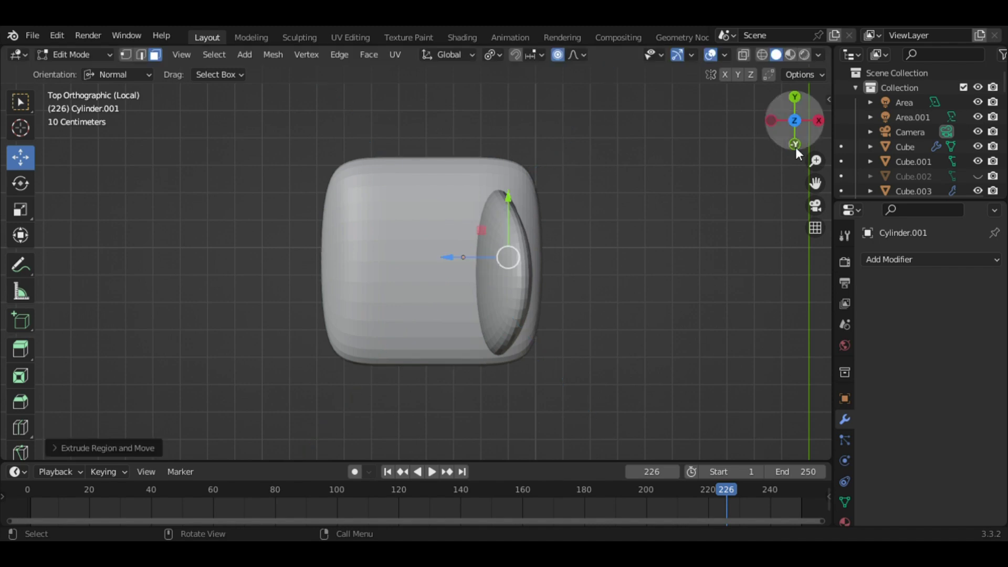
{"action": "left_click_drag", "start_coordinate": [798, 154], "coordinate": [800, 127]}
{"action": "left_click", "coordinate": [801, 128]}
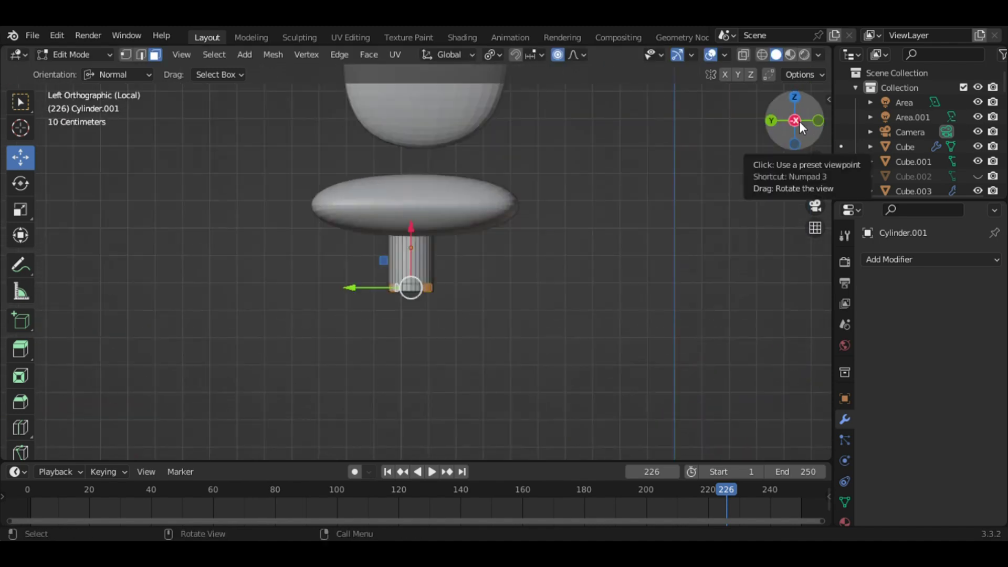
{"action": "scroll", "coordinate": [362, 371], "scroll_direction": "up", "scroll_amount": 8}
{"action": "middle_click_drag", "start_coordinate": [509, 382], "coordinate": [683, 273]}
{"action": "key", "text": "e"}
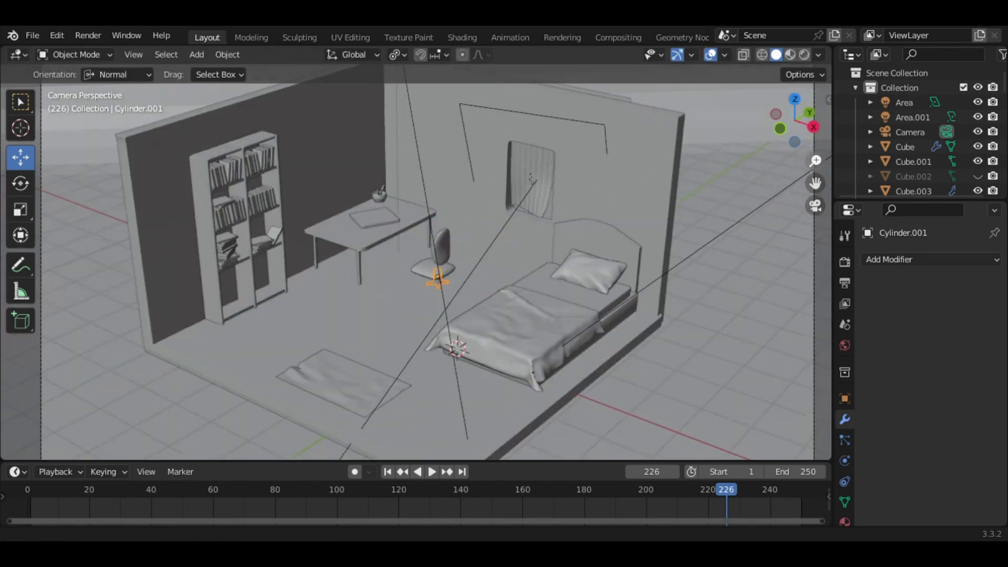
Check the chair through the camera, then rescale its base vertically beside the desk
{"action": "left_click", "coordinate": [26, 186]}
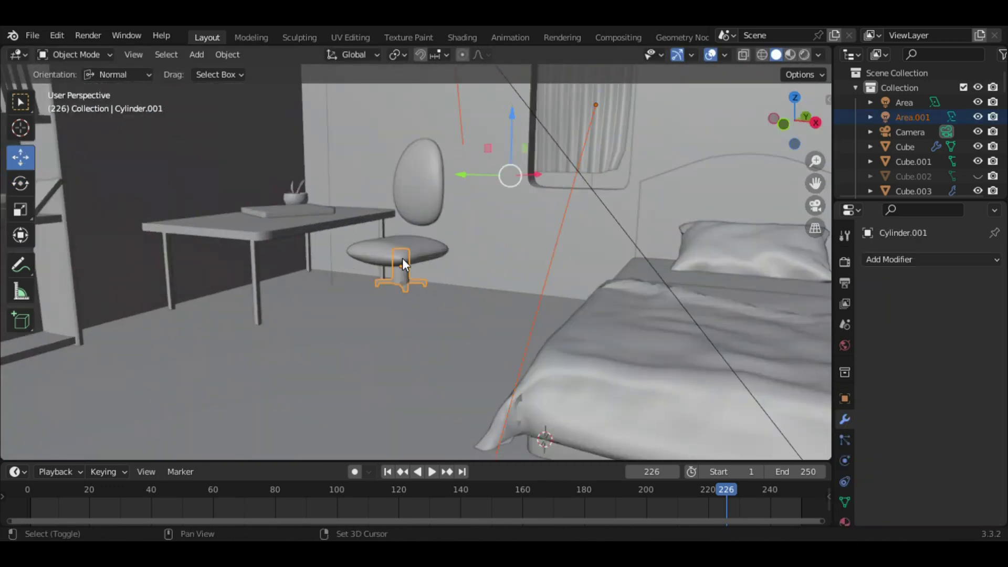
{"action": "left_click", "coordinate": [406, 282]}
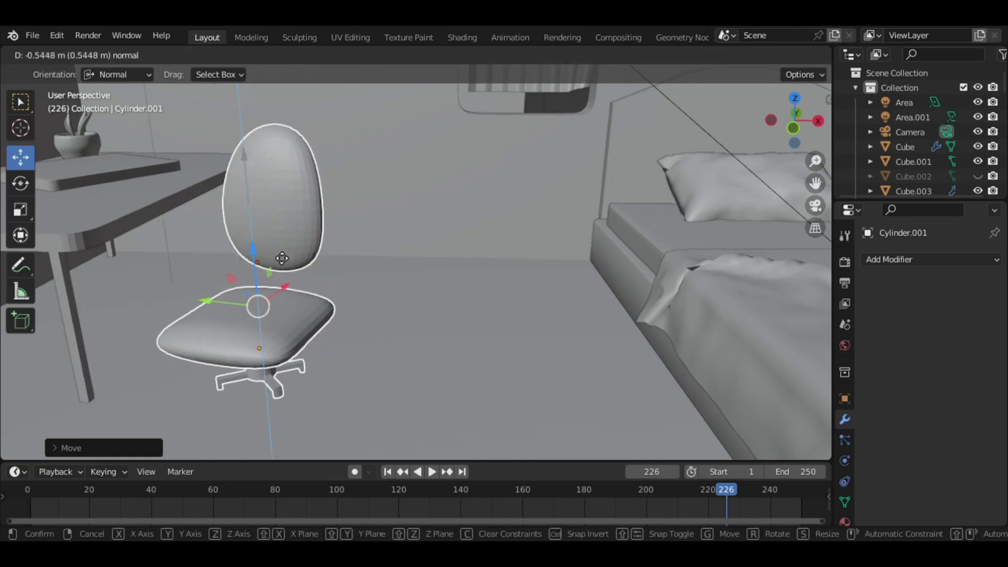
{"action": "key", "text": "Escape"}
{"action": "left_click", "coordinate": [259, 339]}
{"action": "left_click", "coordinate": [569, 378]}
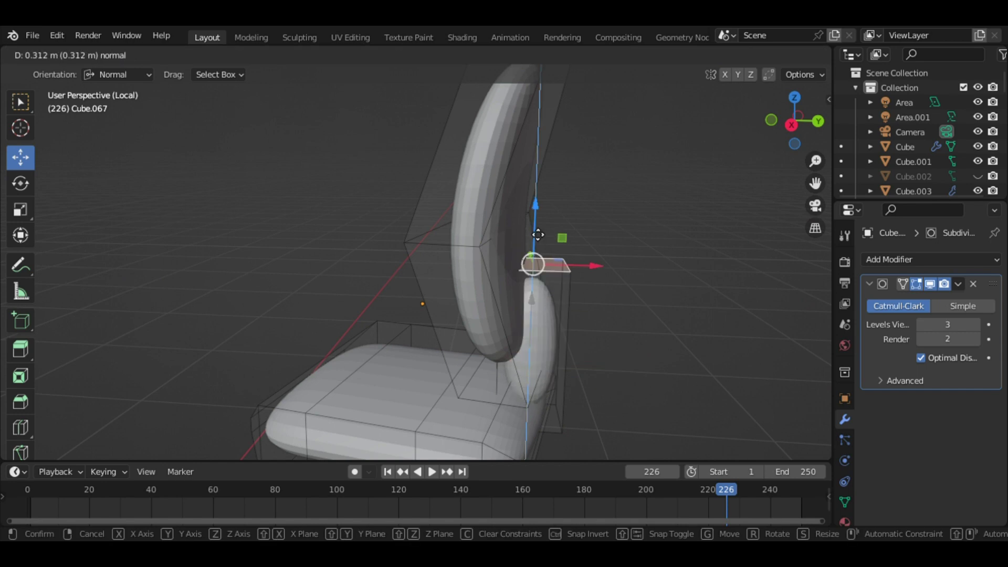
Add an edge loop and try moving a rear cushion face sideways, then undo it
{"action": "left_click", "coordinate": [538, 234]}
{"action": "middle_click_drag", "start_coordinate": [538, 235], "coordinate": [762, 138]}
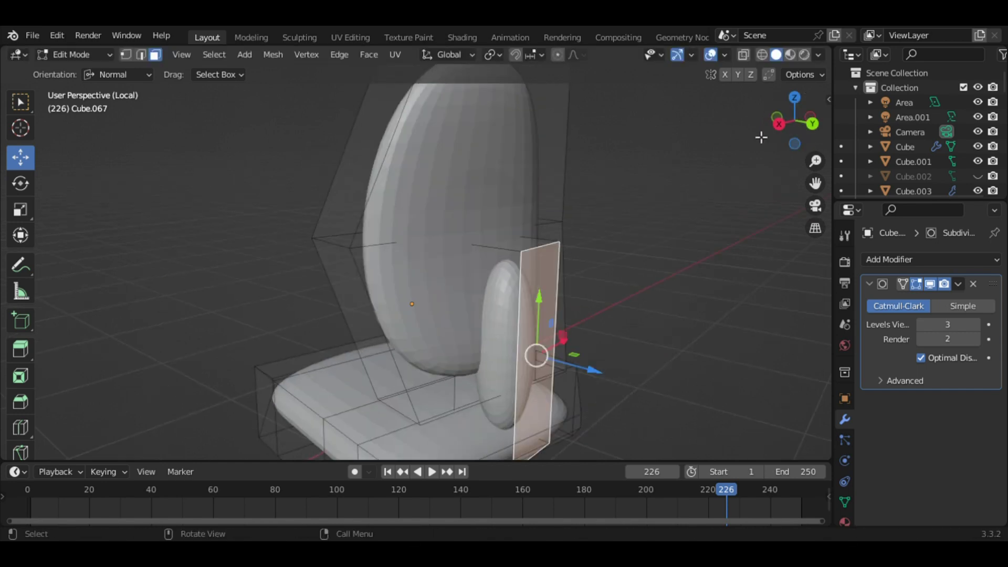
{"action": "left_click", "coordinate": [534, 362]}
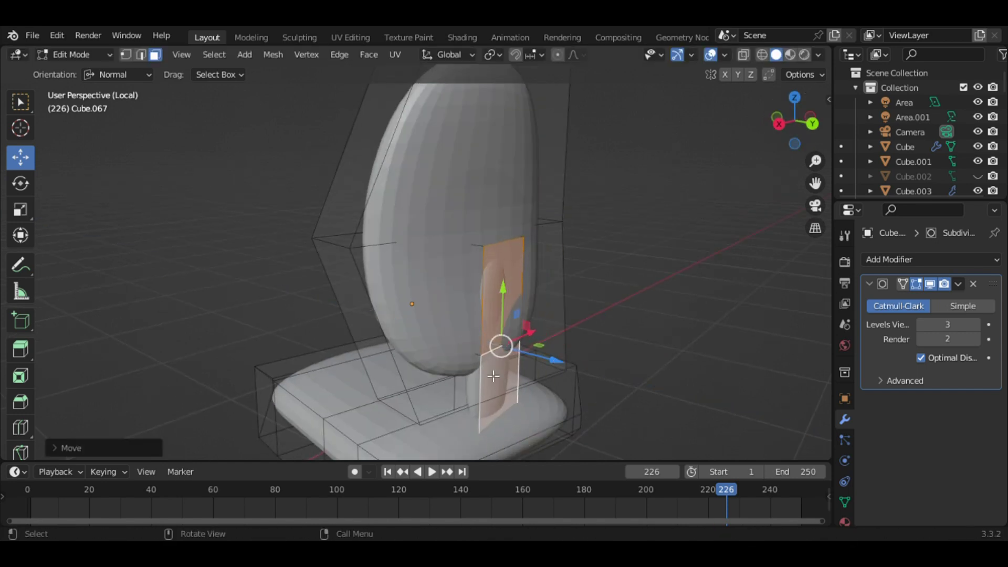
{"action": "middle_click_drag", "start_coordinate": [549, 416], "coordinate": [421, 292]}
{"action": "key", "text": "g"}
{"action": "left_click", "coordinate": [577, 294]}
{"action": "middle_click_drag", "start_coordinate": [577, 294], "coordinate": [633, 269]}
{"action": "key", "text": "ctrl+z"}
{"action": "key", "text": "ctrl+z"}
{"action": "key", "text": "ctrl+z"}
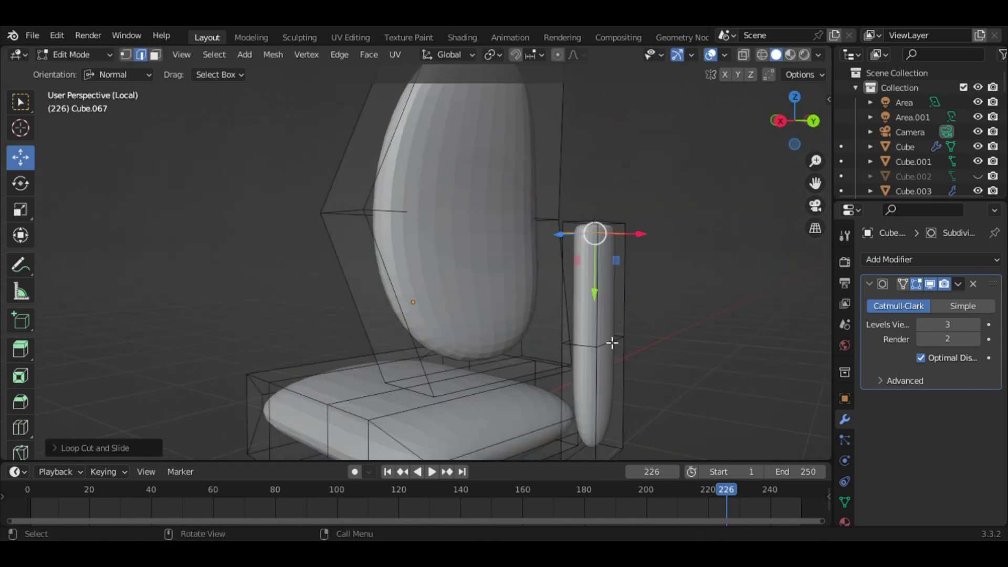
Reposition the back-support post so it tucks under the backrest
{"action": "left_click_drag", "start_coordinate": [811, 125], "coordinate": [777, 126]}
{"action": "key", "text": "g"}
{"action": "left_click", "coordinate": [556, 328]}
{"action": "mouse_move", "coordinate": [556, 329]}
{"action": "middle_mouse_down"}
{"action": "mouse_move", "coordinate": [532, 246]}
{"action": "mouse_move", "coordinate": [549, 246]}
{"action": "middle_mouse_up"}
Select the whole support post and scale it thinner along Y, then leave Edit Mode
{"action": "left_click", "coordinate": [149, 59]}
{"action": "key", "text": "ctrl+l"}
{"action": "scroll", "coordinate": [748, 256], "scroll_direction": "down", "scroll_amount": 2}
{"action": "key", "text": "s"}
{"action": "key", "text": "y"}
{"action": "left_click", "coordinate": [748, 257]}
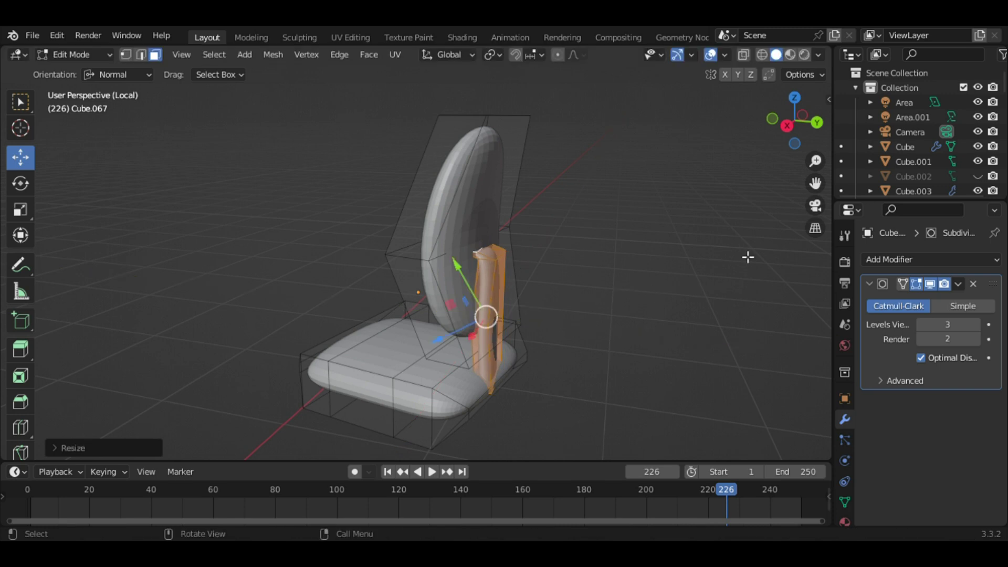
{"action": "left_click", "coordinate": [845, 522]}
{"action": "left_click", "coordinate": [955, 471]}
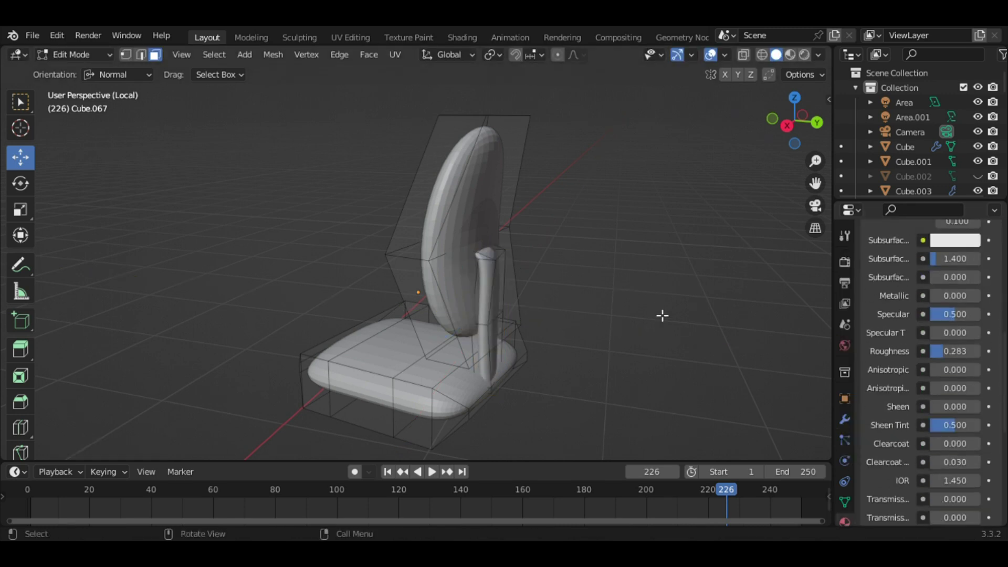
{"action": "key", "text": "Tab"}
Assign the existing Material.018 to the chair base
{"action": "key", "text": "KP_Divide"}
{"action": "left_click", "coordinate": [368, 297]}
{"action": "left_click", "coordinate": [872, 322]}
{"action": "scroll", "coordinate": [746, 446], "scroll_direction": "down", "scroll_amount": 1}
{"action": "left_click", "coordinate": [743, 468]}
Give the seat and backrest a new yellow material with Specular and Roughness at 1.000
{"action": "left_click", "coordinate": [379, 210]}
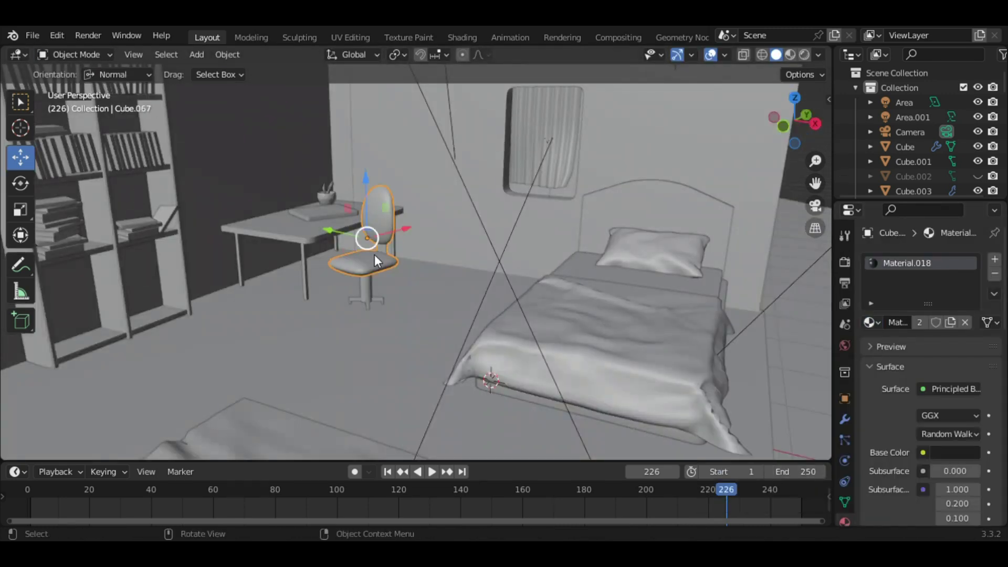
{"action": "scroll", "coordinate": [409, 264], "scroll_direction": "up", "scroll_amount": 3}
{"action": "key", "text": "Tab"}
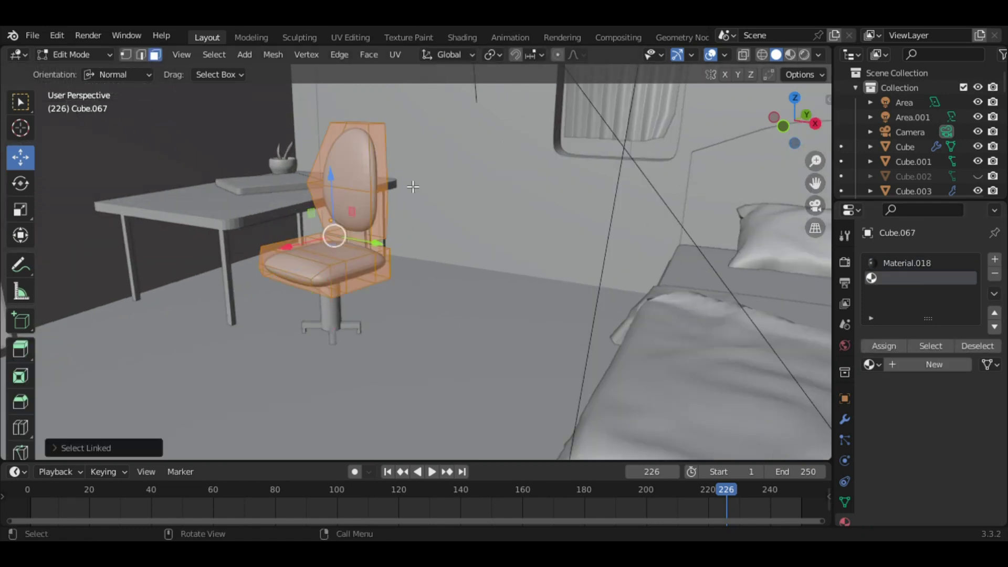
{"action": "left_click", "coordinate": [934, 365]}
{"action": "left_click", "coordinate": [804, 55]}
{"action": "scroll", "coordinate": [924, 394], "scroll_direction": "down", "scroll_amount": 5}
{"action": "left_click", "coordinate": [939, 336]}
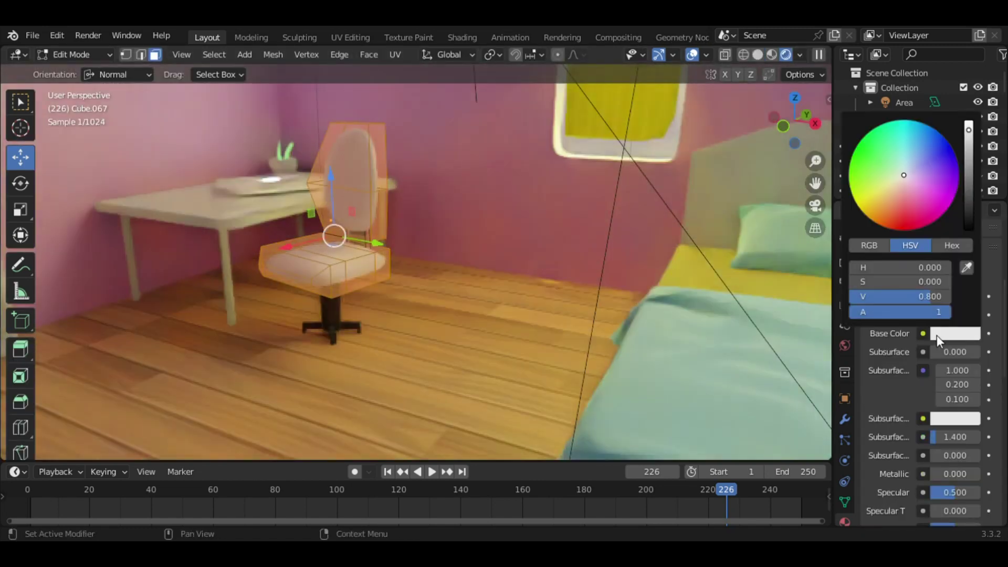
{"action": "left_click", "coordinate": [888, 194]}
{"action": "scroll", "coordinate": [924, 394], "scroll_direction": "down", "scroll_amount": 1}
{"action": "left_click_drag", "start_coordinate": [945, 459], "coordinate": [976, 458]}
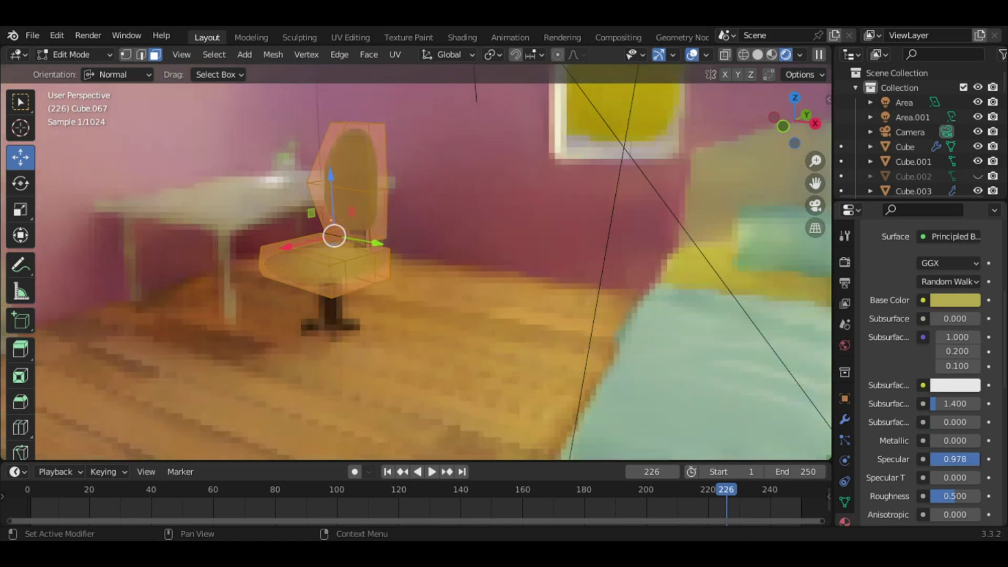
Check the chair through the scene camera, then isolate it and re-enter Edit Mode
{"action": "key", "text": "Tab"}
{"action": "scroll", "coordinate": [568, 172], "scroll_direction": "down", "scroll_amount": 3}
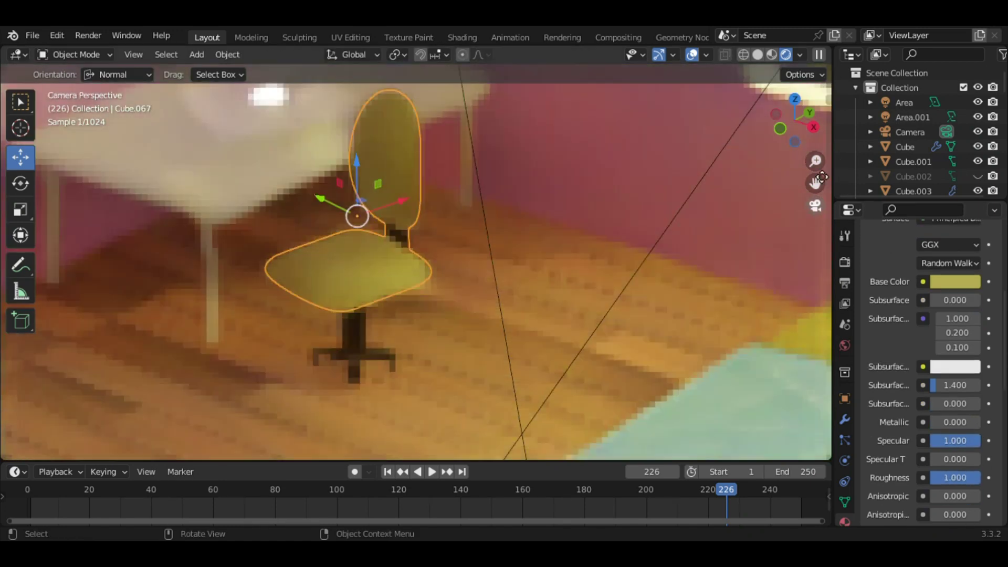
{"action": "key", "text": "KP_0"}
{"action": "key", "text": "z"}
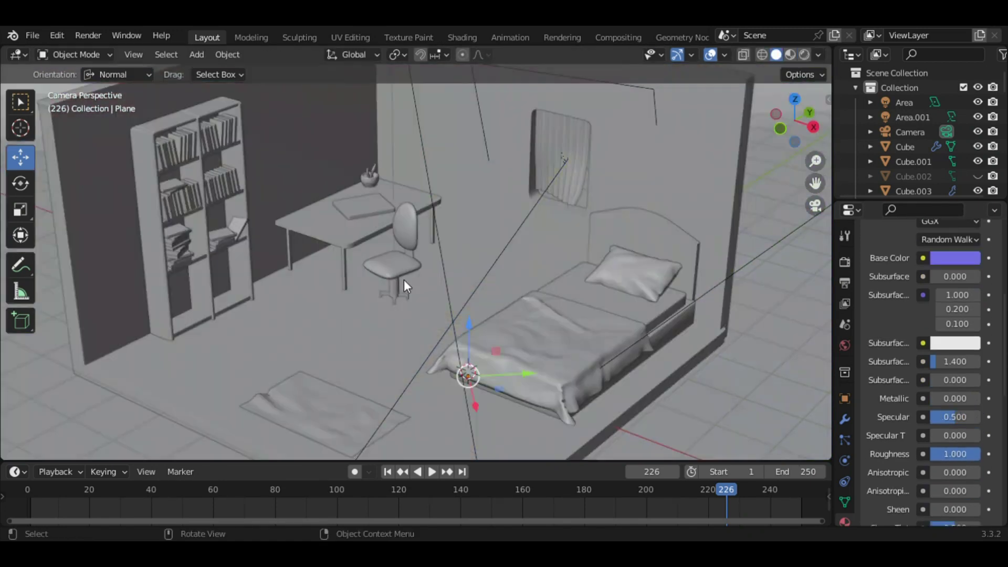
{"action": "key", "text": "KP_Divide"}
{"action": "key", "text": "Tab"}
{"action": "middle_click_drag", "start_coordinate": [650, 332], "coordinate": [578, 337]}
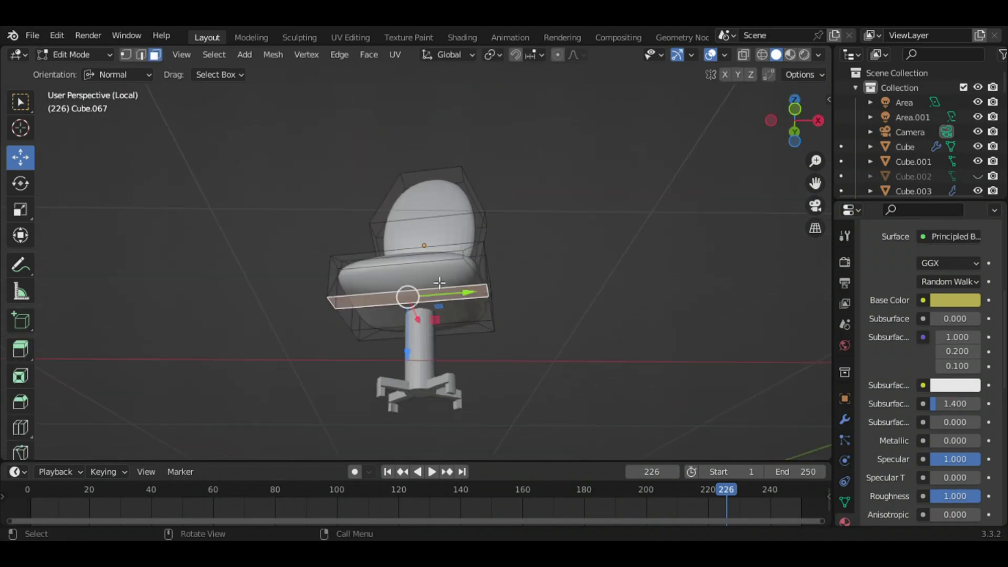
Reshape the chair's seat edge with a smooth proportional-editing move
{"action": "left_click", "coordinate": [423, 353]}
{"action": "middle_click_drag", "start_coordinate": [423, 353], "coordinate": [362, 283]}
{"action": "key", "text": "g"}
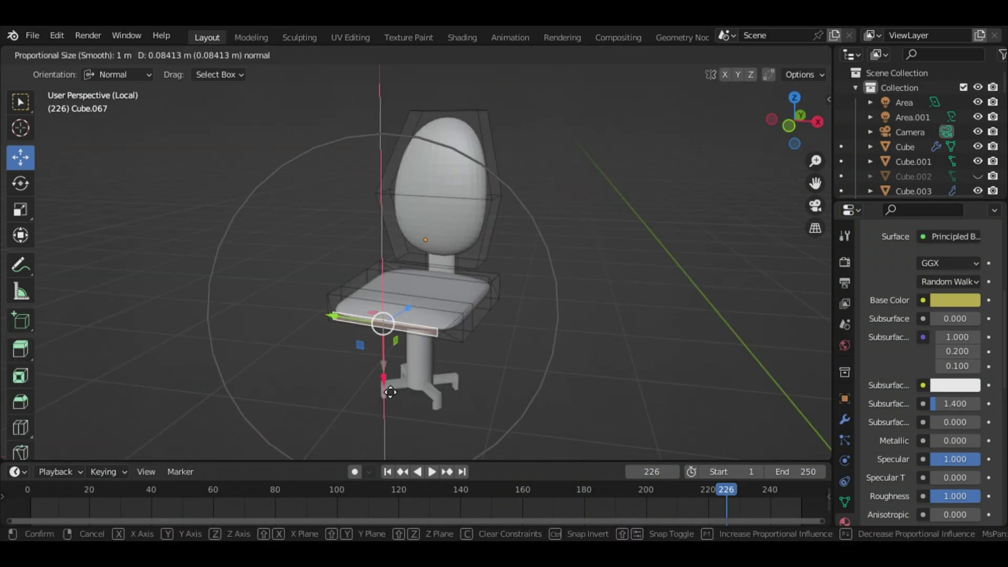
{"action": "left_click", "coordinate": [361, 362]}
{"action": "middle_click_drag", "start_coordinate": [362, 361], "coordinate": [399, 362]}
{"action": "key", "text": "Escape"}
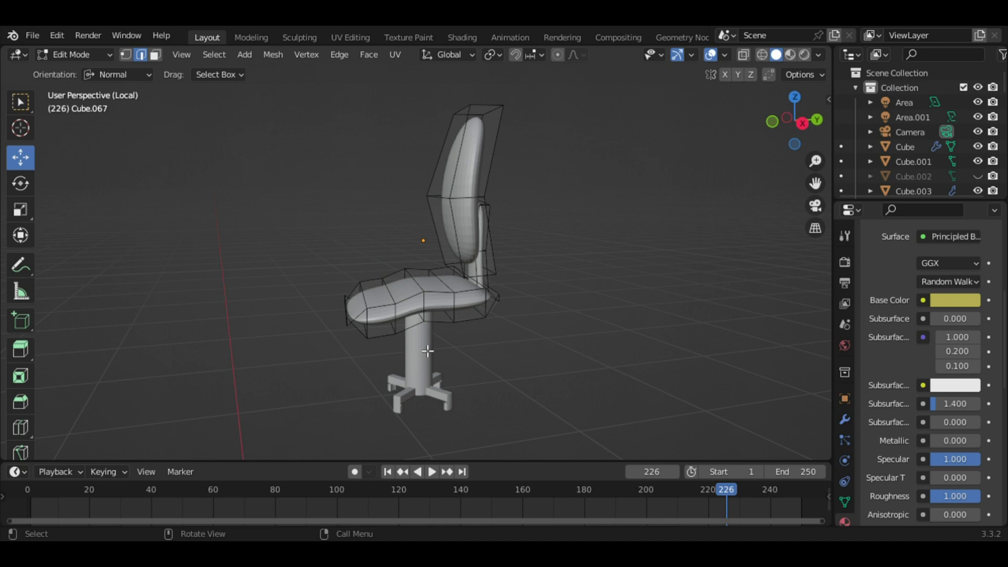
{"action": "key", "text": "Tab"}
Enter edit mode on the chair's base and select the central column's vertices
{"action": "left_click", "coordinate": [428, 352]}
{"action": "key", "text": "Tab"}
{"action": "key", "text": "KP_Decimal"}
{"action": "key", "text": "KP_1"}
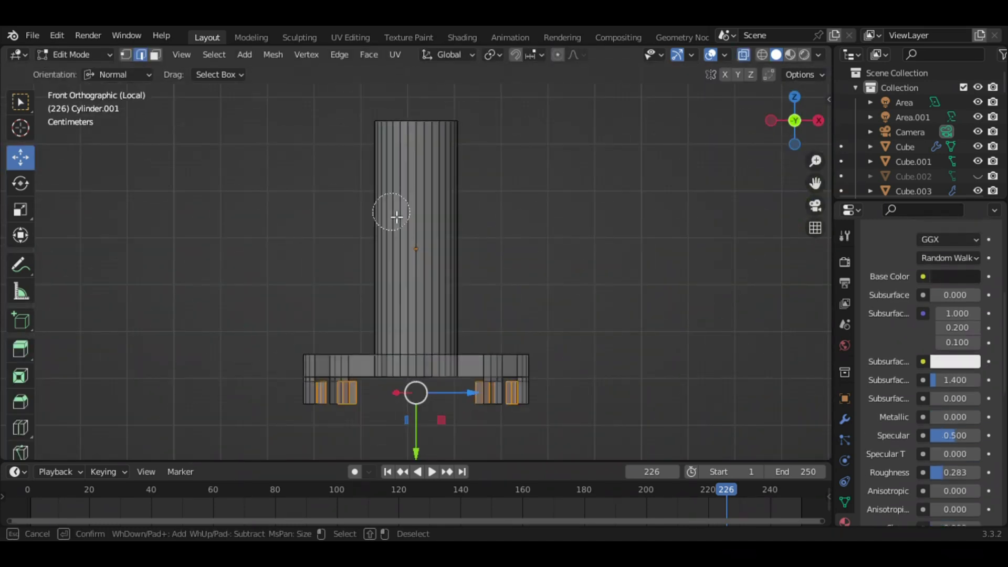
{"action": "key", "text": "ctrl+l"}
{"action": "middle_click_drag", "start_coordinate": [579, 240], "coordinate": [609, 259]}
{"action": "key", "text": "s"}
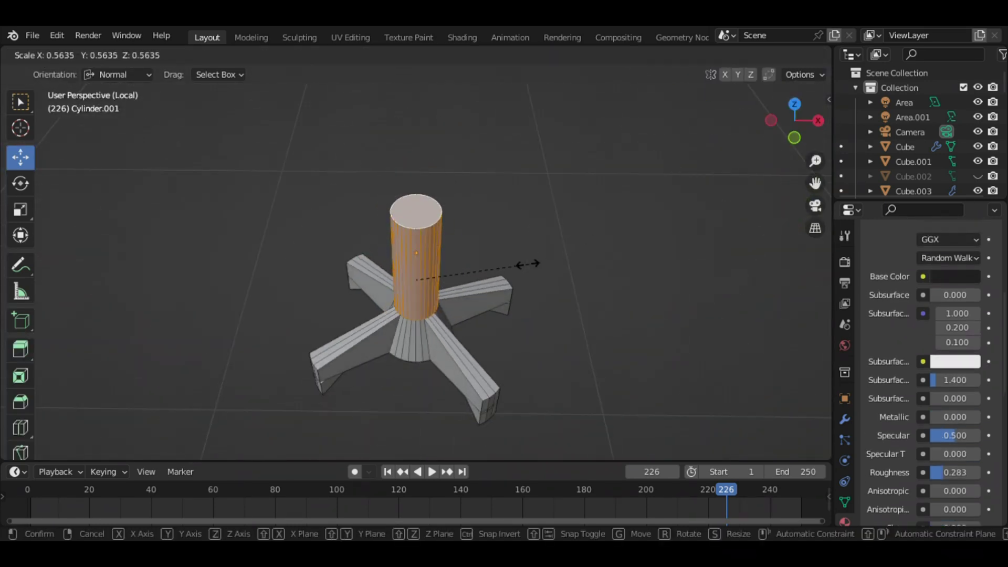
{"action": "key", "text": "Escape"}
Scale the base's central column thinner and leave edit mode
{"action": "key", "text": "KP_7"}
{"action": "key", "text": "KP_1"}
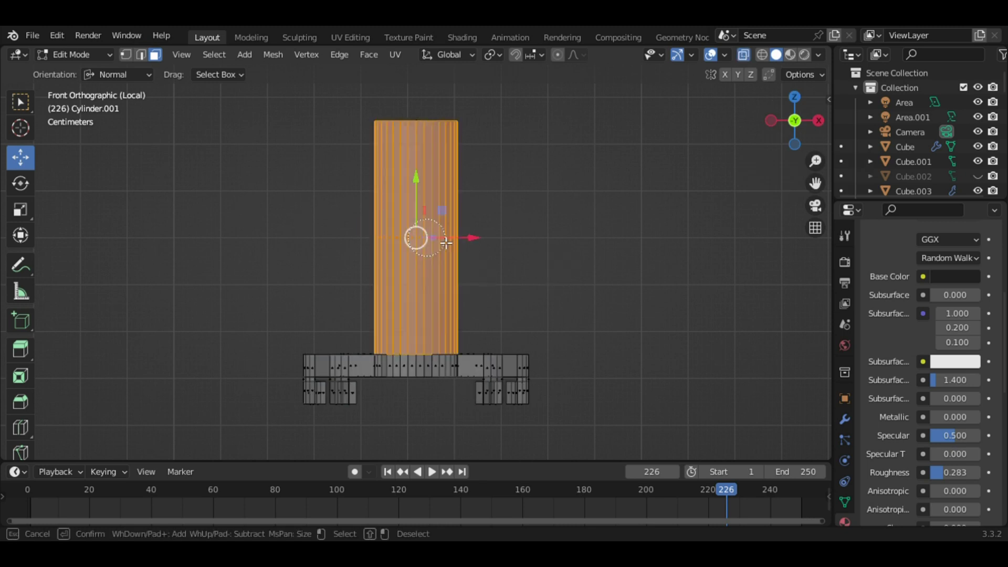
{"action": "key", "text": "Escape"}
{"action": "middle_click_drag", "start_coordinate": [446, 242], "coordinate": [725, 289]}
{"action": "key", "text": "s"}
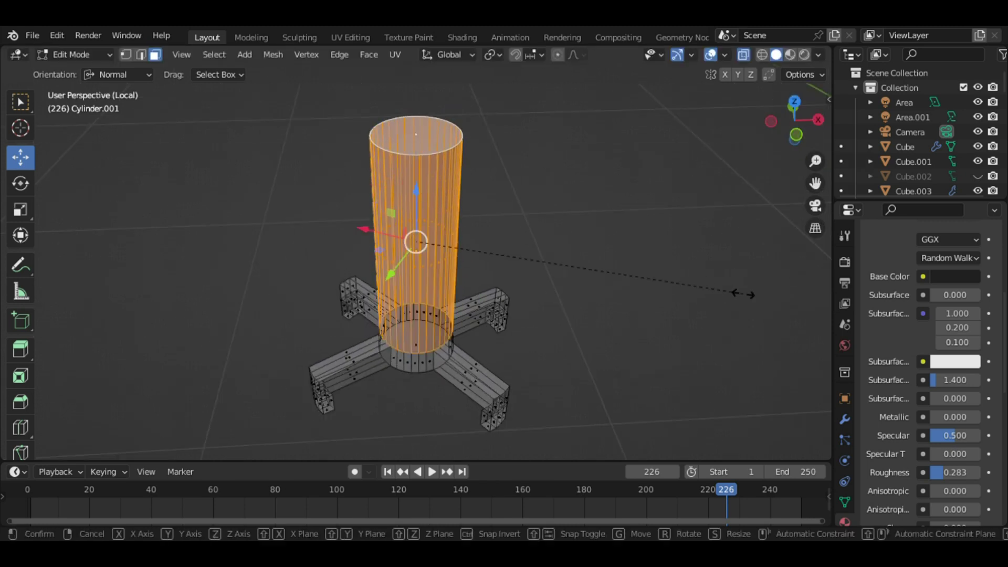
{"action": "left_click", "coordinate": [578, 268]}
{"action": "key", "text": "KP_0"}
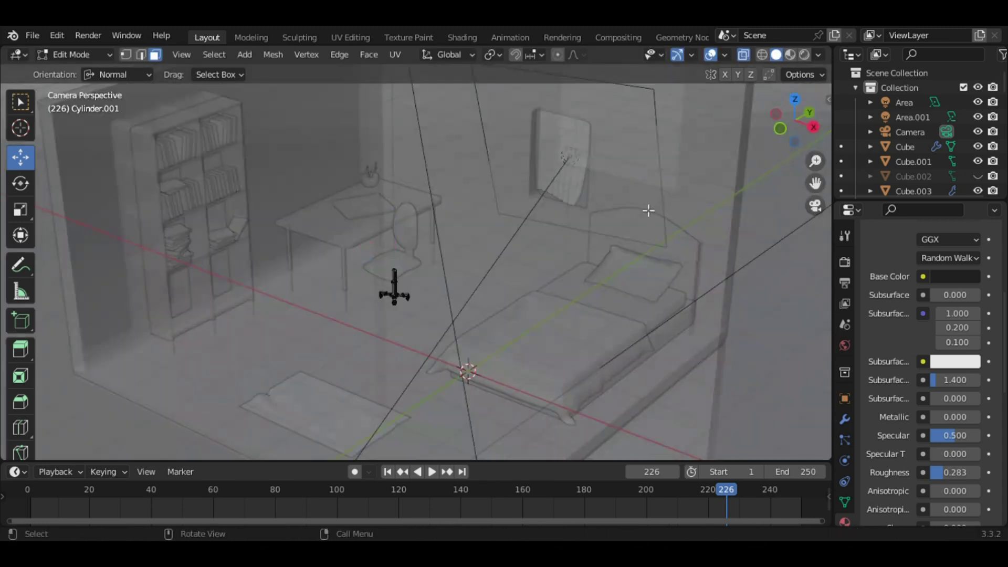
{"action": "key", "text": "Tab"}
Rotate the chair around its vertical axis and move the base column into place
{"action": "key", "text": "KP_Divide"}
{"action": "key", "text": "KP_0"}
{"action": "left_click", "coordinate": [399, 247]}
{"action": "key", "text": "shift+space"}
{"action": "key", "text": "r"}
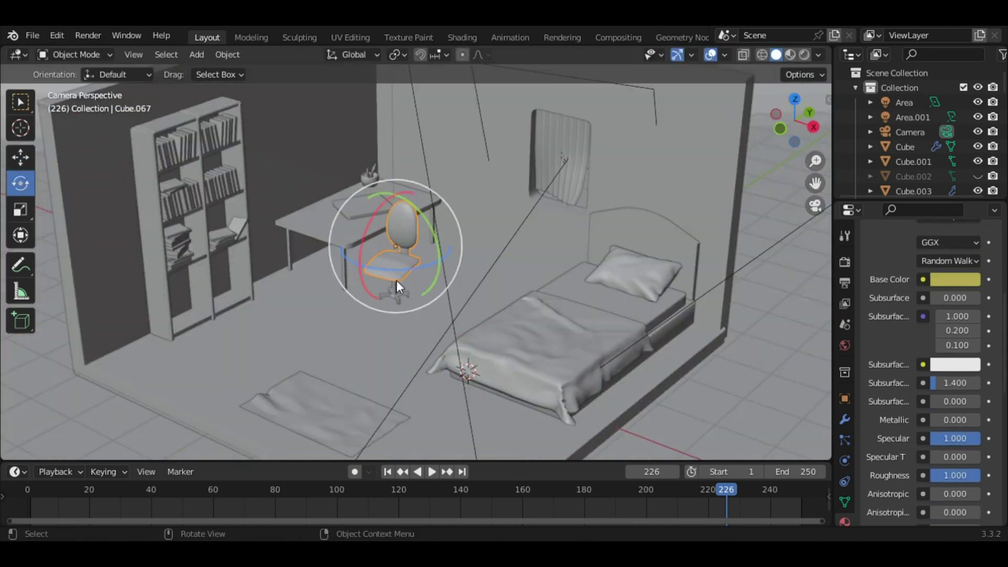
{"action": "left_click", "coordinate": [397, 286]}
{"action": "key", "text": "shift+space"}
{"action": "key", "text": "g"}
{"action": "left_click_drag", "start_coordinate": [428, 257], "coordinate": [447, 243]}
Add a plane beside the chair and give it a new material
{"action": "key", "text": "shift+a"}
{"action": "left_click", "coordinate": [614, 236]}
{"action": "key", "text": "g"}
{"action": "left_click", "coordinate": [526, 252]}
{"action": "left_click", "coordinate": [945, 336]}
{"action": "left_click", "coordinate": [922, 332]}
Drive the plane's base colour from an Image Texture and stand the plane upright
{"action": "left_click", "coordinate": [617, 201]}
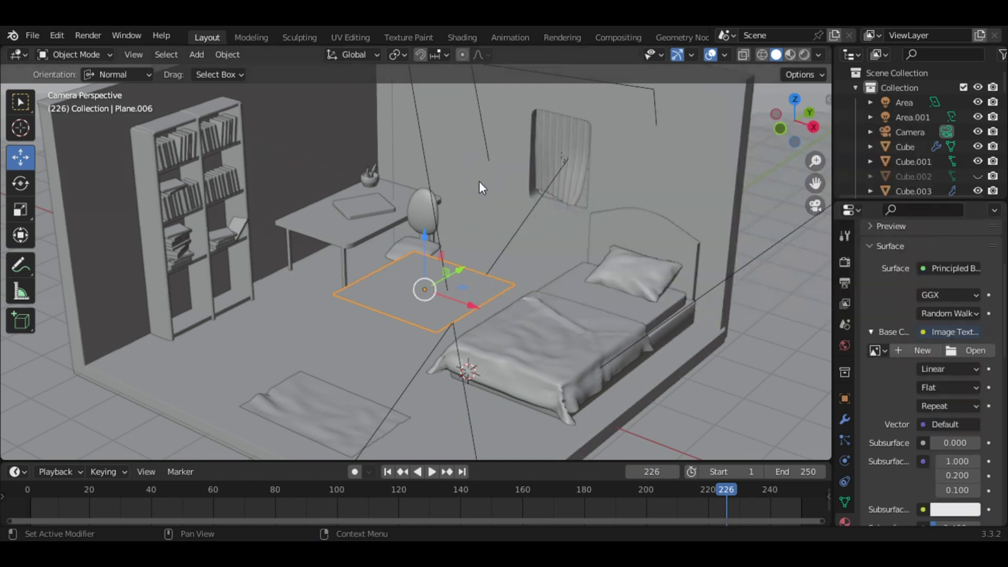
{"action": "left_click_drag", "start_coordinate": [559, 470], "coordinate": [558, 434]}
{"action": "key", "text": "r"}
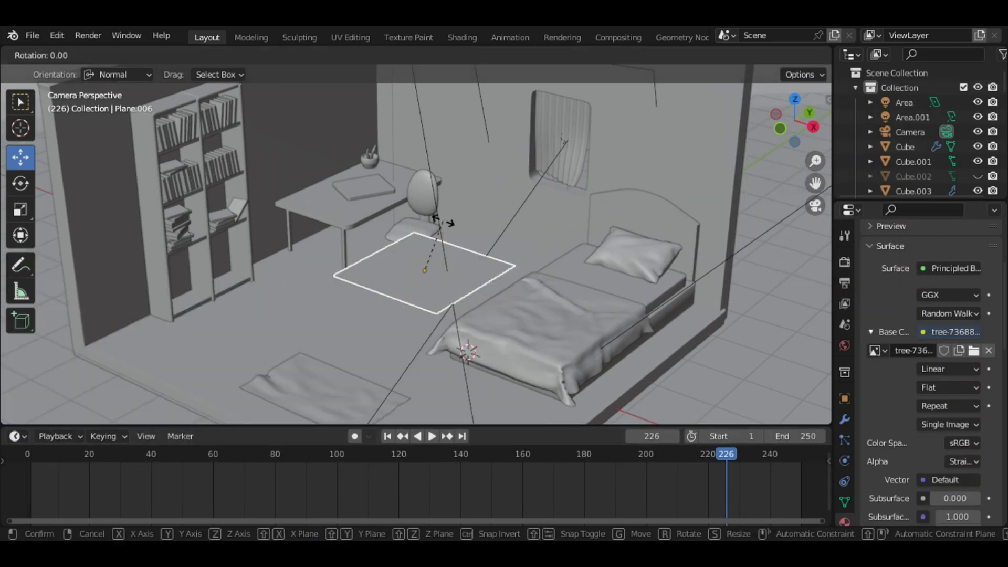
{"action": "key", "text": "Escape"}
{"action": "key", "text": "KP_3"}
{"action": "left_click", "coordinate": [453, 214]}
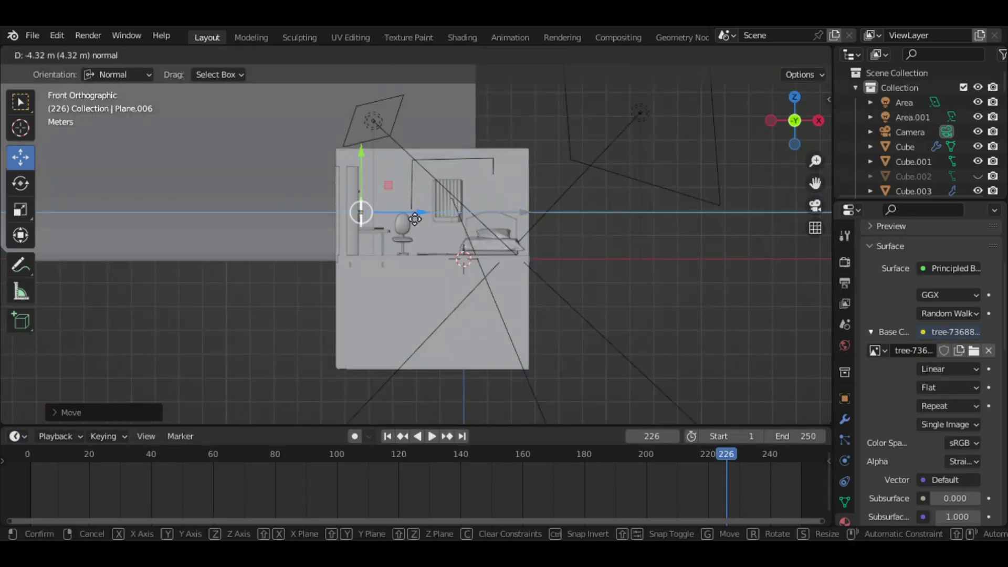
{"action": "middle_click_drag", "start_coordinate": [454, 214], "coordinate": [488, 168]}
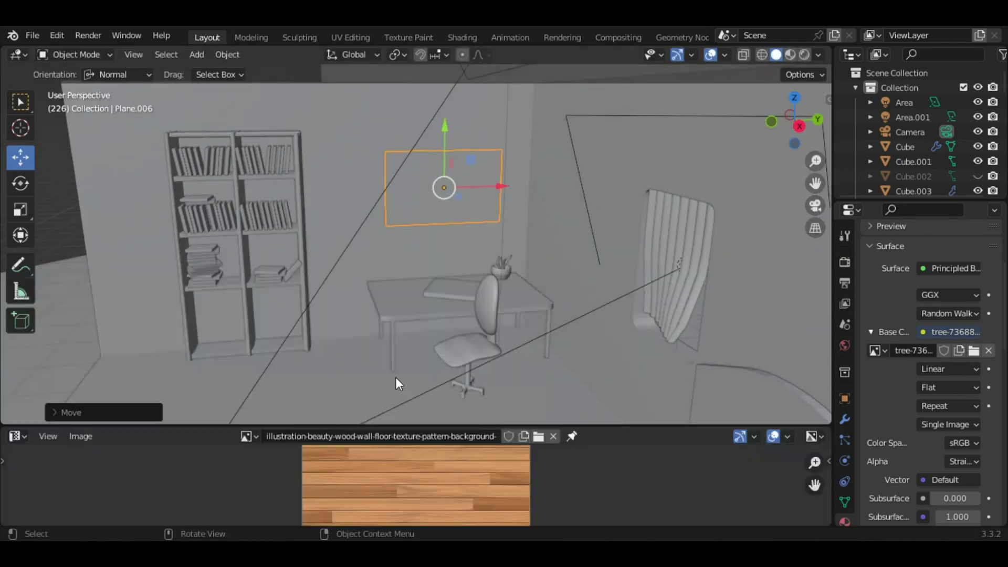
Return to object mode and set solid viewport shading to random object colours
{"action": "key", "text": "Tab"}
{"action": "left_click", "coordinate": [73, 54]}
{"action": "left_click", "coordinate": [104, 72]}
{"action": "left_click_drag", "start_coordinate": [794, 121], "coordinate": [767, 100]}
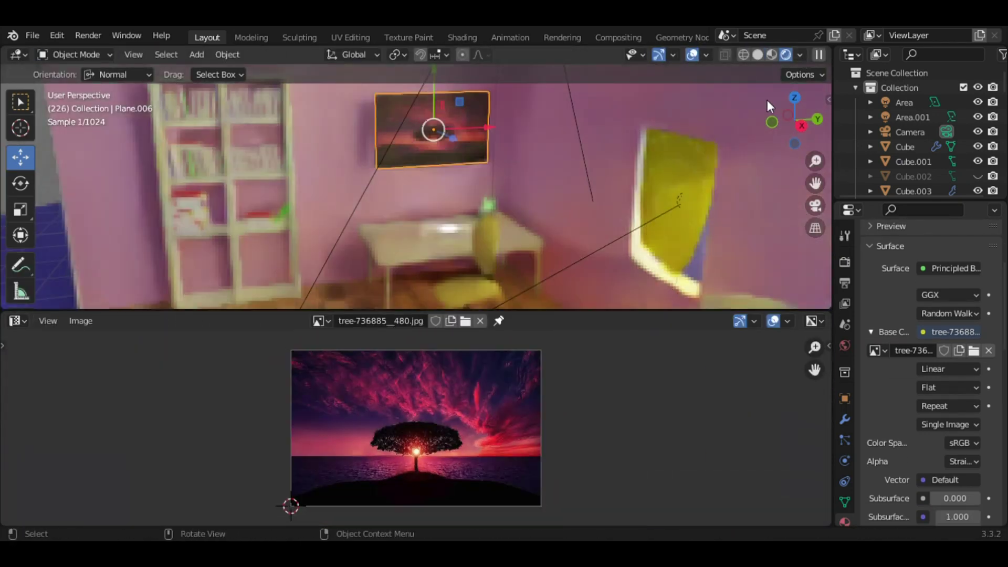
{"action": "left_click", "coordinate": [391, 143]}
{"action": "left_click", "coordinate": [815, 52]}
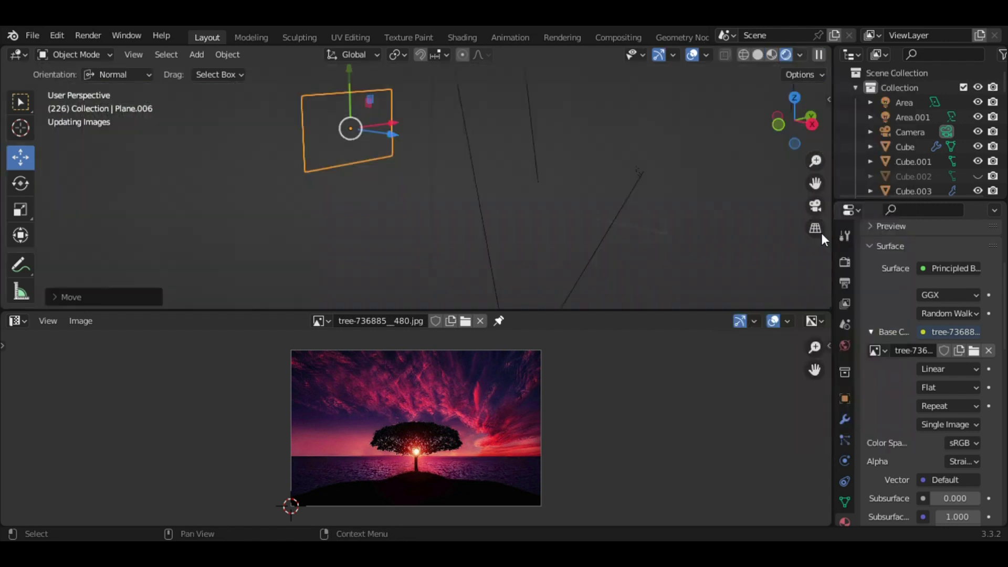
{"action": "left_click", "coordinate": [815, 260]}
Duplicate the picture plane and extrude the copy's face into a frame
{"action": "key", "text": "g"}
{"action": "key", "text": "shift+d"}
{"action": "right_click", "coordinate": [392, 135]}
{"action": "key", "text": "Tab"}
{"action": "key", "text": "e"}
{"action": "key", "text": "Tab"}
Push the picture plane along its normal to sit within the frame
{"action": "key", "text": "g"}
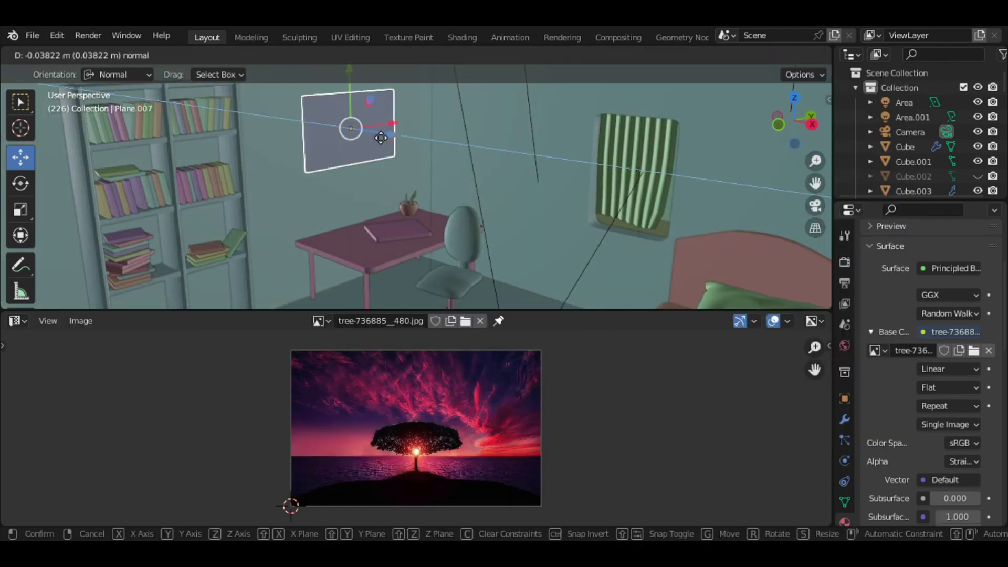
{"action": "left_click", "coordinate": [366, 157]}
{"action": "key", "text": "g"}
{"action": "scroll", "coordinate": [446, 158], "scroll_direction": "up", "scroll_amount": 5}
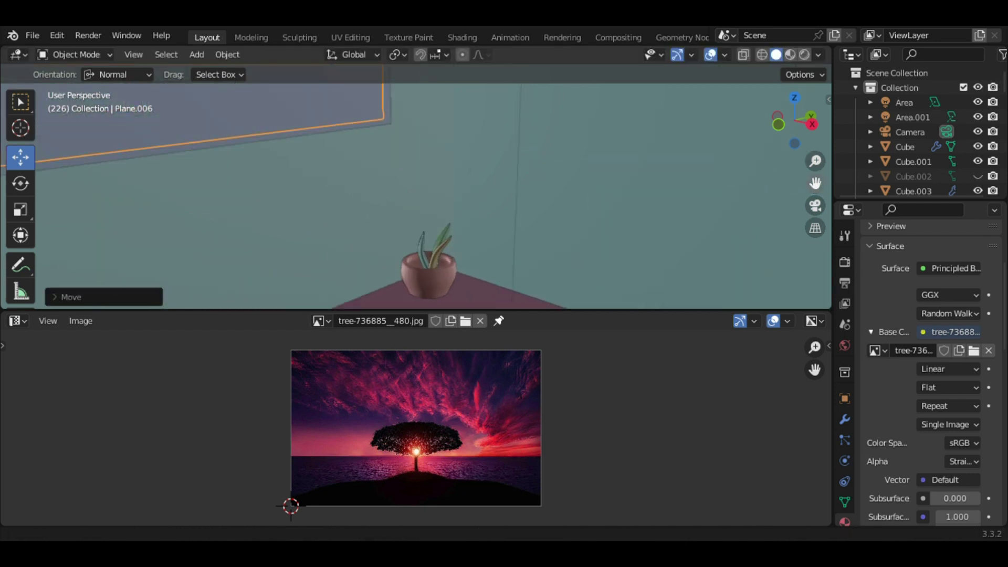
{"action": "scroll", "coordinate": [437, 152], "scroll_direction": "up", "scroll_amount": 3}
{"action": "left_click", "coordinate": [434, 151]}
{"action": "scroll", "coordinate": [434, 151], "scroll_direction": "down", "scroll_amount": 5}
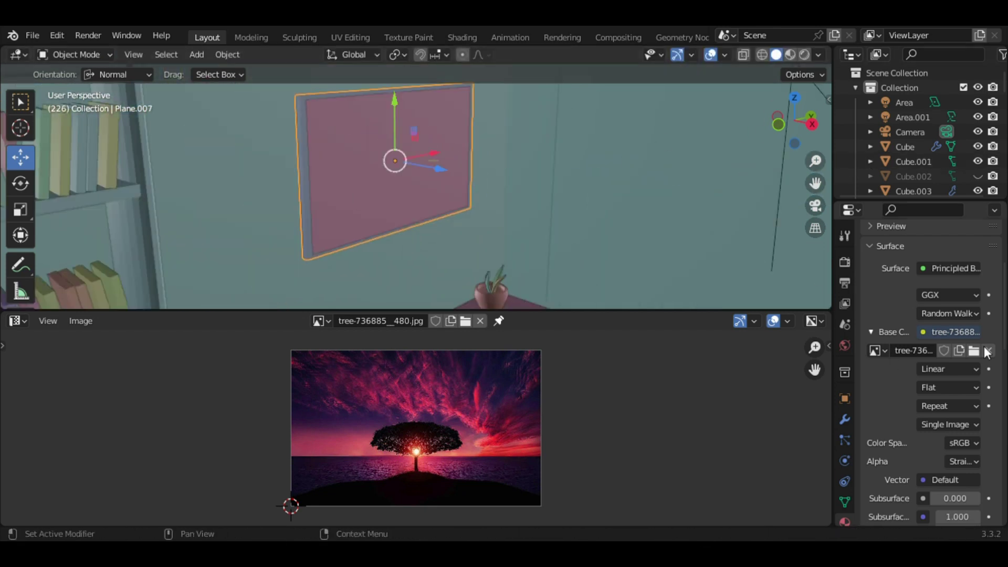
Assign tree-736885_480.jpg to the picture and preview it rendered from the camera
{"action": "left_click", "coordinate": [873, 322]}
{"action": "left_click", "coordinate": [735, 368]}
{"action": "left_click", "coordinate": [955, 453]}
{"action": "scroll", "coordinate": [950, 295], "scroll_direction": "down", "scroll_amount": 10}
{"action": "key", "text": "KP_0"}
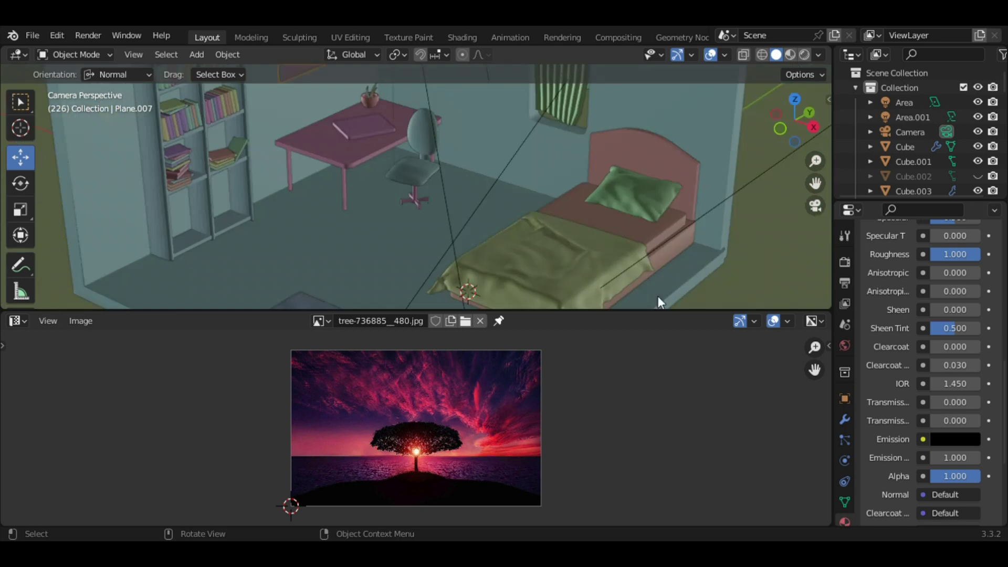
{"action": "left_click_drag", "start_coordinate": [658, 311], "coordinate": [658, 508]}
{"action": "left_click", "coordinate": [804, 55]}
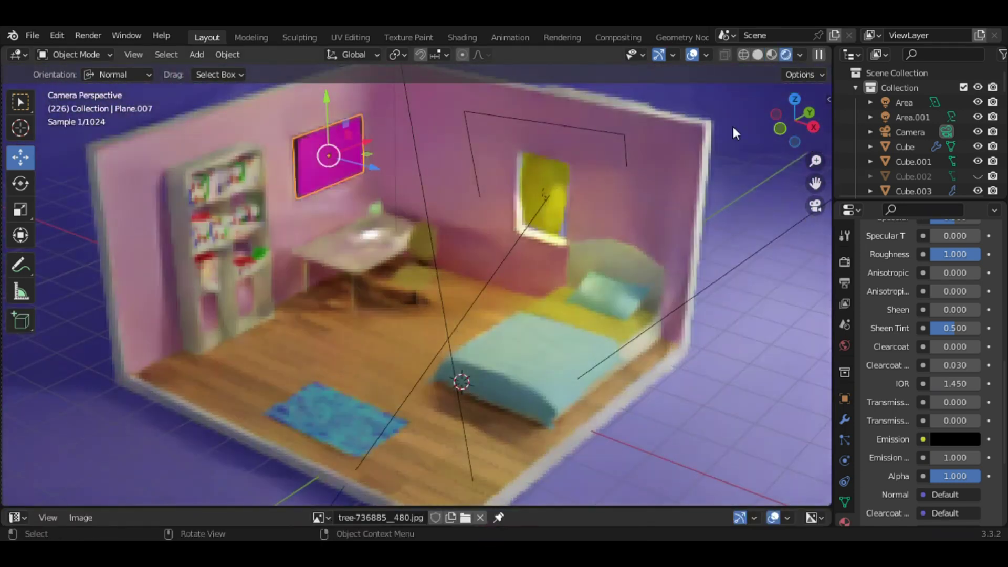
{"action": "left_click", "coordinate": [875, 471]}
{"action": "left_click", "coordinate": [786, 213]}
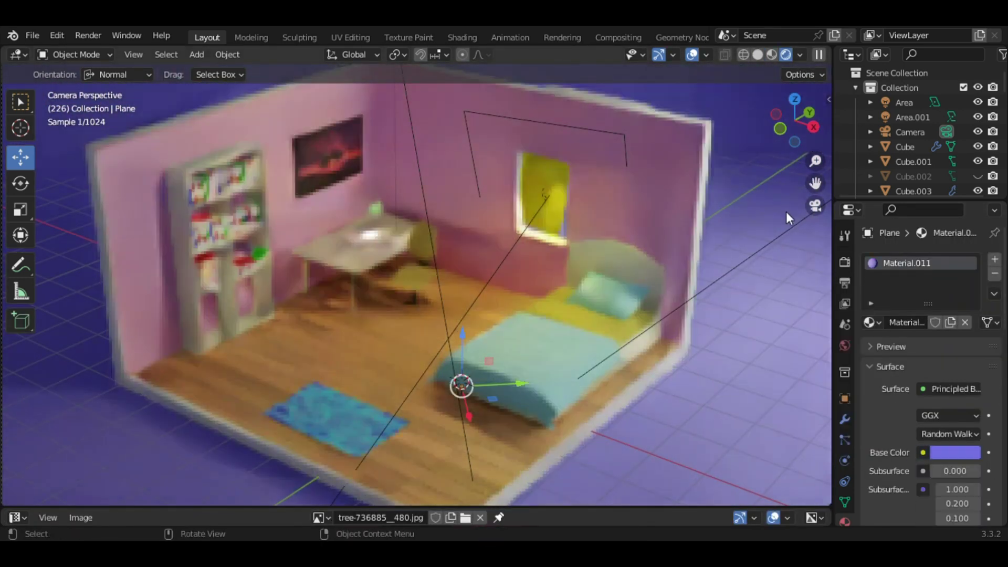
{"action": "left_click", "coordinate": [758, 55]}
Delete the dome's bottom faces and add a Subdivision Surface modifier
{"action": "key", "text": "shift+a"}
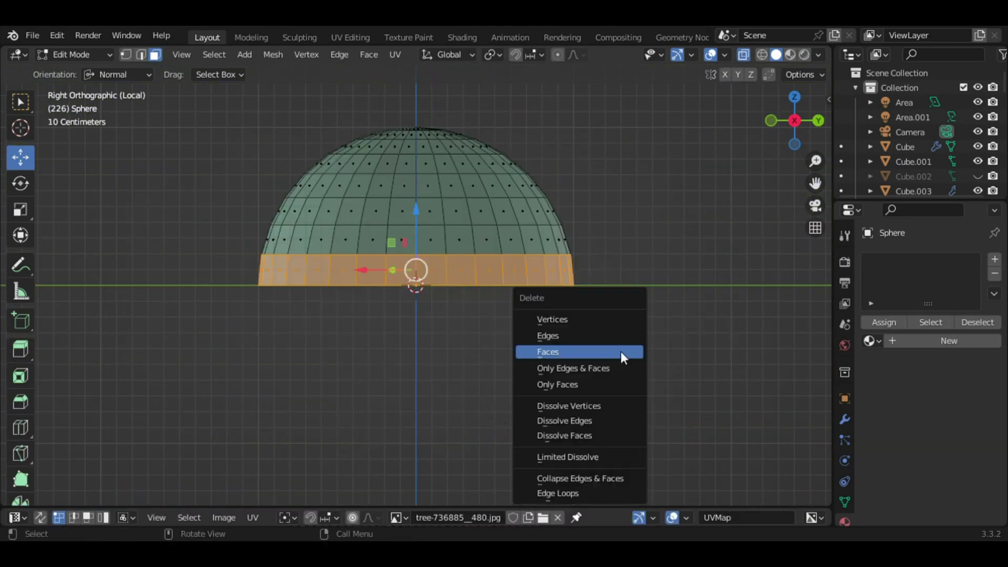
{"action": "left_click", "coordinate": [845, 419]}
{"action": "left_click", "coordinate": [930, 259]}
{"action": "left_click", "coordinate": [716, 513]}
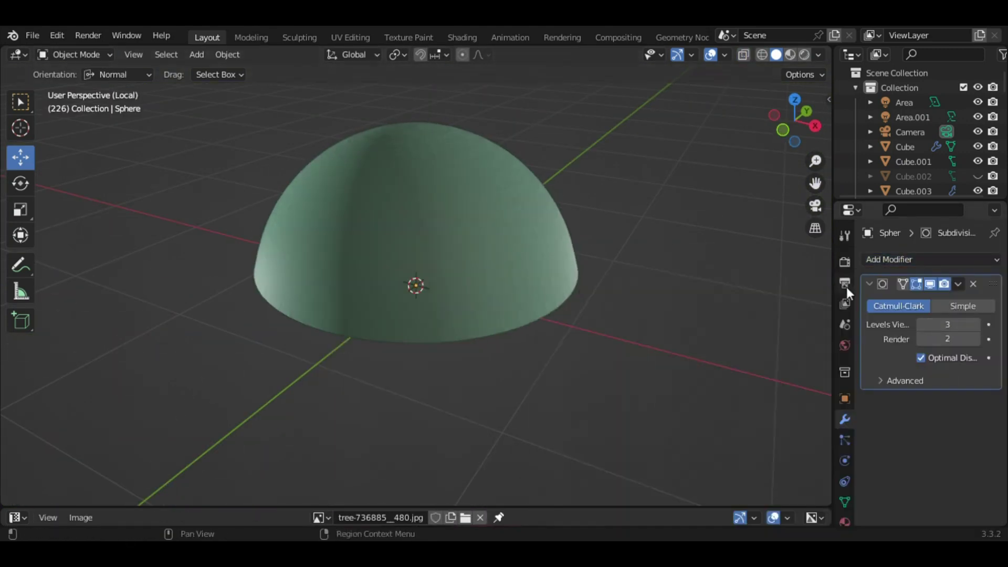
Move the green dome onto the desk top beside the notebook
{"action": "key", "text": "KP_Divide"}
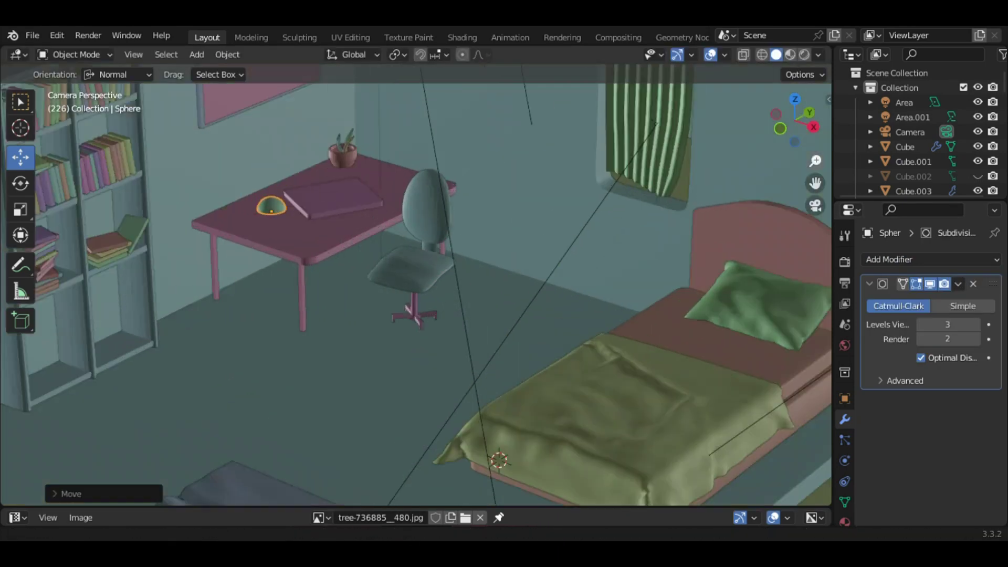
{"action": "scroll", "coordinate": [461, 315], "scroll_direction": "up", "scroll_amount": 5}
{"action": "left_click_drag", "start_coordinate": [314, 165], "coordinate": [549, 320]}
{"action": "key", "text": "g"}
{"action": "key", "text": "z"}
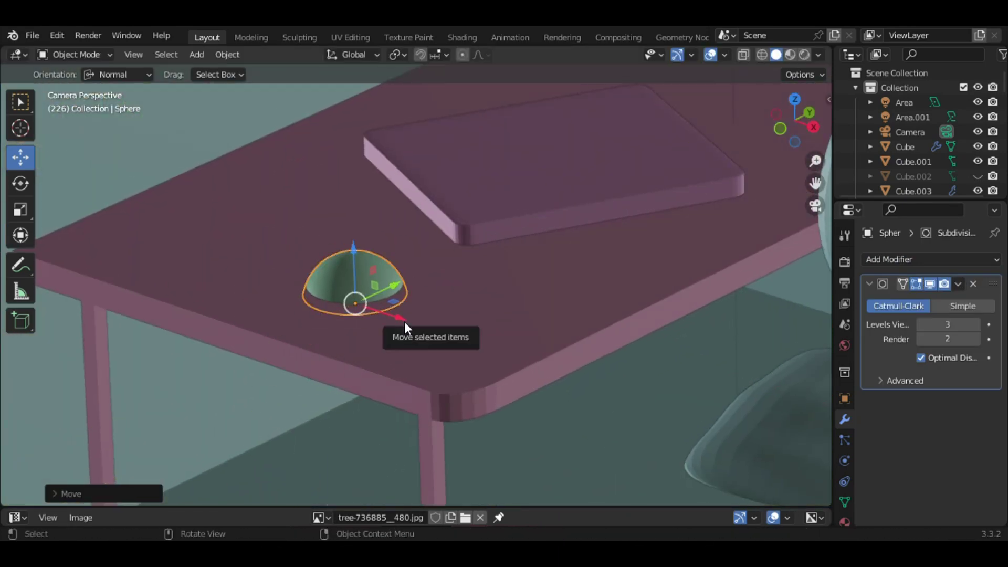
{"action": "key", "text": "KP_Divide"}
{"action": "scroll", "coordinate": [533, 347], "scroll_direction": "down", "scroll_amount": 5}
Add a new cube and scale it down to about 0.39
{"action": "key", "text": "shift+a"}
{"action": "left_click", "coordinate": [604, 231]}
{"action": "key", "text": "s"}
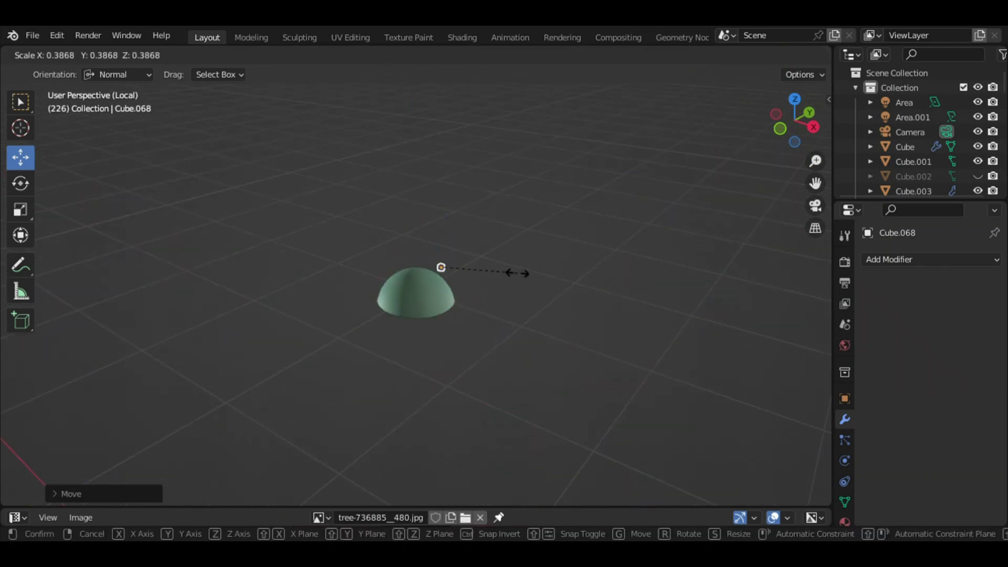
Bevel the cube's vertical edges to round it into a slim stick
{"action": "left_click", "coordinate": [551, 275]}
{"action": "key", "text": "Tab"}
{"action": "scroll", "coordinate": [525, 284], "scroll_direction": "down", "scroll_amount": 4}
{"action": "key", "text": "alt+a"}
{"action": "left_click_drag", "start_coordinate": [790, 118], "coordinate": [803, 126]}
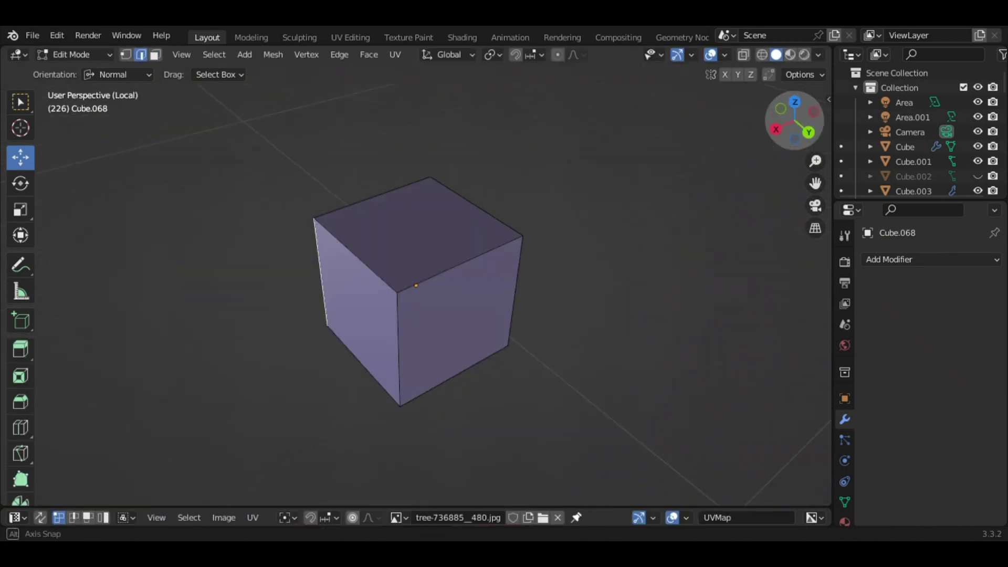
{"action": "key", "text": "ctrl+b"}
{"action": "scroll", "coordinate": [596, 292], "scroll_direction": "up", "scroll_amount": 20}
{"action": "left_click", "coordinate": [558, 288]}
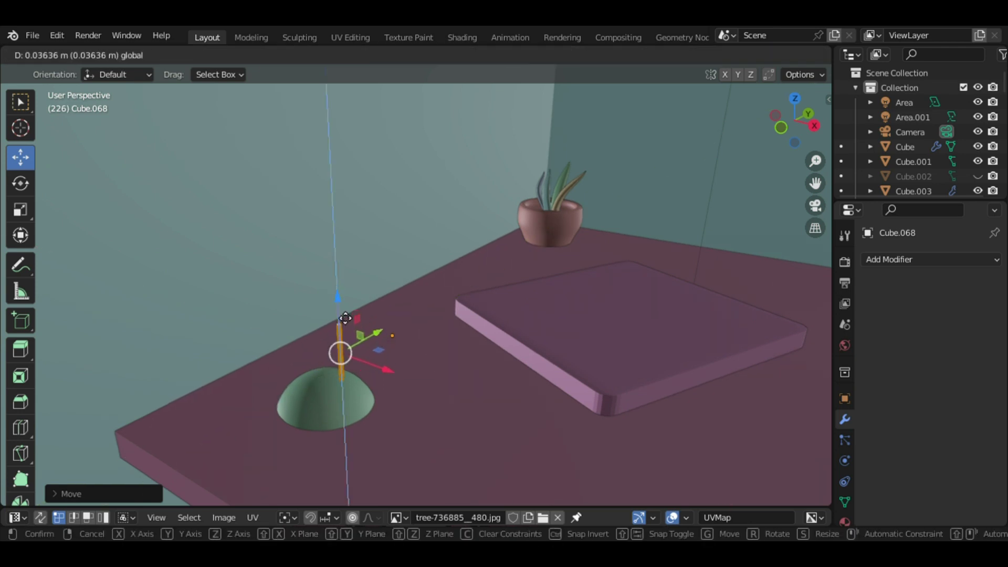
Add a loop cut and offset the top cap section using Normal orientation
{"action": "left_click", "coordinate": [346, 318]}
{"action": "key", "text": "KP_Divide"}
{"action": "left_click", "coordinate": [449, 213]}
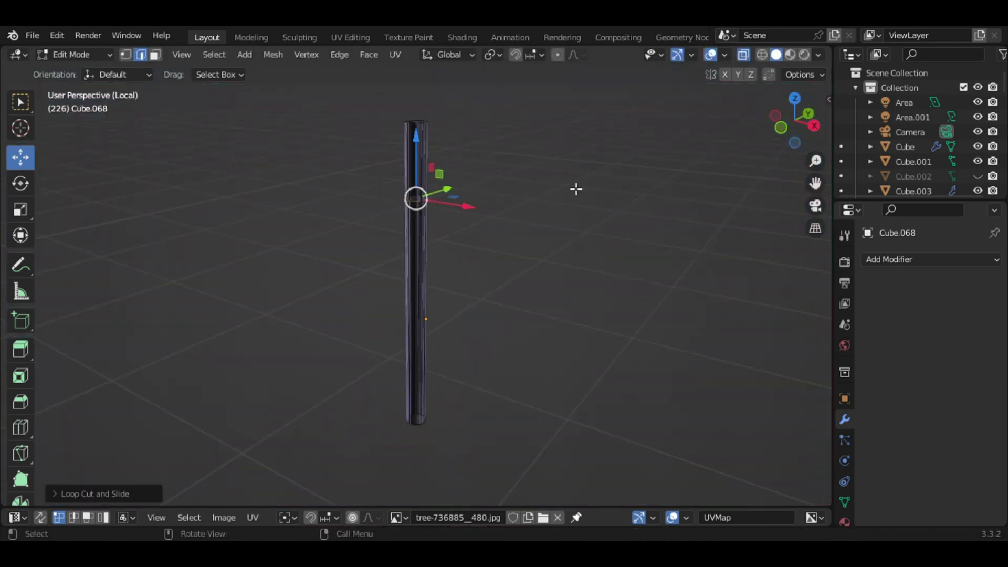
{"action": "left_click", "coordinate": [122, 154]}
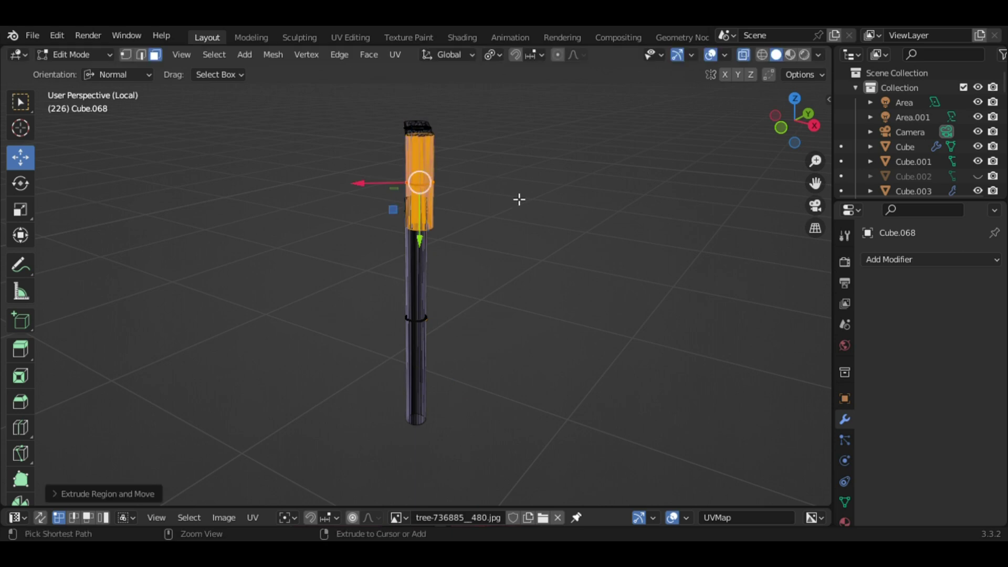
{"action": "middle_click_drag", "start_coordinate": [519, 199], "coordinate": [399, 173]}
{"action": "left_click", "coordinate": [121, 74]}
{"action": "key", "text": "s"}
{"action": "key", "text": "Escape"}
{"action": "key", "text": "g"}
{"action": "key", "text": "z"}
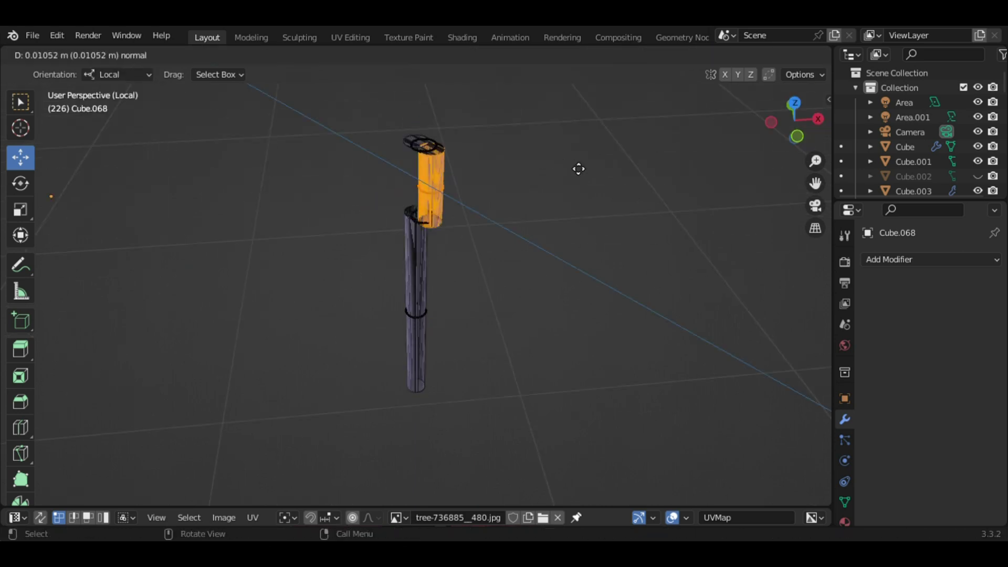
{"action": "key", "text": "Tab"}
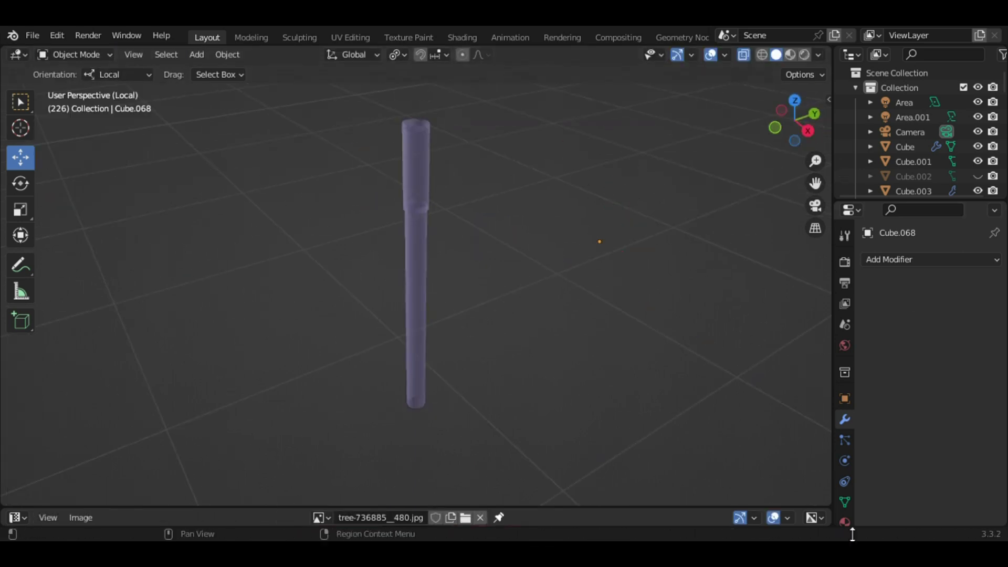
{"action": "key", "text": "KP_Divide"}
Tilt the pen in the dome using individual origins and duplicate a copy beside it
{"action": "left_click", "coordinate": [420, 104]}
{"action": "left_click_drag", "start_coordinate": [388, 286], "coordinate": [656, 197]}
{"action": "key", "text": "shift+space"}
{"action": "key", "text": "g"}
{"action": "left_click_drag", "start_coordinate": [388, 347], "coordinate": [425, 365]}
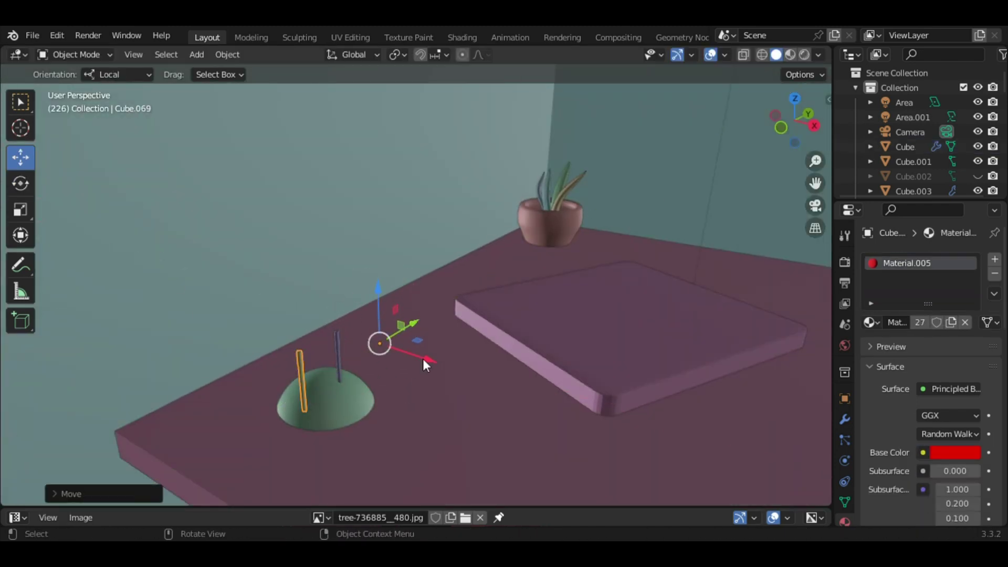
{"action": "left_click", "coordinate": [425, 328]}
{"action": "middle_click_drag", "start_coordinate": [425, 329], "coordinate": [326, 367]}
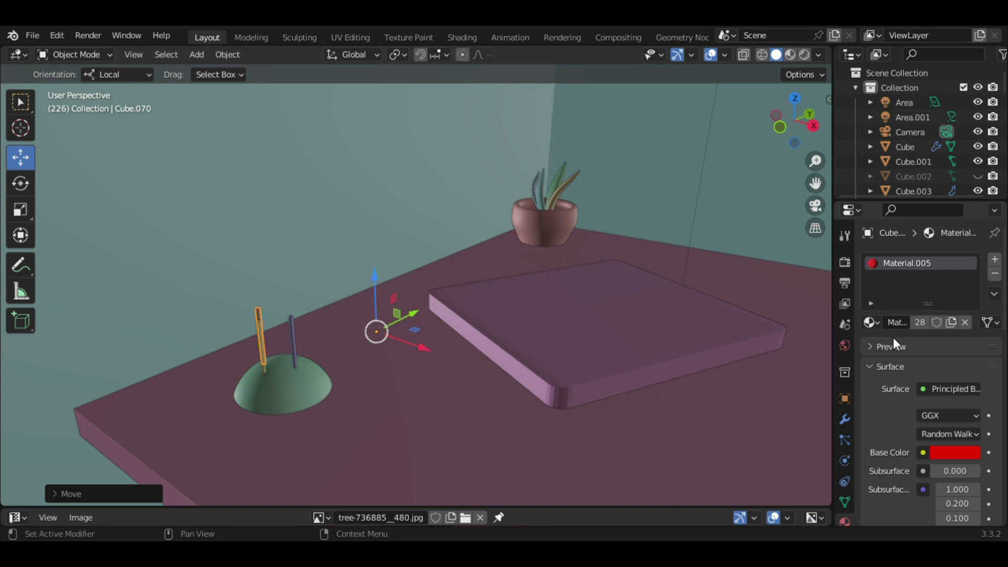
Assign an existing material and lay another pen copy flat beside the book
{"action": "left_click", "coordinate": [872, 322]}
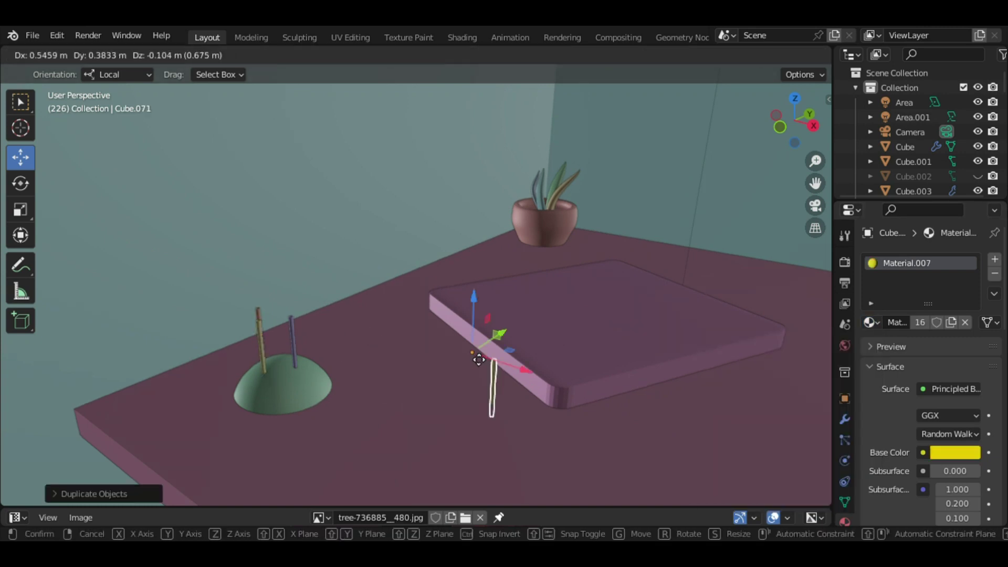
{"action": "left_click", "coordinate": [435, 315]}
{"action": "key", "text": "Tab"}
{"action": "key", "text": "shift+s"}
{"action": "left_click", "coordinate": [551, 387]}
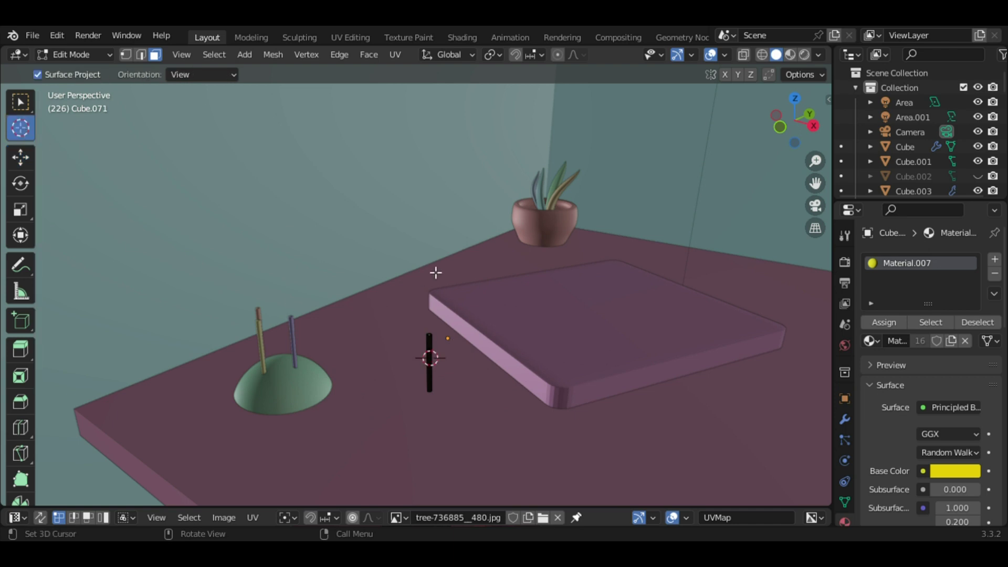
{"action": "key", "text": "Escape"}
Slide the lying pen into place on the desk and return to the camera view
{"action": "middle_click_drag", "start_coordinate": [434, 315], "coordinate": [238, 275]}
{"action": "left_click_drag", "start_coordinate": [266, 283], "coordinate": [283, 302]}
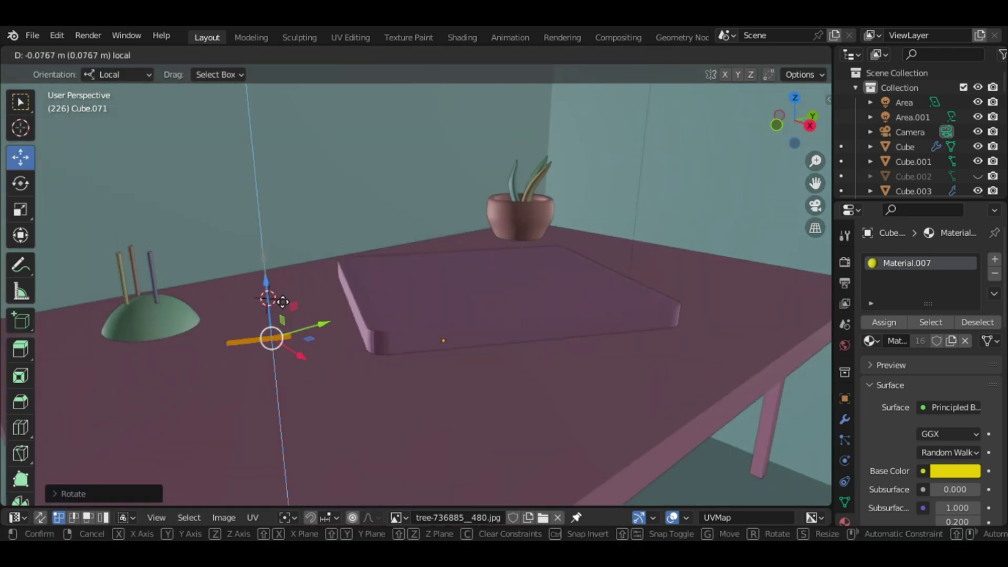
{"action": "left_click", "coordinate": [283, 301]}
{"action": "scroll", "coordinate": [283, 302], "scroll_direction": "down", "scroll_amount": 5}
{"action": "key", "text": "Tab"}
{"action": "left_click", "coordinate": [507, 292]}
{"action": "scroll", "coordinate": [603, 299], "scroll_direction": "up", "scroll_amount": 5}
{"action": "left_click_drag", "start_coordinate": [603, 299], "coordinate": [606, 300]}
{"action": "key", "text": "KP_0"}
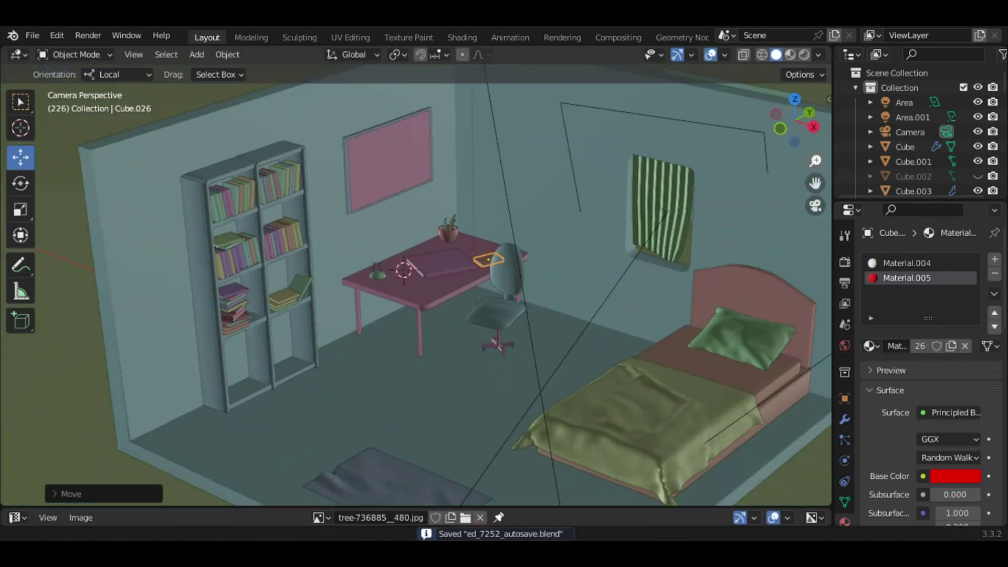
Add a cube, shrink it to nightstand size and place it next to the bed
{"action": "key", "text": "shift+a"}
{"action": "left_click", "coordinate": [575, 332]}
{"action": "key", "text": "g"}
{"action": "left_click", "coordinate": [656, 409]}
{"action": "key", "text": "s"}
{"action": "left_click", "coordinate": [562, 361]}
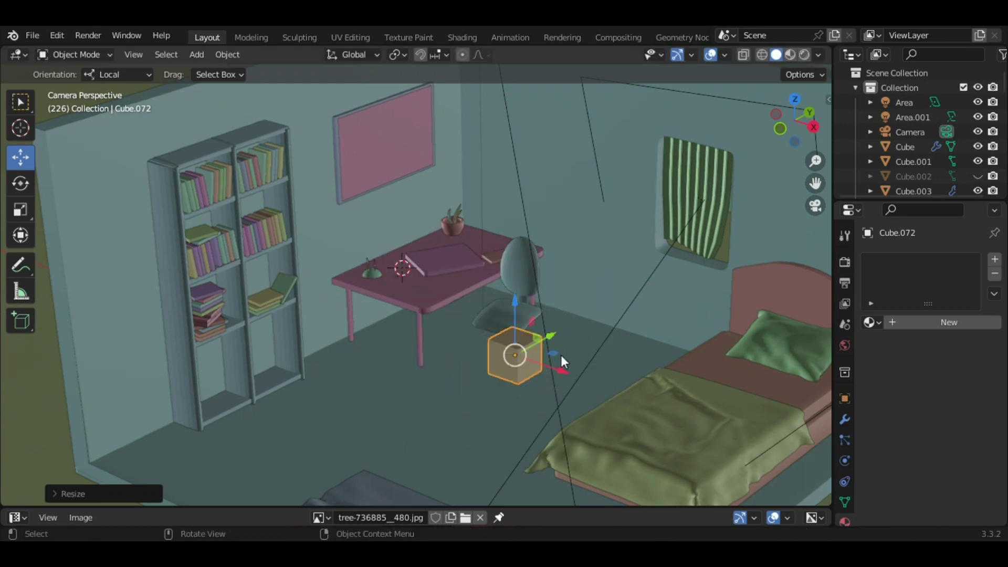
{"action": "left_click_drag", "start_coordinate": [562, 361], "coordinate": [684, 389]}
{"action": "middle_click_drag", "start_coordinate": [683, 388], "coordinate": [709, 263]}
{"action": "scroll", "coordinate": [659, 249], "scroll_direction": "up", "scroll_amount": 3}
{"action": "left_click_drag", "start_coordinate": [584, 344], "coordinate": [583, 404]}
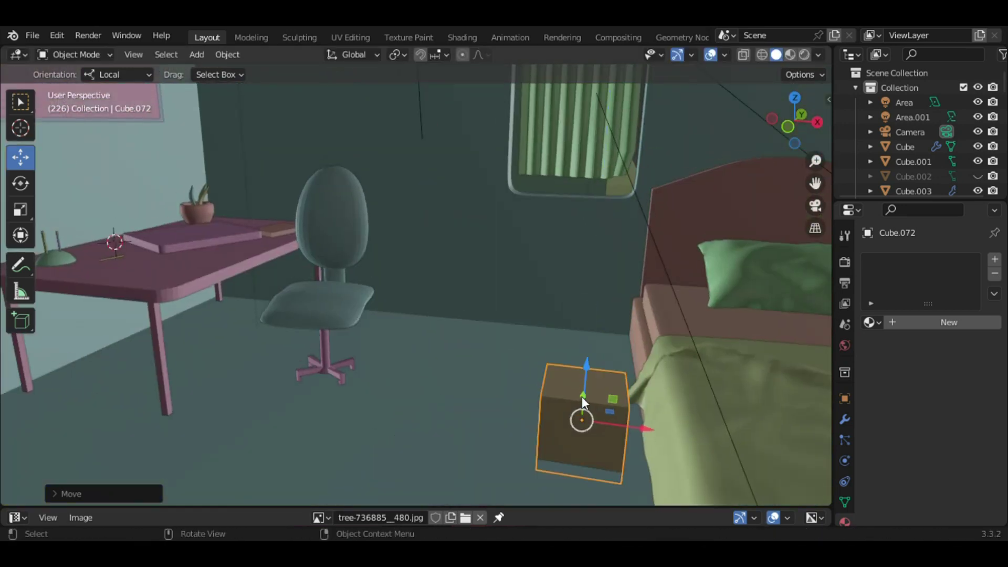
{"action": "left_click_drag", "start_coordinate": [792, 119], "coordinate": [782, 126]}
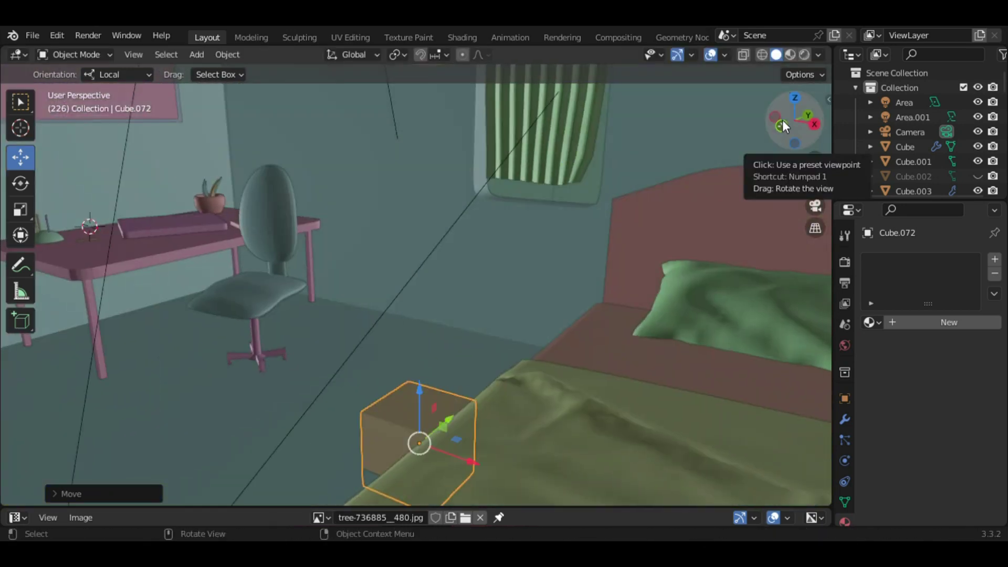
Raise the nightstand's top face to make it taller and add an edge loop
{"action": "key", "text": "g"}
{"action": "left_click", "coordinate": [708, 223]}
{"action": "middle_click_drag", "start_coordinate": [708, 222], "coordinate": [611, 314]}
{"action": "key", "text": "Tab"}
{"action": "left_click_drag", "start_coordinate": [611, 314], "coordinate": [599, 329]}
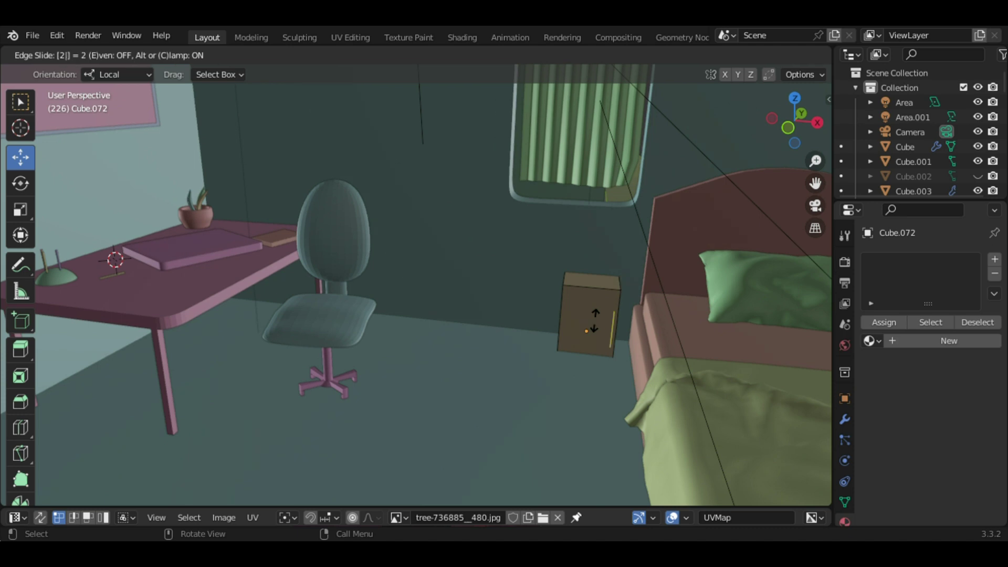
{"action": "left_click", "coordinate": [611, 338]}
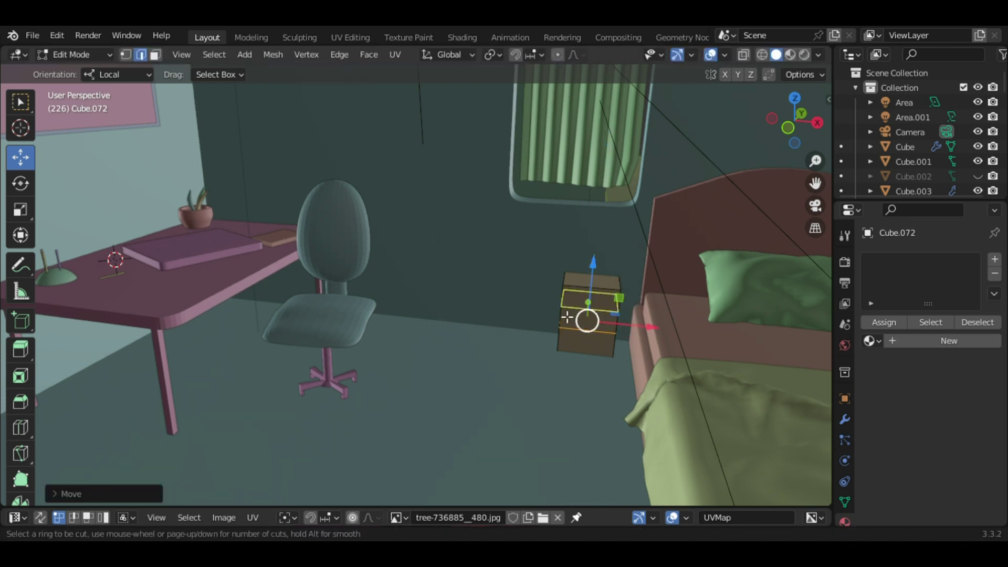
Inset the front face and push it inward to form a recessed drawer face
{"action": "middle_click_drag", "start_coordinate": [567, 316], "coordinate": [667, 251]}
{"action": "key", "text": "i"}
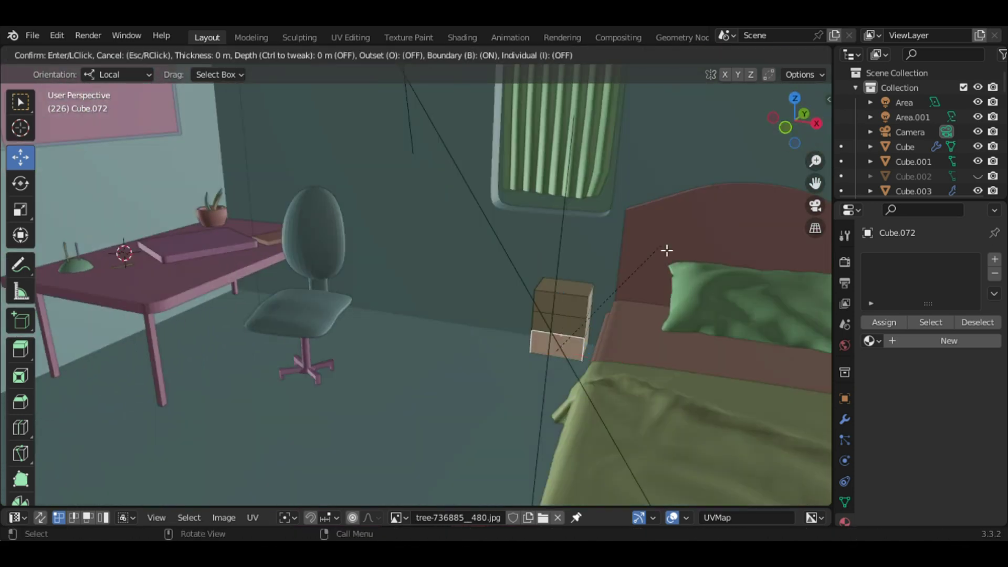
{"action": "left_click", "coordinate": [667, 250]}
{"action": "key", "text": "g"}
{"action": "key", "text": "y"}
{"action": "left_click", "coordinate": [610, 353]}
{"action": "key", "text": "e"}
{"action": "left_click", "coordinate": [552, 348]}
{"action": "left_click", "coordinate": [119, 317]}
{"action": "scroll", "coordinate": [444, 291], "scroll_direction": "down", "scroll_amount": 3}
Add a small UV sphere as a drawer knob and frame it
{"action": "key", "text": "shift+a"}
{"action": "left_click", "coordinate": [270, 265]}
{"action": "key", "text": "s"}
{"action": "key", "text": "g"}
{"action": "scroll", "coordinate": [620, 392], "scroll_direction": "up", "scroll_amount": 3}
{"action": "key", "text": "KP_Decimal"}
Duplicate the knob vertically onto the second and third drawers
{"action": "key", "text": "g"}
{"action": "key", "text": "z"}
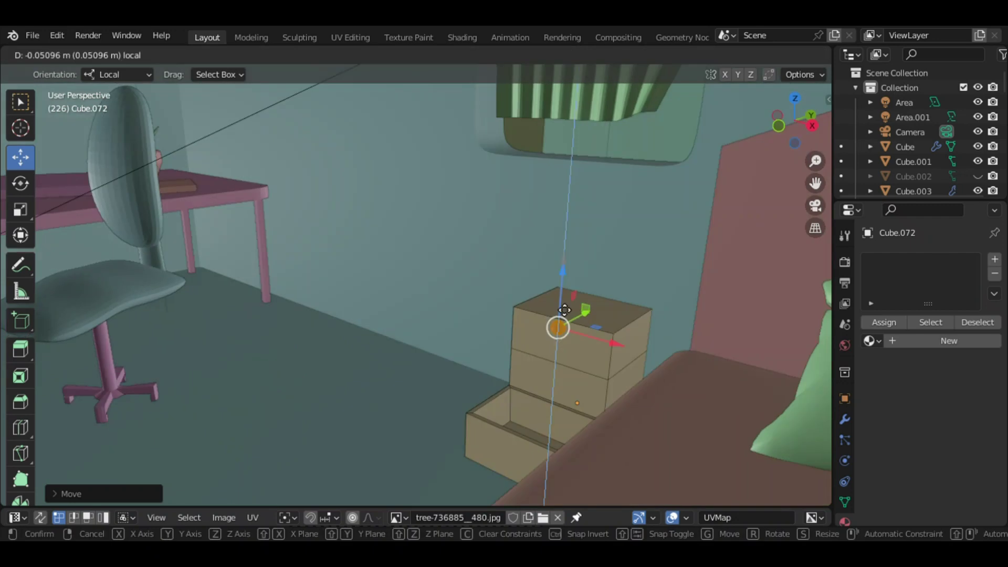
{"action": "key", "text": "z"}
{"action": "left_click", "coordinate": [560, 387]}
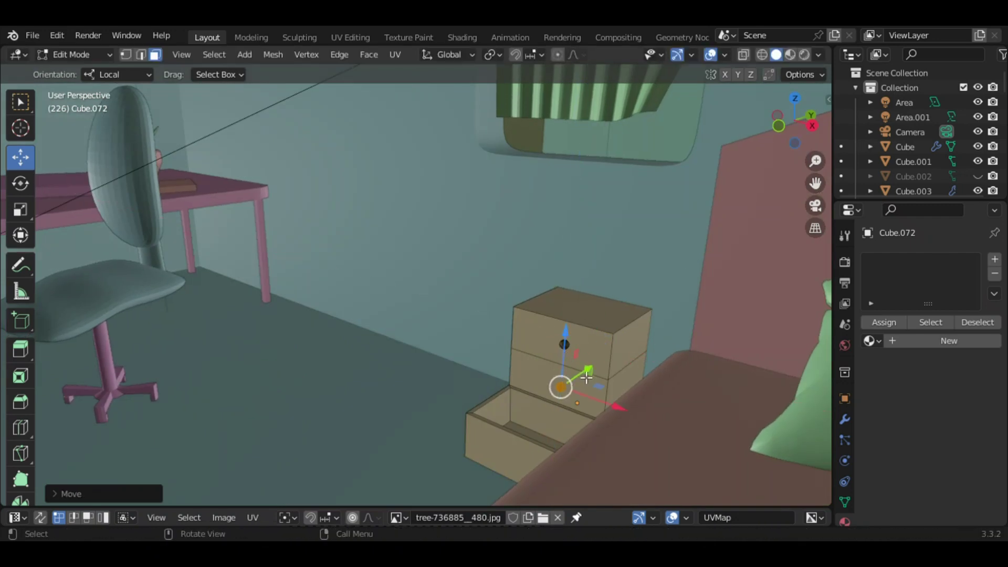
{"action": "key", "text": "shift+d"}
{"action": "key", "text": "z"}
{"action": "left_click", "coordinate": [518, 443]}
{"action": "key", "text": "KP_0"}
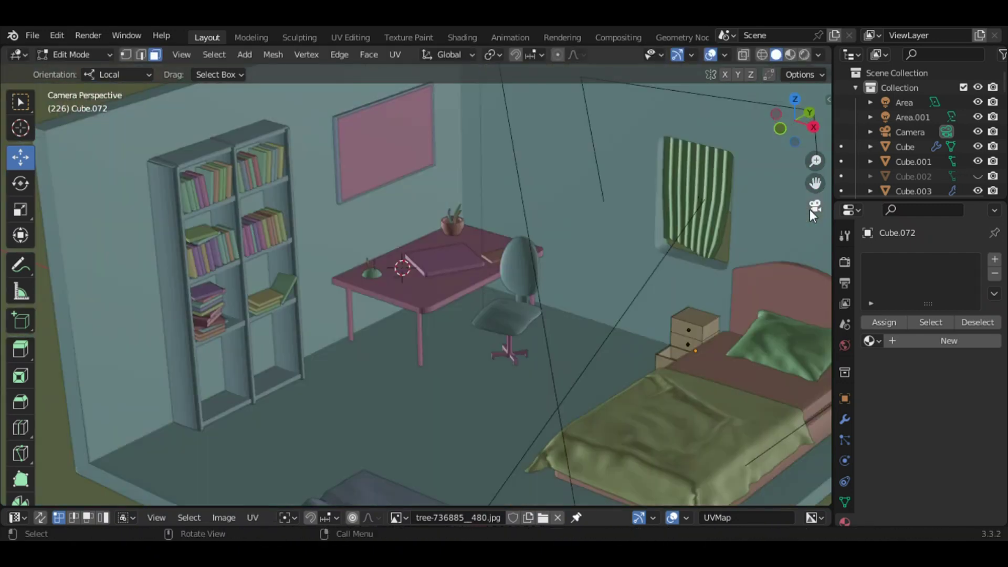
Add a second material slot to the nightstand holding a new white Material.023
{"action": "left_click", "coordinate": [996, 262]}
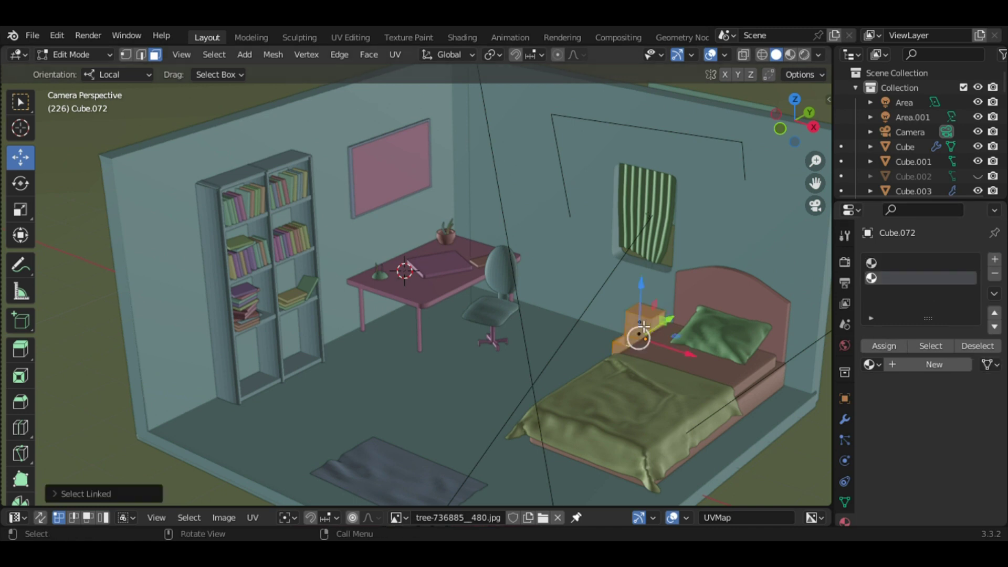
{"action": "key", "text": "Tab"}
{"action": "key", "text": "KP_Decimal"}
{"action": "key", "text": "Tab"}
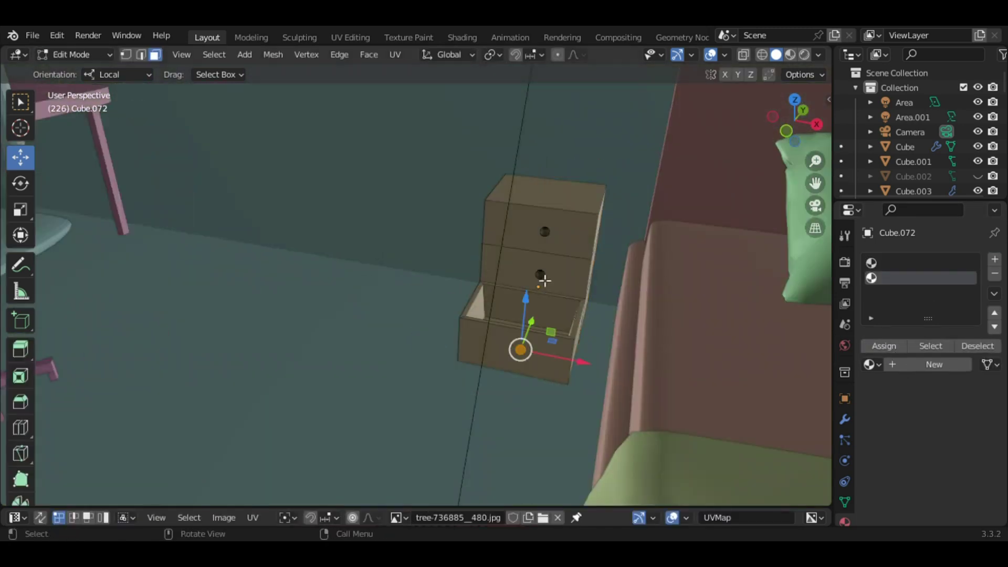
{"action": "left_click", "coordinate": [901, 365]}
{"action": "key", "text": "KP_0"}
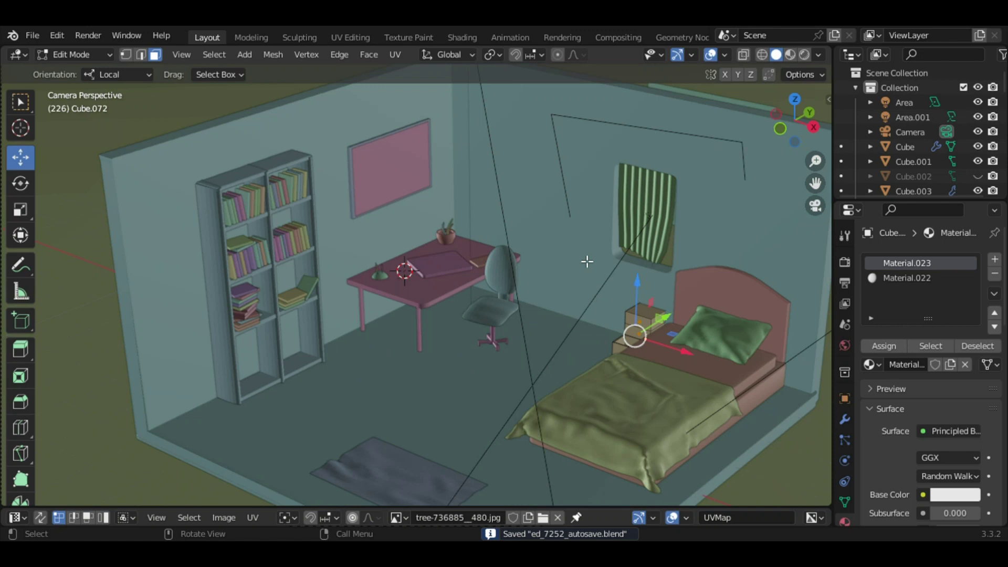
{"action": "key", "text": "Tab"}
{"action": "left_click", "coordinate": [239, 252]}
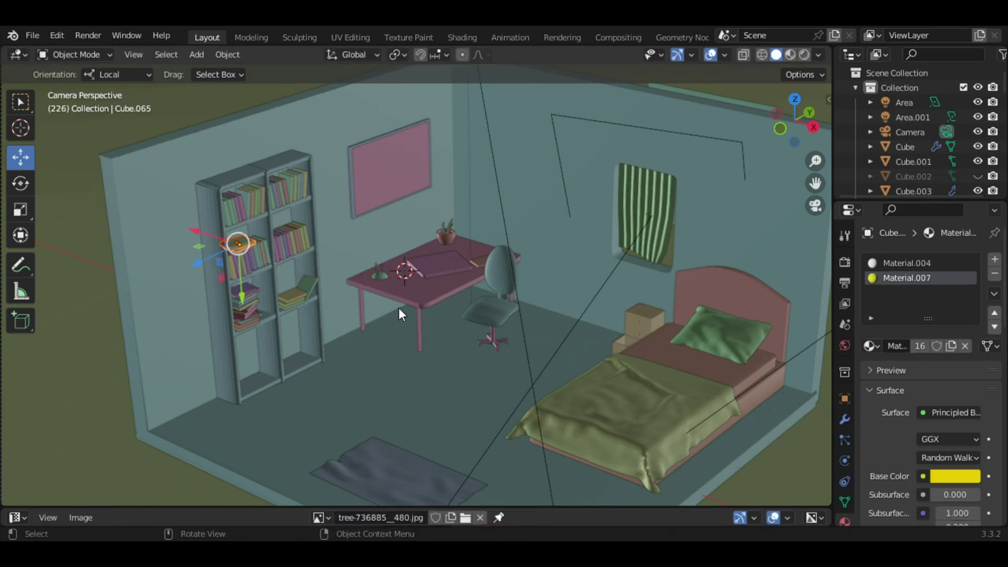
Move the book onto the nightstand top and rotate it to lie flat
{"action": "middle_click_drag", "start_coordinate": [657, 237], "coordinate": [578, 246]}
{"action": "key", "text": "g"}
{"action": "left_click", "coordinate": [724, 316]}
{"action": "middle_click_drag", "start_coordinate": [725, 316], "coordinate": [630, 294]}
{"action": "scroll", "coordinate": [651, 370], "scroll_direction": "up", "scroll_amount": 5}
{"action": "key", "text": "g"}
{"action": "key", "text": "z"}
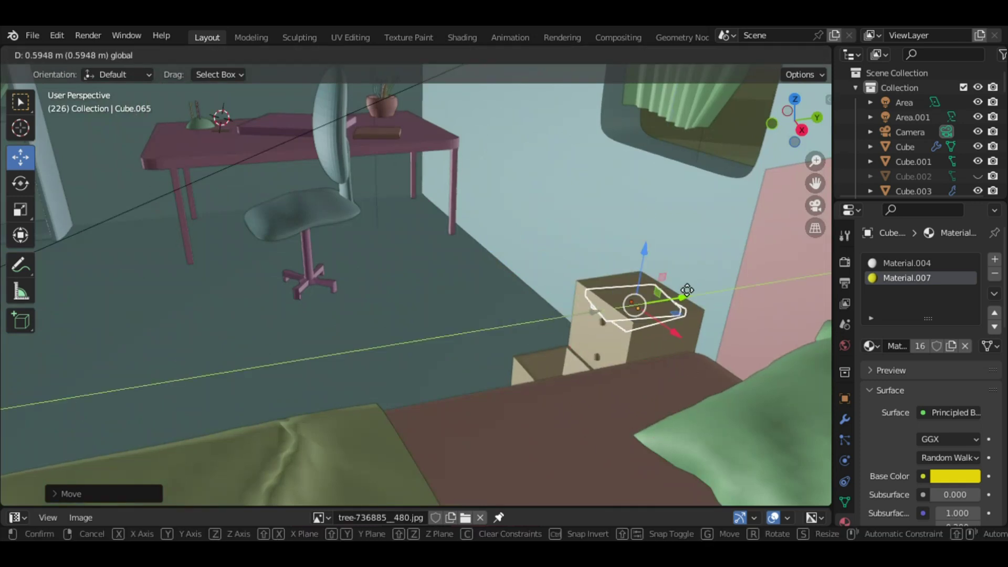
{"action": "key", "text": "r"}
{"action": "key", "text": "Return"}
Preview the room through the camera in Rendered shading, then return to Solid
{"action": "left_click", "coordinate": [815, 205]}
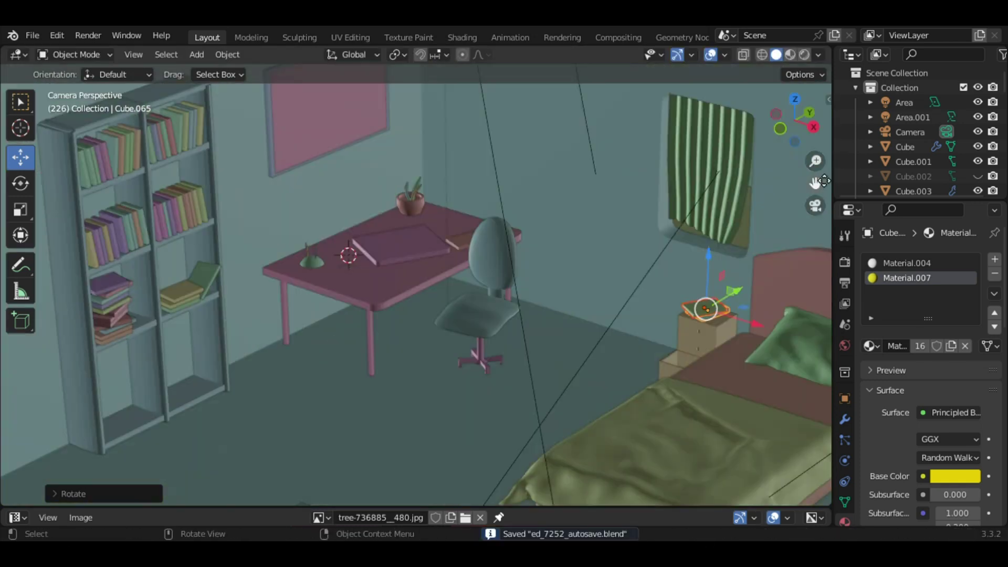
{"action": "left_click", "coordinate": [804, 55]}
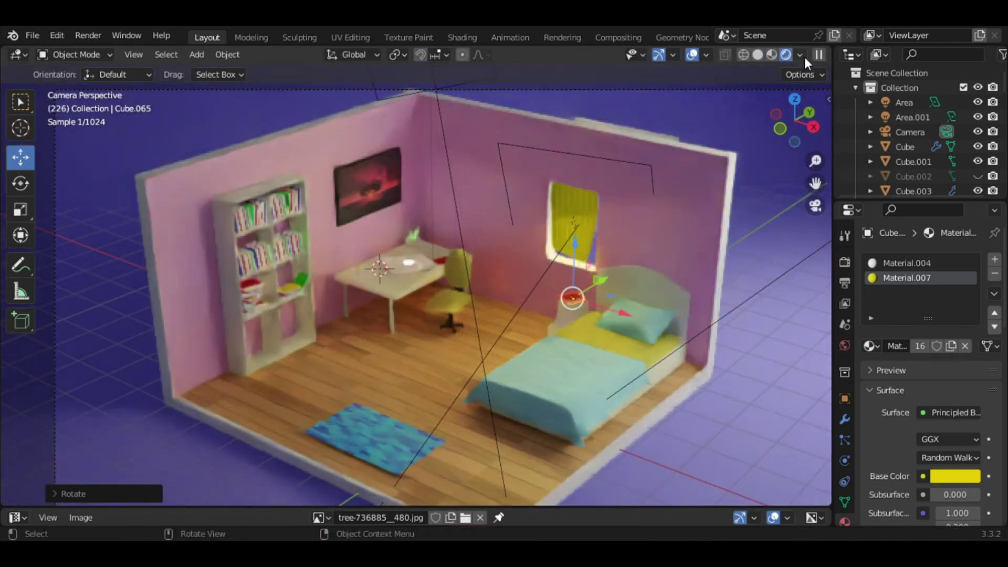
{"action": "left_click", "coordinate": [603, 349]}
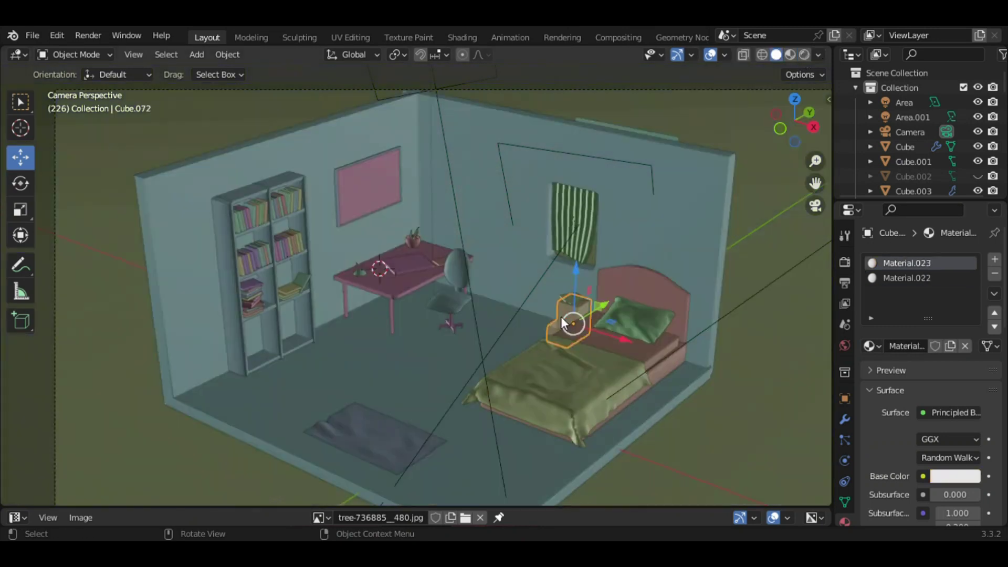
{"action": "left_click", "coordinate": [955, 475]}
{"action": "scroll", "coordinate": [924, 368], "scroll_direction": "down", "scroll_amount": 5}
Add an isolated cube with Ctrl+2 subdivision and flatten it along Z
{"action": "left_click", "coordinate": [904, 103]}
{"action": "key", "text": "shift+a"}
{"action": "left_click", "coordinate": [599, 268]}
{"action": "key", "text": "KP_Divide"}
{"action": "key", "text": "ctrl+2"}
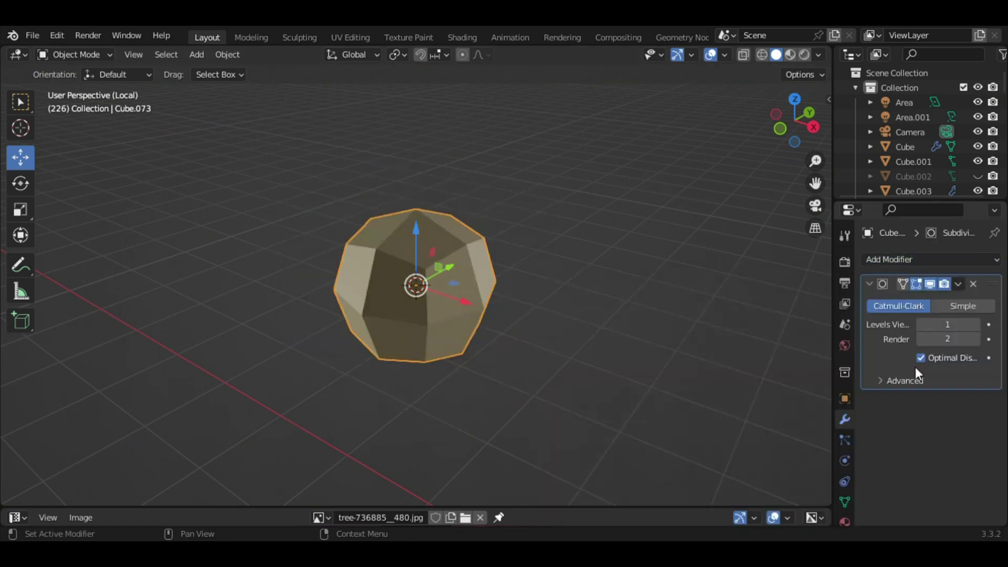
{"action": "key", "text": "Tab"}
{"action": "key", "text": "s"}
{"action": "key", "text": "z"}
{"action": "left_click", "coordinate": [475, 274]}
Loop-cut the cube, stretch its left end along X, and set viewport subdivision to 3
{"action": "key", "text": "ctrl+r"}
{"action": "left_click", "coordinate": [409, 368]}
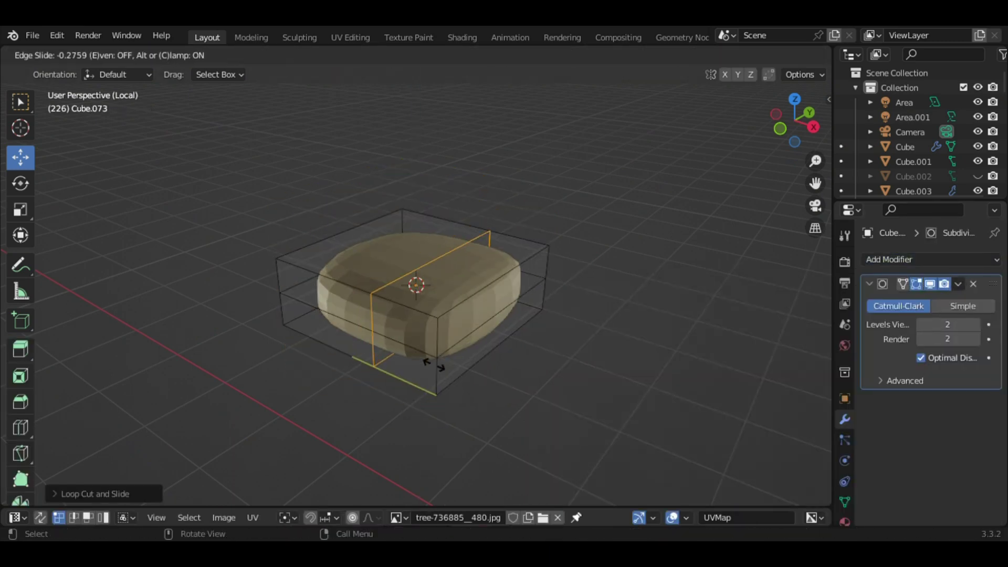
{"action": "left_click", "coordinate": [417, 360]}
{"action": "left_click", "coordinate": [315, 310]}
{"action": "key", "text": "g"}
{"action": "key", "text": "x"}
{"action": "left_click", "coordinate": [252, 378]}
{"action": "left_click", "coordinate": [977, 324]}
{"action": "left_click", "coordinate": [418, 313]}
{"action": "left_click", "coordinate": [151, 130]}
{"action": "key", "text": "Tab"}
{"action": "key", "text": "Tab"}
Add a second loop cut, extrude the top faces into a raised front, and reshape the toe
{"action": "key", "text": "ctrl+r"}
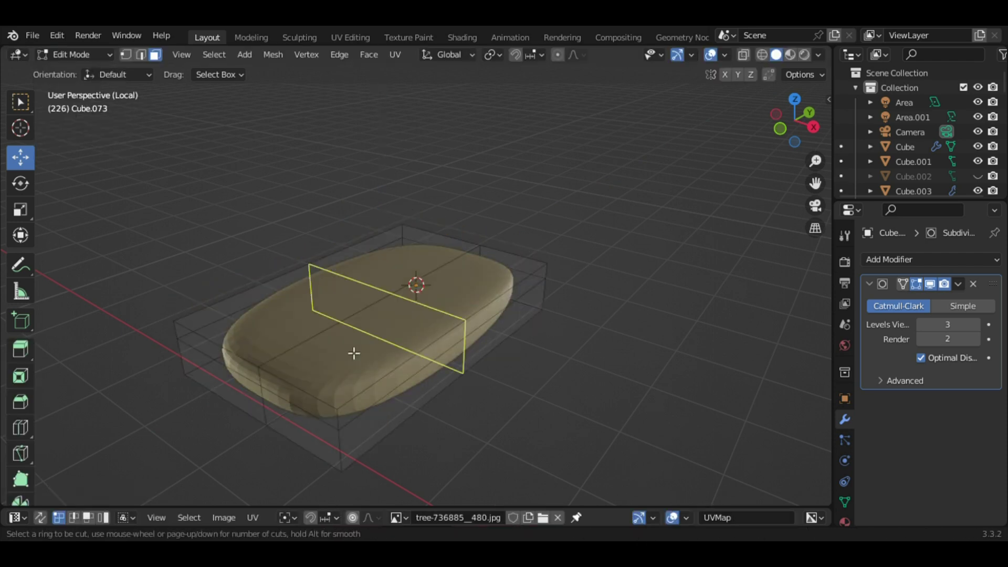
{"action": "left_click", "coordinate": [369, 369]}
{"action": "right_click", "coordinate": [297, 324]}
{"action": "key", "text": "3"}
{"action": "key", "text": "e"}
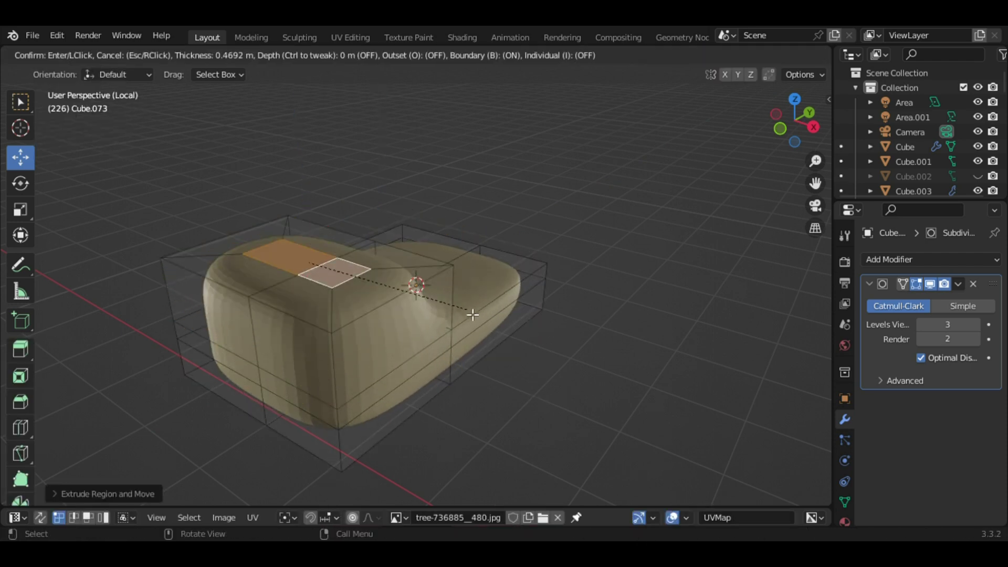
{"action": "left_click", "coordinate": [534, 333]}
{"action": "middle_click_drag", "start_coordinate": [533, 333], "coordinate": [577, 315]}
{"action": "key", "text": "2"}
{"action": "left_click", "coordinate": [578, 330]}
{"action": "key", "text": "g"}
{"action": "left_click", "coordinate": [538, 272]}
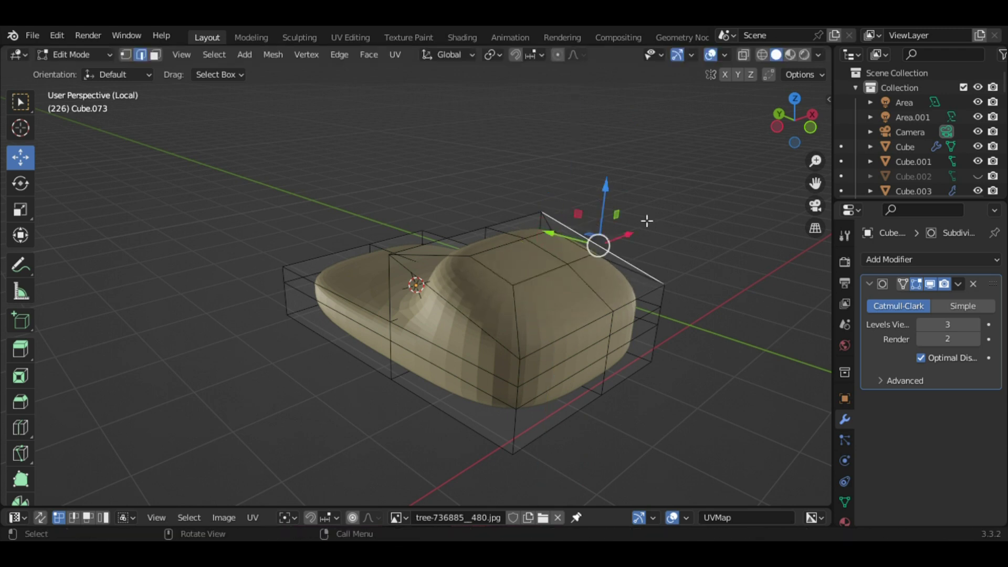
Inset the selected faces and shift them along the Y axis
{"action": "middle_click_drag", "start_coordinate": [646, 221], "coordinate": [307, 255]}
{"action": "key", "text": "i"}
{"action": "left_click", "coordinate": [327, 245]}
{"action": "key", "text": "g"}
{"action": "key", "text": "y"}
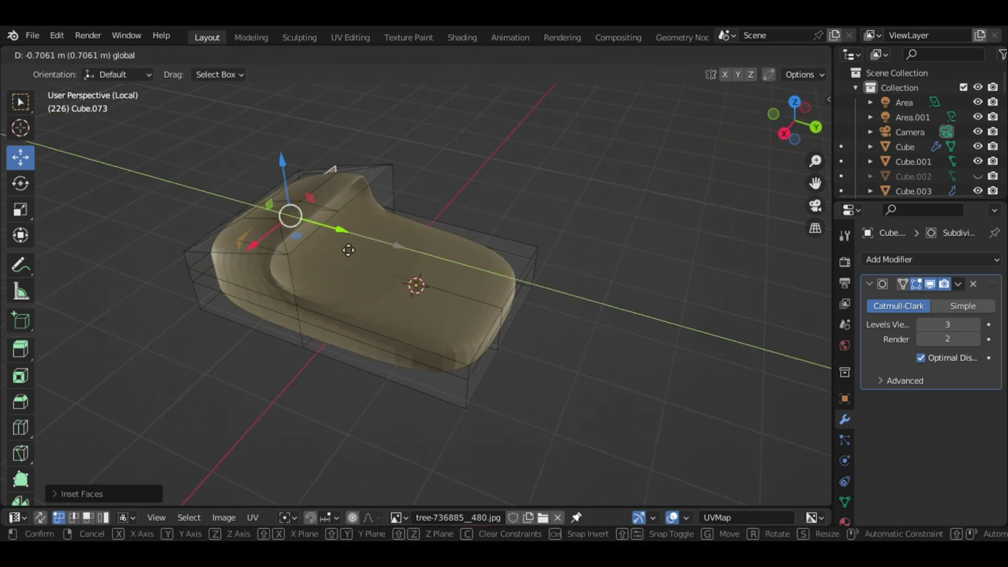
{"action": "left_click", "coordinate": [420, 210]}
{"action": "left_click_drag", "start_coordinate": [795, 119], "coordinate": [786, 166]}
Flatten a disc and tilt it to sit on top of the slipper's toe
{"action": "left_click", "coordinate": [405, 237]}
{"action": "key", "text": "s"}
{"action": "key", "text": "Escape"}
{"action": "left_click", "coordinate": [610, 360]}
{"action": "key", "text": "g"}
{"action": "key", "text": "z"}
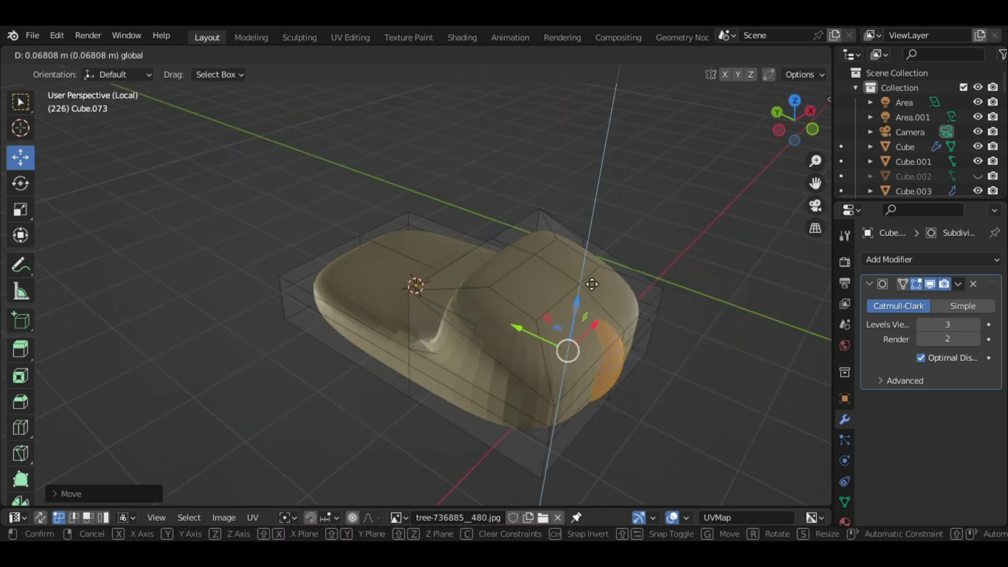
{"action": "left_click", "coordinate": [620, 252]}
{"action": "key", "text": "ctrl+KP_3"}
{"action": "key", "text": "r"}
{"action": "left_click", "coordinate": [479, 187]}
{"action": "key", "text": "g"}
{"action": "left_click", "coordinate": [587, 227]}
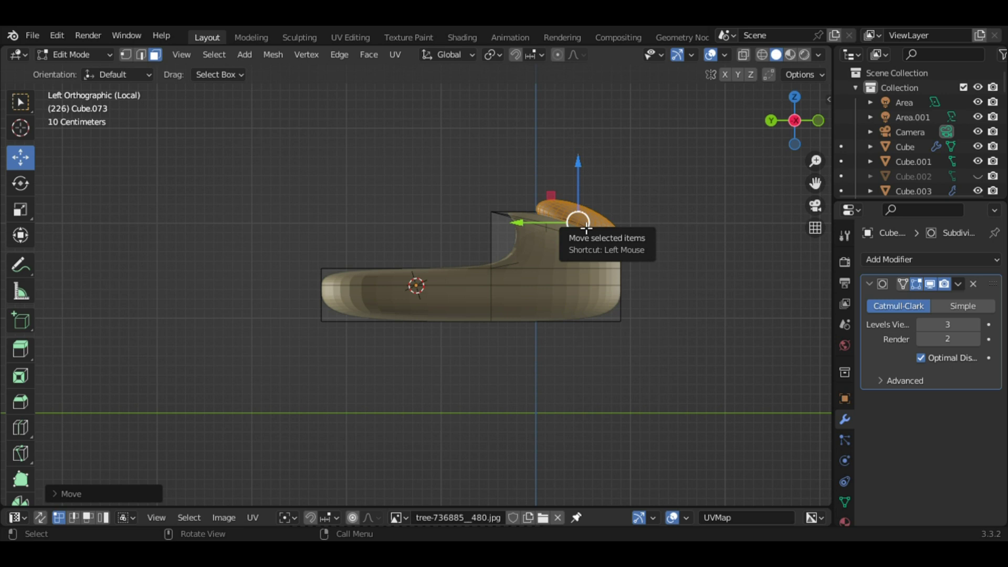
Give the slipper a second yellow Material.025 alongside Material.024
{"action": "left_click", "coordinate": [660, 228]}
{"action": "left_click", "coordinate": [845, 521]}
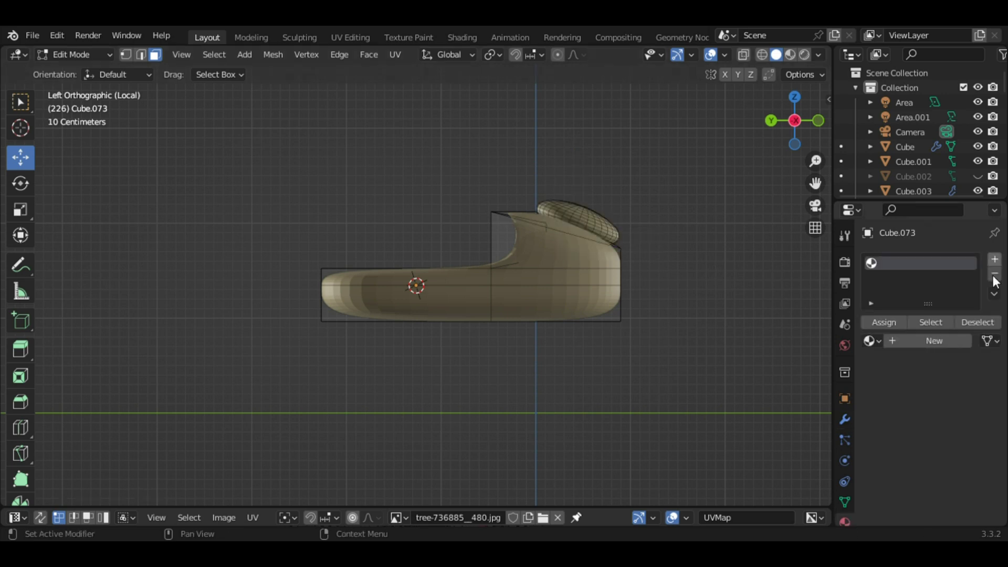
{"action": "left_click", "coordinate": [955, 471]}
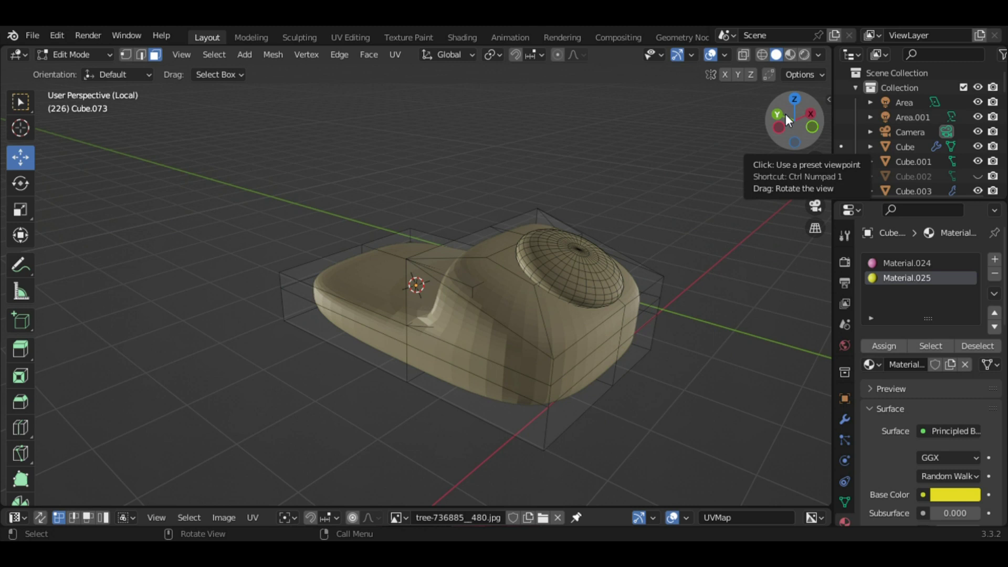
{"action": "key", "text": "Tab"}
Move the slipper onto the floor at the bed's foot corner
{"action": "key", "text": "KP_Divide"}
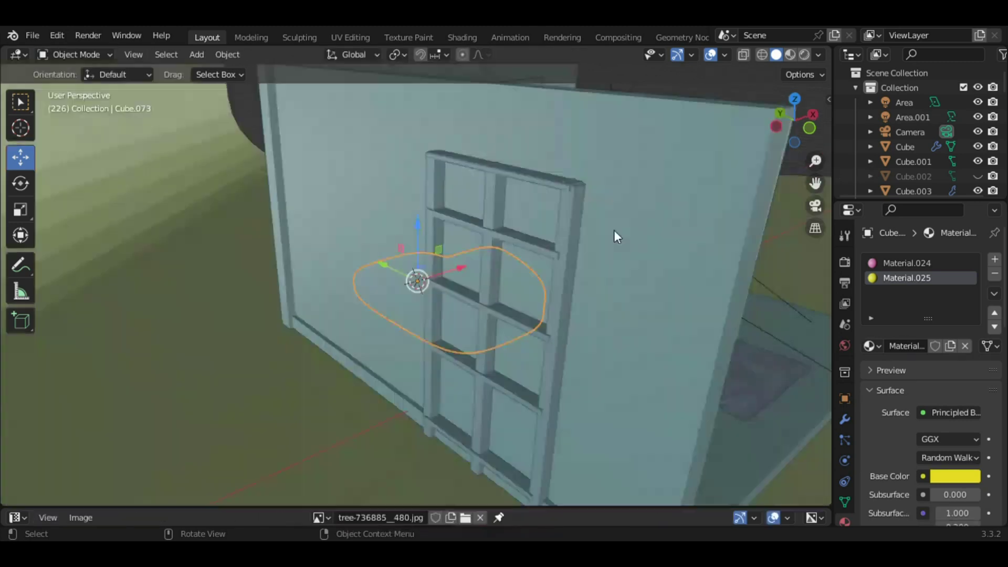
{"action": "key", "text": "KP_0"}
{"action": "key", "text": "g"}
{"action": "left_click", "coordinate": [539, 444]}
{"action": "scroll", "coordinate": [540, 443], "scroll_direction": "up", "scroll_amount": 3}
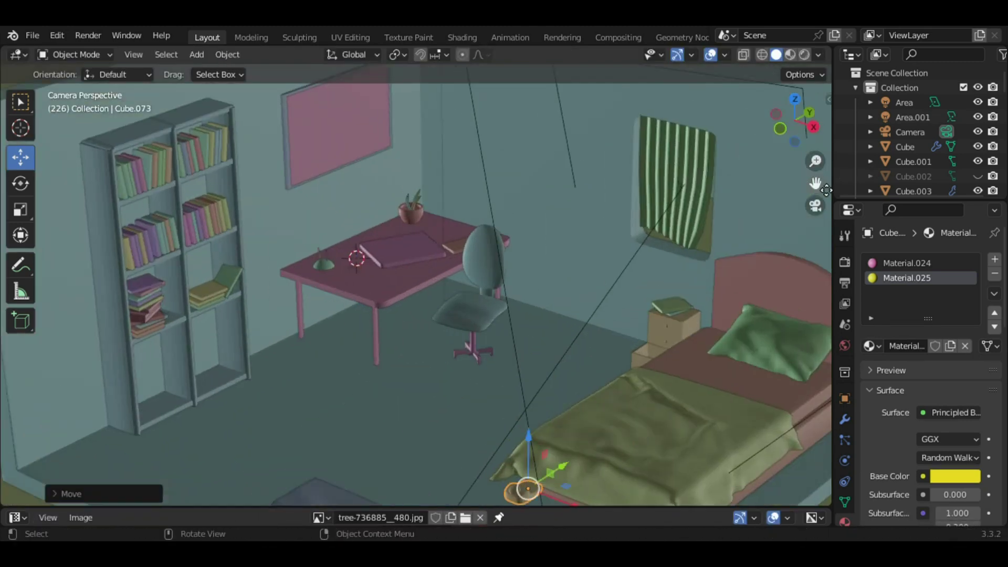
{"action": "scroll", "coordinate": [420, 368], "scroll_direction": "up", "scroll_amount": 3}
{"action": "key", "text": "g"}
{"action": "left_click", "coordinate": [319, 399]}
Duplicate the slipper beside the first and rotate the copy
{"action": "key", "text": "shift+d"}
{"action": "left_click", "coordinate": [337, 404]}
{"action": "left_click", "coordinate": [20, 183]}
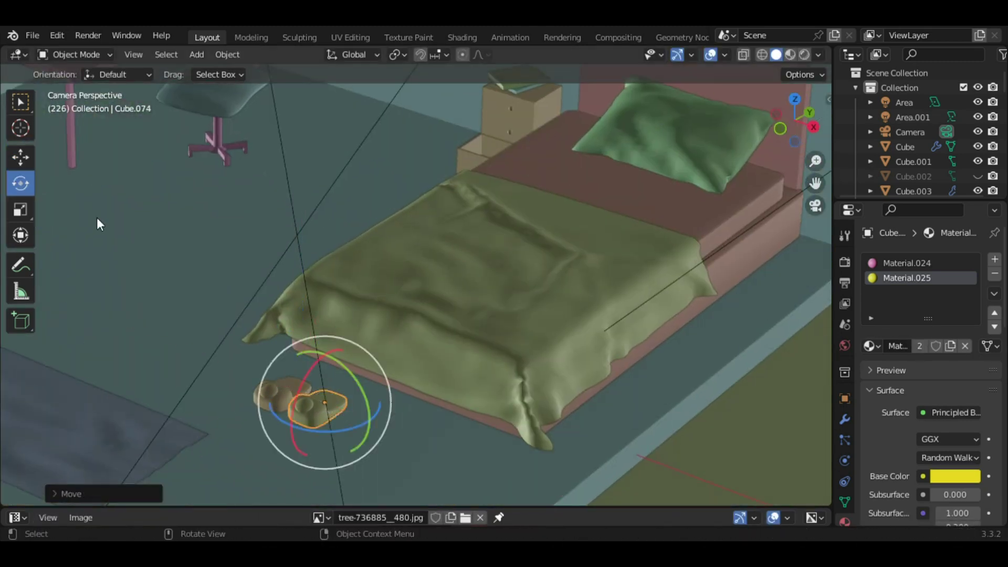
{"action": "left_click", "coordinate": [337, 336]}
Check the slipper pair through the camera and preview it in Rendered shading
{"action": "left_click", "coordinate": [815, 205]}
{"action": "left_click", "coordinate": [351, 370]}
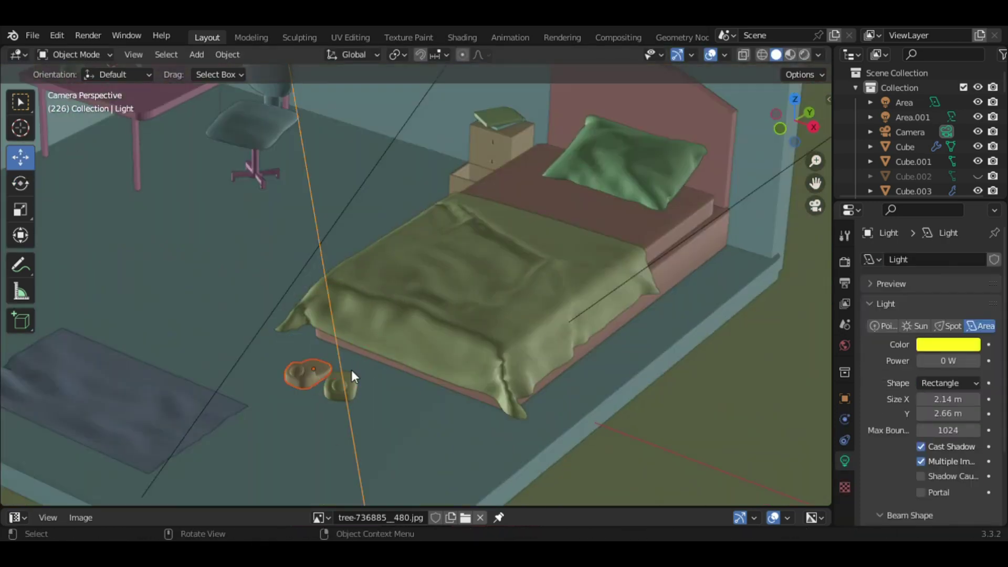
{"action": "left_click", "coordinate": [21, 183]}
{"action": "left_click", "coordinate": [341, 386]}
{"action": "left_click", "coordinate": [346, 336]}
{"action": "left_click", "coordinate": [815, 205]}
{"action": "scroll", "coordinate": [615, 227], "scroll_direction": "up", "scroll_amount": 2}
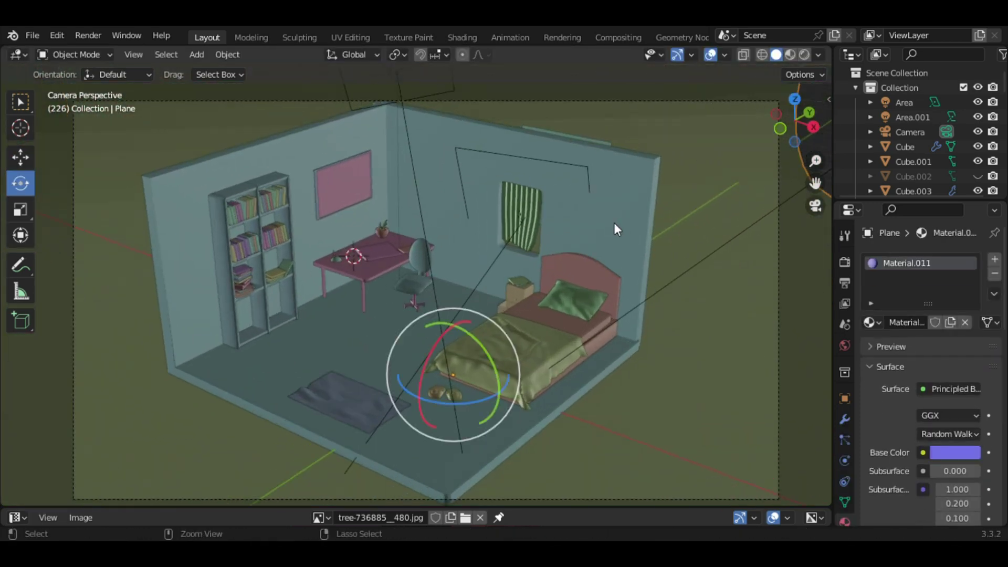
{"action": "key", "text": "z"}
{"action": "left_click", "coordinate": [622, 173]}
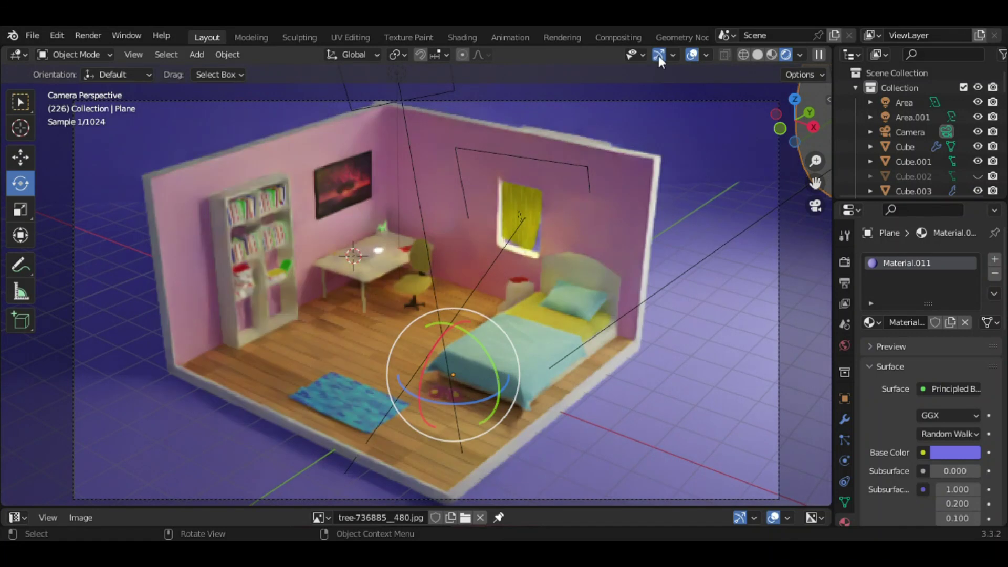
Select both slippers and give them a pink base colour
{"action": "left_click", "coordinate": [659, 54]}
{"action": "left_click", "coordinate": [449, 400]}
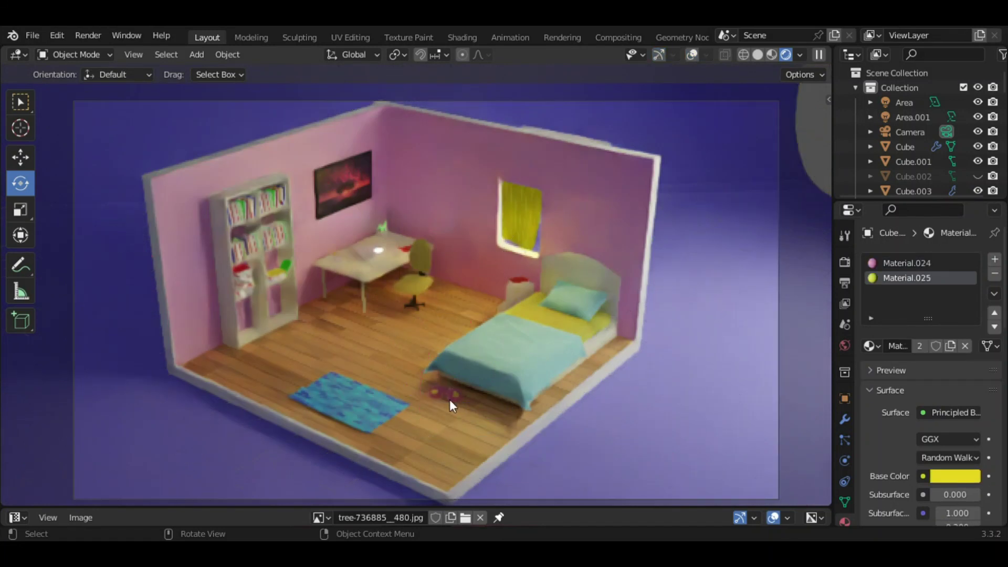
{"action": "key", "text": "z"}
{"action": "left_click", "coordinate": [955, 476]}
{"action": "left_click", "coordinate": [914, 329]}
{"action": "left_click", "coordinate": [969, 268]}
Turn the slippers about 38 degrees around Z, then preview the room in Rendered shading
{"action": "key", "text": "r"}
{"action": "key", "text": "z"}
{"action": "left_click", "coordinate": [626, 153]}
{"action": "left_click", "coordinate": [617, 159]}
{"action": "key", "text": "z"}
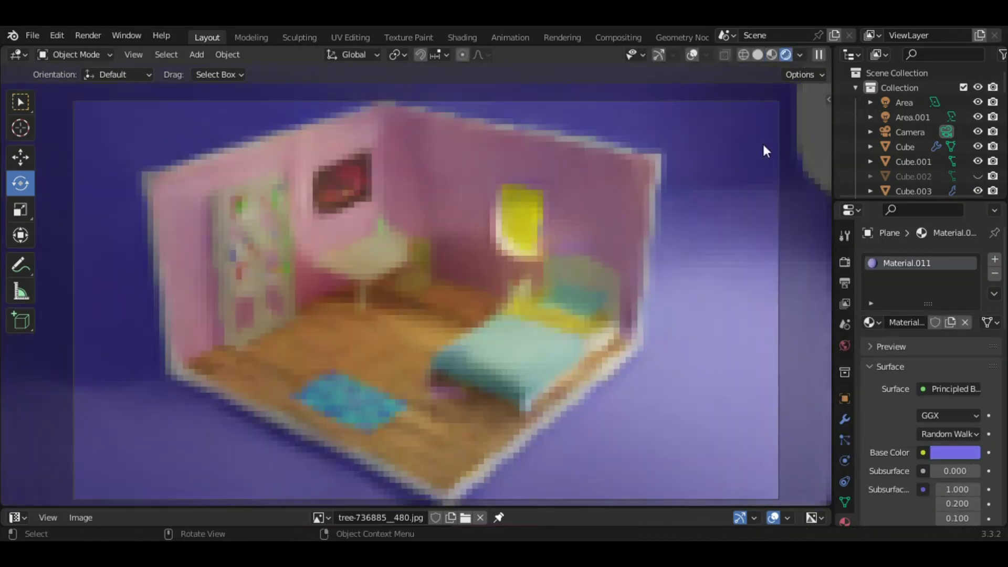